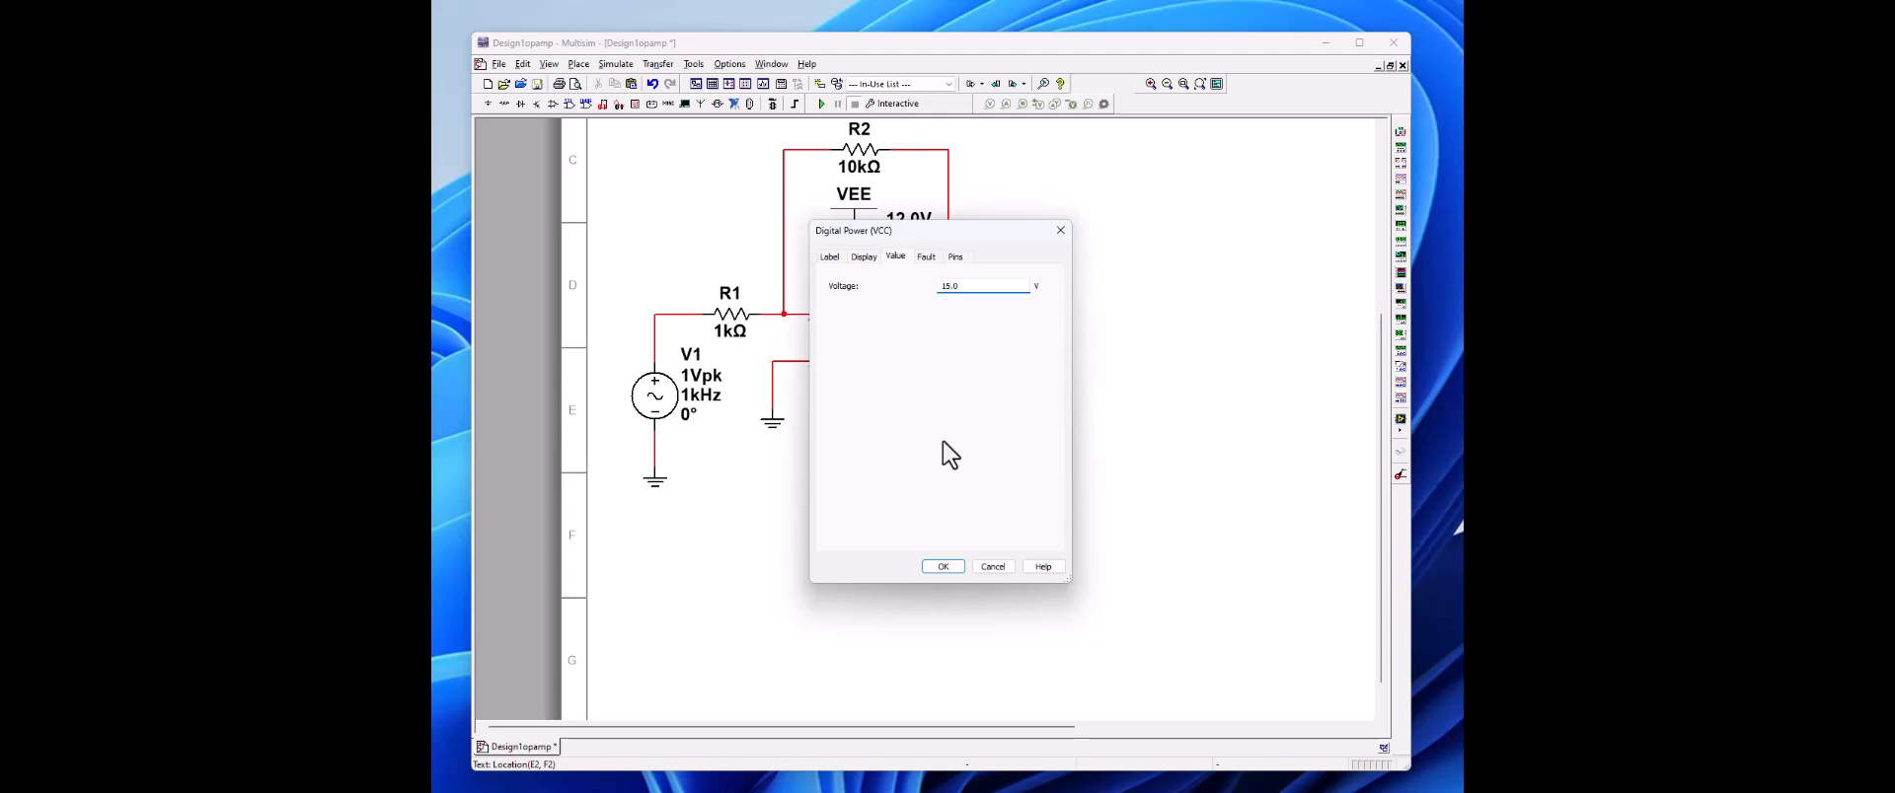
Step: Set the VCC supply voltage to 15.0 V and the VEE supply voltage to -15.0 V
left_click(944, 566)
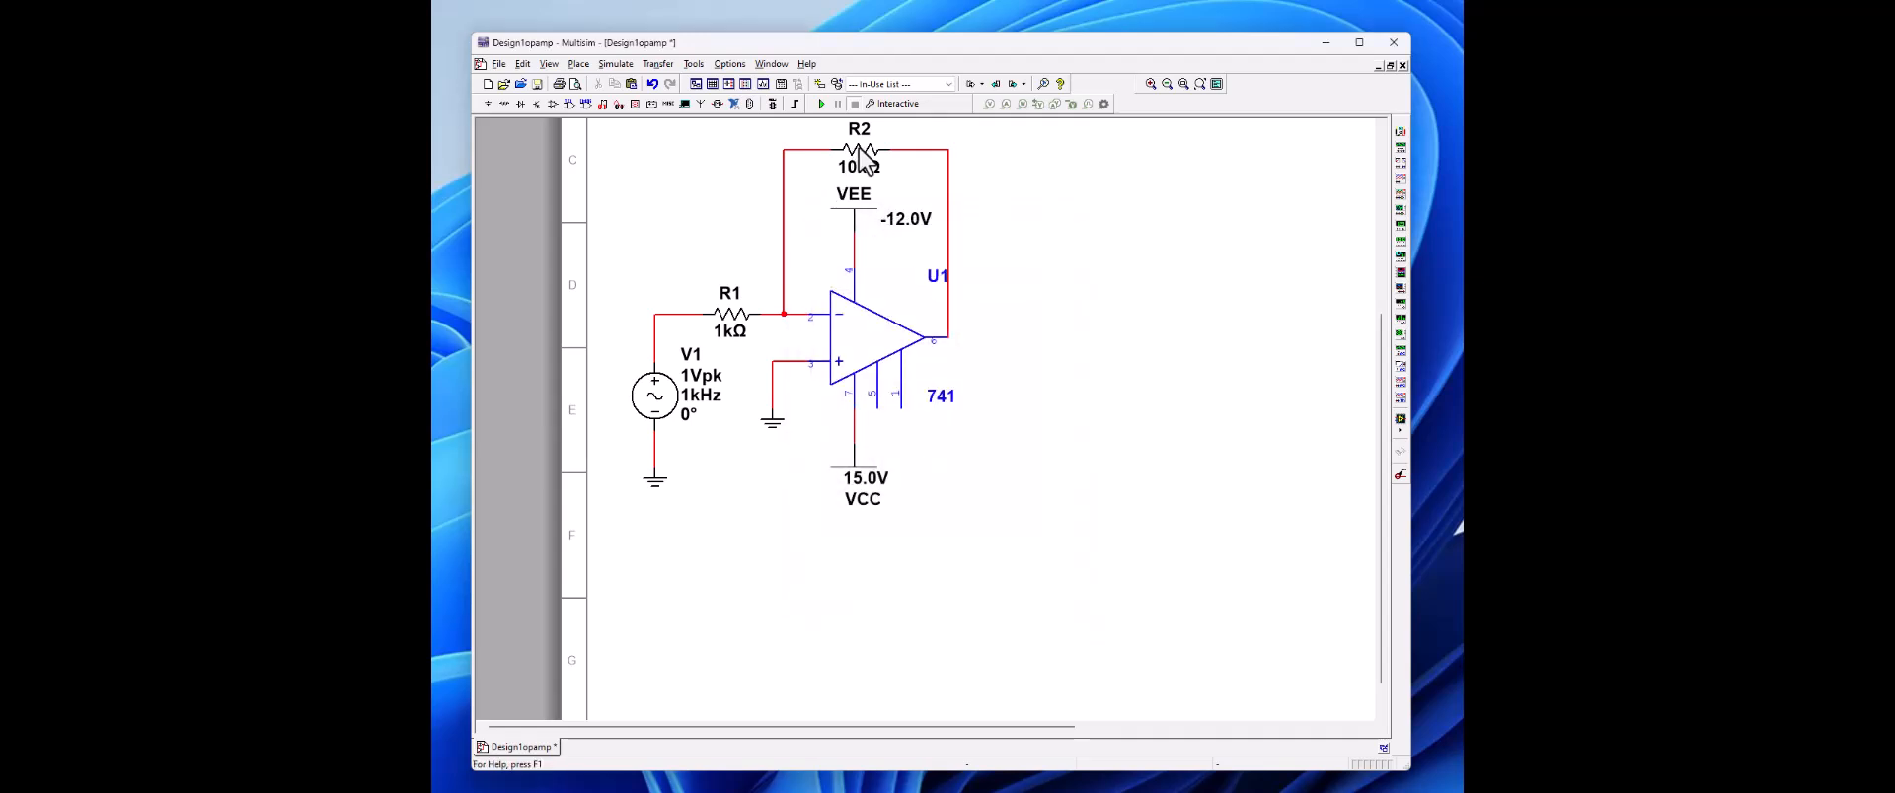
double_click(855, 217)
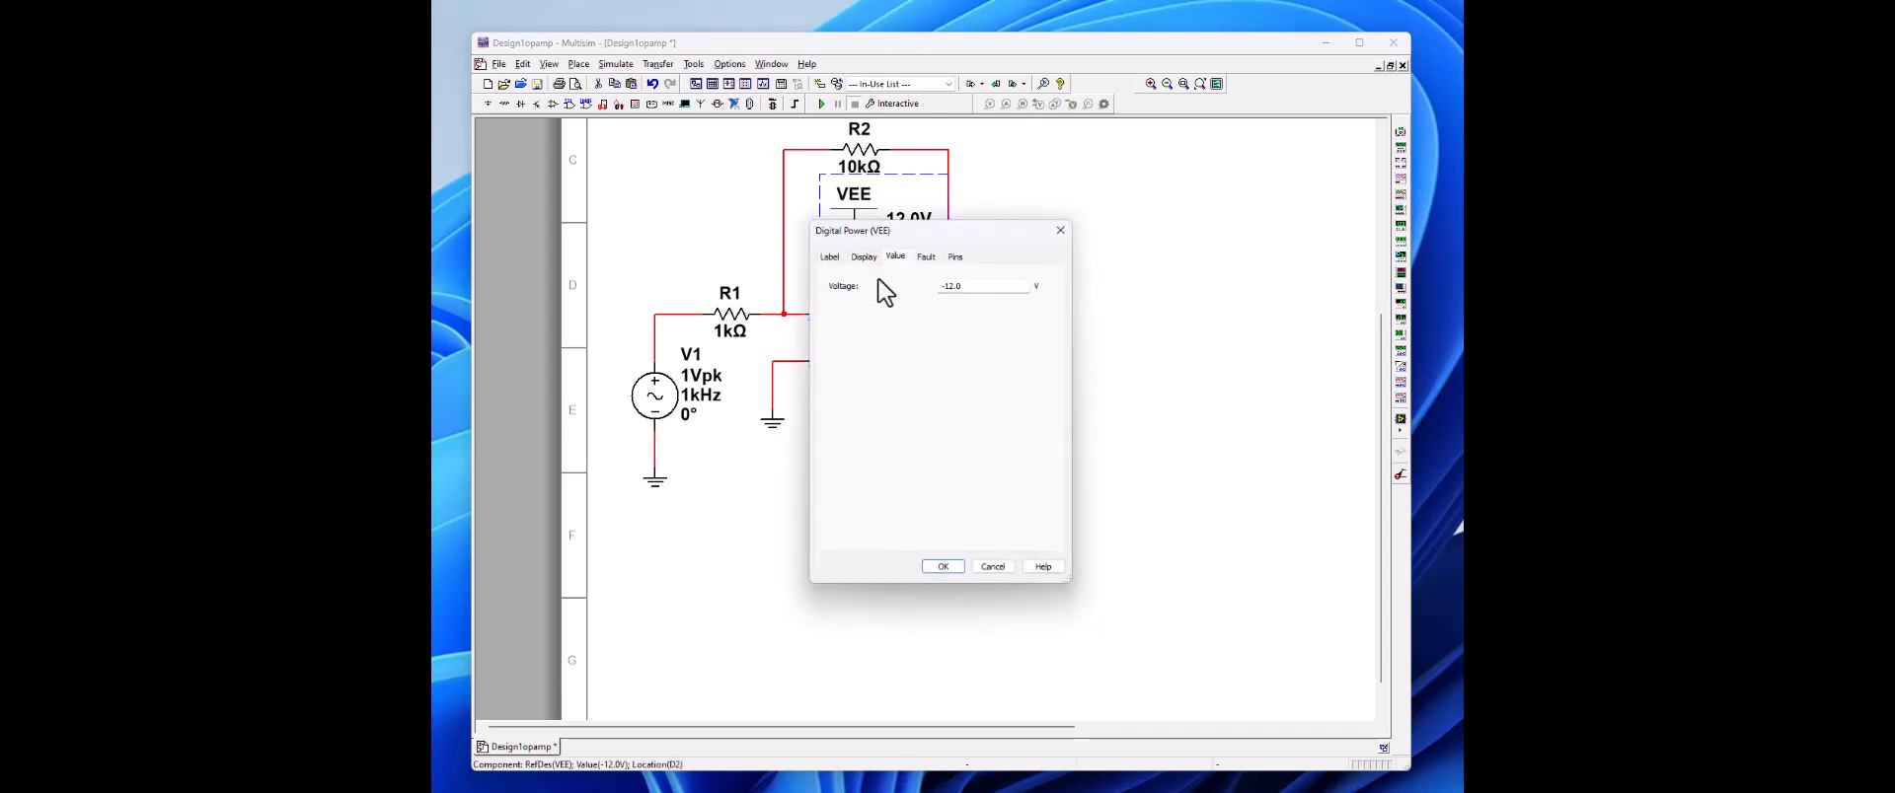
left_click(951, 289)
left_click_drag(950, 290, 945, 285)
left_click(945, 566)
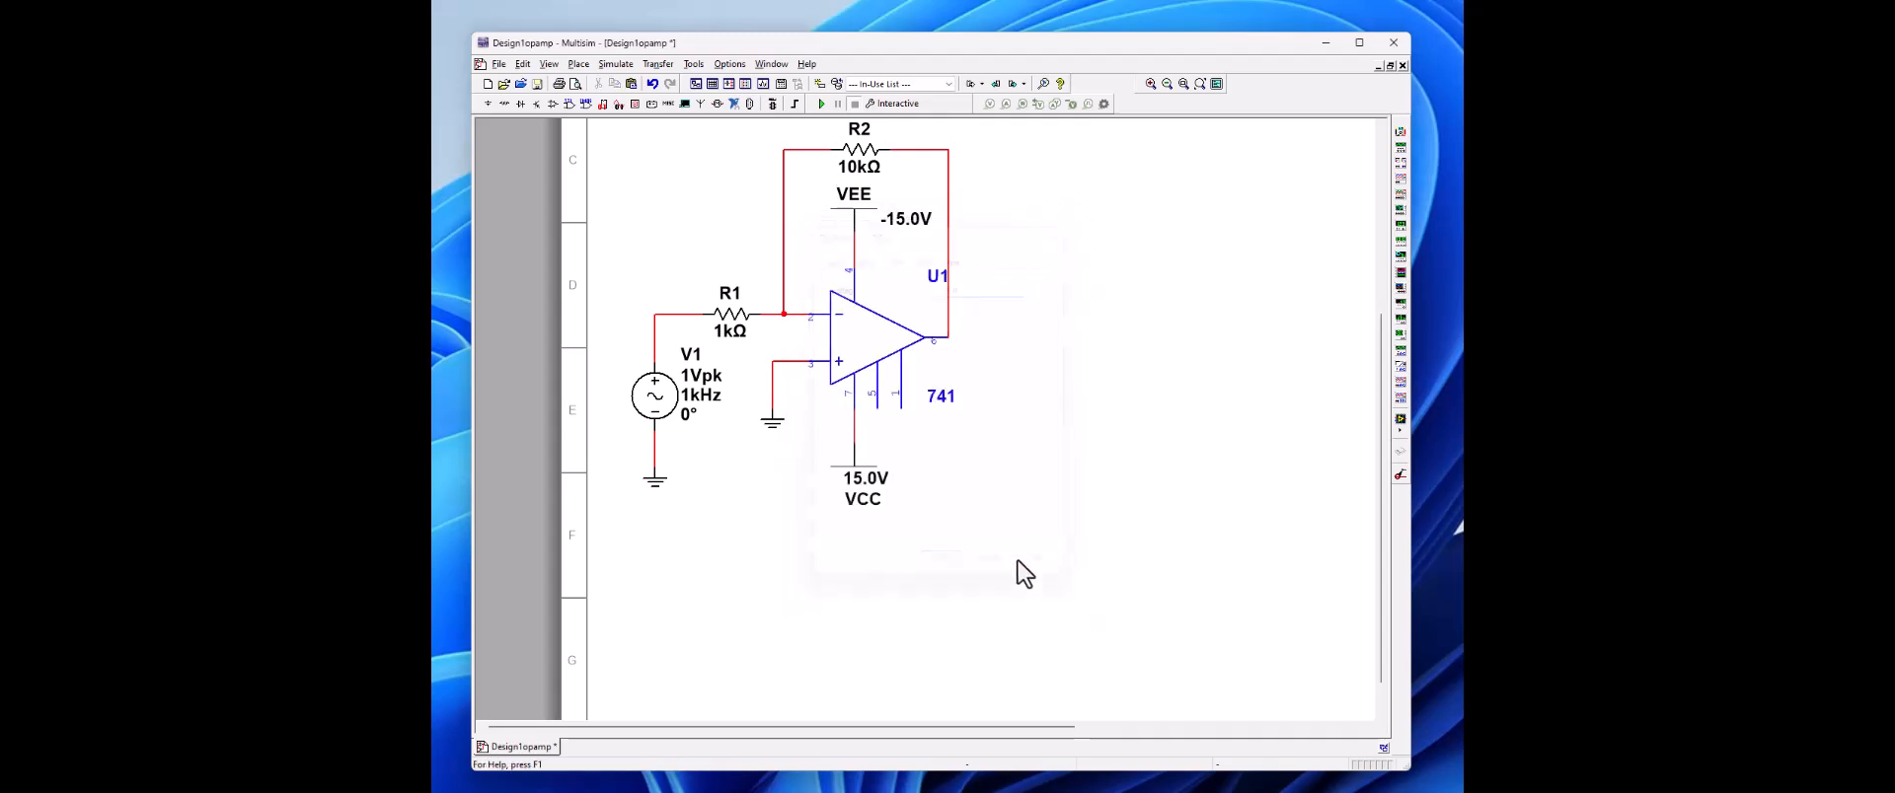
Step: Delete the AC source V1 and paste a copy of resistor R1 into the empty area below the VCC supply
left_click(683, 406)
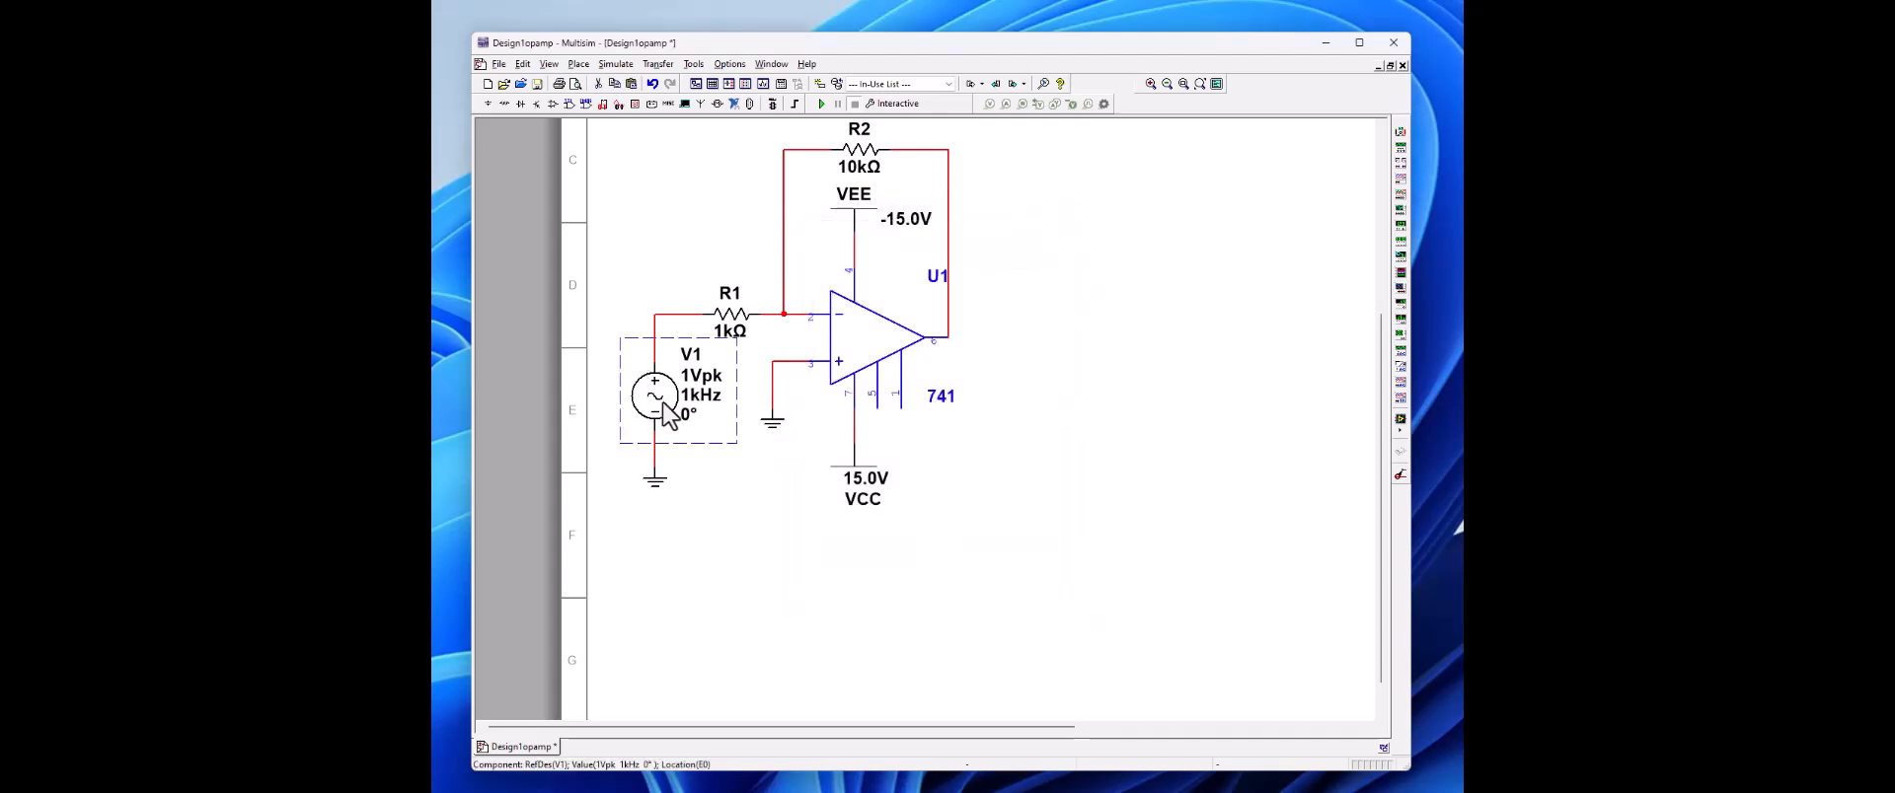
key("Delete")
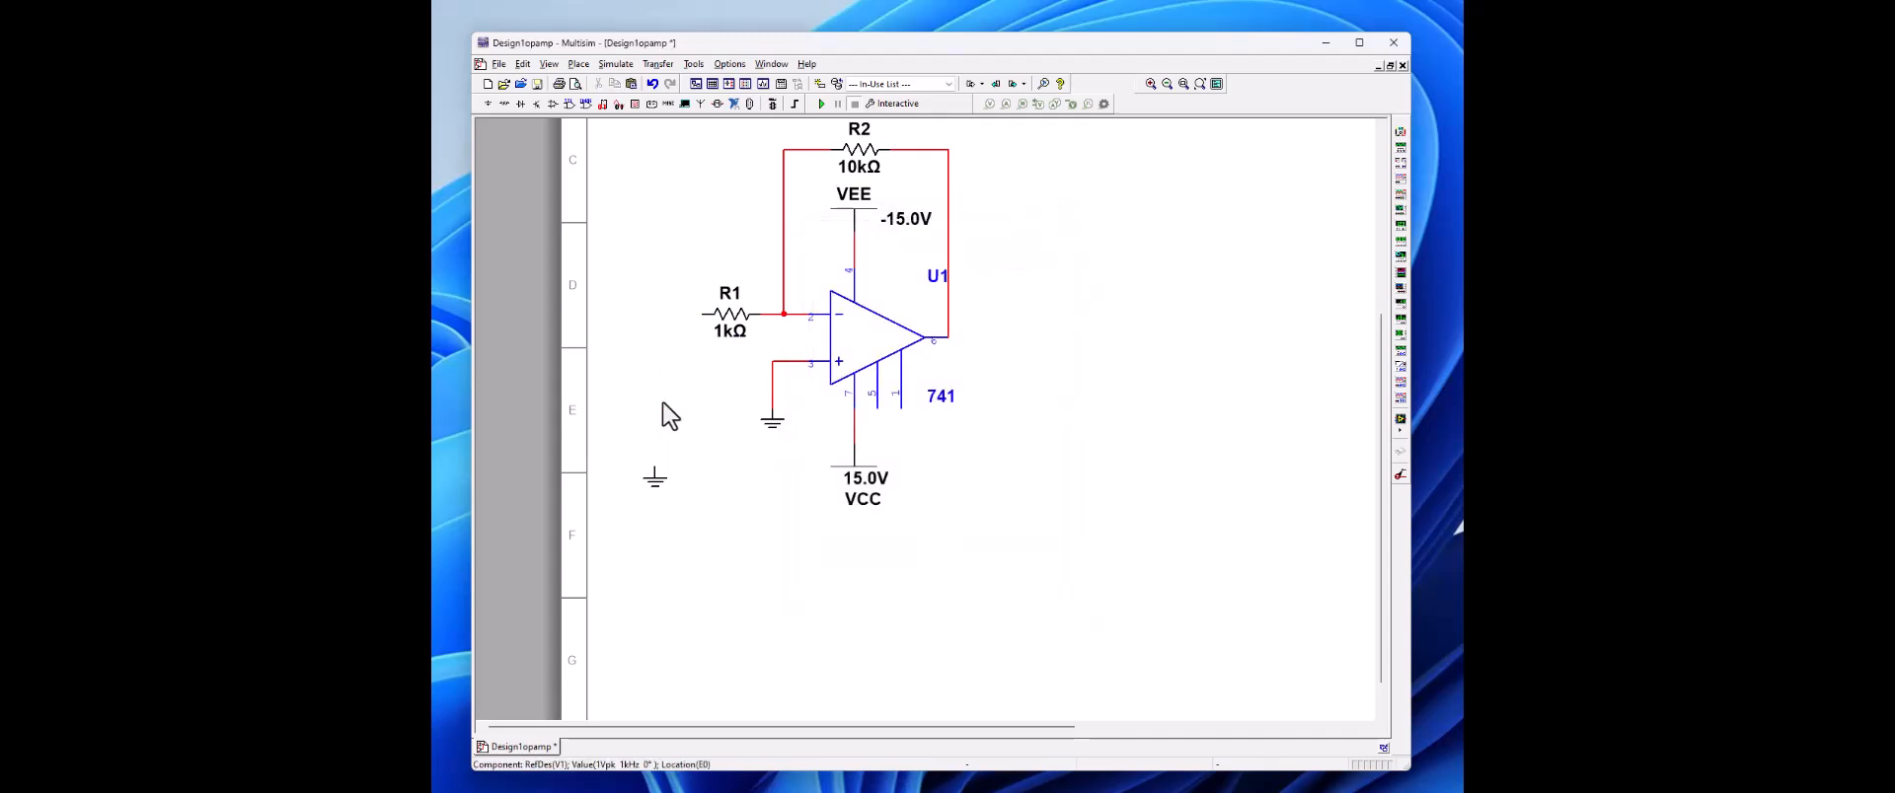
right_click(733, 320)
left_click(770, 343)
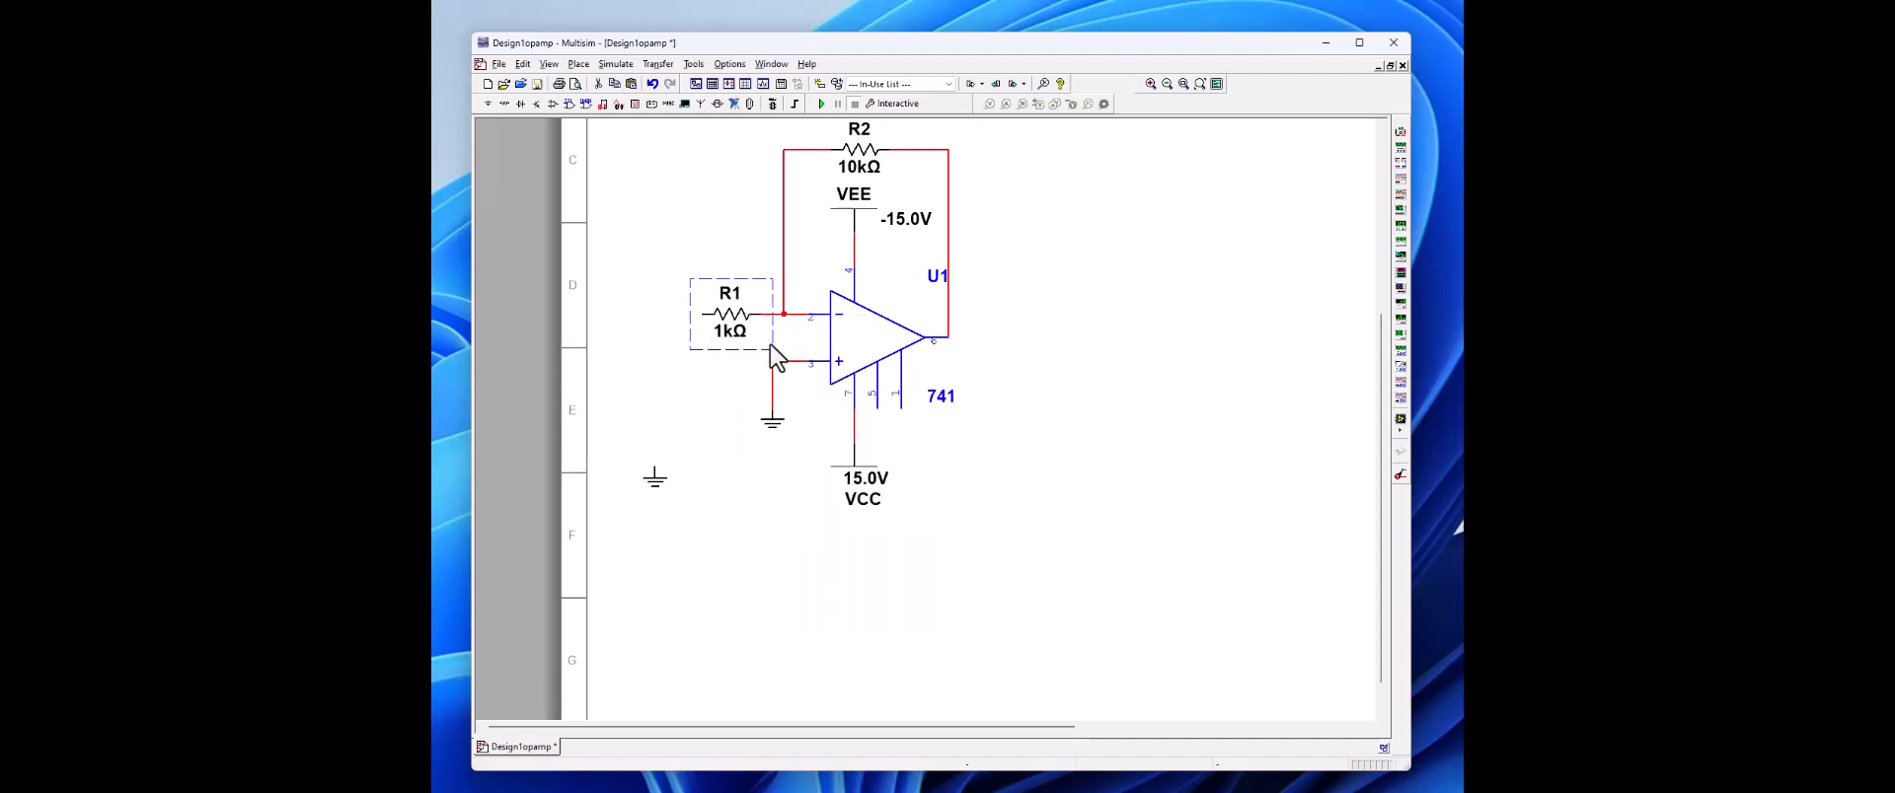
right_click(700, 565)
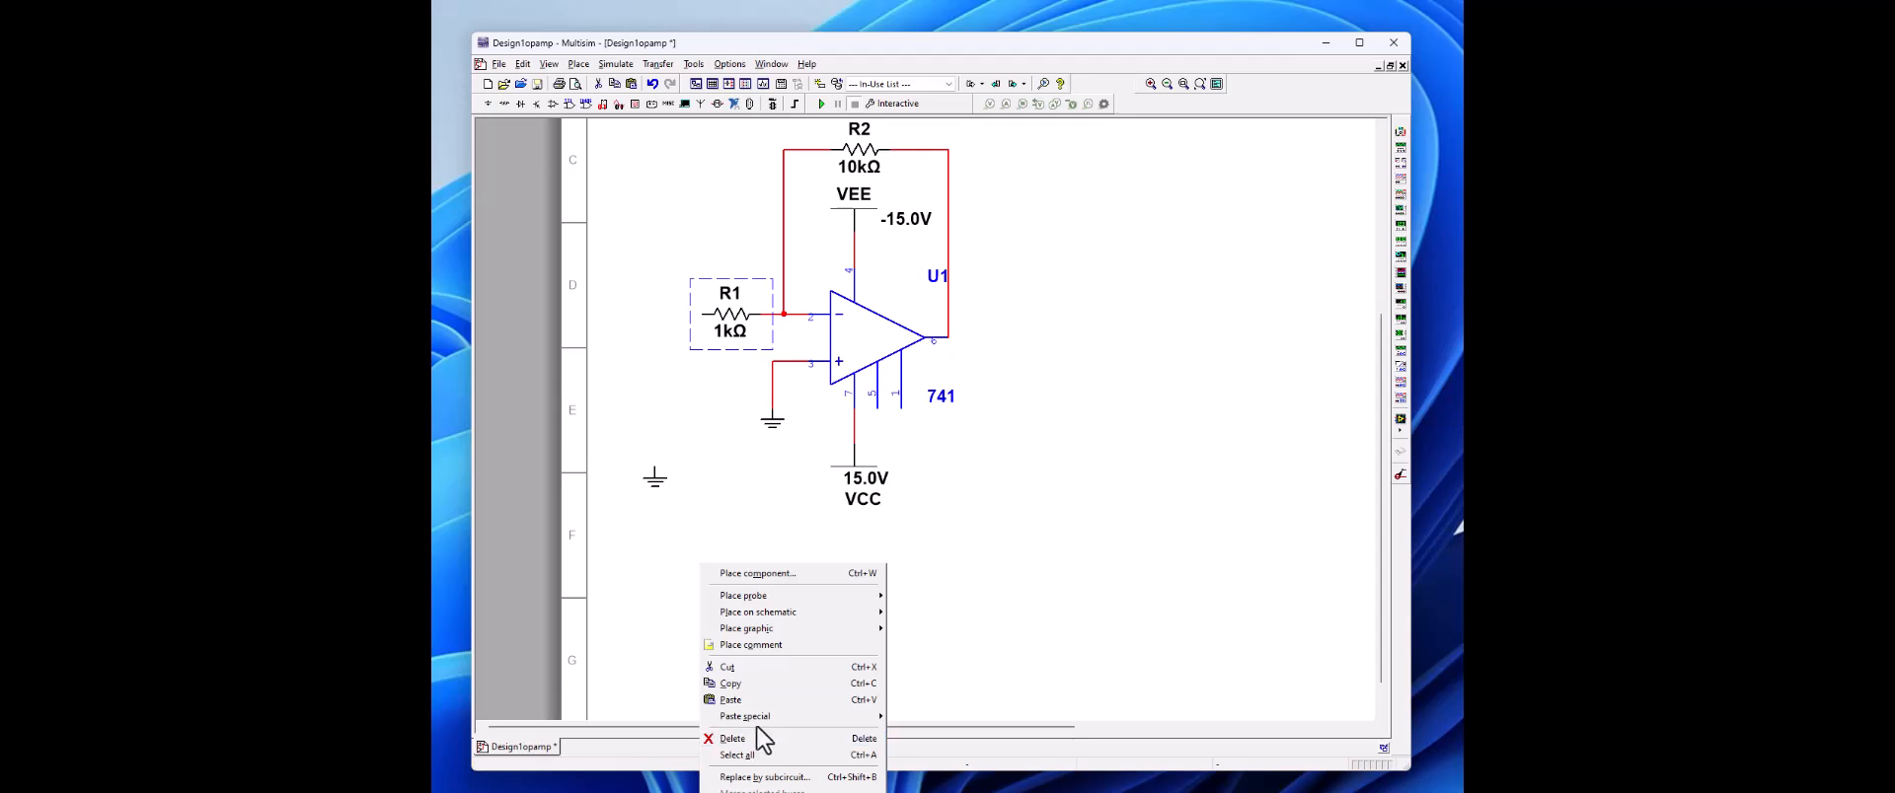
left_click(756, 701)
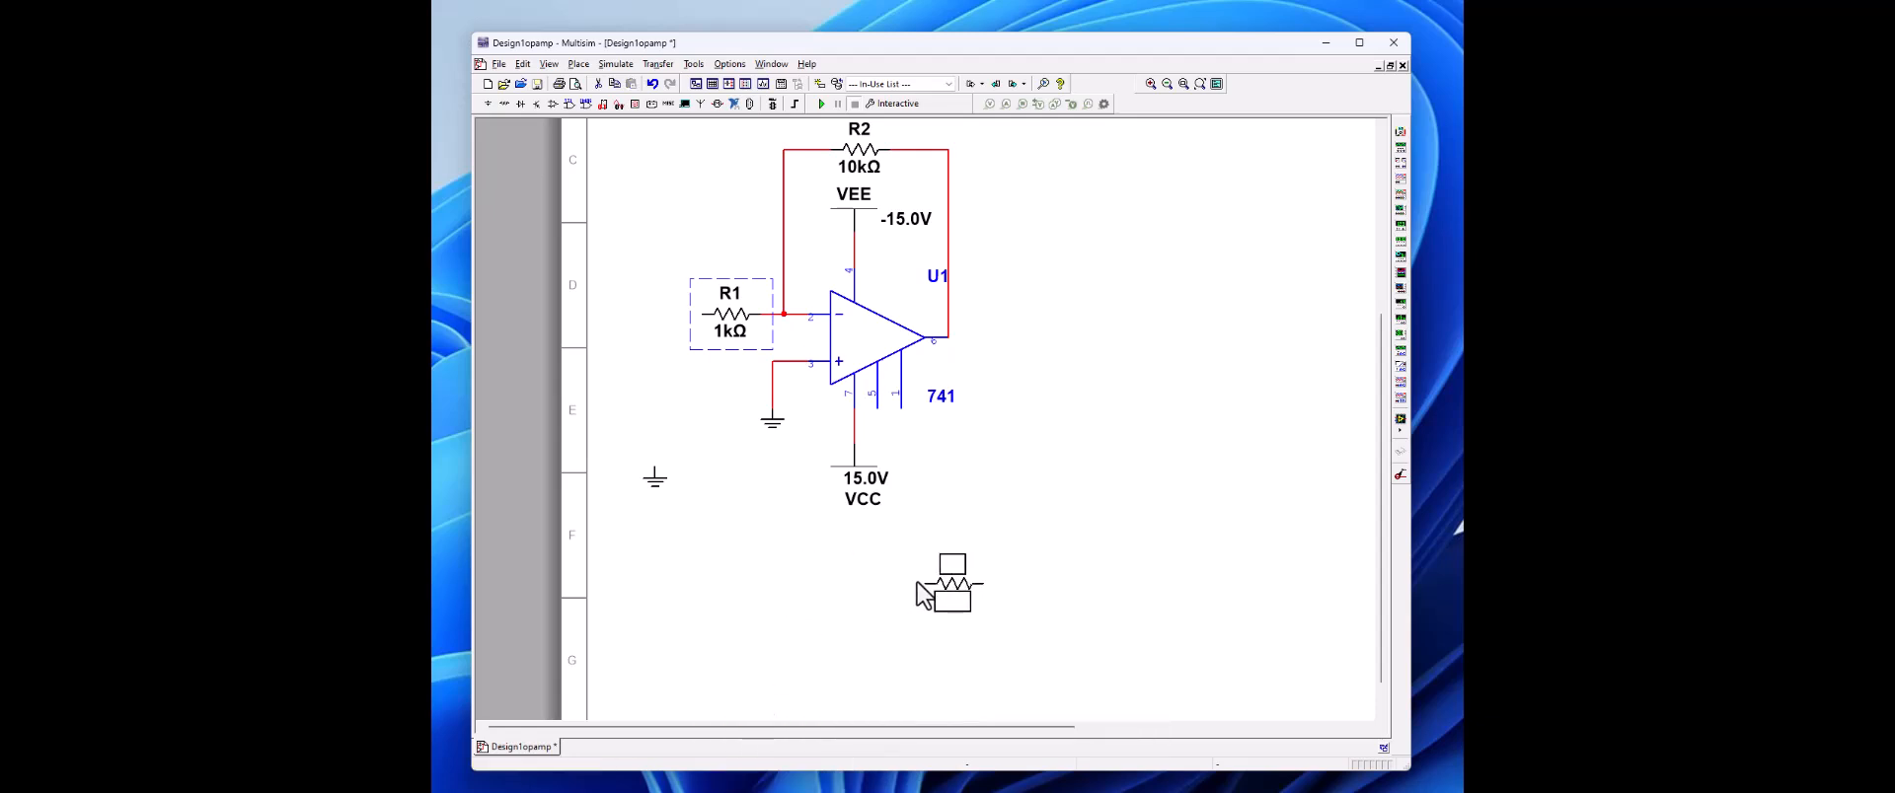
left_click(916, 578)
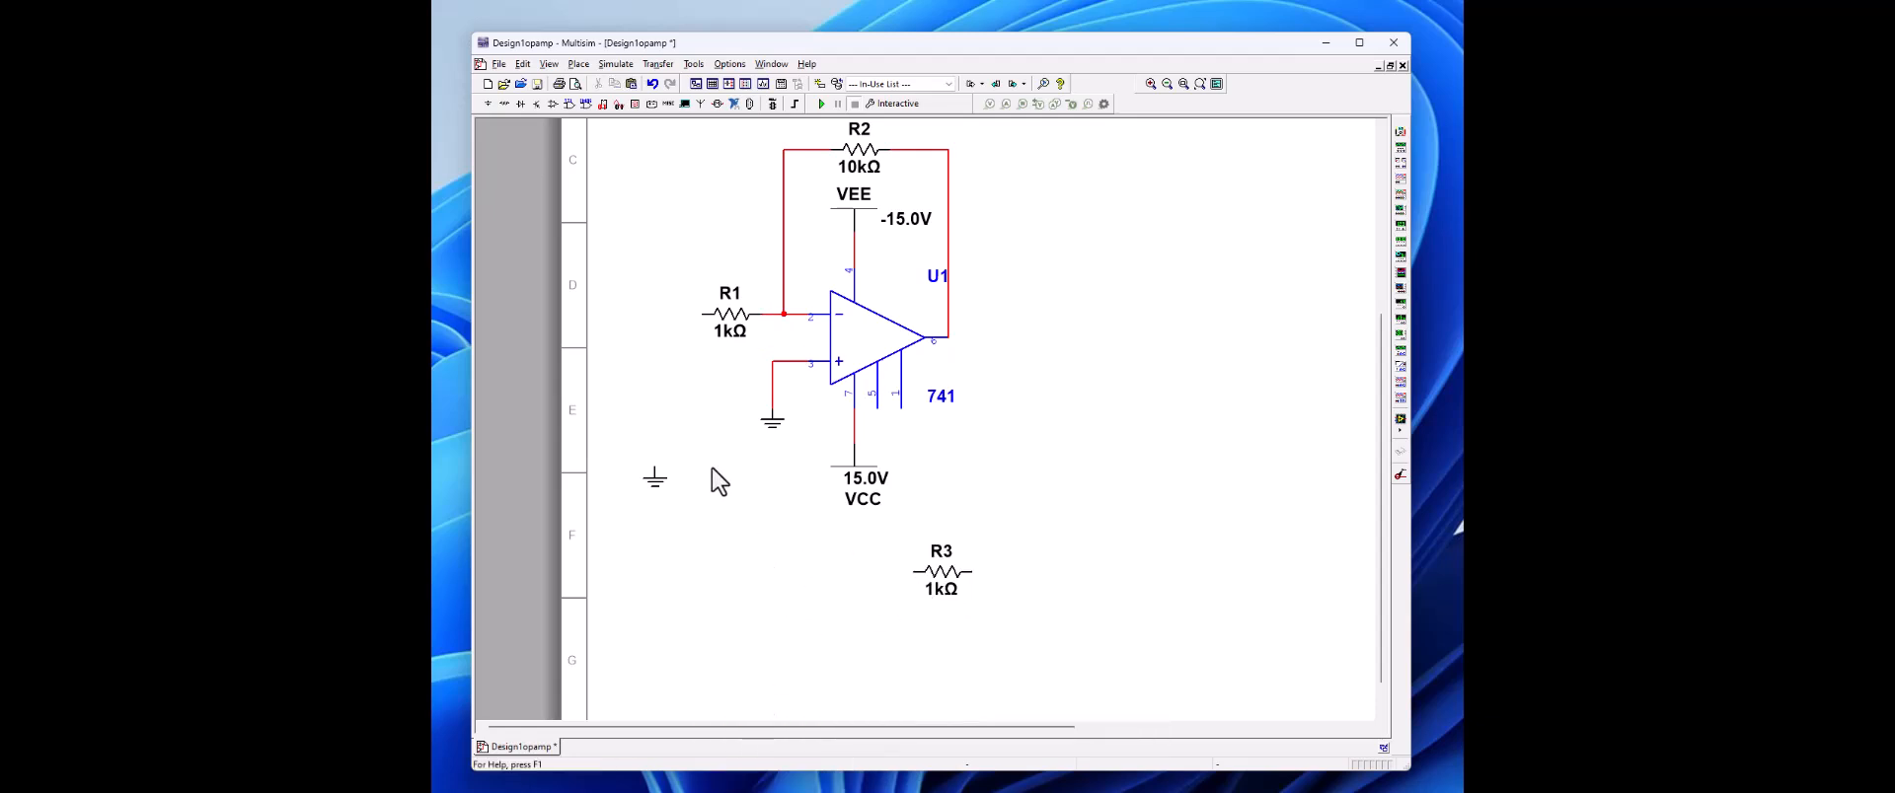
Step: Delete the wire joining R1 to the inverting input and move R1 to the empty area below the op-amp circuit
right_click(759, 344)
left_click(727, 317)
left_click_drag(688, 318, 686, 318)
left_click(745, 314)
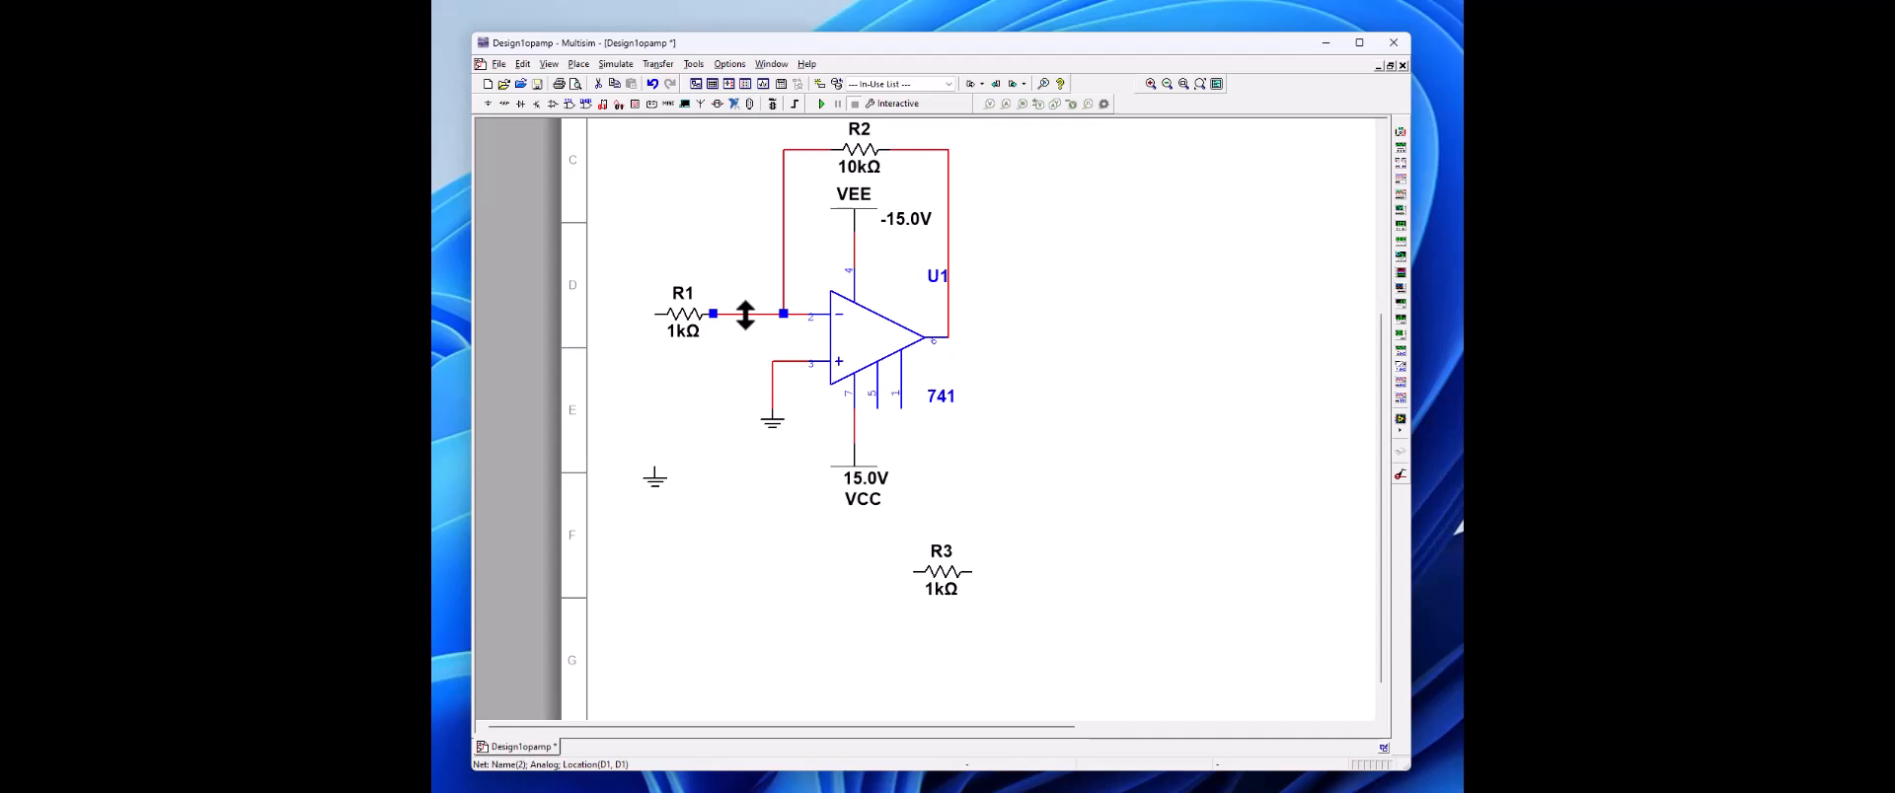
key("Delete")
left_click_drag(690, 317, 772, 564)
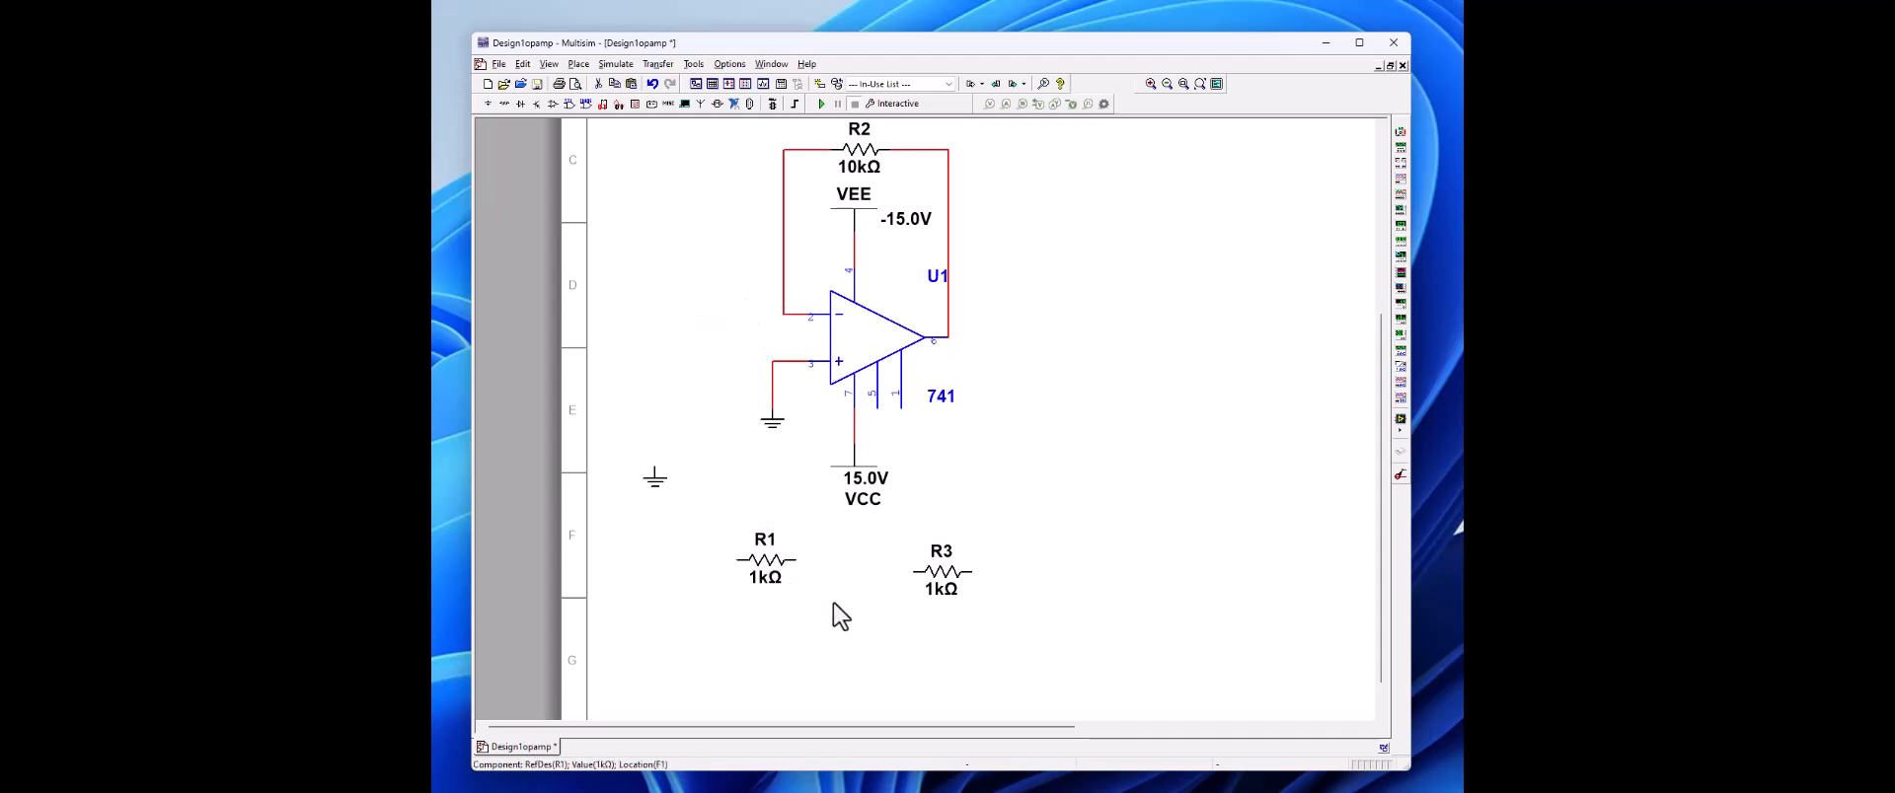
Step: Set the resistance of R1 to 33 kΩ and of R3 to 51 kΩ
double_click(772, 565)
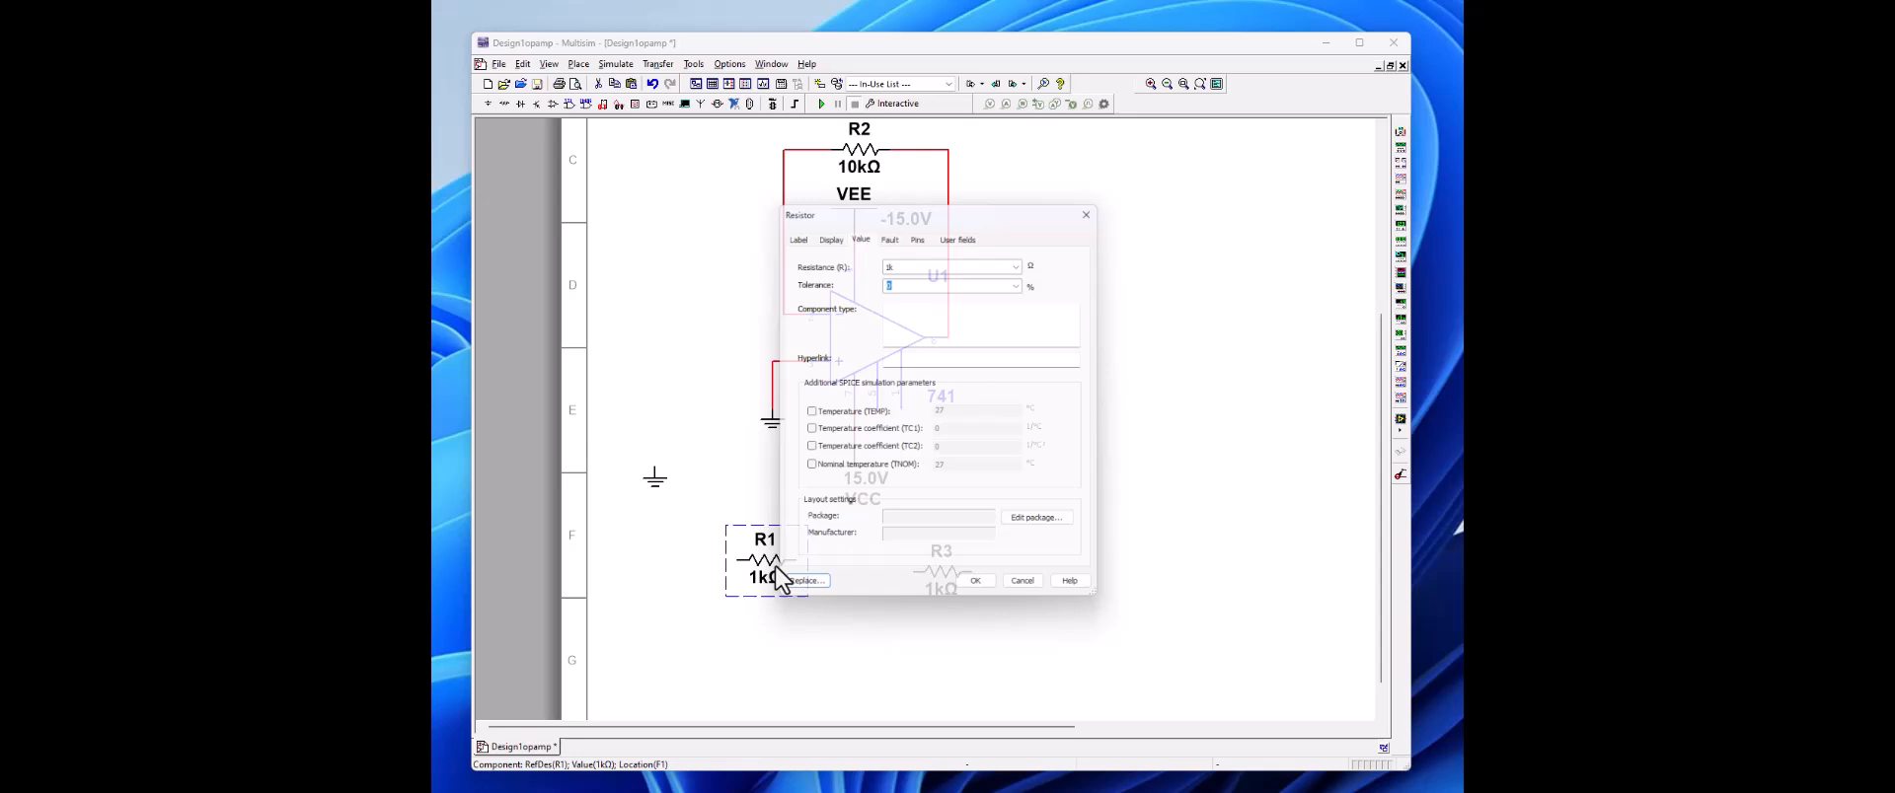
left_click(887, 261)
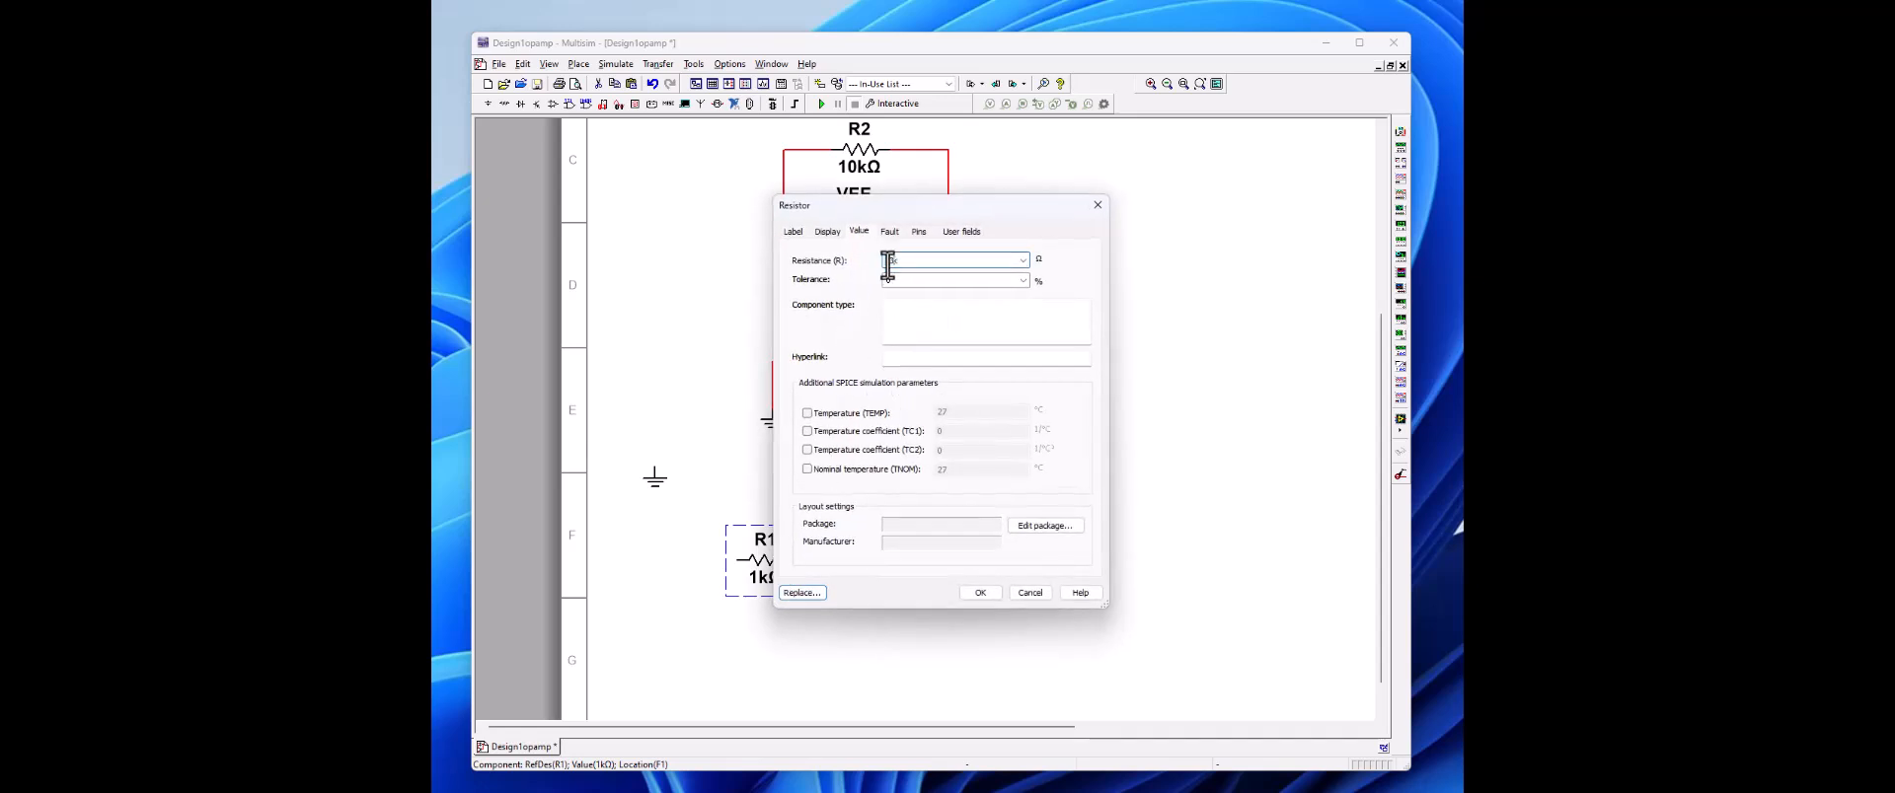
left_click(982, 592)
left_click(934, 577)
double_click(933, 577)
left_click(885, 259)
left_click(979, 593)
Step: Rotate R1 by 90° clockwise and place it below the ground of the non-inverting input
left_click(774, 580)
right_click(774, 566)
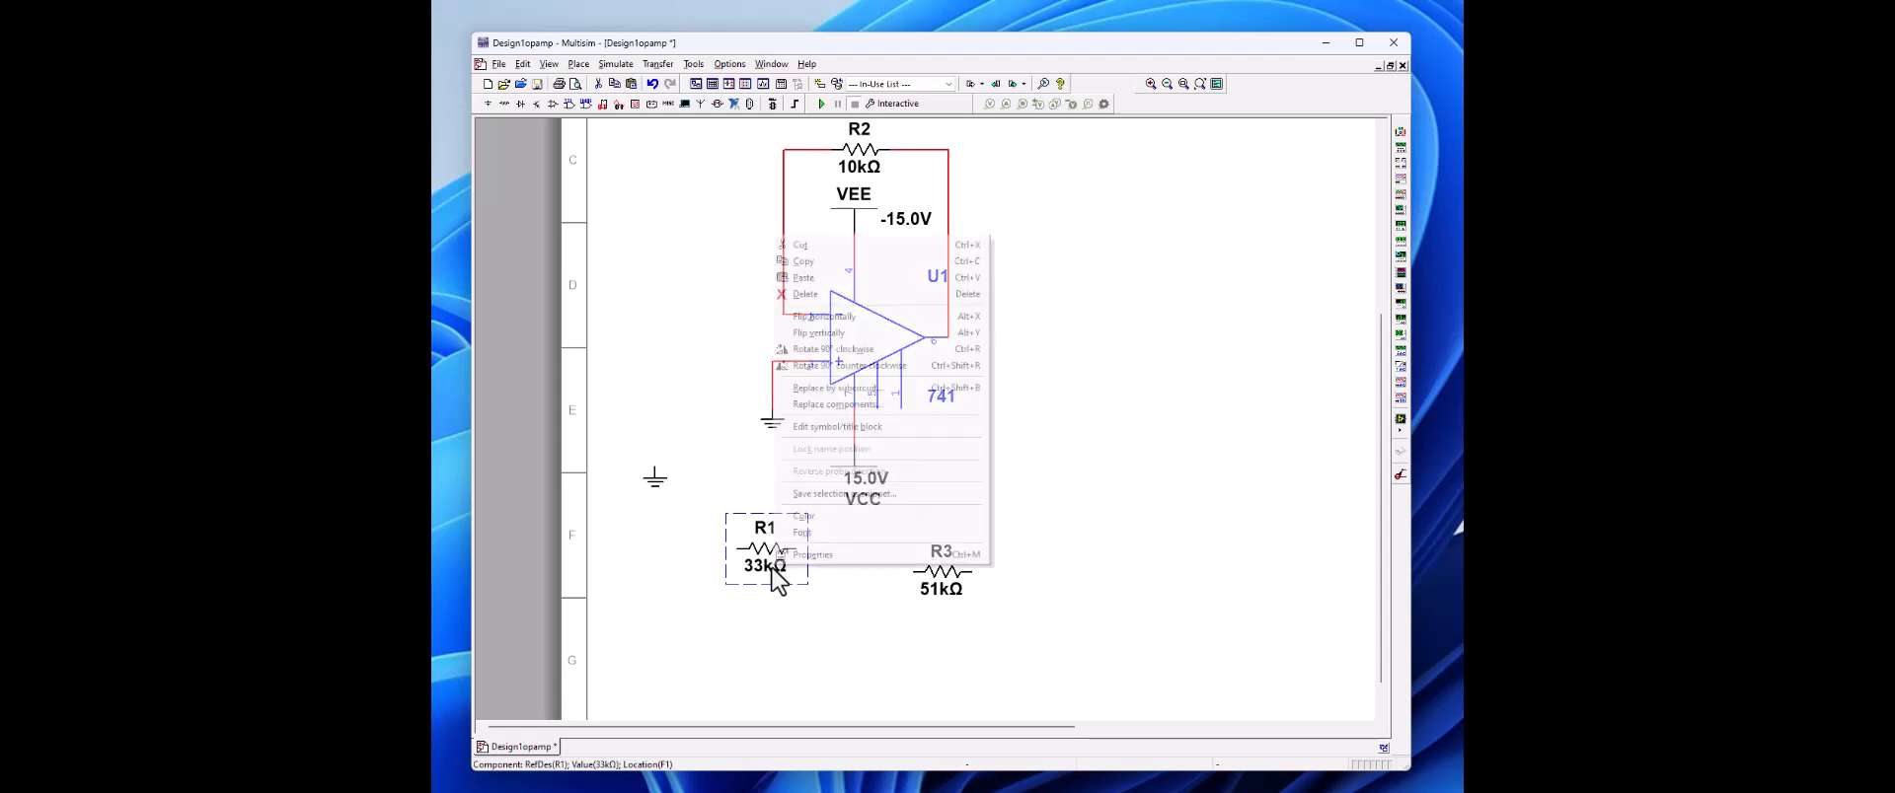
left_click(833, 350)
left_click_drag(764, 554, 757, 488)
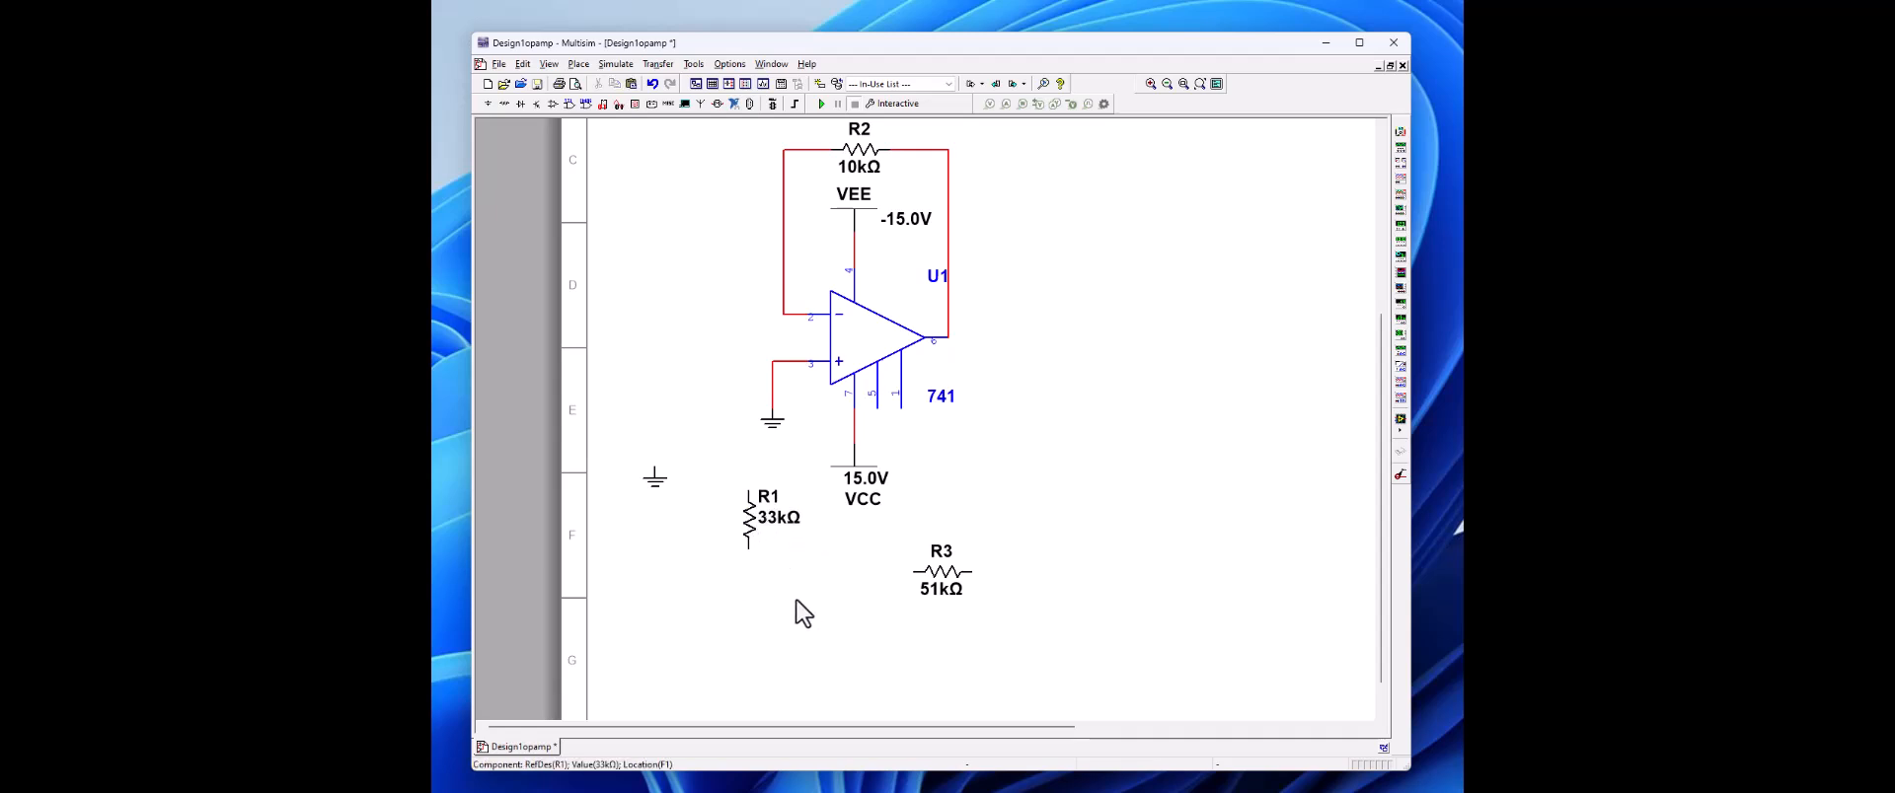
Step: Move the non-inverting input's ground beneath R1 and wire R1's upper end to op-amp pin 3
left_click(774, 407)
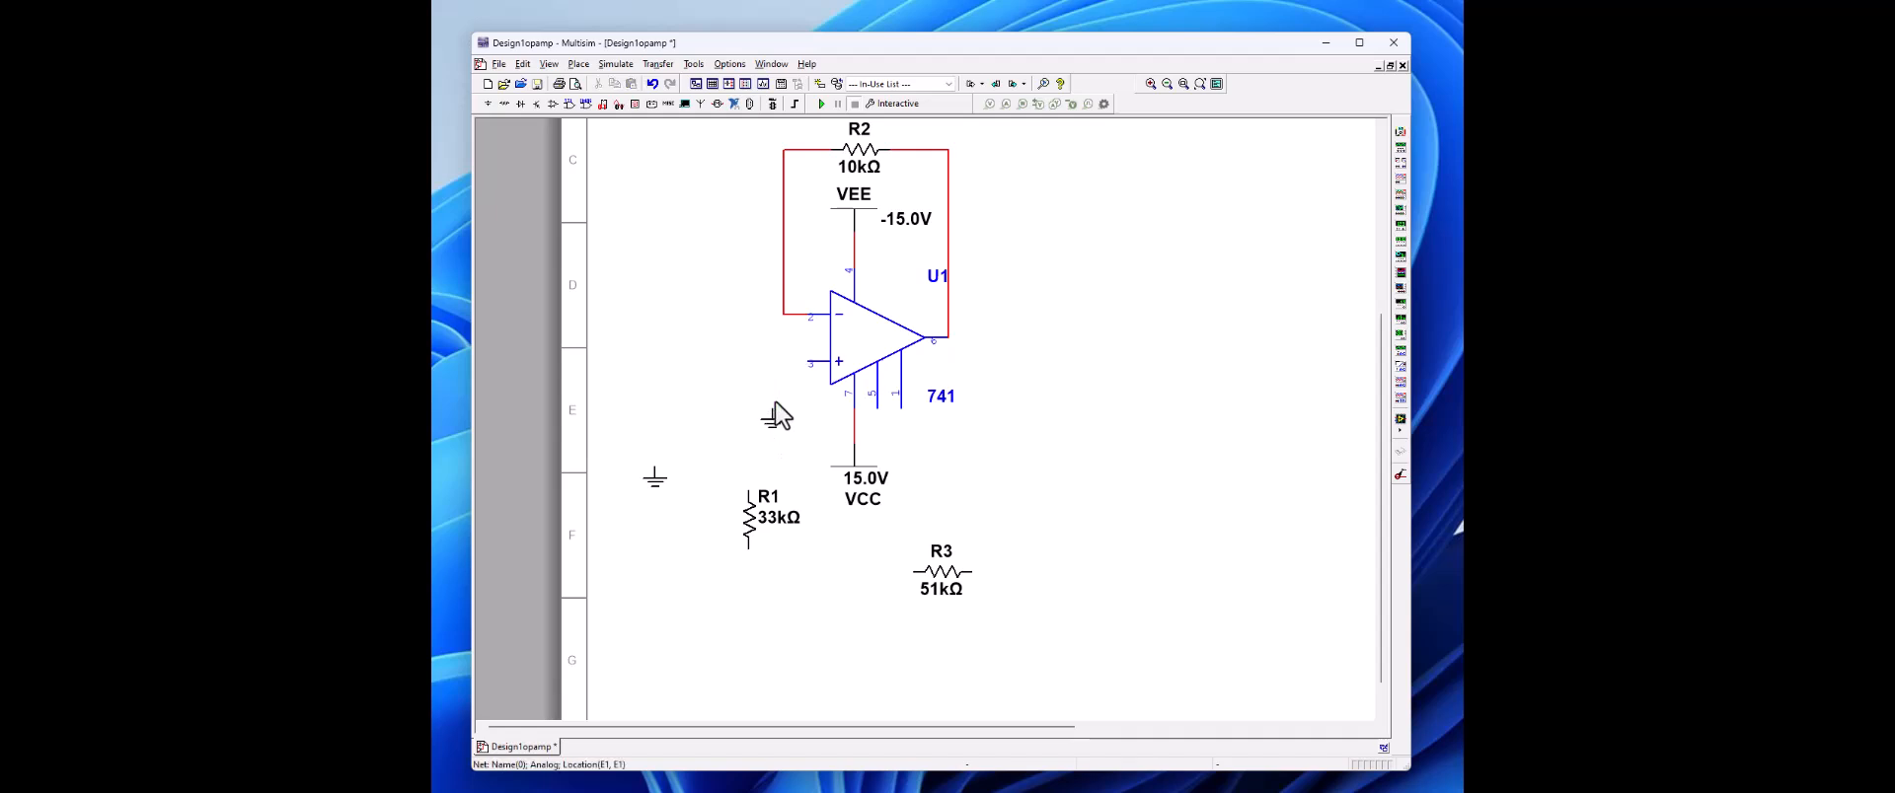
left_click_drag(775, 403, 763, 566)
left_click(811, 608)
left_click(749, 491)
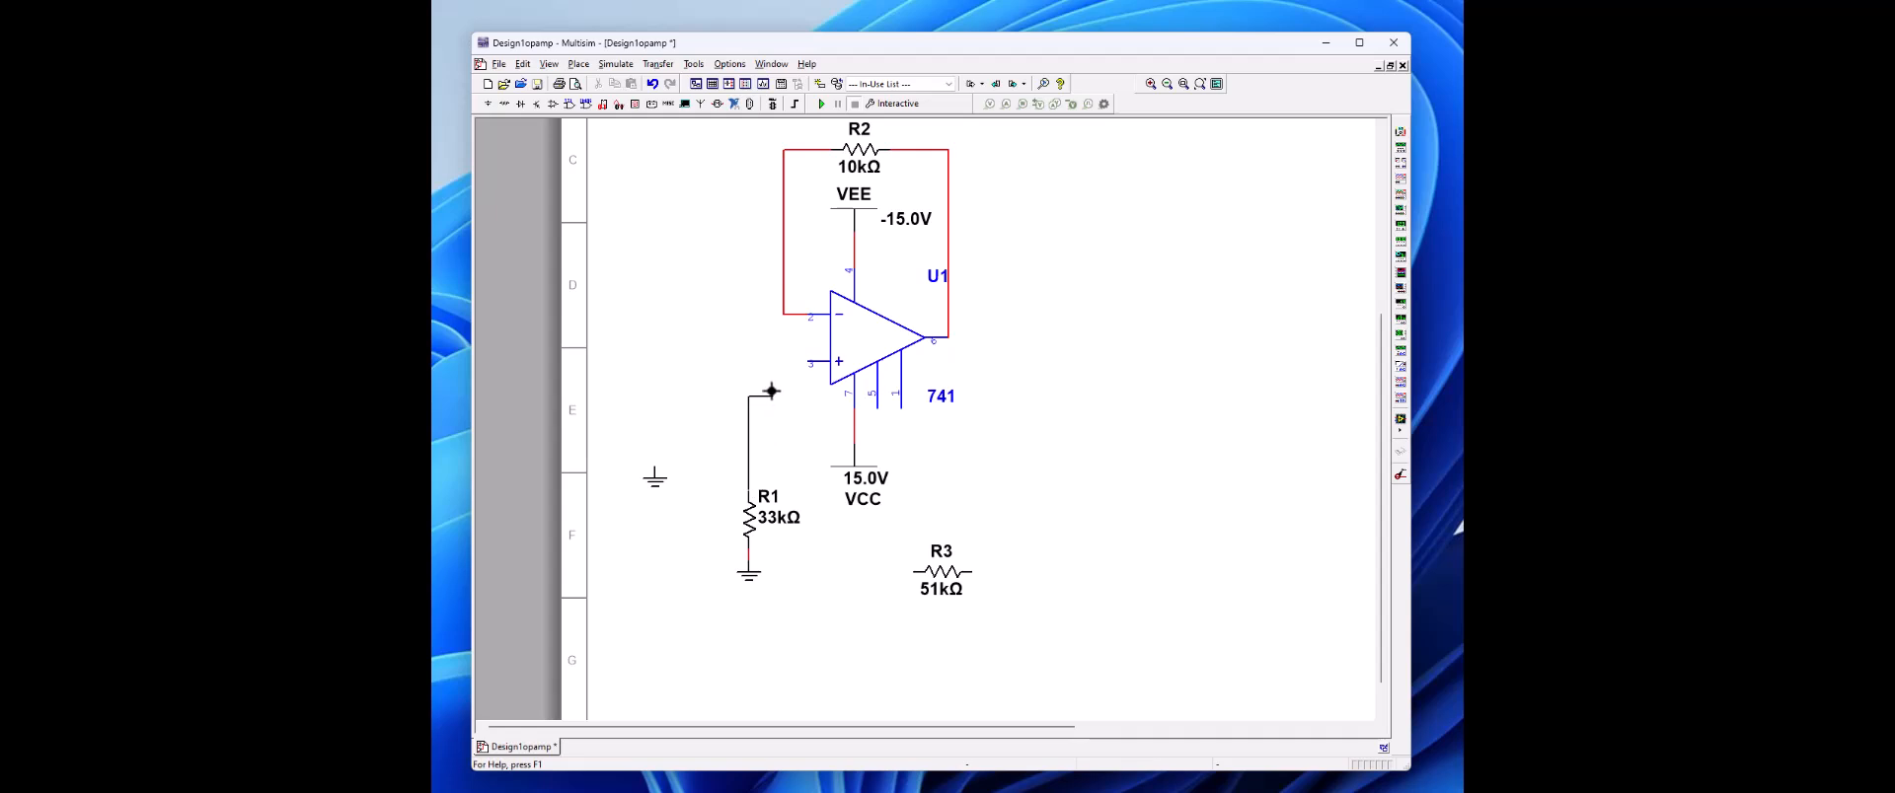
left_click(809, 362)
Step: Move R1 and its ground further down, and shift the VCC symbol slightly upward, aligned under op-amp pin 7
left_click_drag(749, 573, 749, 656)
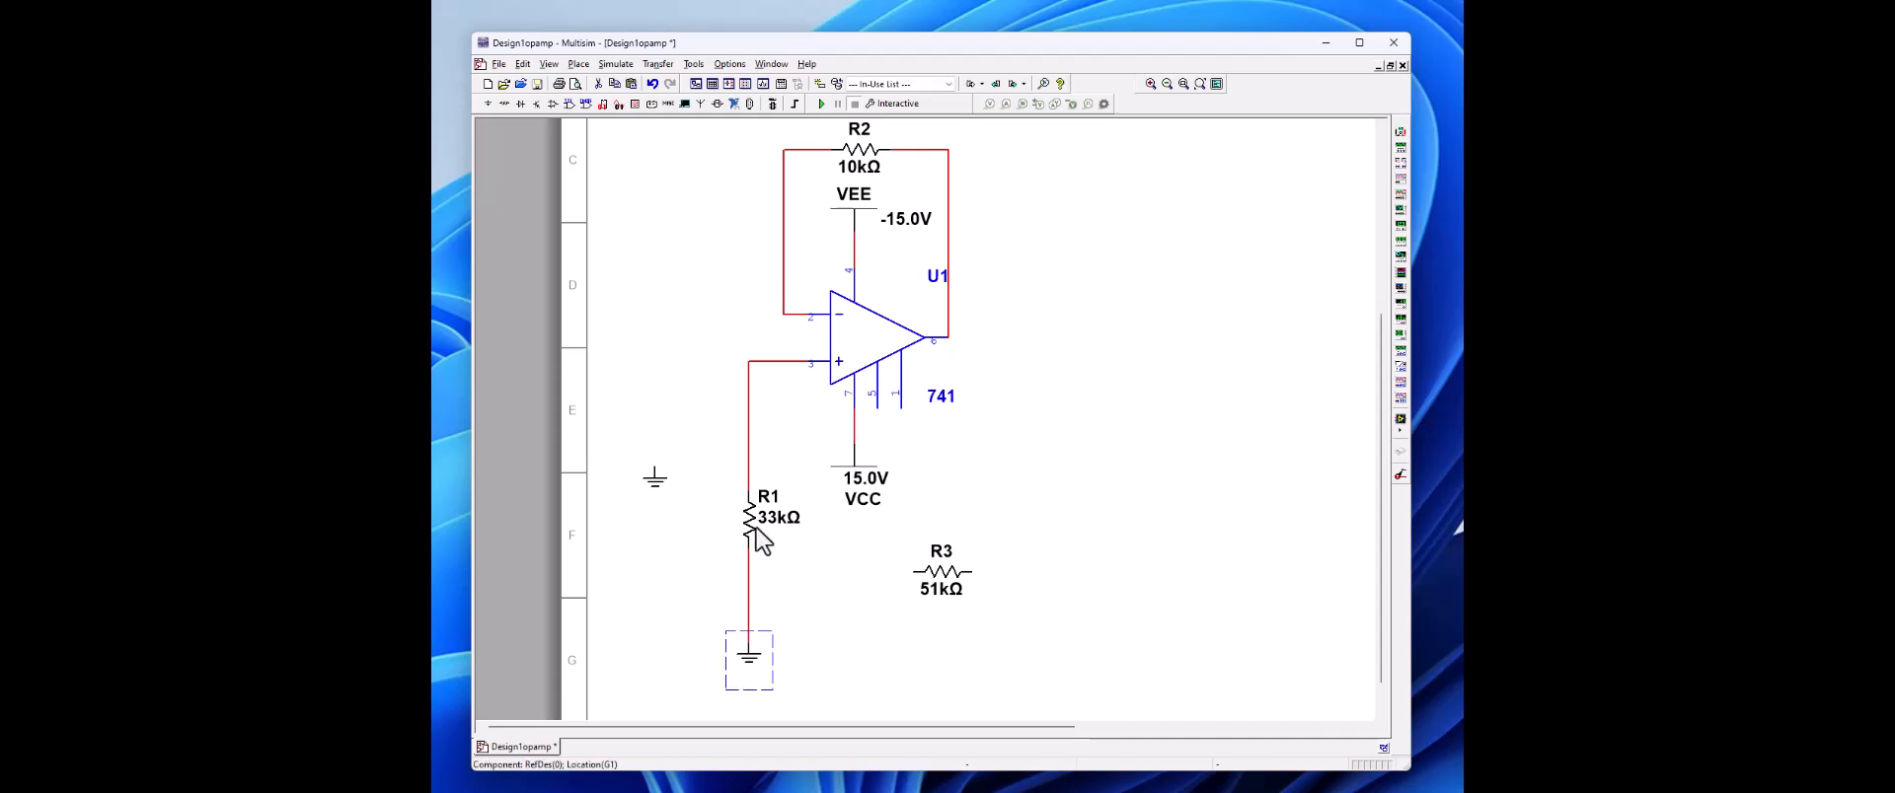
left_click_drag(753, 537, 754, 595)
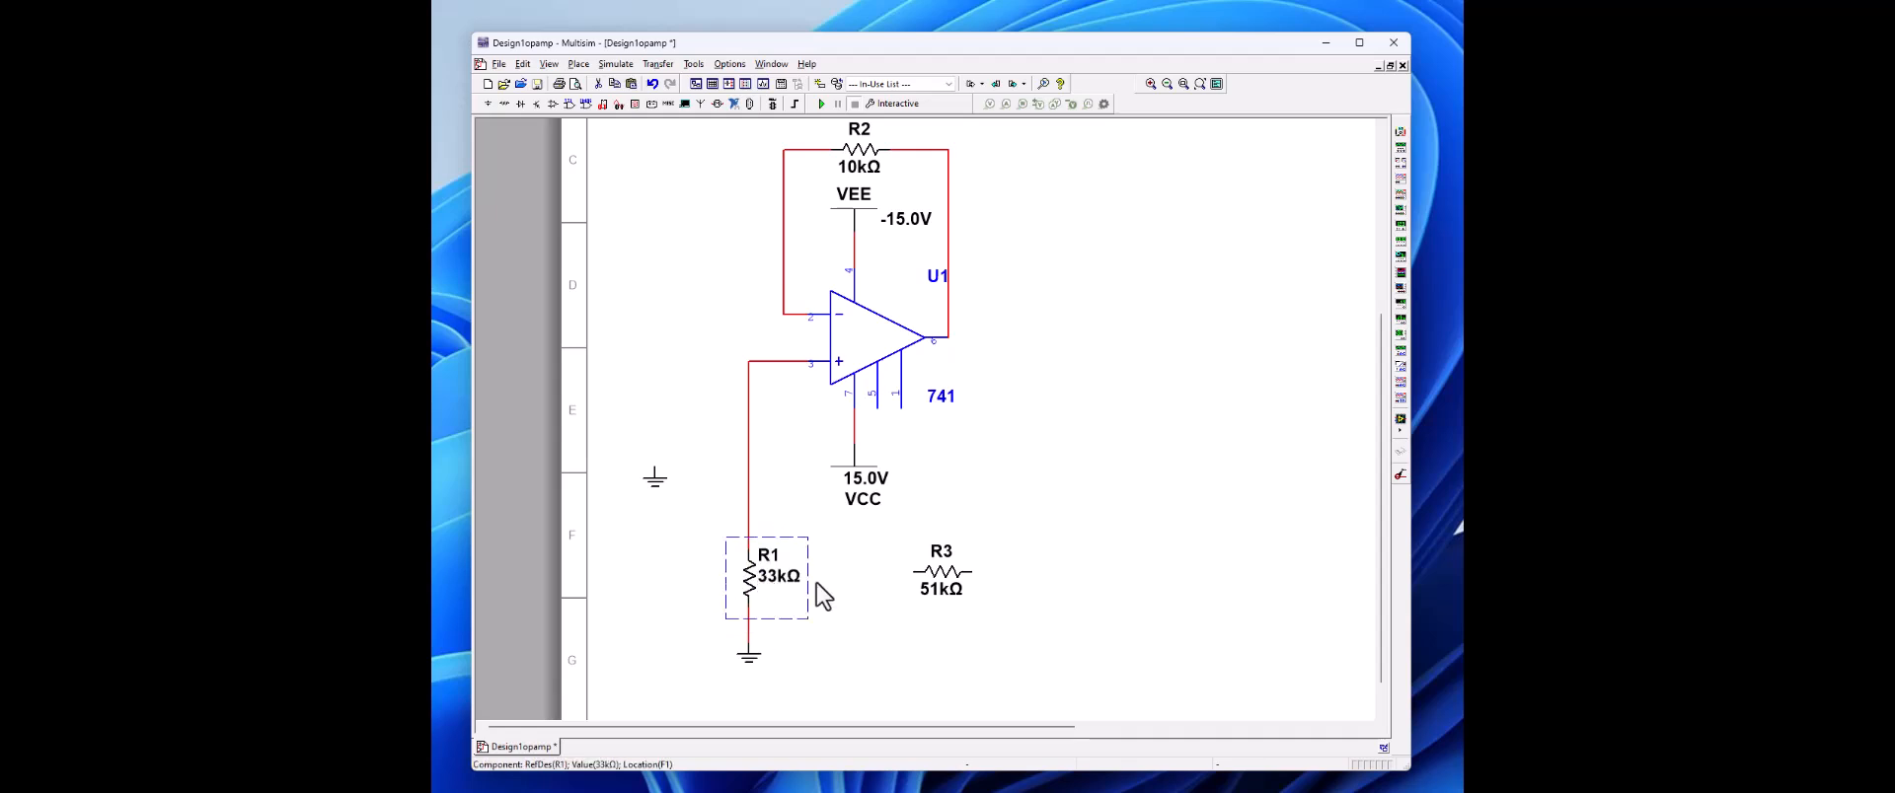
left_click(855, 485)
left_click_drag(833, 486, 832, 472)
left_click(838, 470)
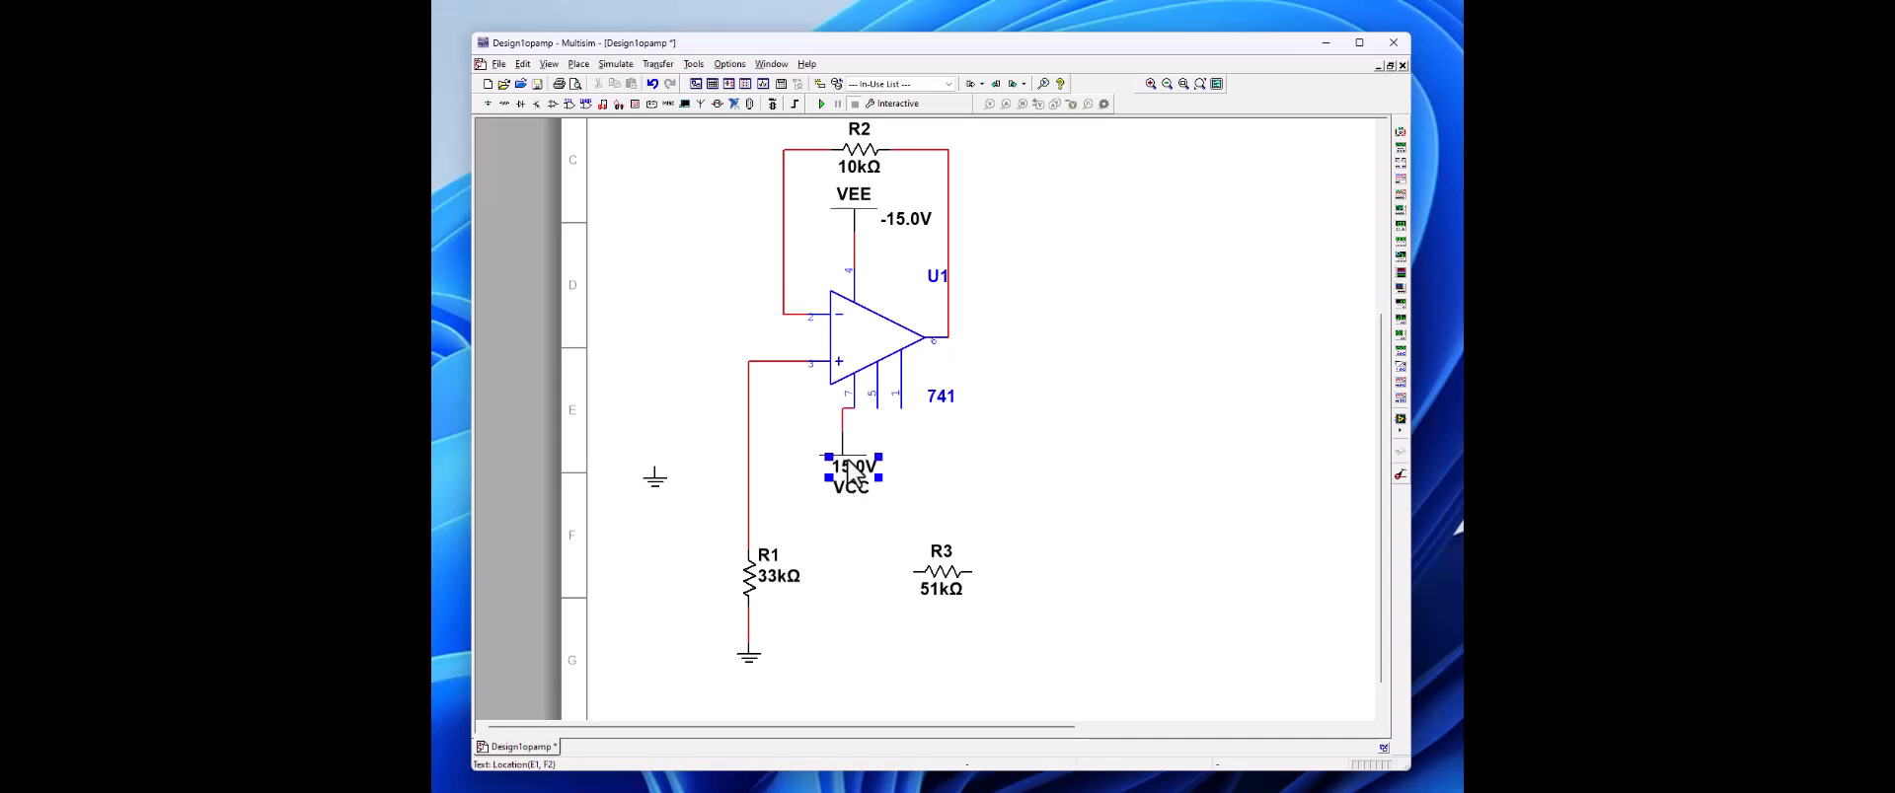
left_click(872, 470)
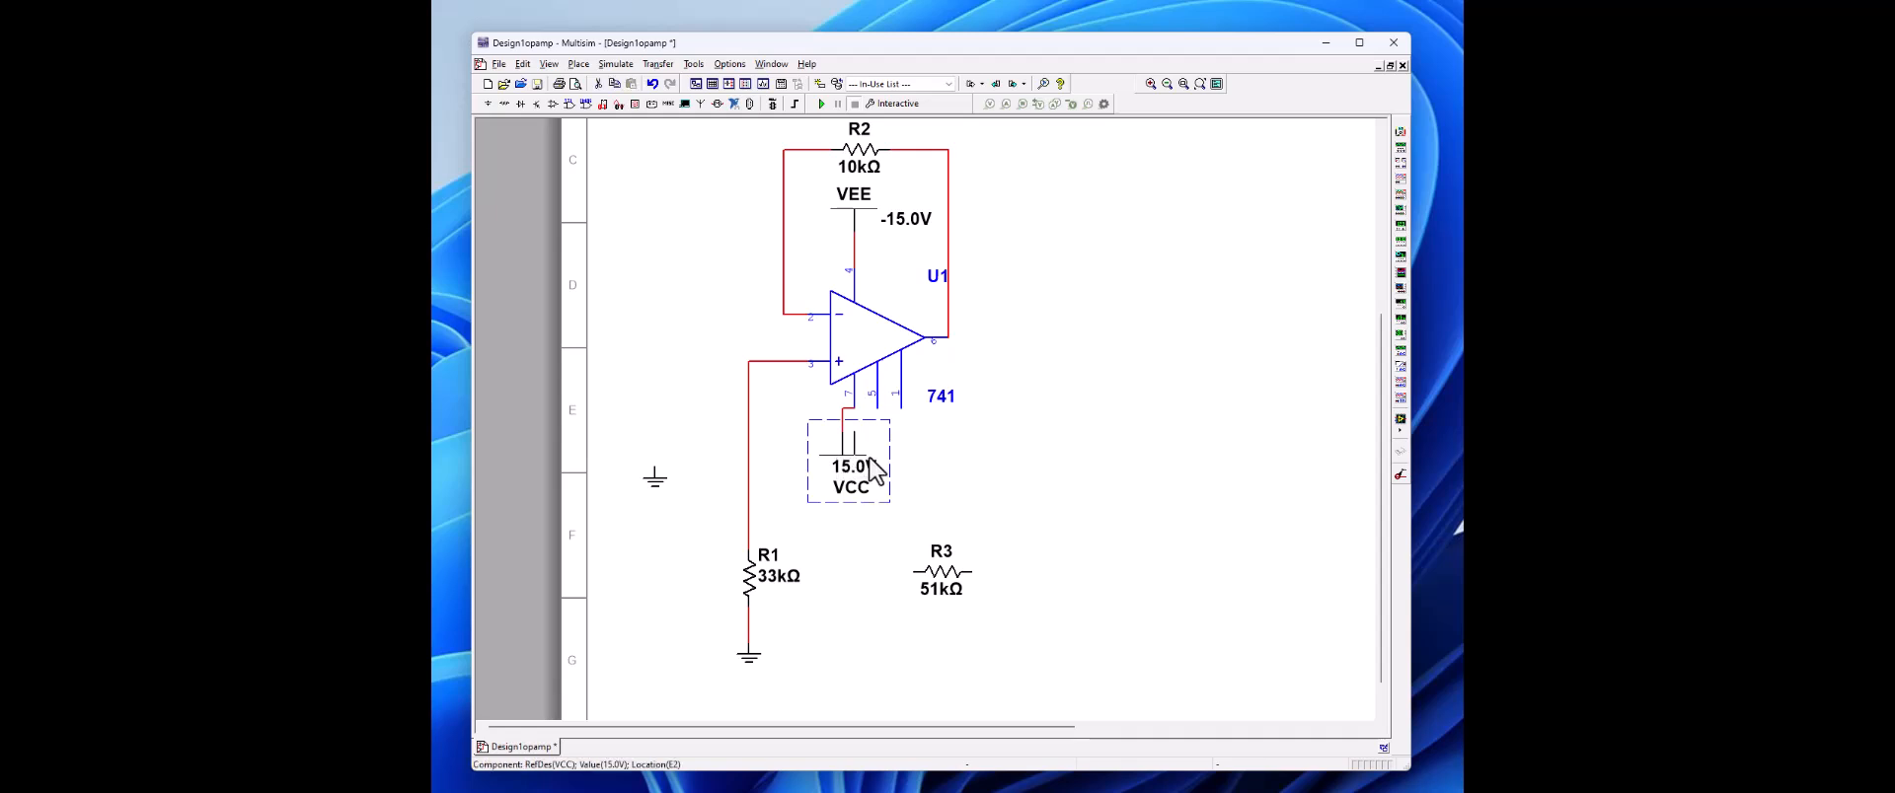
left_click_drag(875, 472, 887, 472)
Step: Place R3 just below the VCC supply and shift the vertical feedback wire away from the op-amp output
left_click(943, 582)
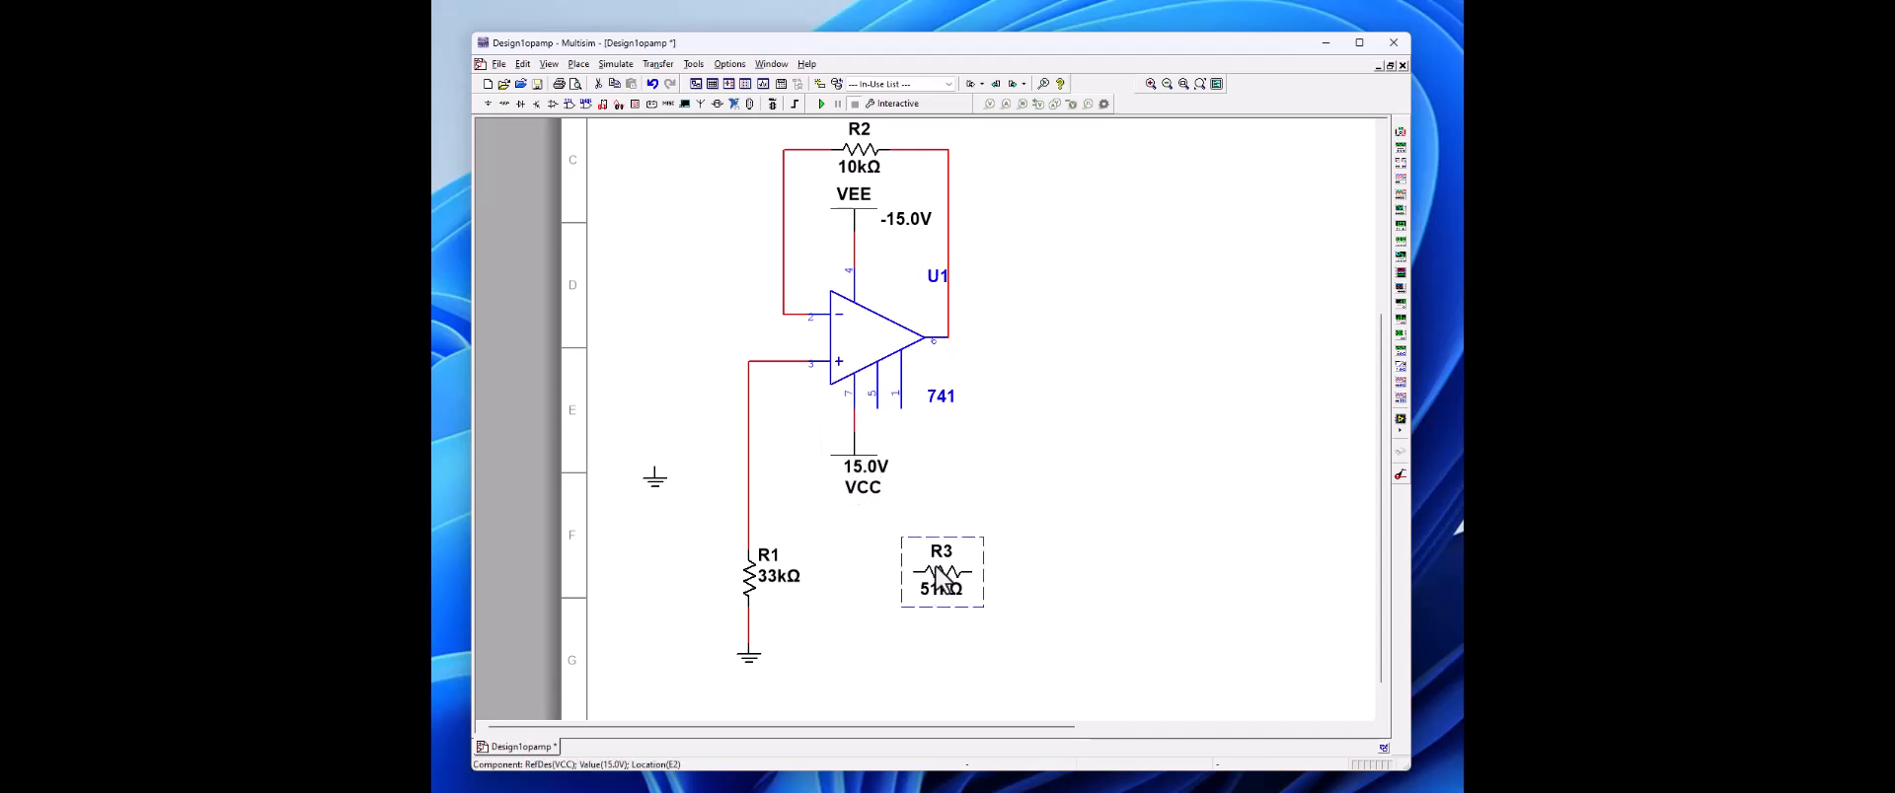
left_click_drag(937, 574, 918, 515)
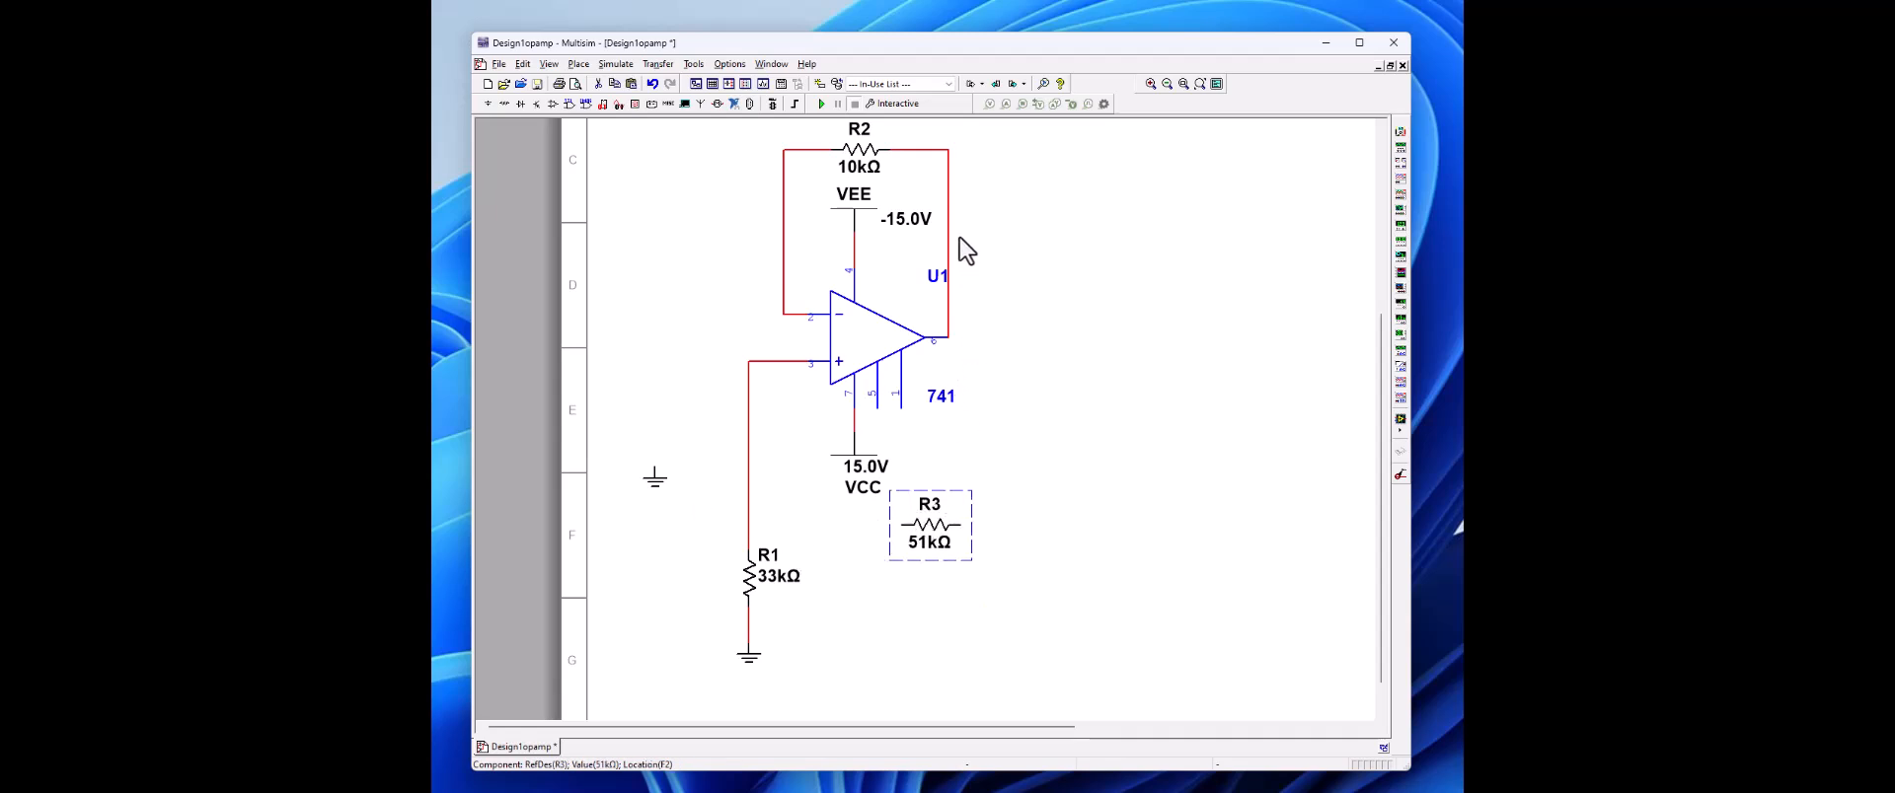
left_click_drag(948, 228, 997, 246)
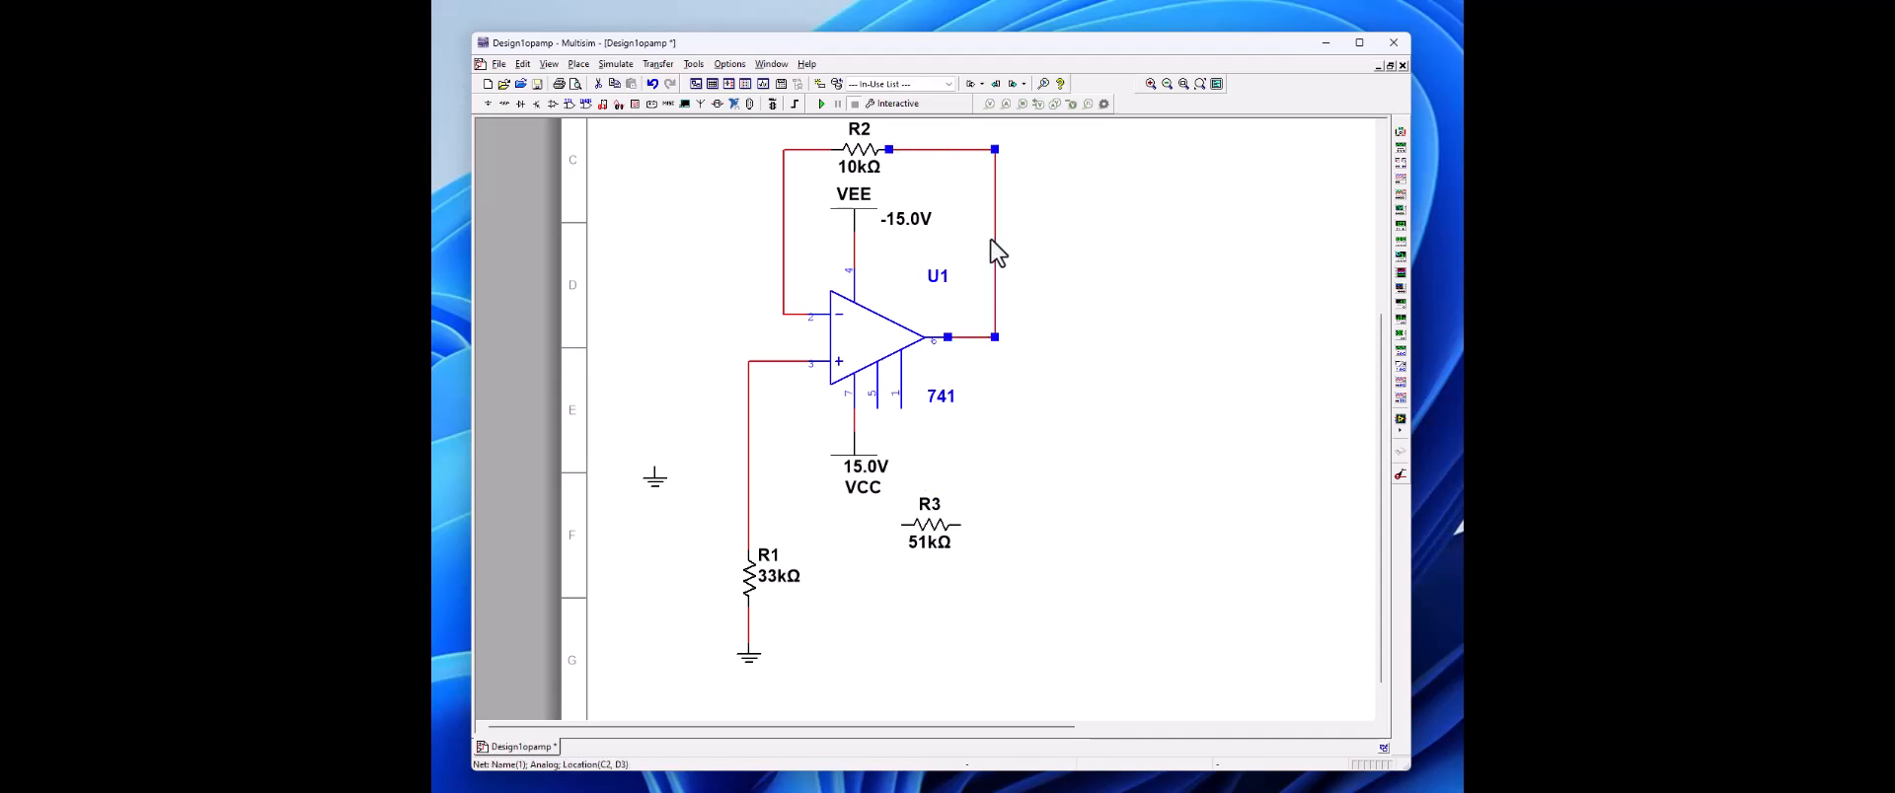
Step: Wire R3 between the op-amp output node and the wire joining R1 to the non-inverting input
left_click(963, 526)
left_click(994, 342)
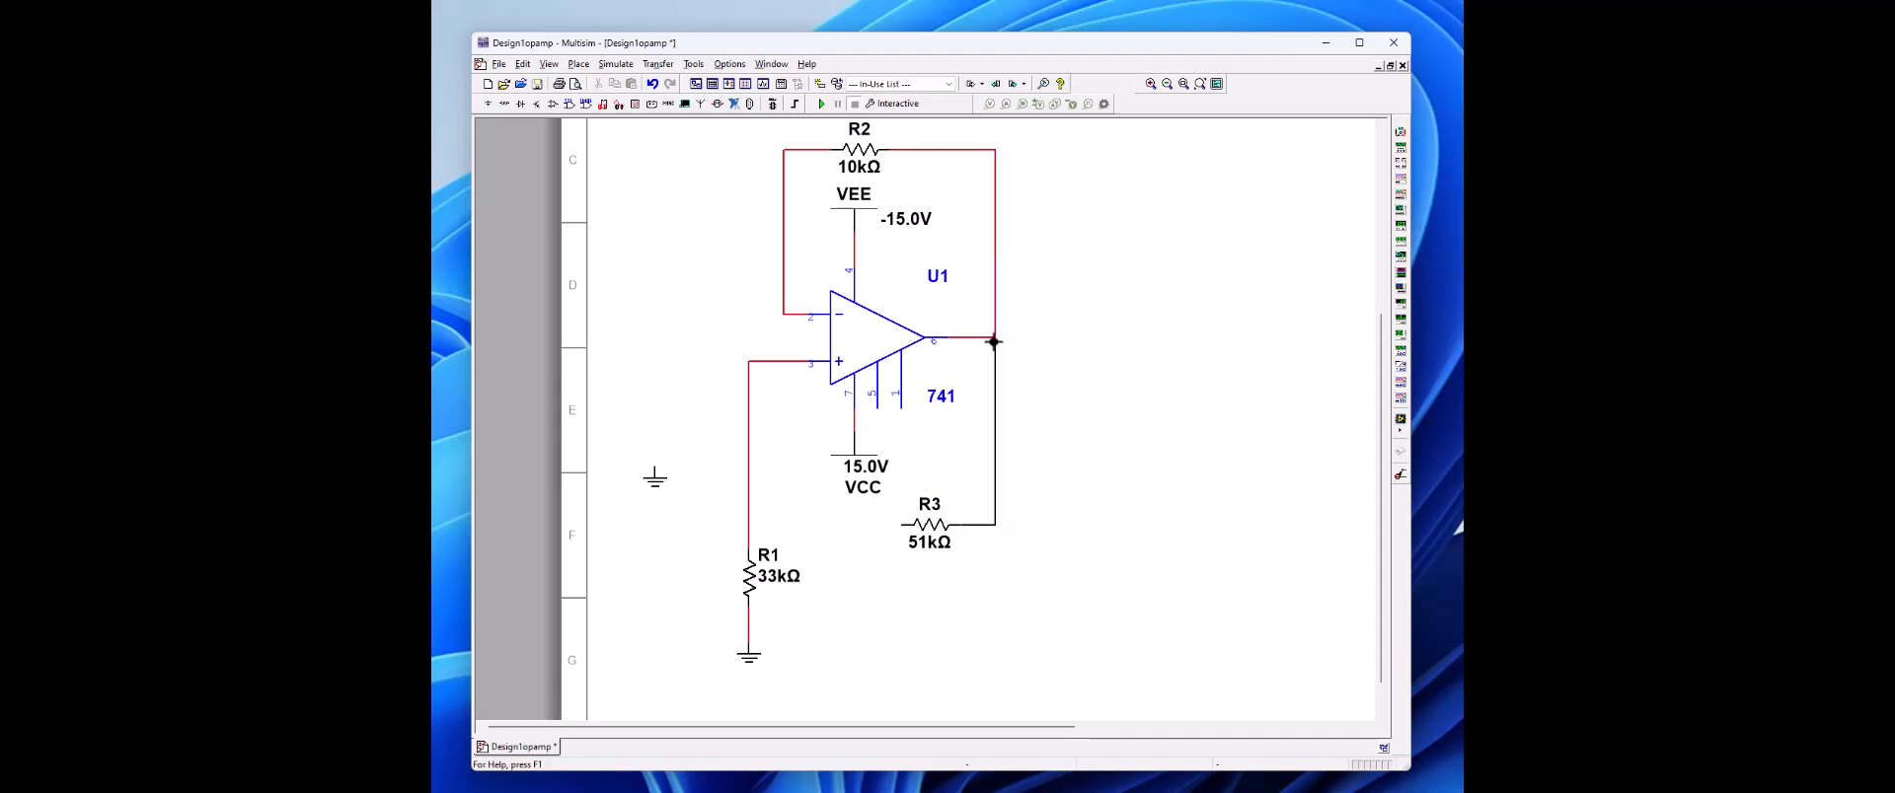
left_click(901, 525)
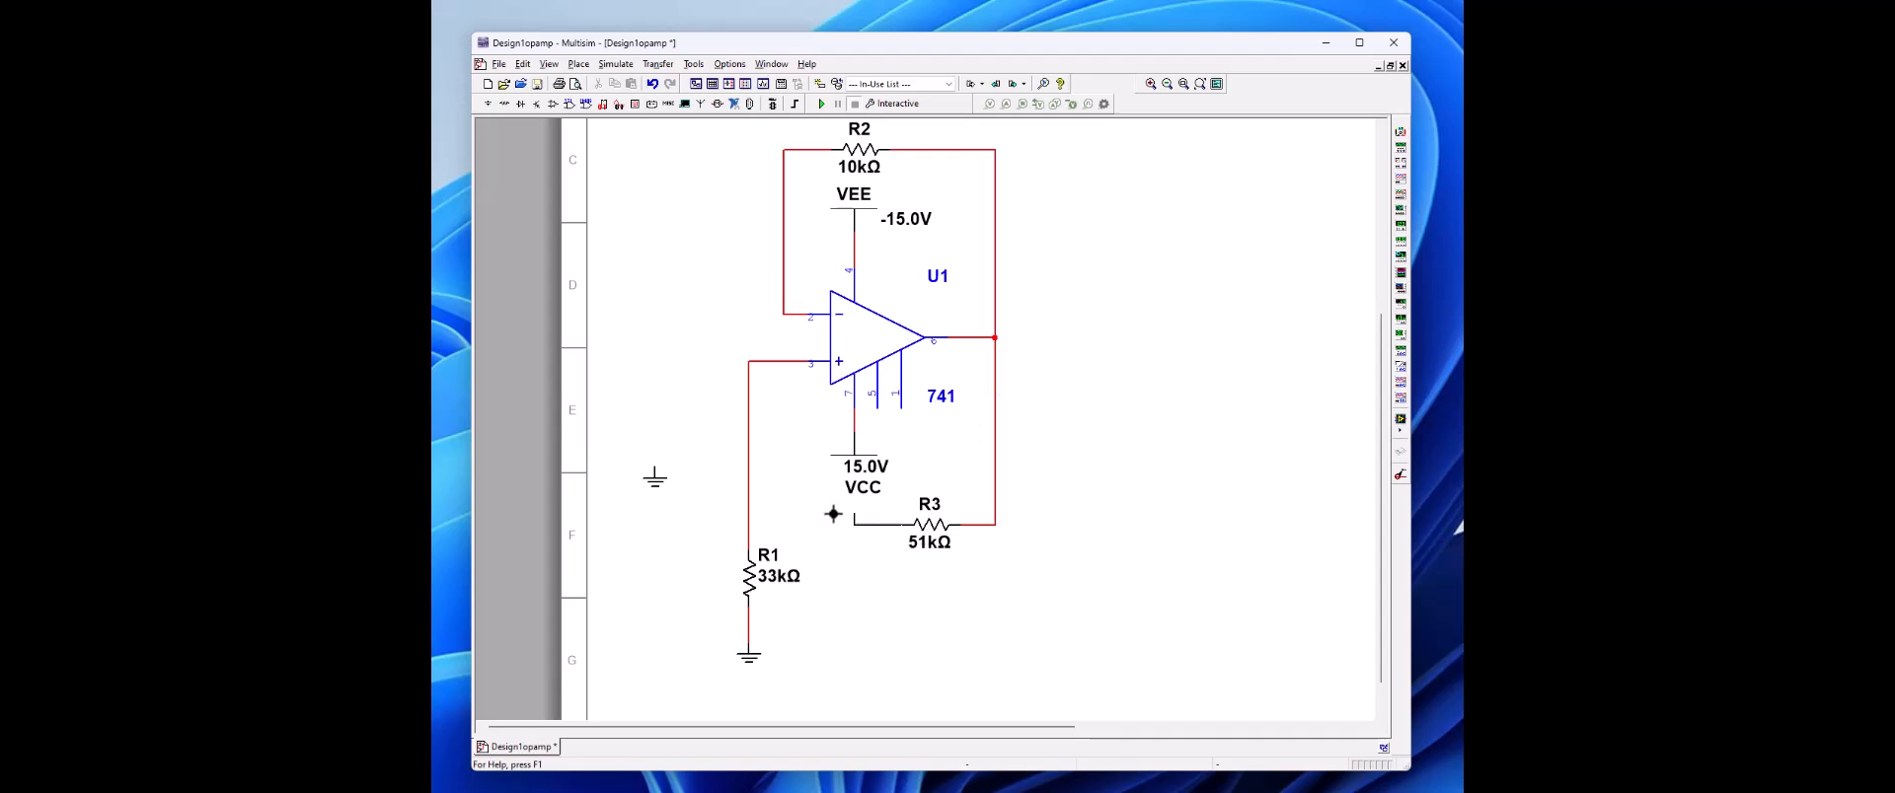
left_click(749, 525)
Step: Place a 50k potentiometer from the Basic group beside the R2 feedback loop
left_click(485, 102)
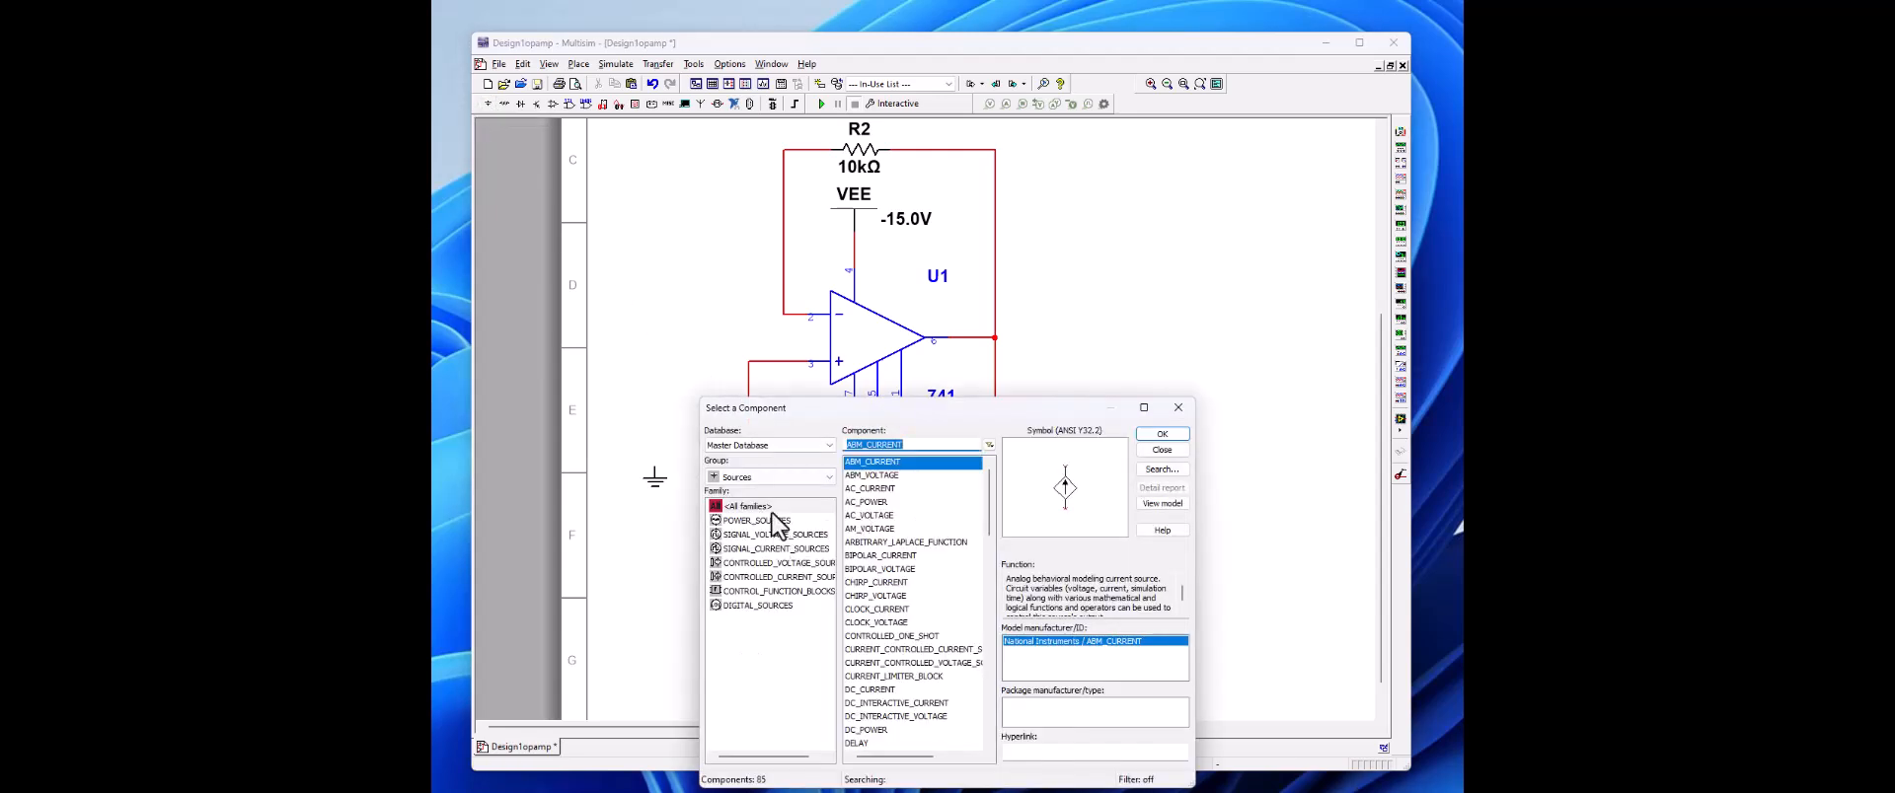
left_click(768, 472)
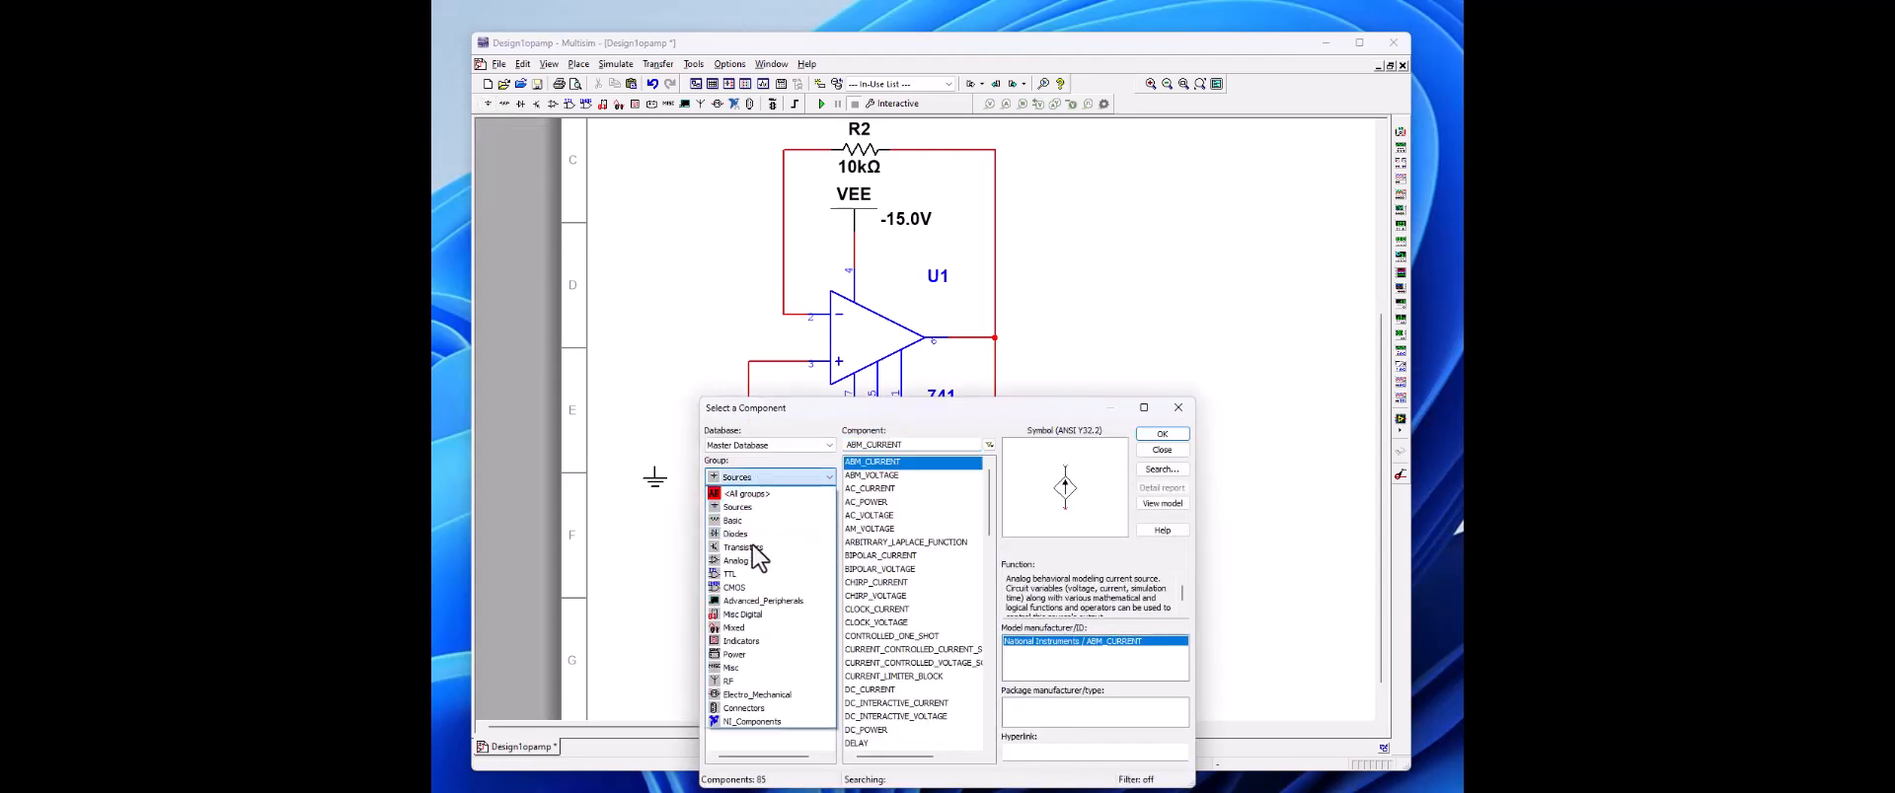
left_click(754, 521)
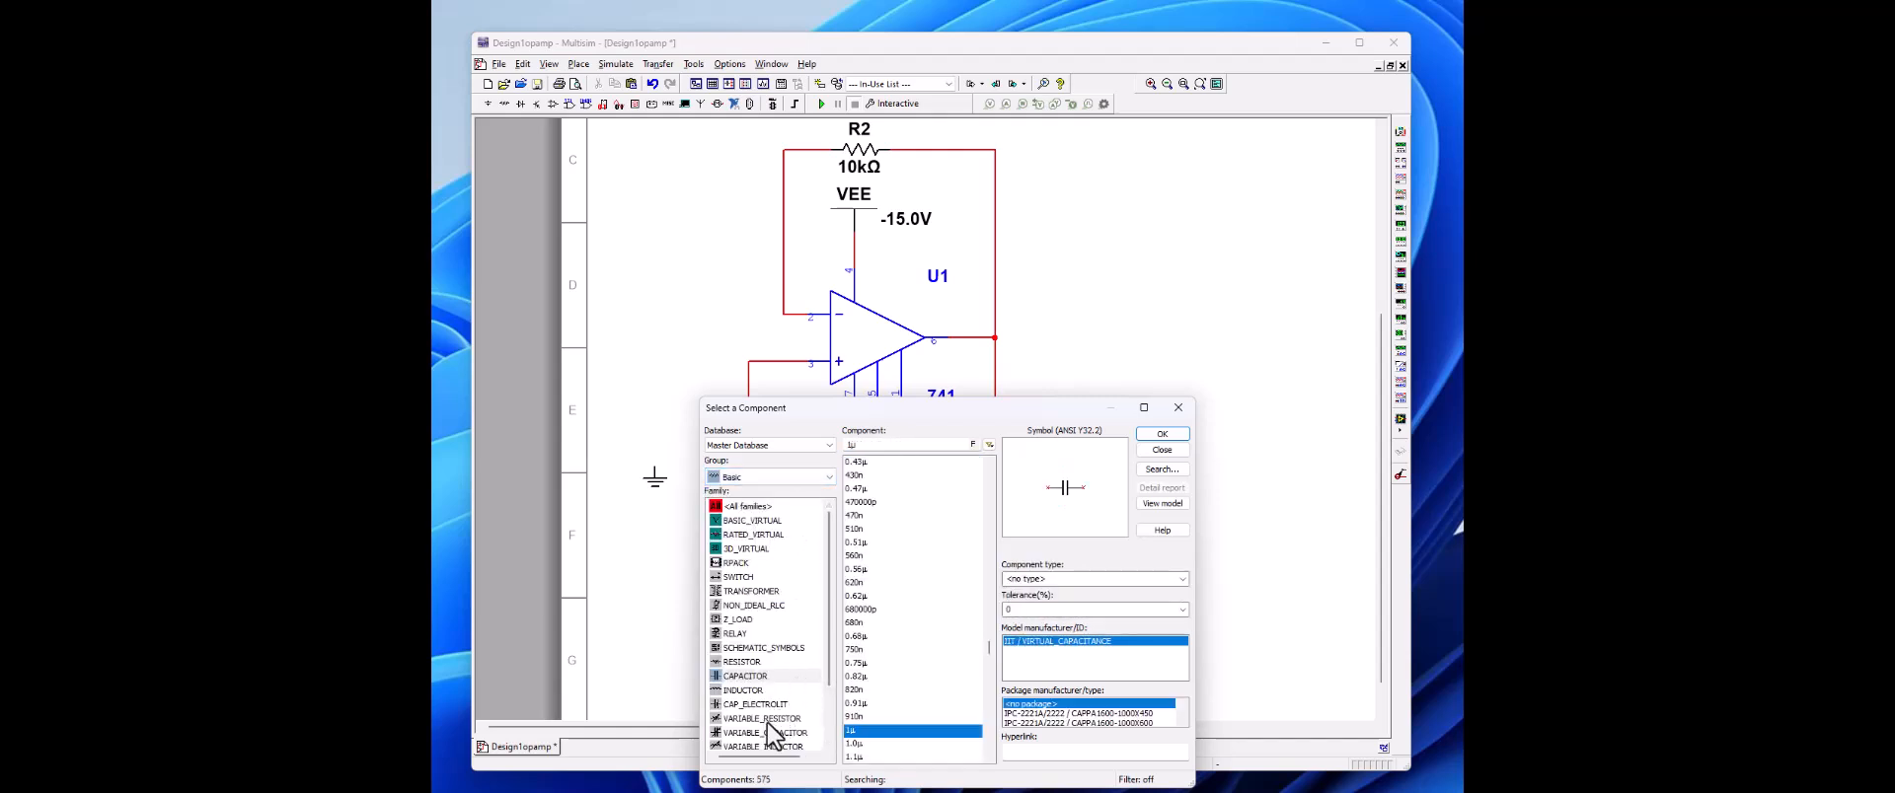
scroll(769, 741, "down", 2)
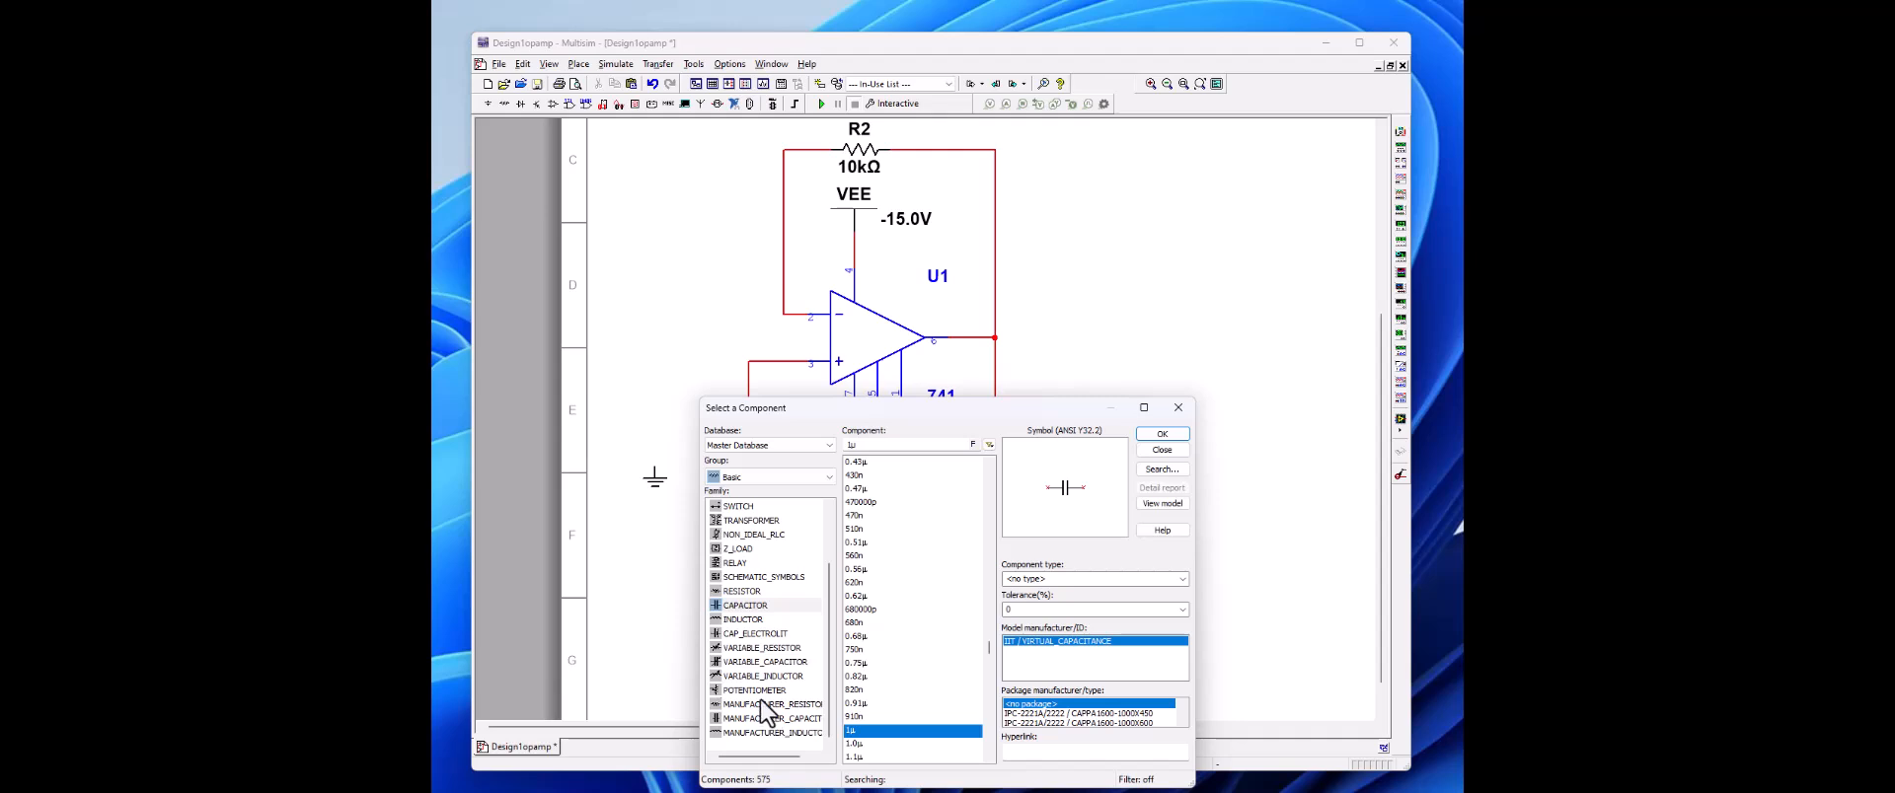
left_click(760, 693)
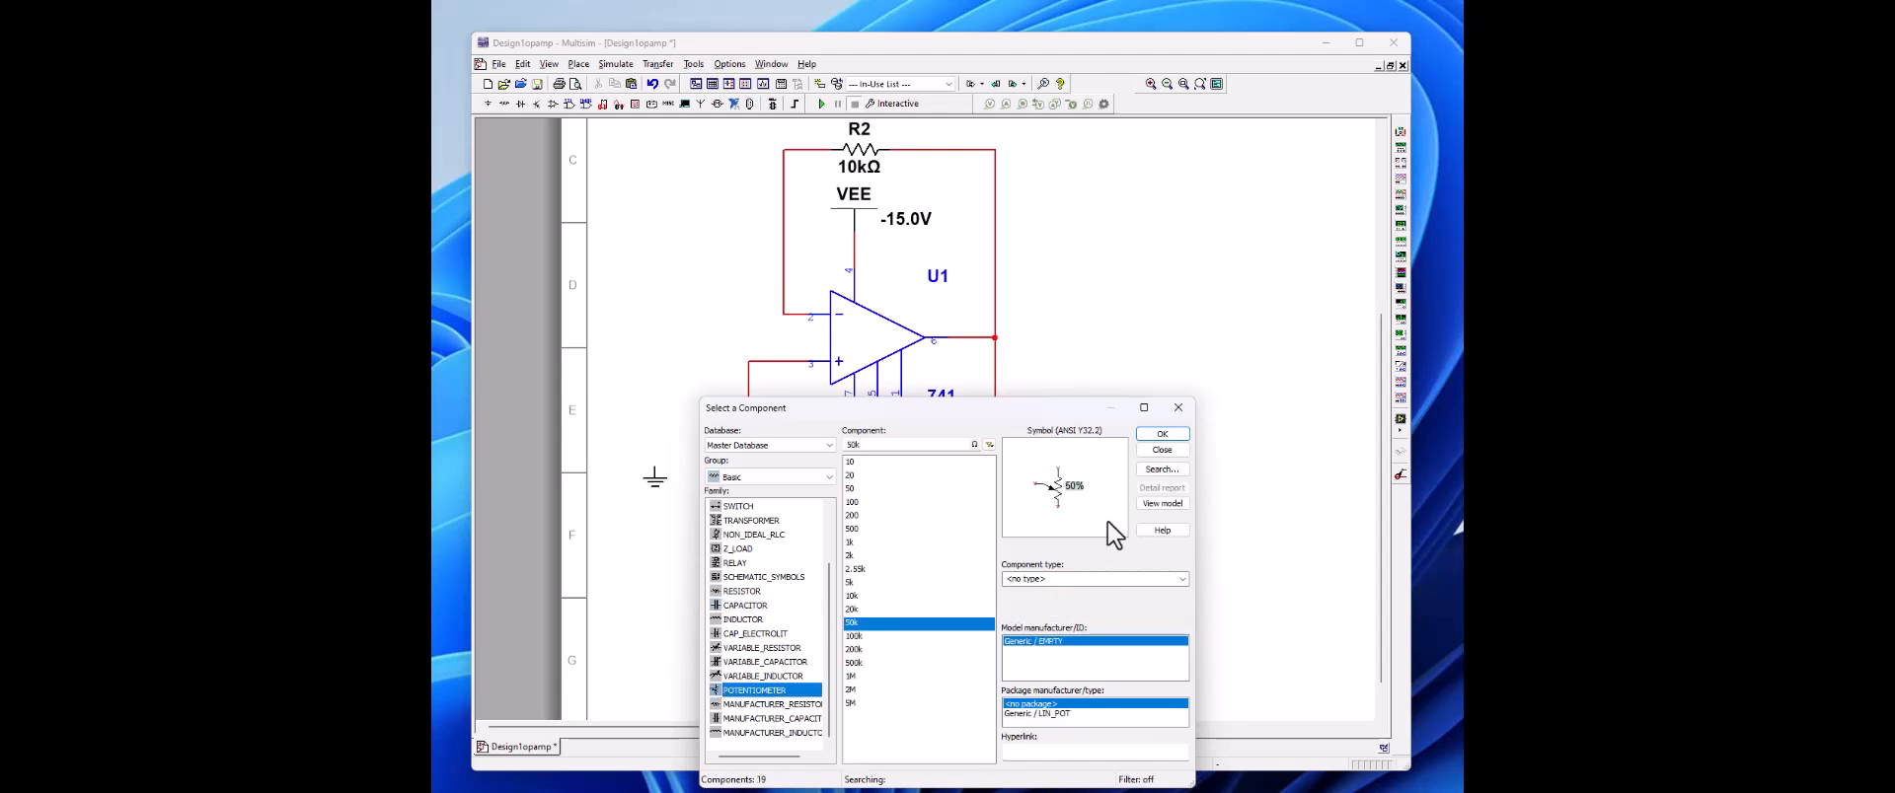
left_click(1169, 436)
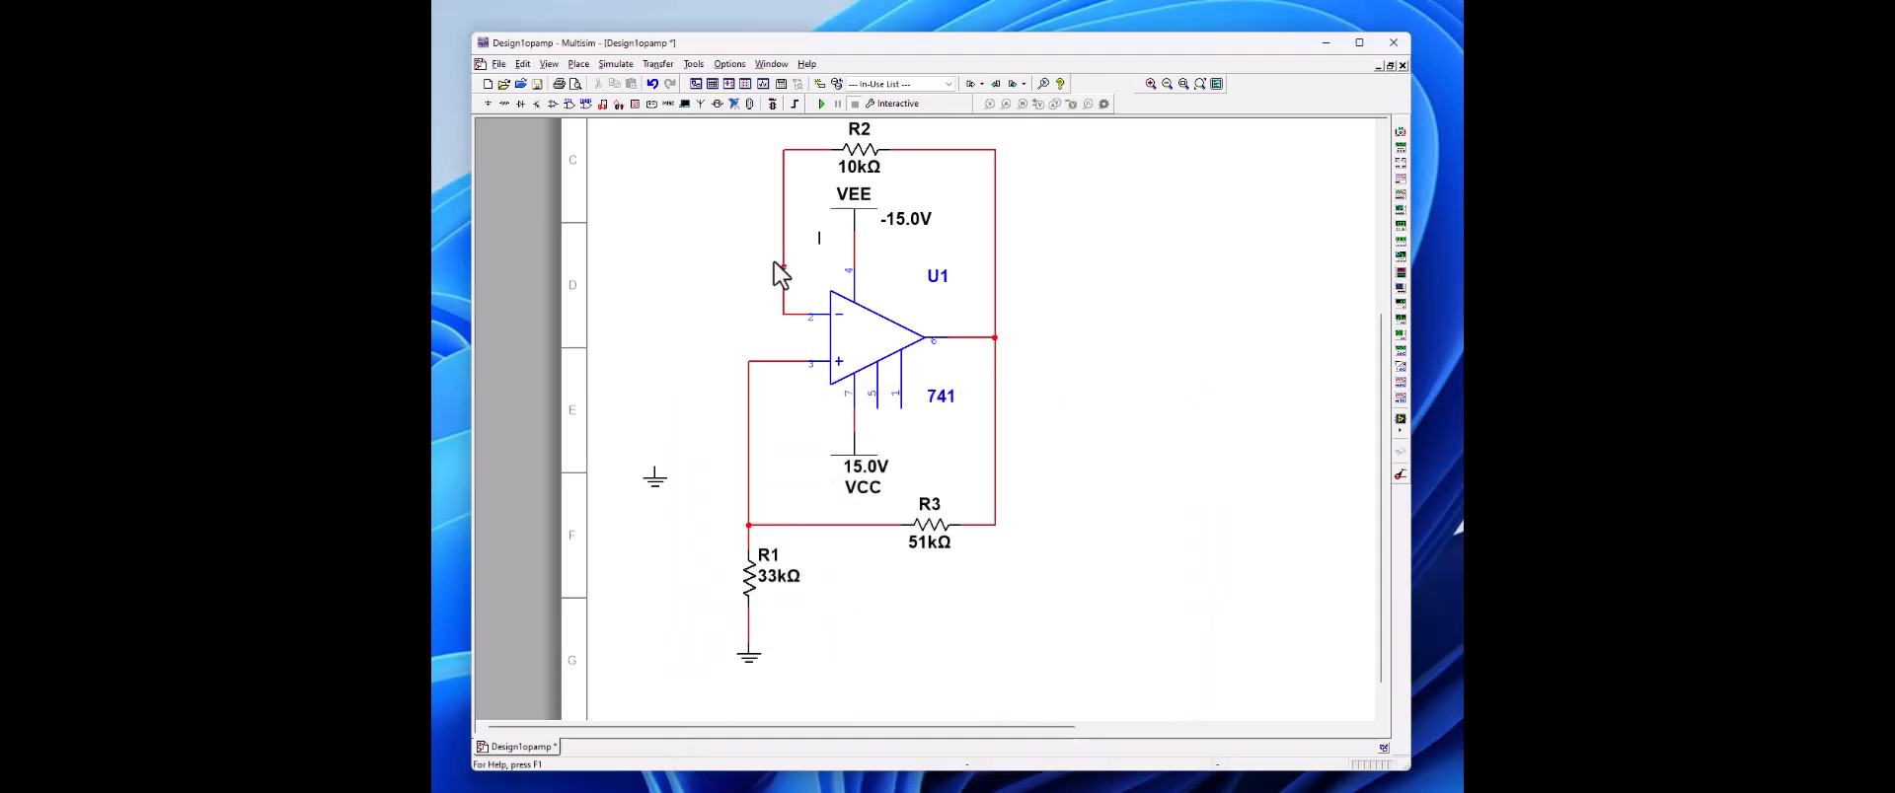
left_click(642, 191)
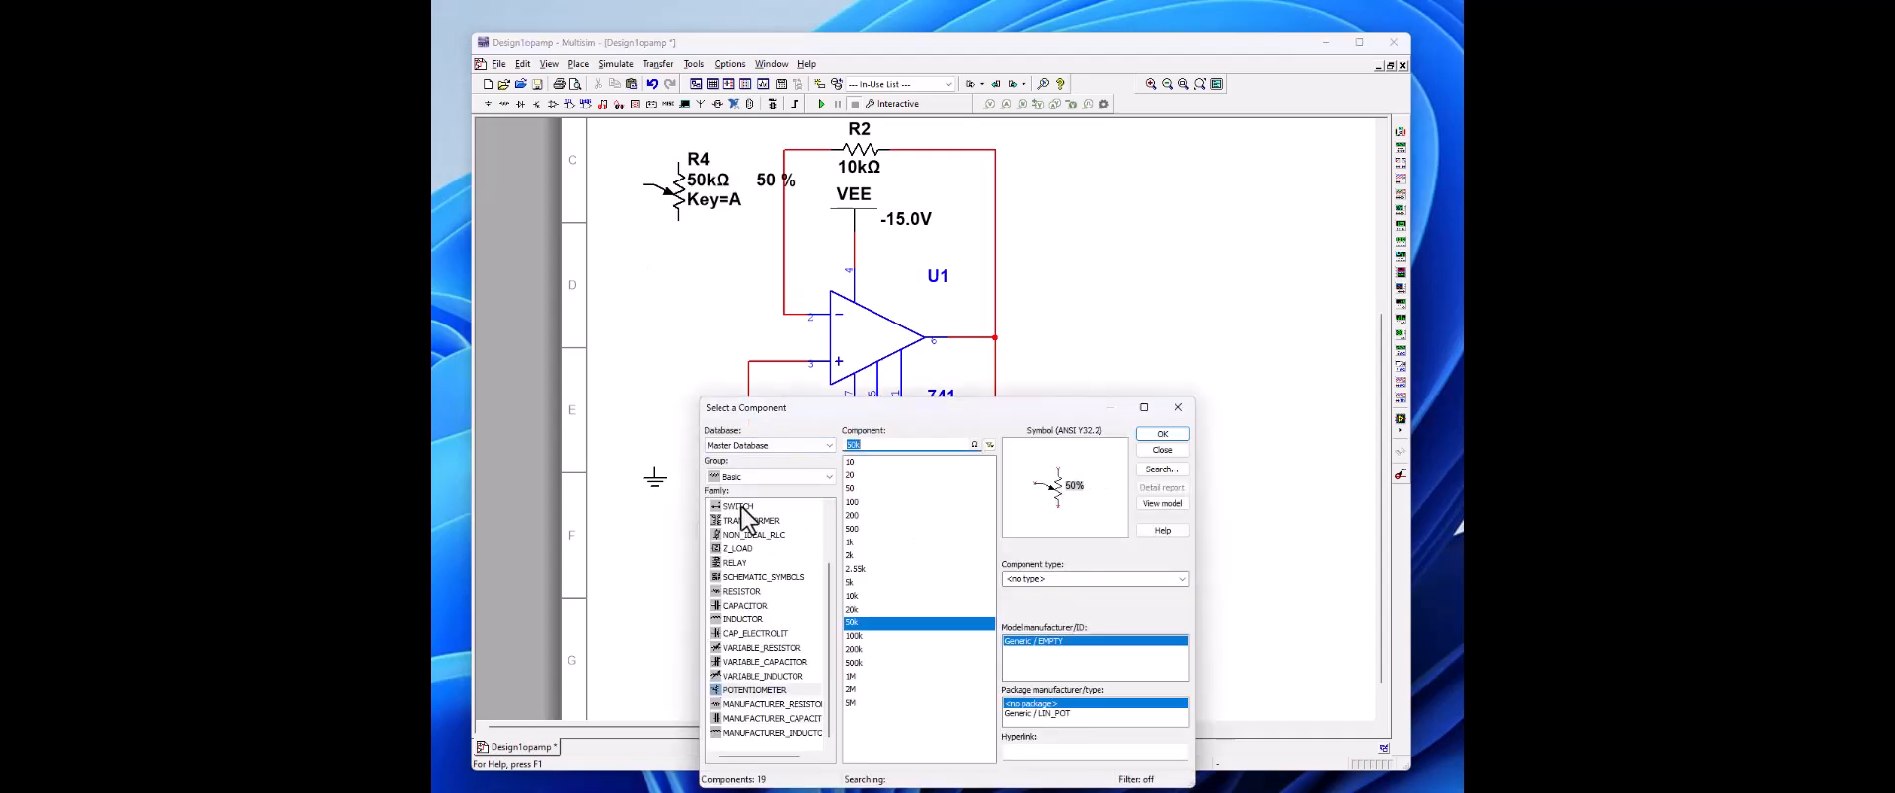
Step: Place a 0.1 µF capacitor from the Basic group just above the unconnected ground symbol
left_click(756, 606)
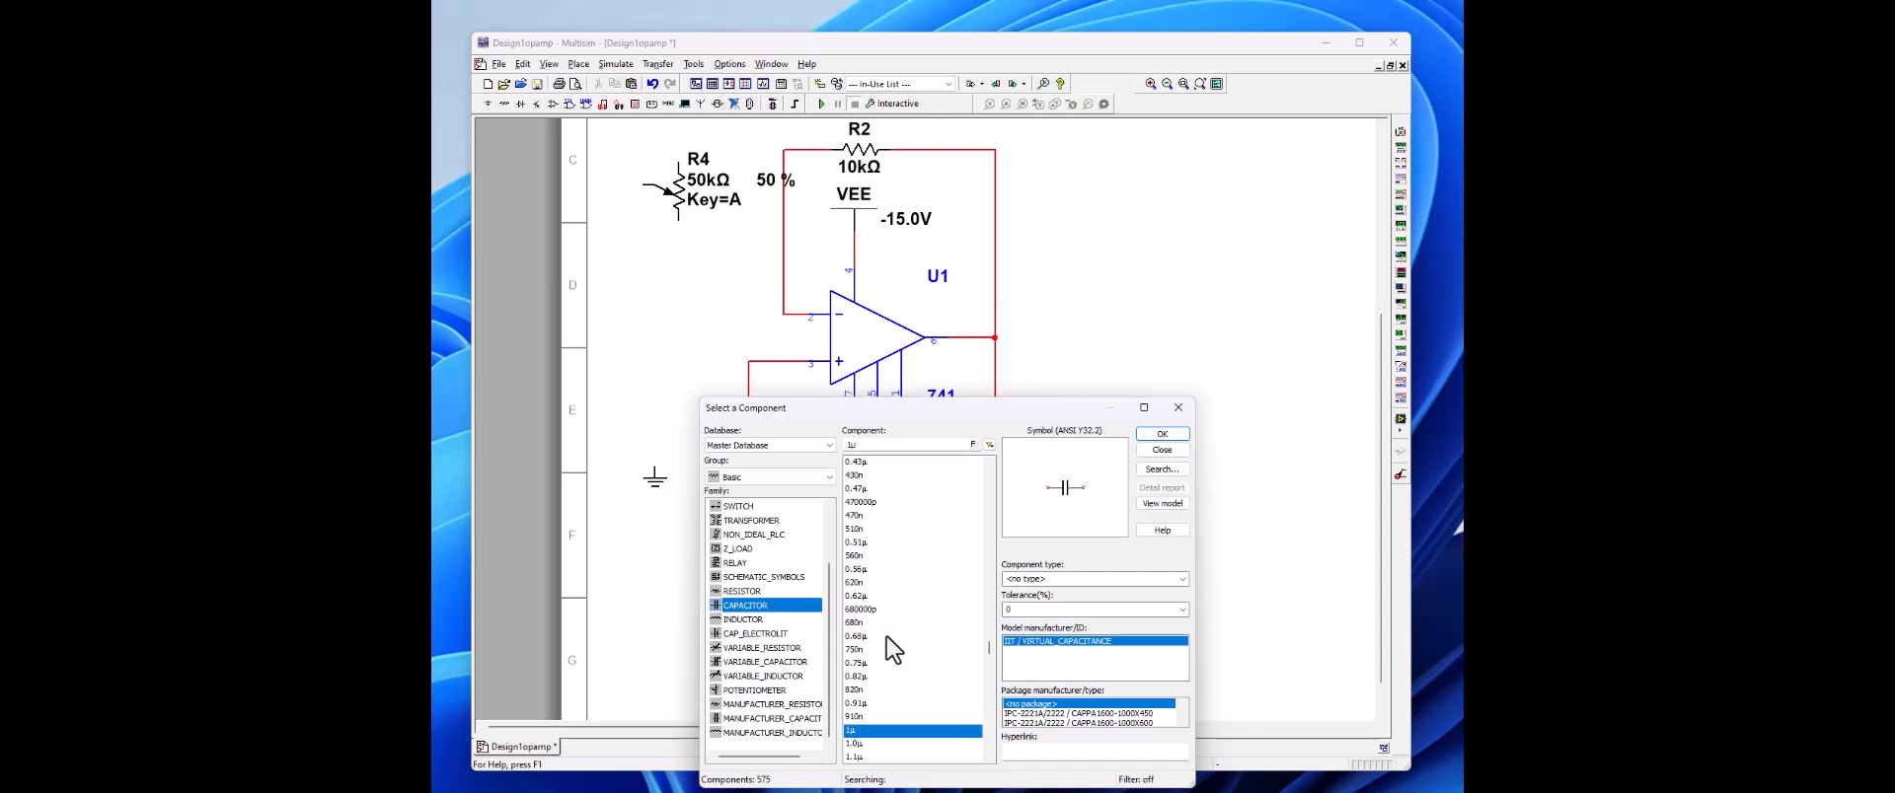
scroll(897, 612, "up", 3)
scroll(896, 606, "up", 3)
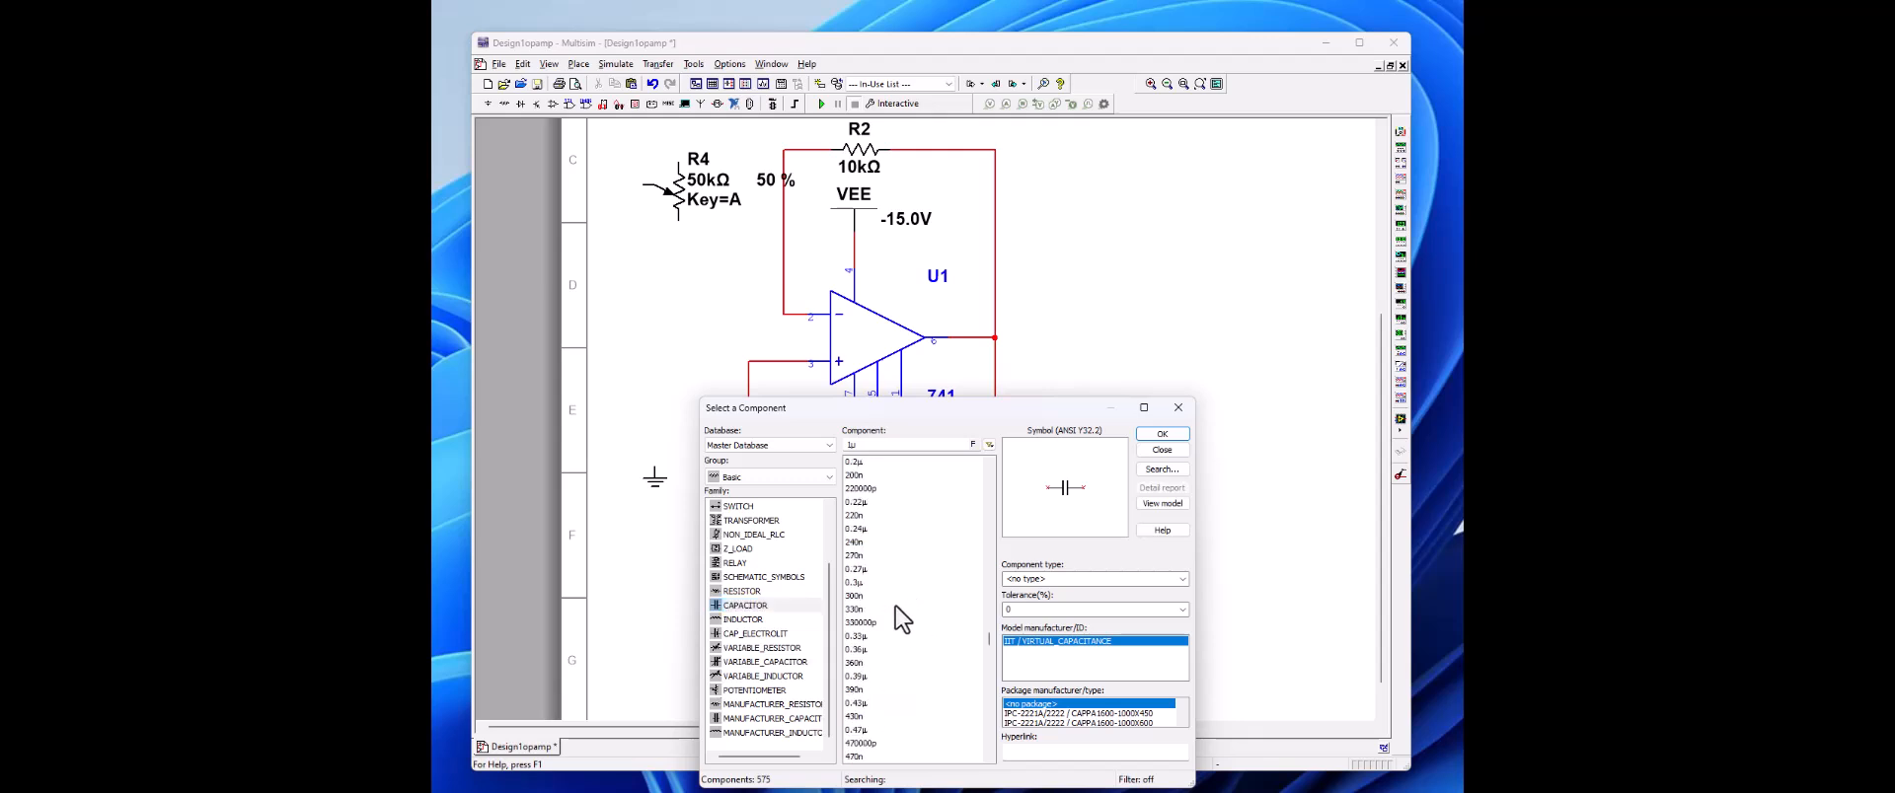
scroll(896, 620, "up", 3)
scroll(901, 620, "up", 2)
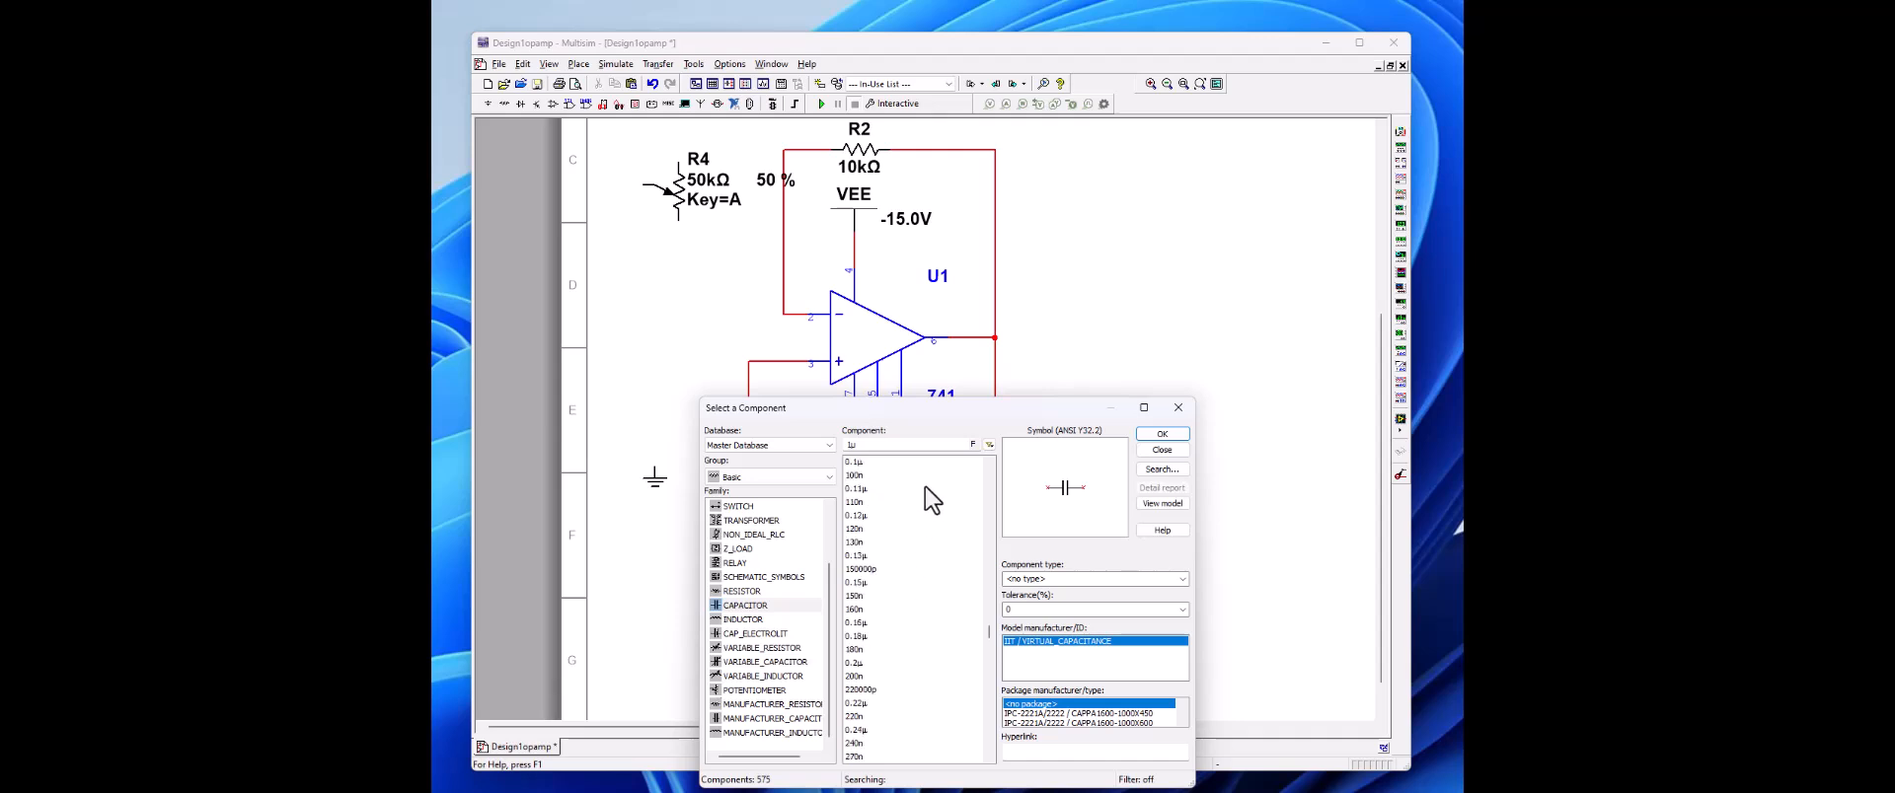
left_click(848, 463)
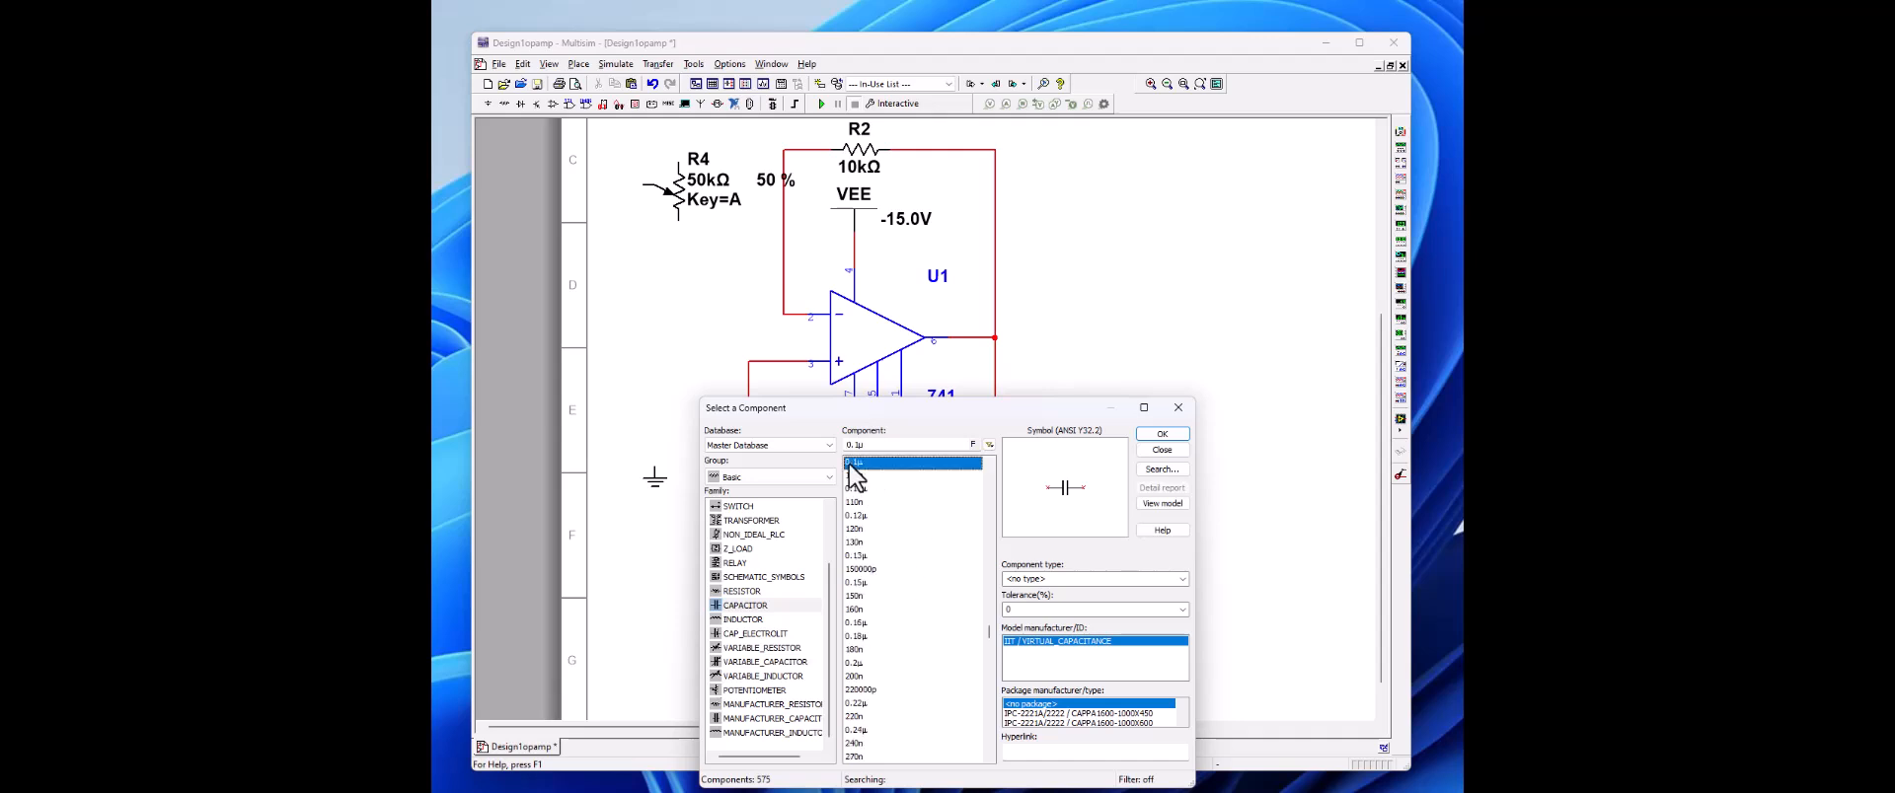
left_click(1156, 435)
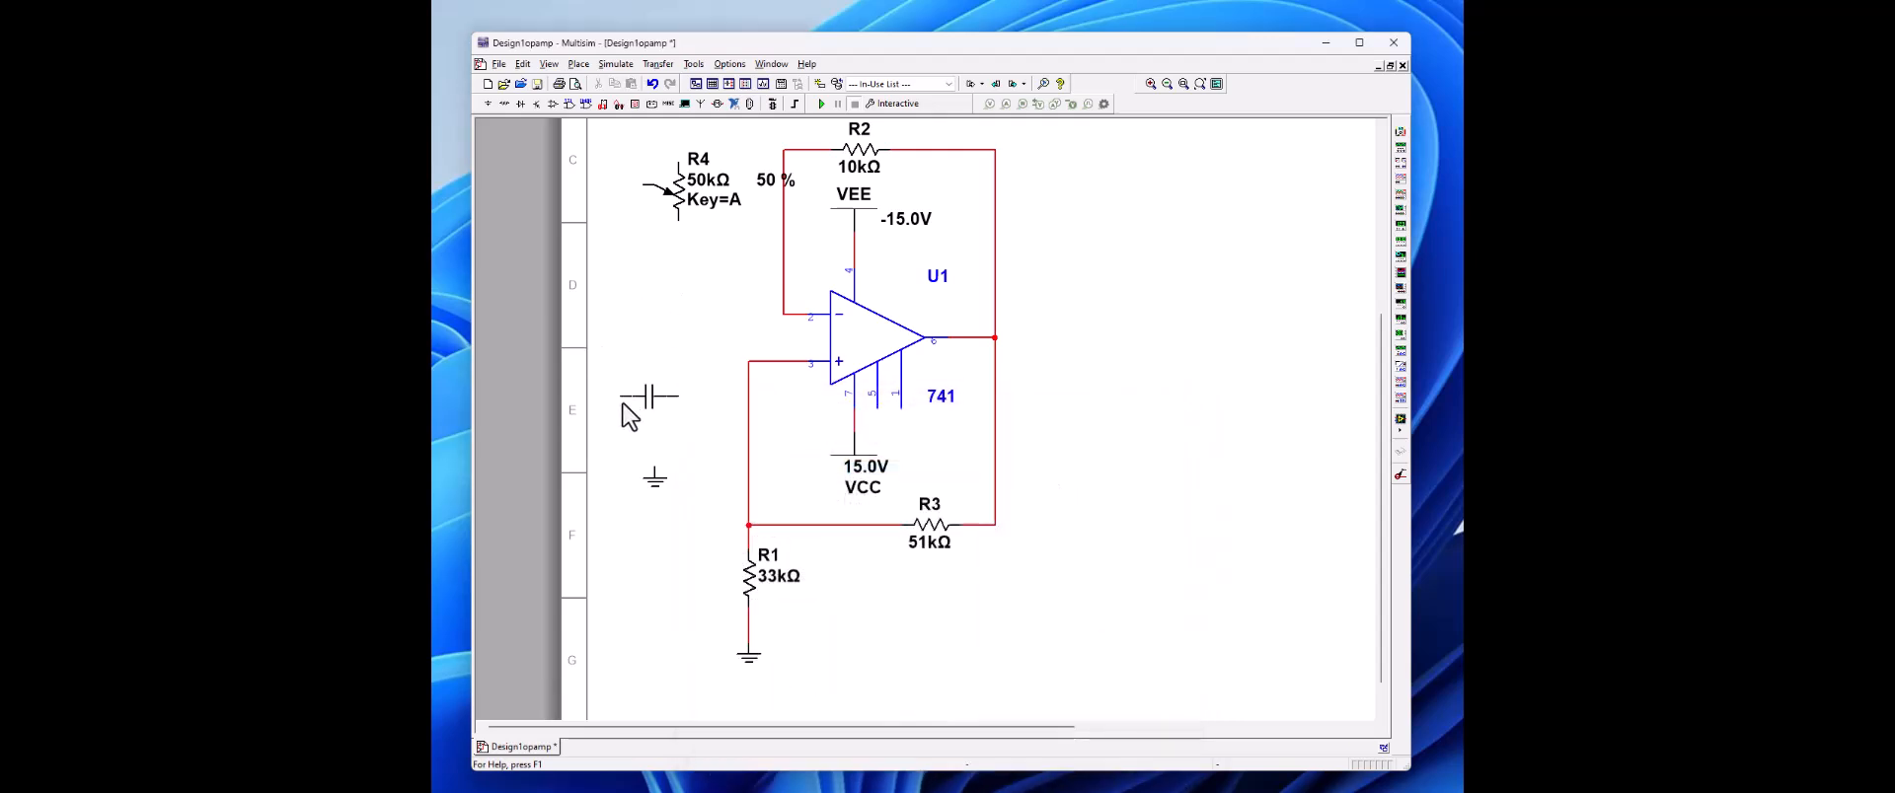
left_click(633, 396)
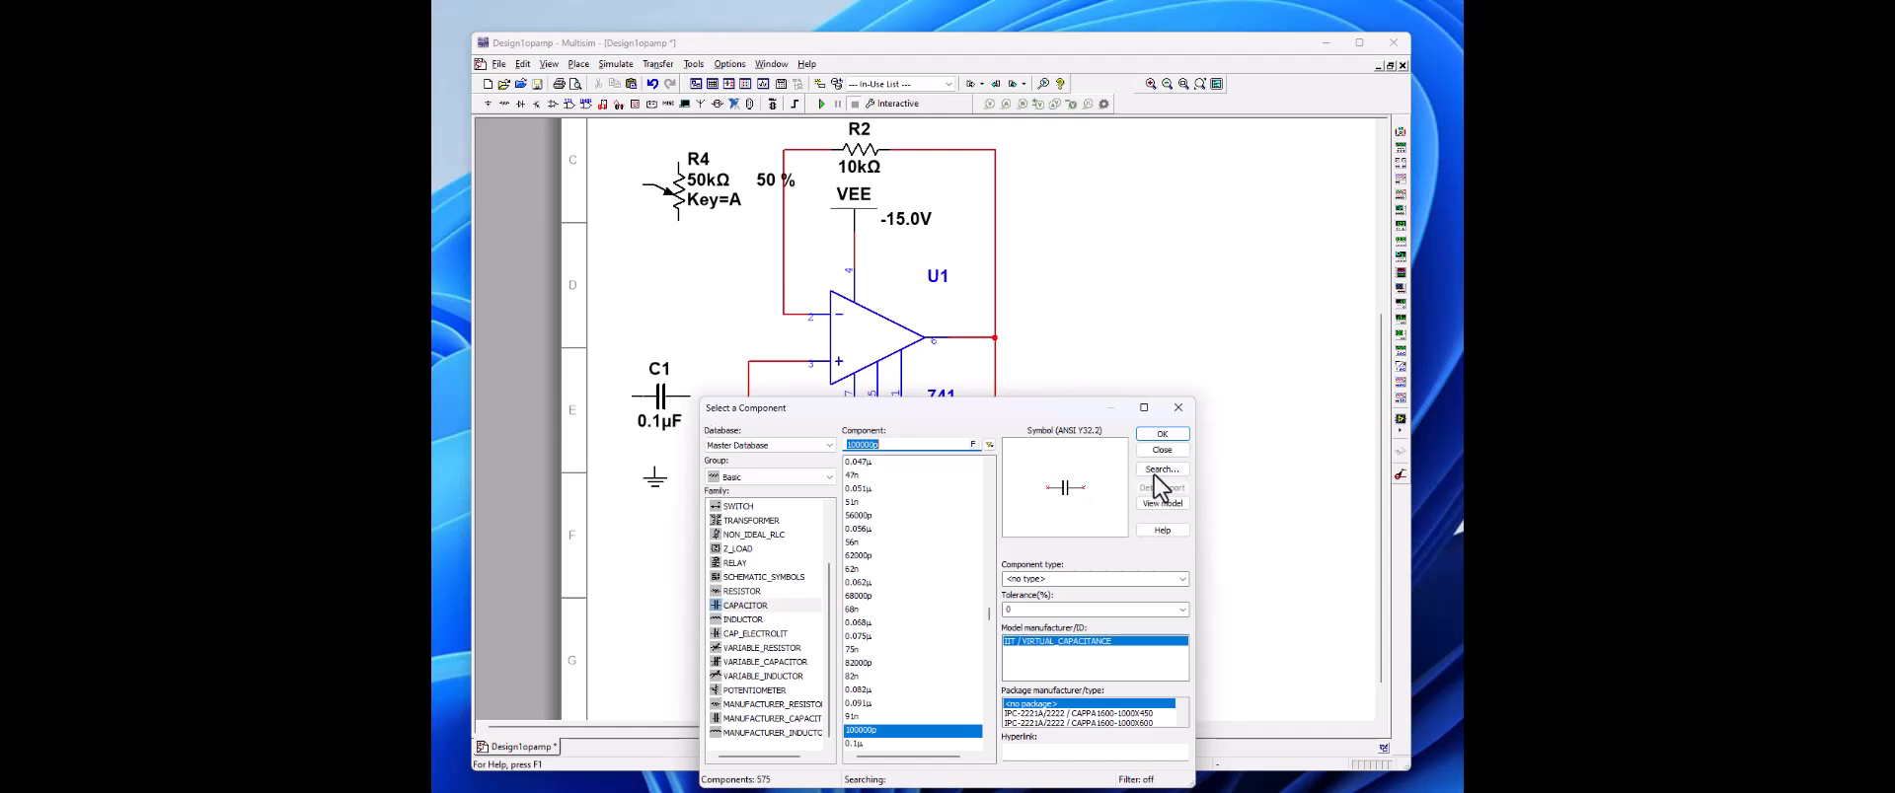
left_click(1176, 431)
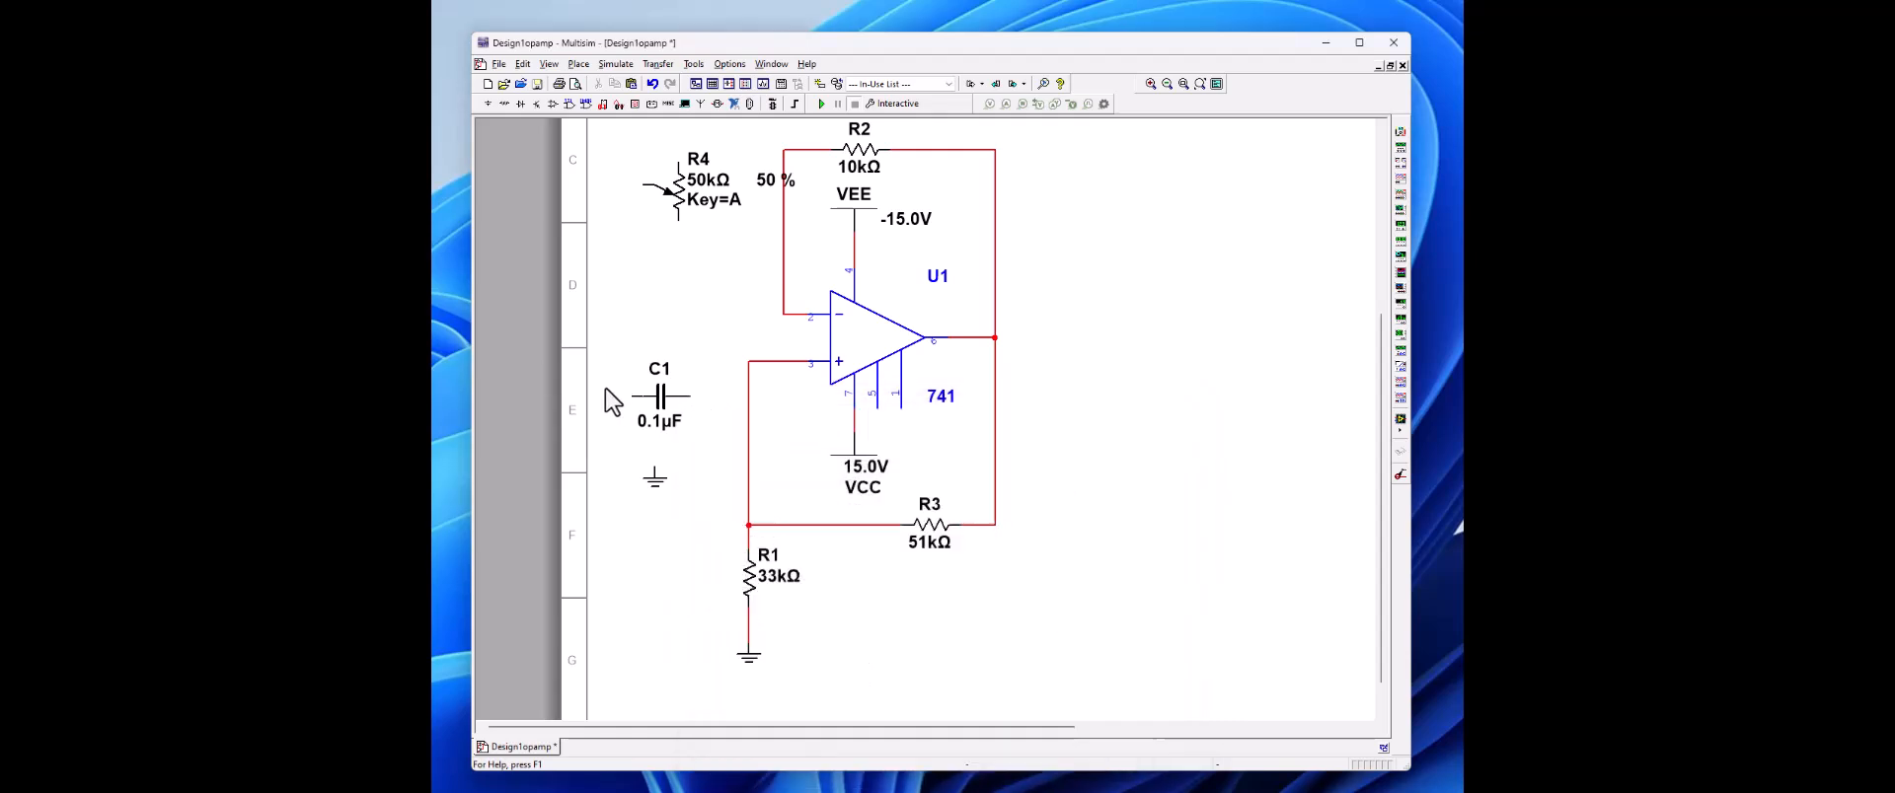
Step: Rotate C1 90° clockwise and wire its lower terminal to the ground symbol beneath it
left_click(656, 403)
right_click(661, 396)
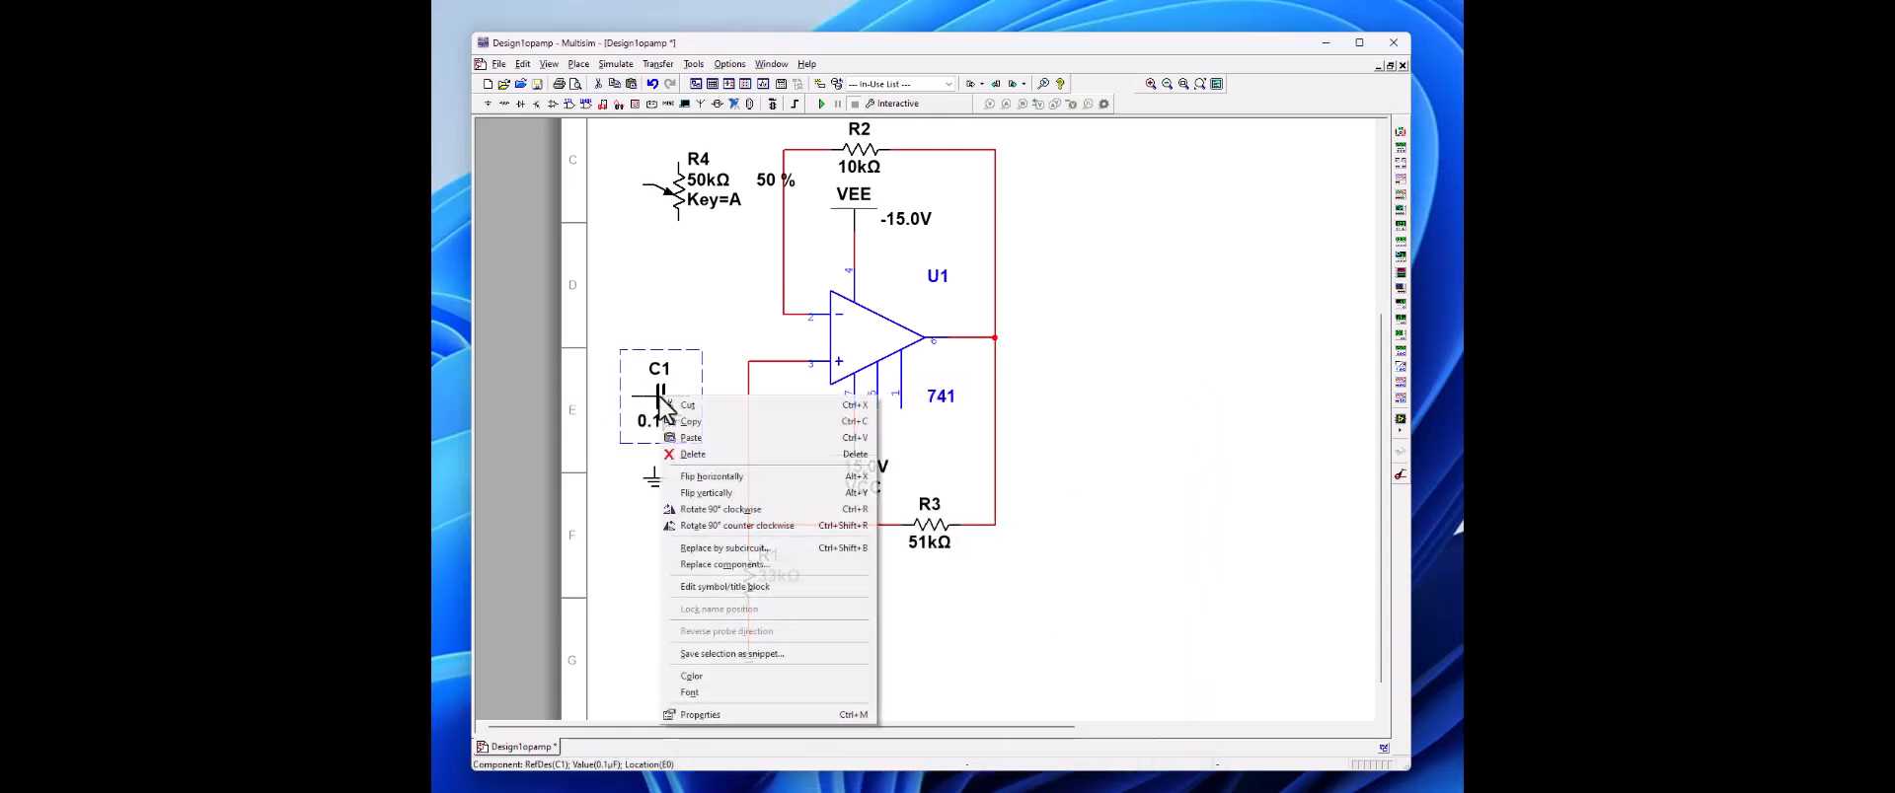
left_click(695, 510)
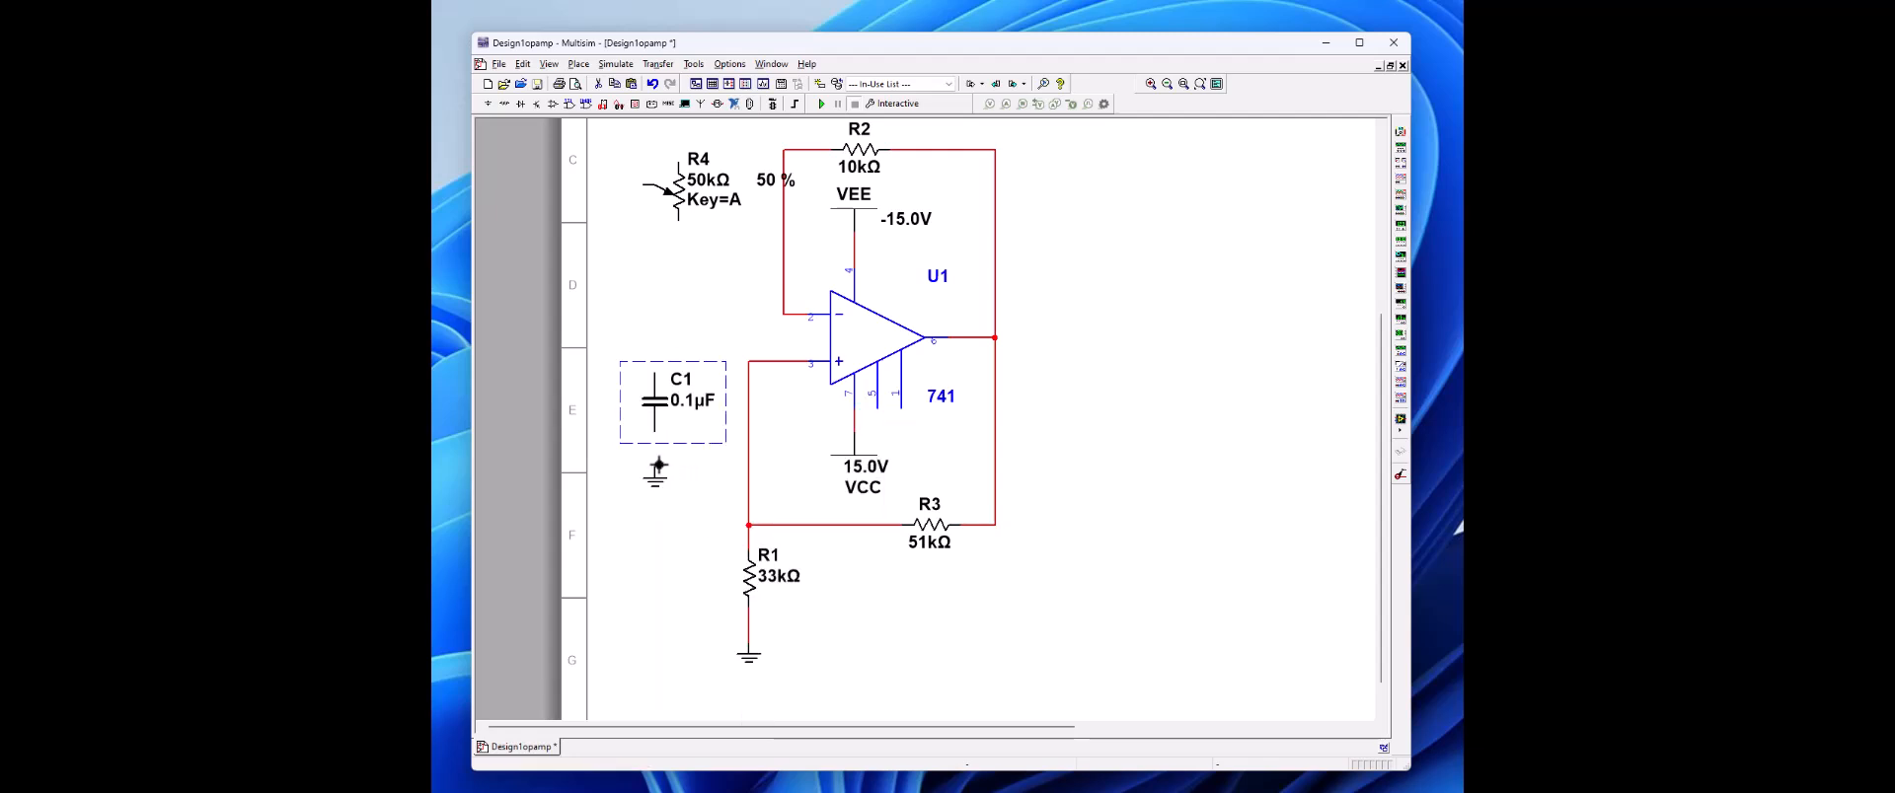
left_click(656, 469)
left_click_drag(659, 436, 655, 473)
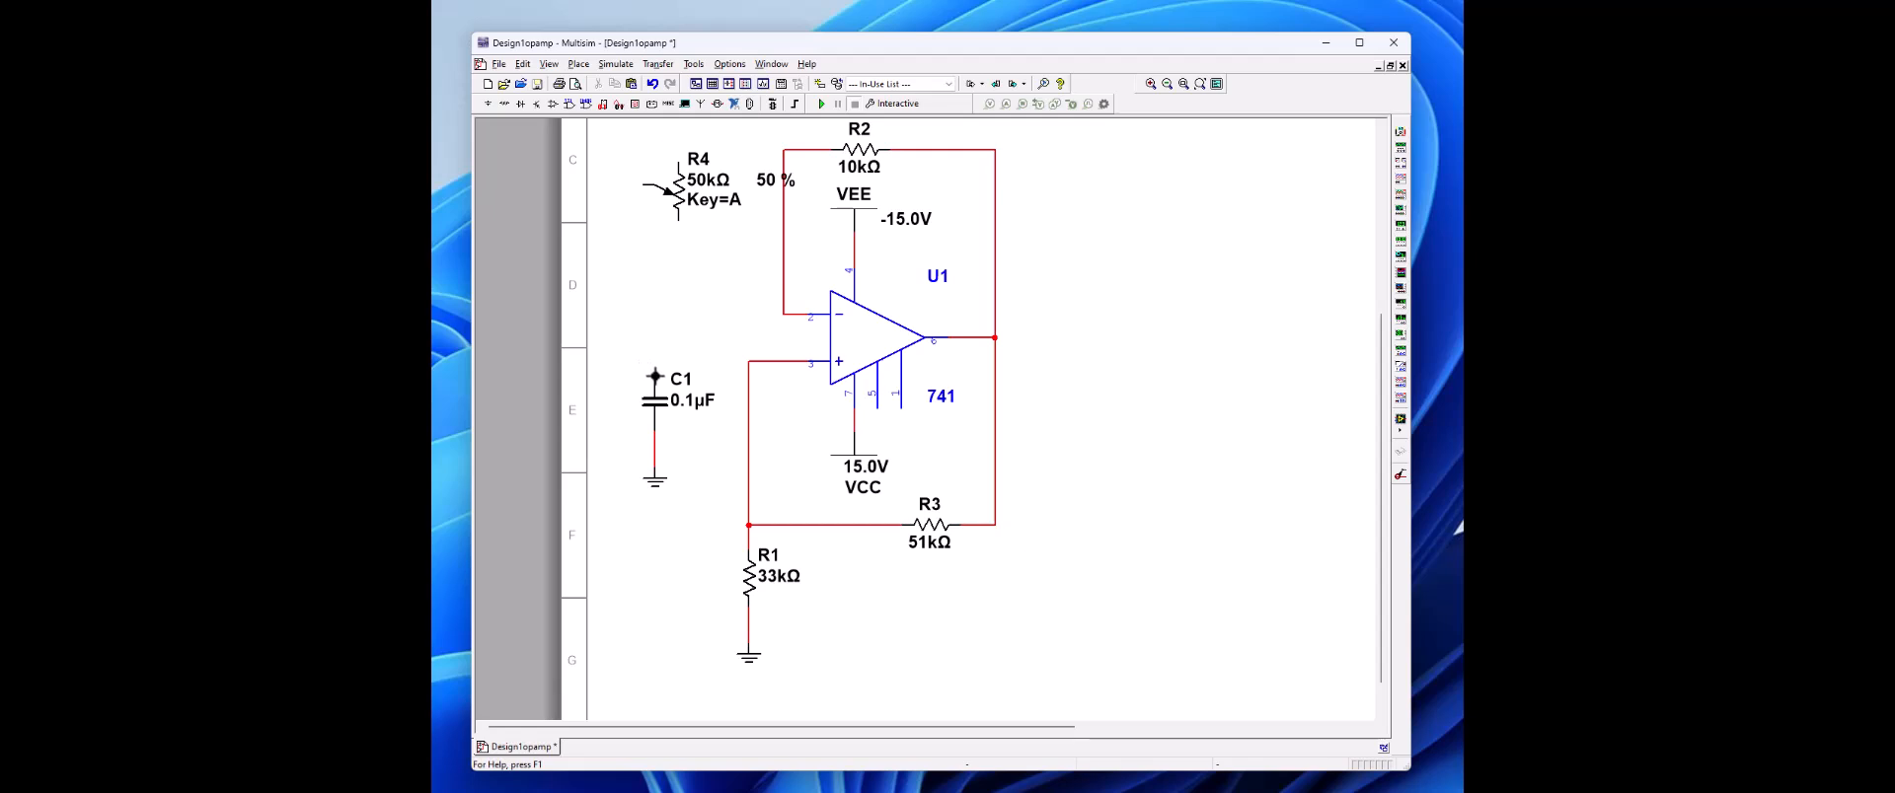
Step: Wire C1's upper terminal to the op-amp's inverting input node and R4's lower terminal onto that wire
left_click_drag(654, 376, 785, 315)
left_click(785, 314)
left_click(679, 223)
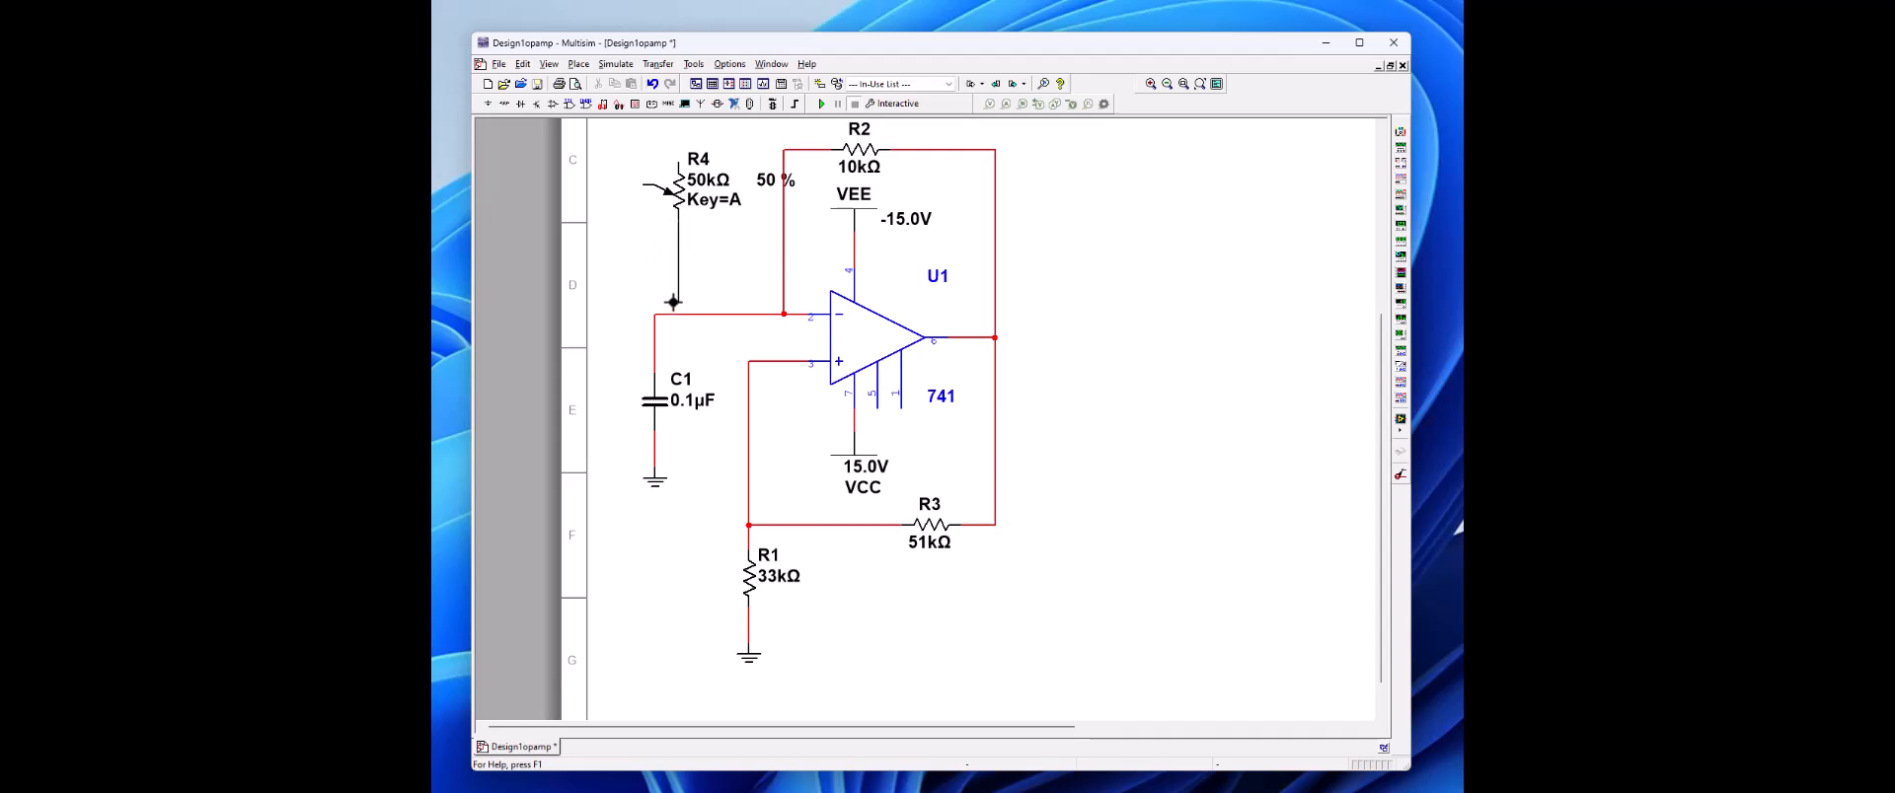
left_click(678, 315)
Step: Tie R4's wiper to its lower terminal wire and connect its upper terminal to the left end of R2
left_click(643, 185)
left_click(678, 242)
left_click(678, 162)
left_click(784, 150)
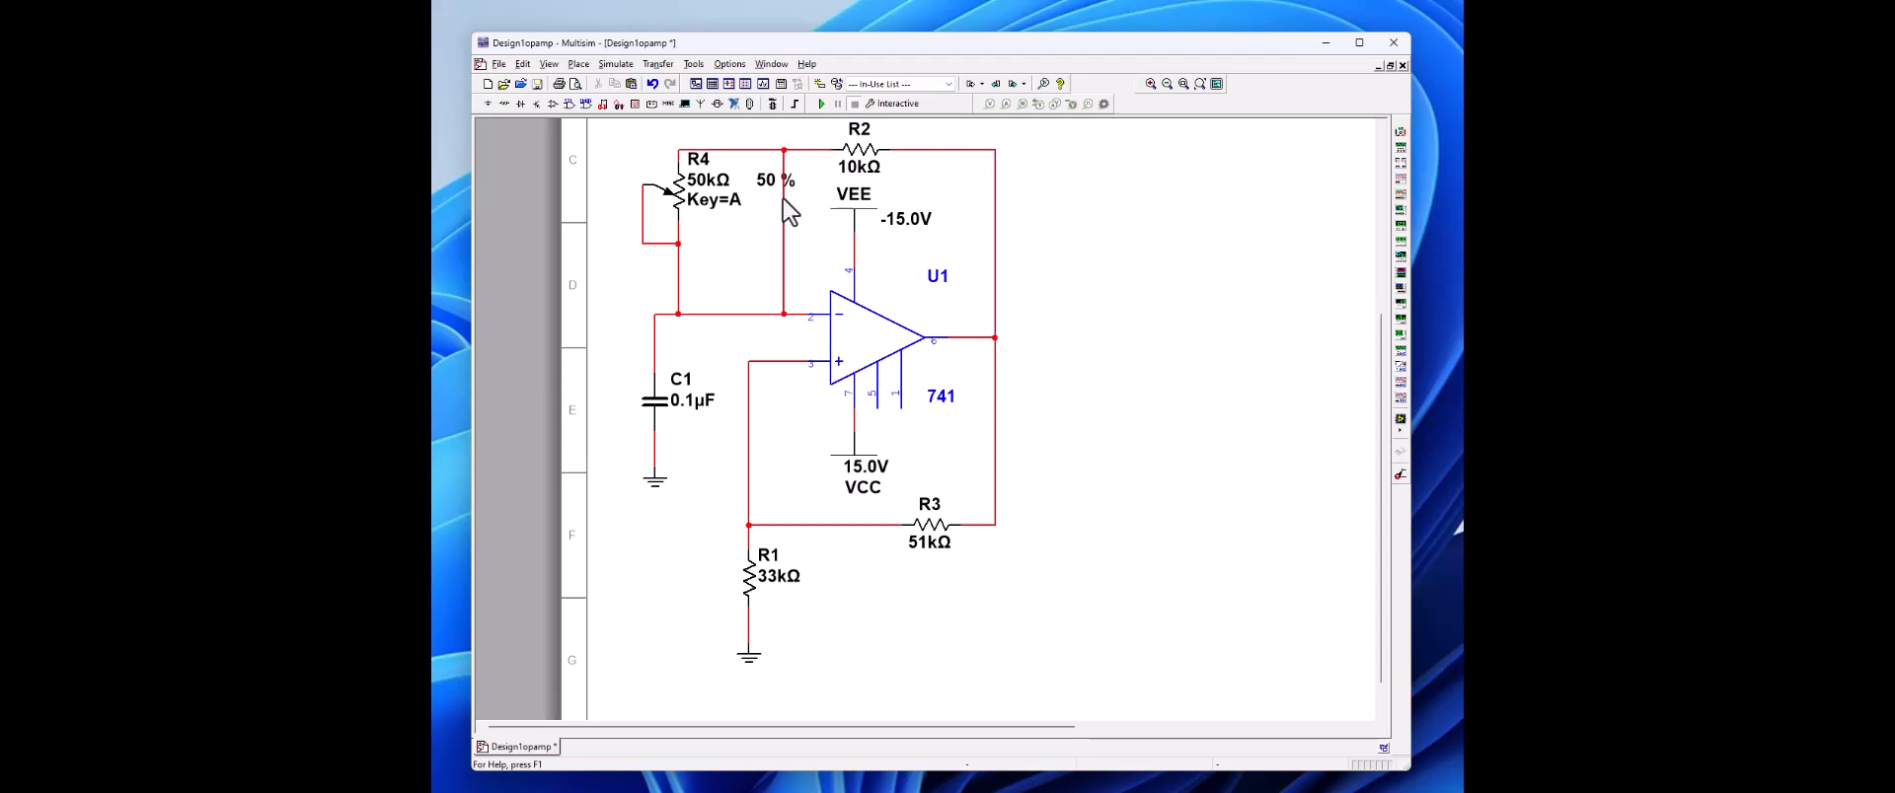
Step: Delete the direct vertical wire between R2's left end and the inverting input
left_click(784, 229)
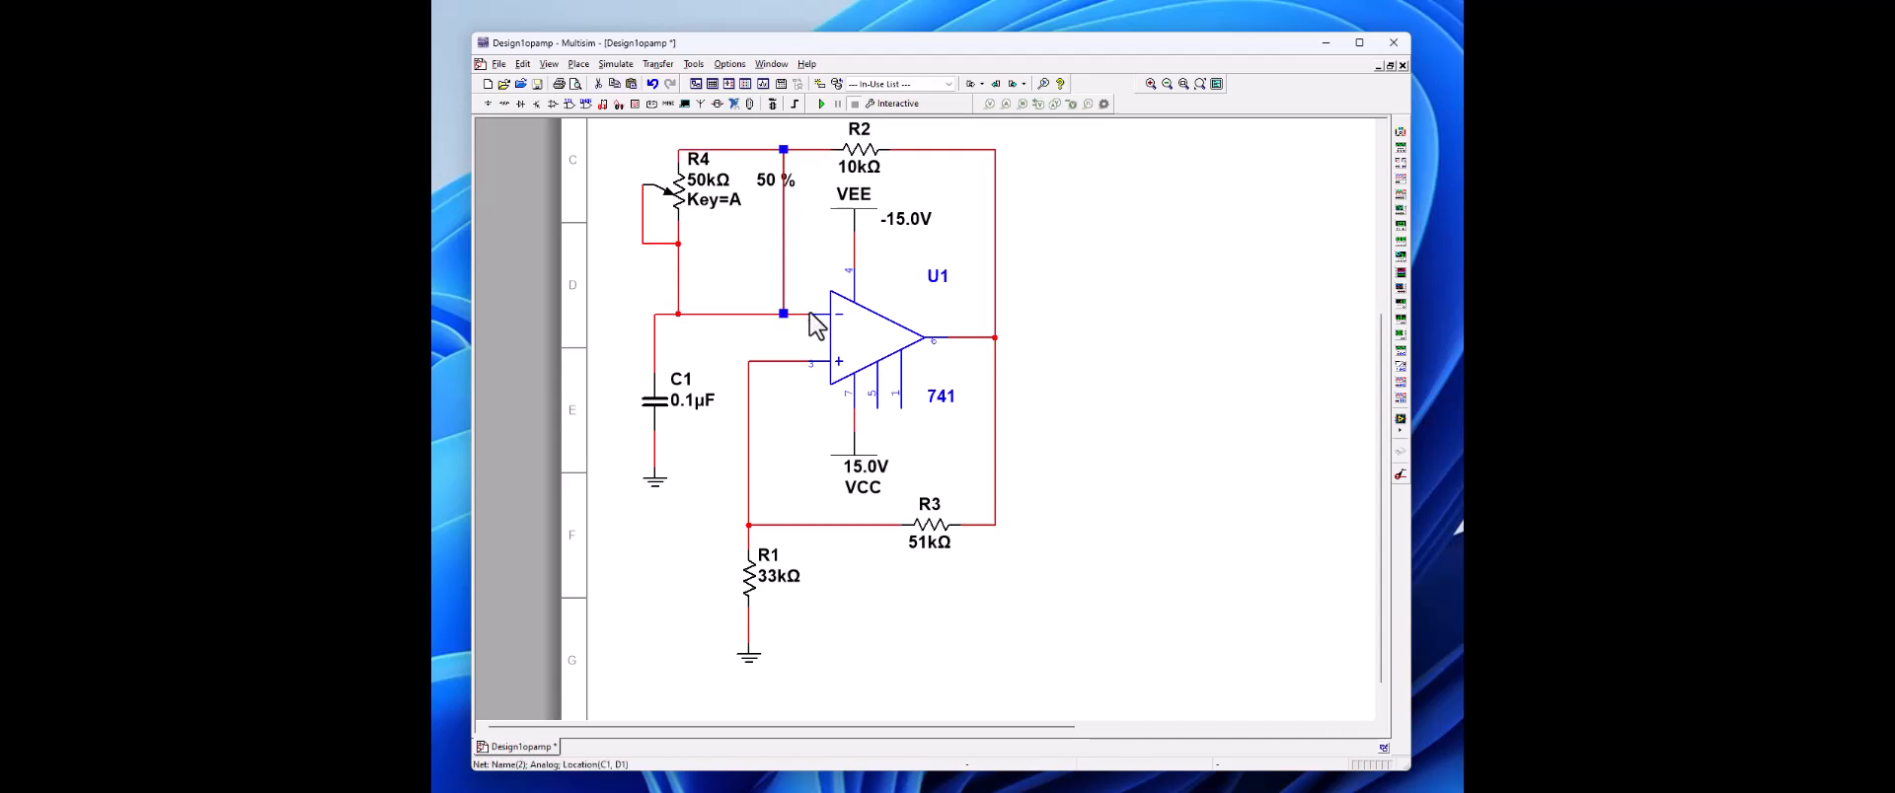
key("Delete")
mouse_move(712, 234)
Step: Place a Tektronix oscilloscope beside the circuit and ground its G terminal with a copy of R1's ground symbol
left_click(1401, 404)
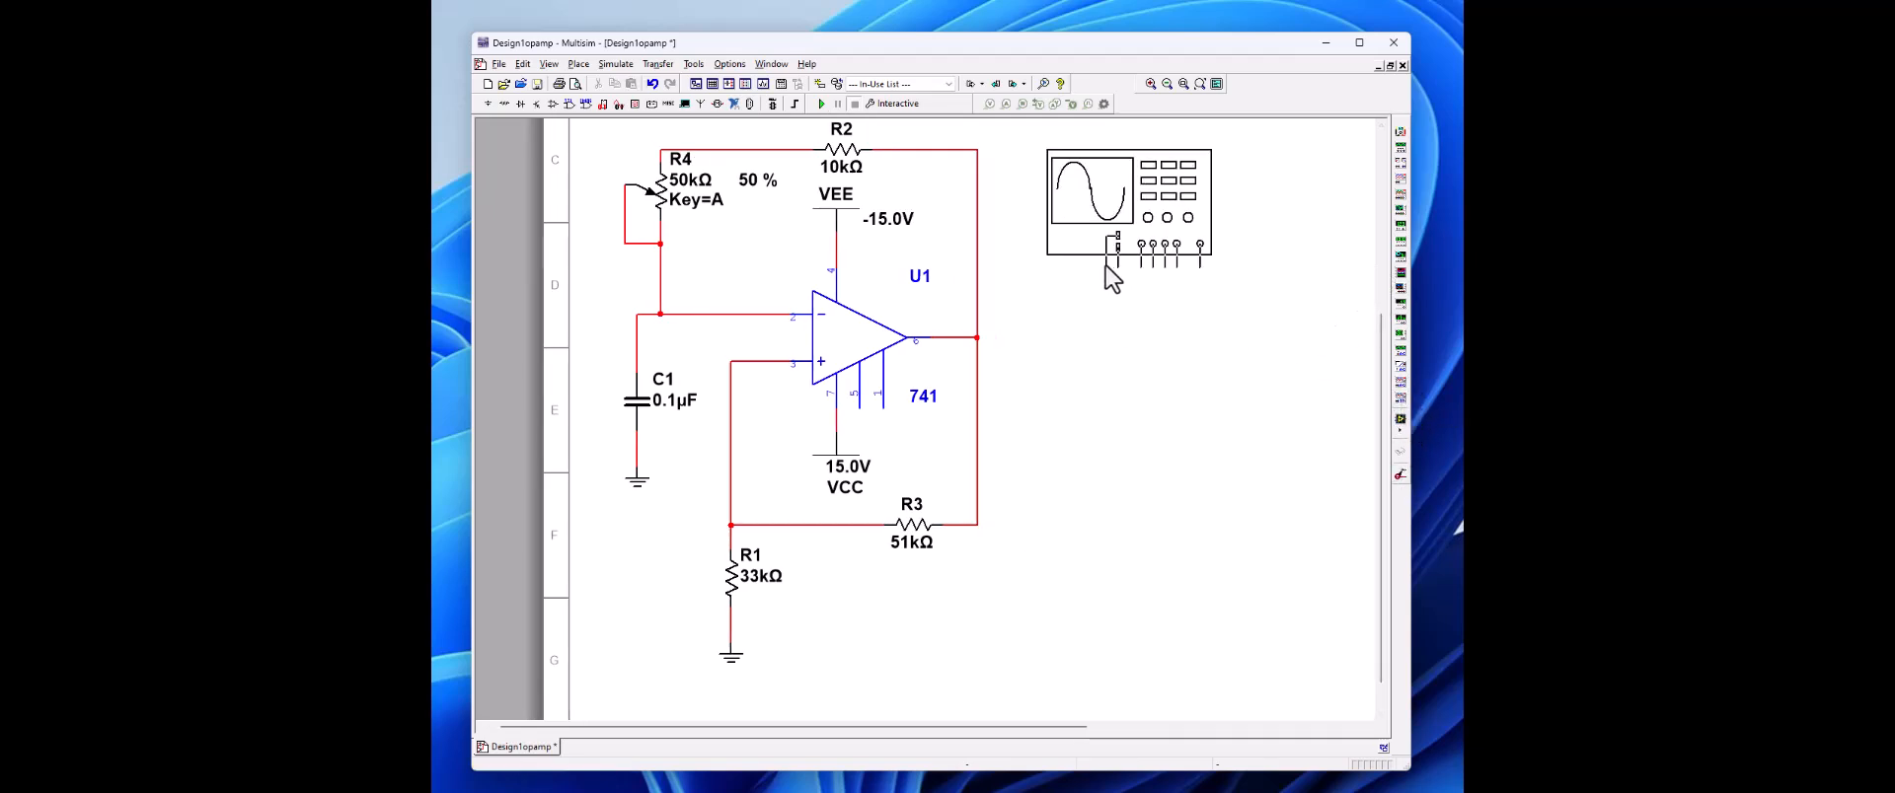
left_click(1105, 265)
left_click(721, 662)
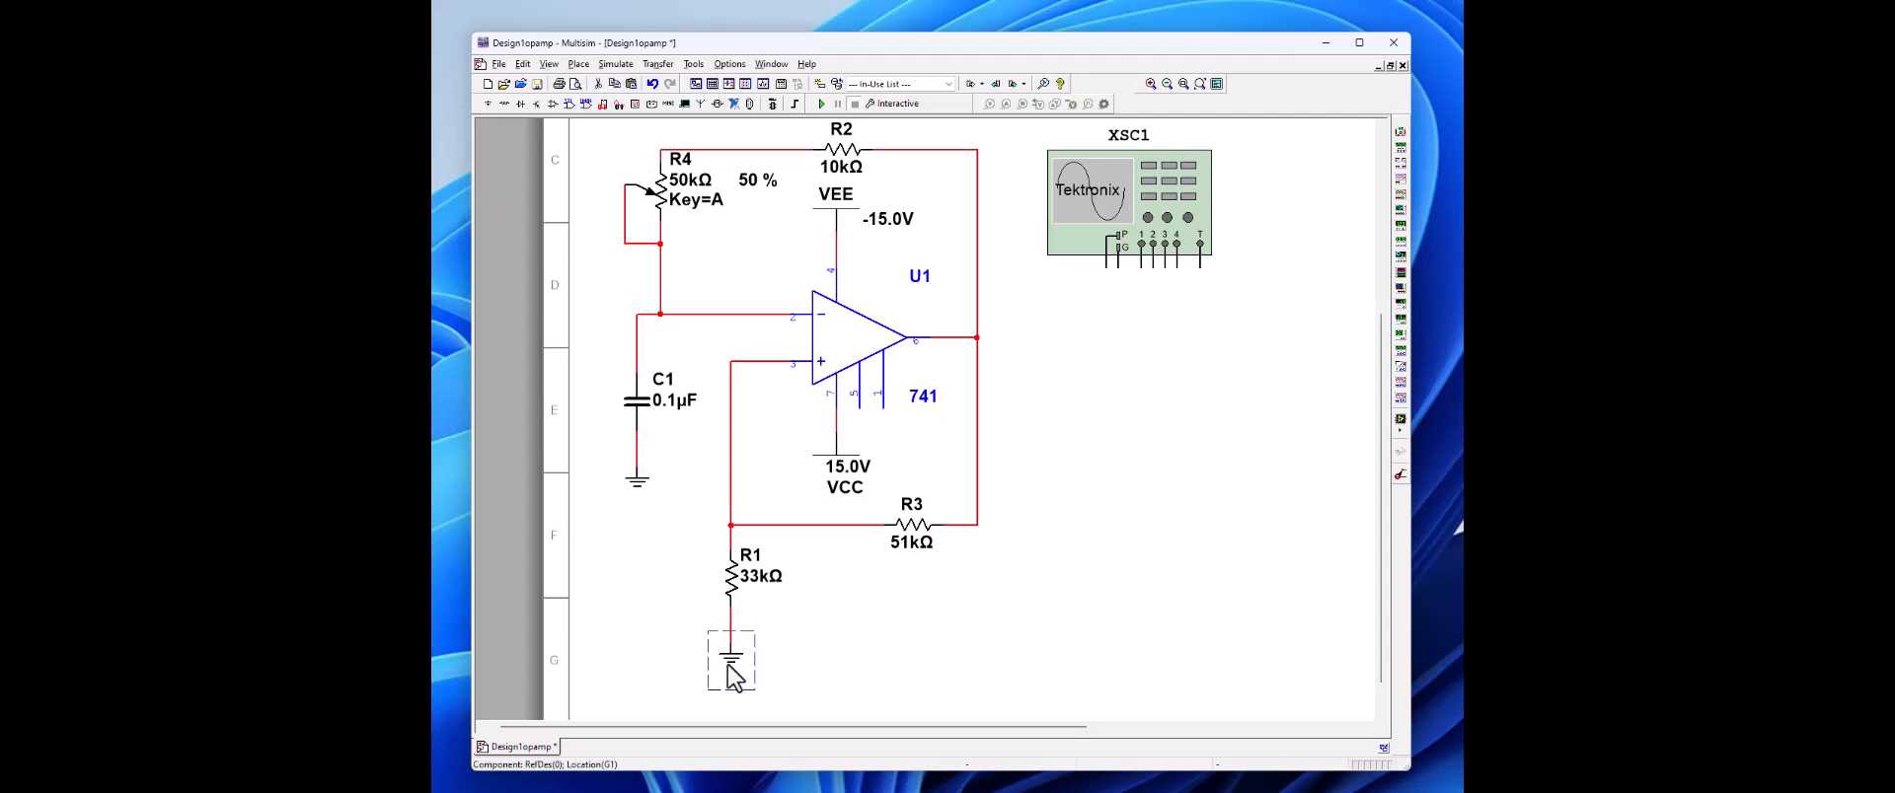
right_click(725, 664)
left_click(764, 357)
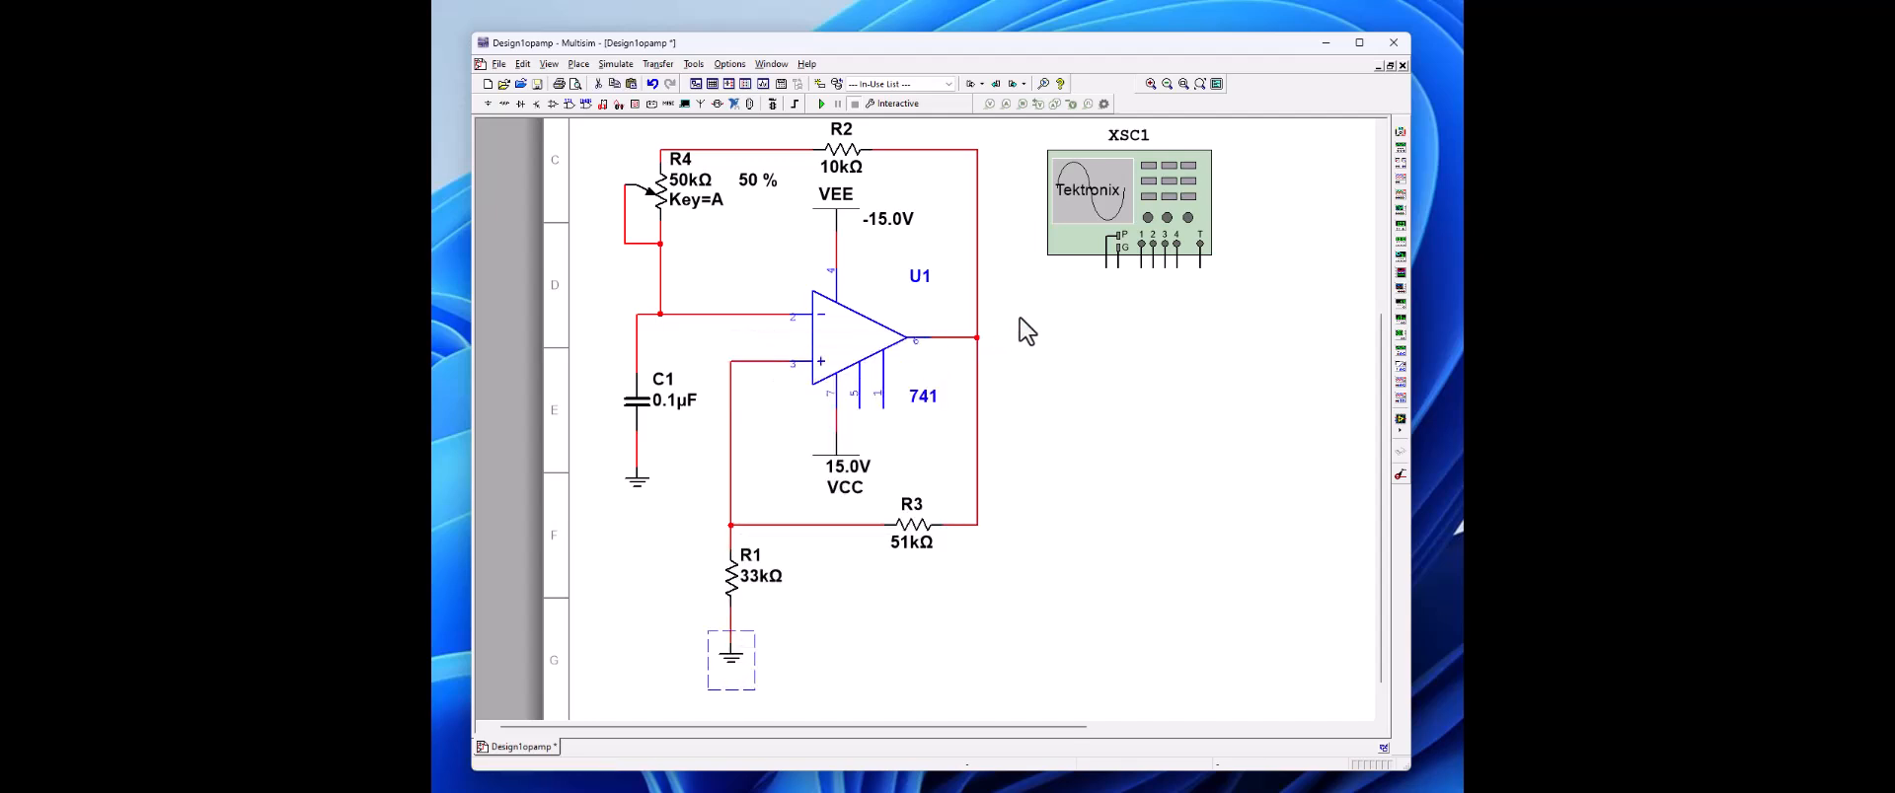
right_click(1113, 305)
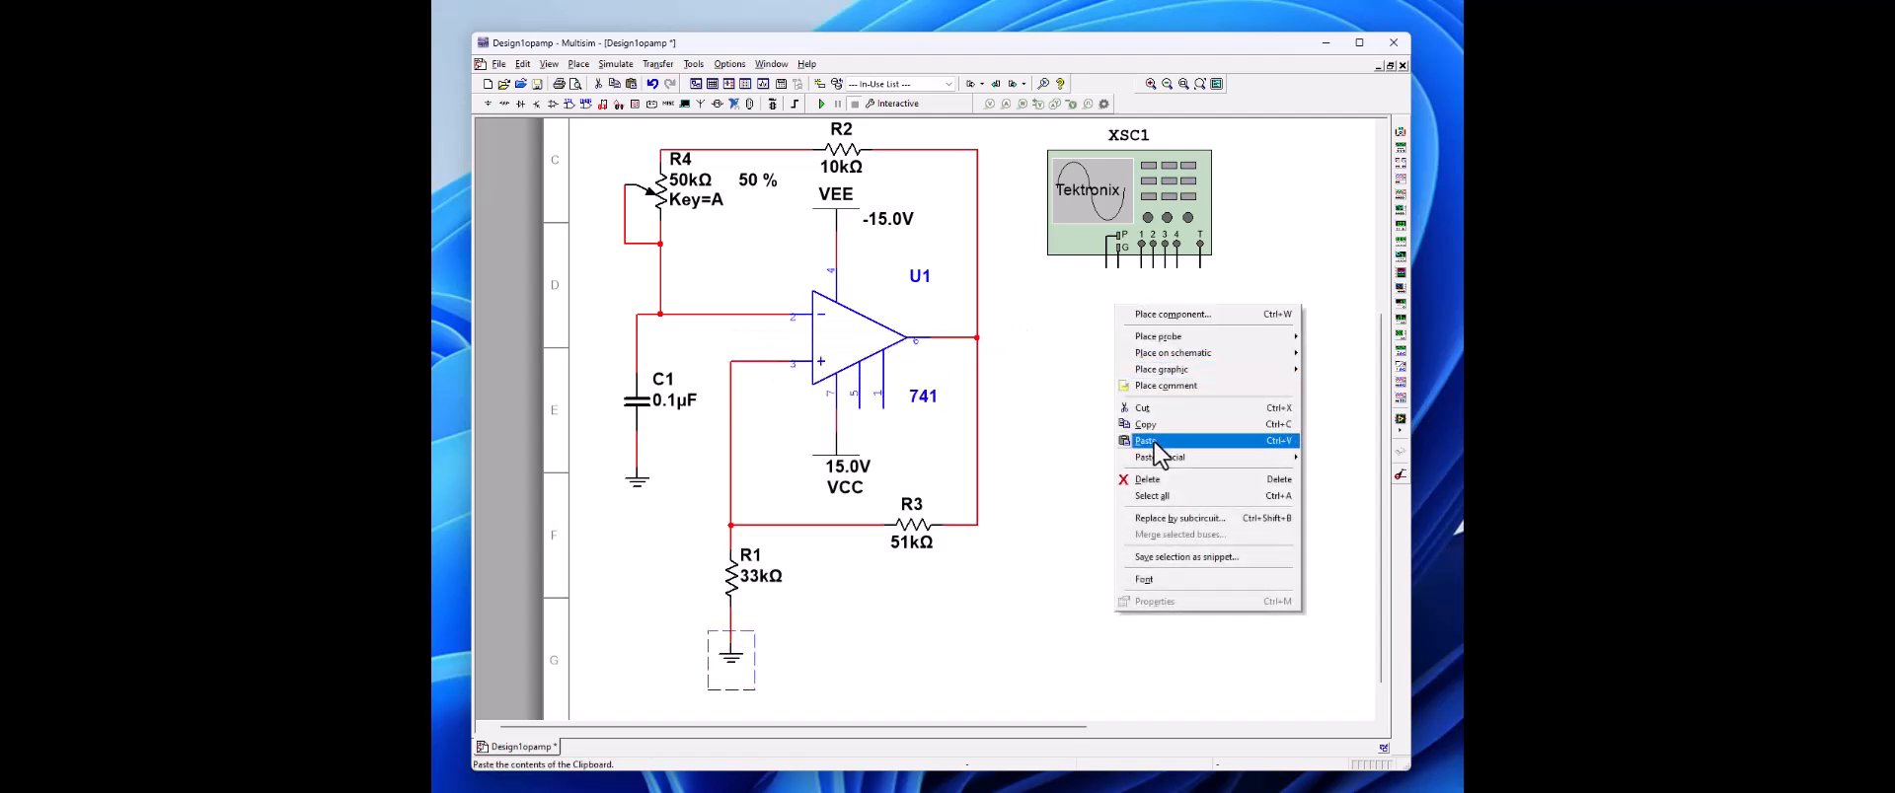
left_click(1157, 435)
left_click(1119, 284)
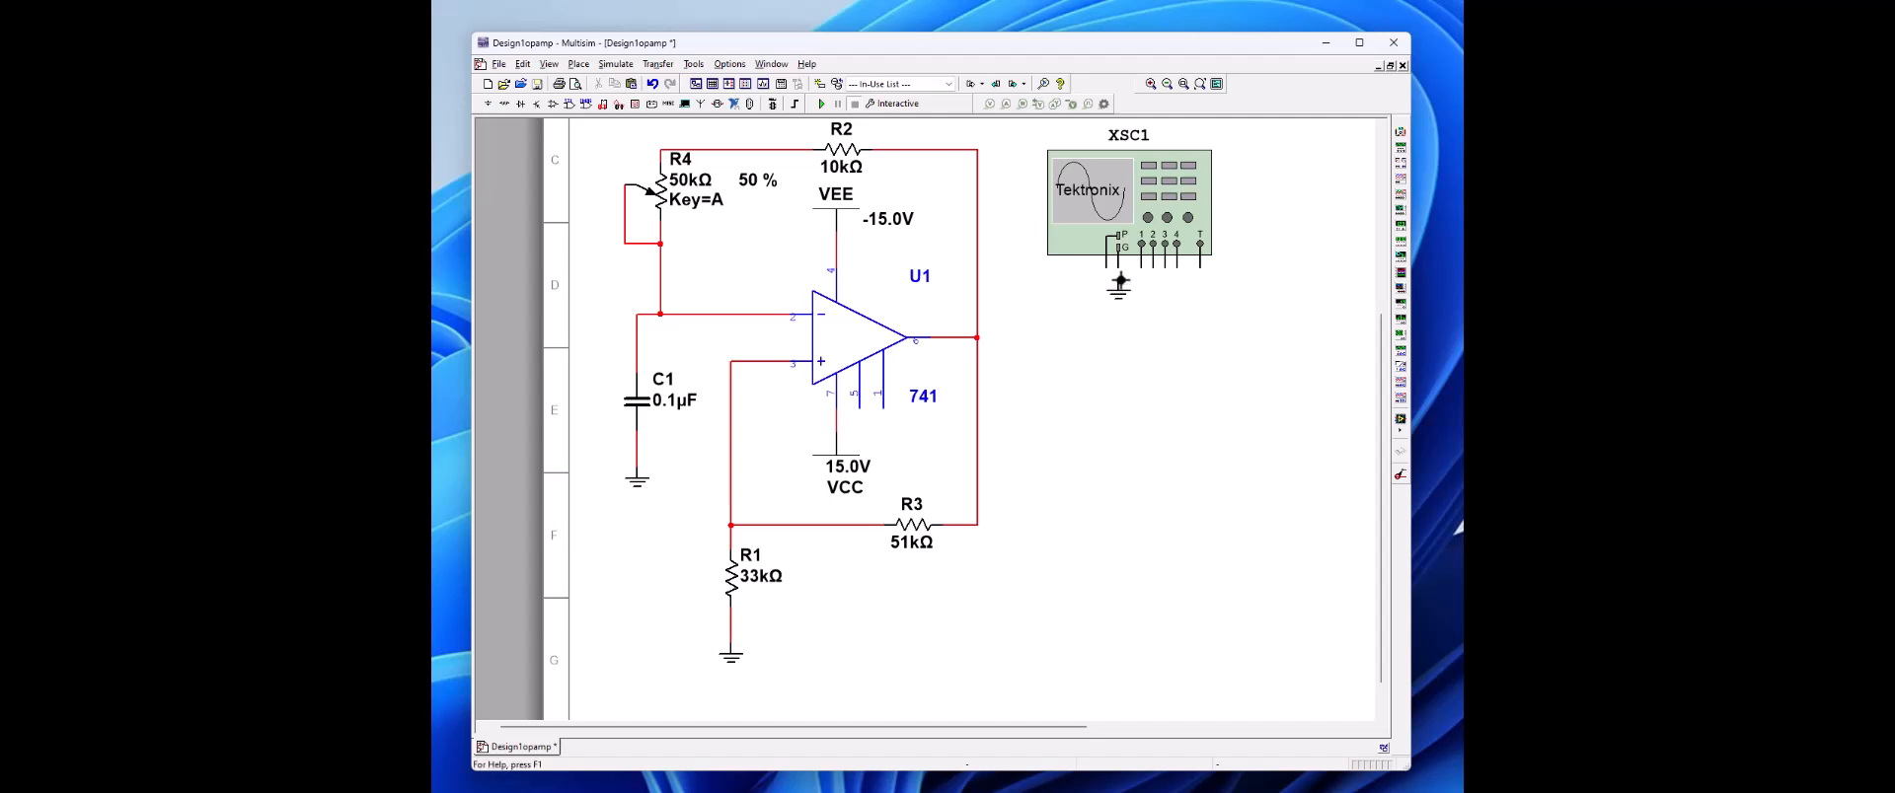
left_click(1118, 270)
Step: Wire channel 1 of the oscilloscope to the op-amp output node
left_click(1141, 262)
left_click(972, 330)
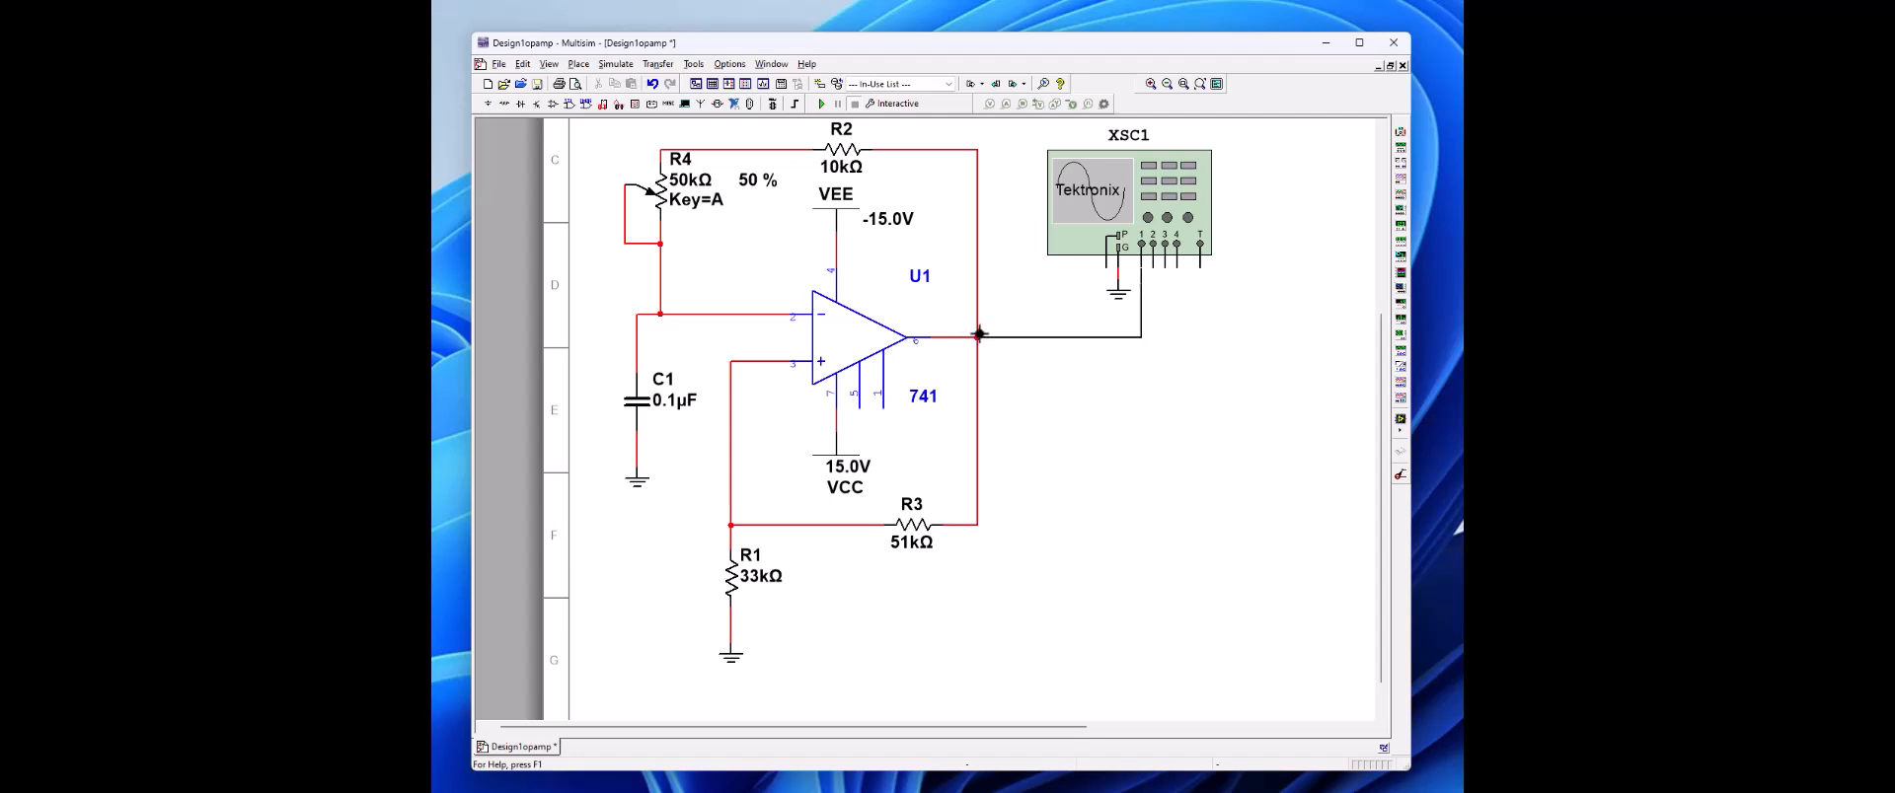
left_click(977, 336)
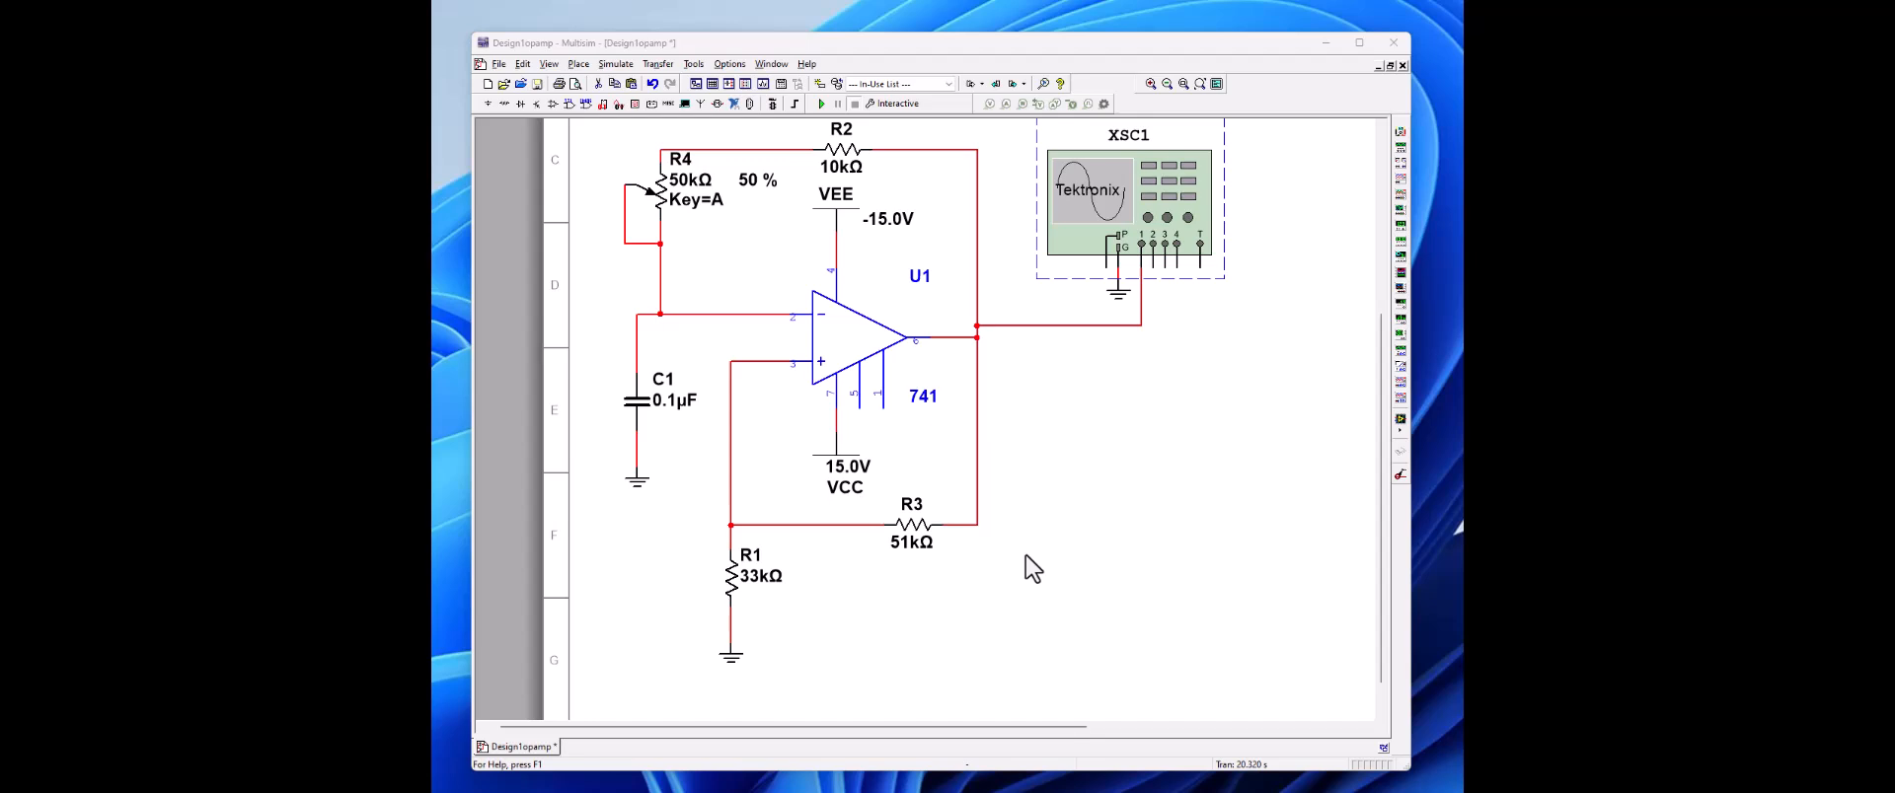
Step: Change the reference designator of the 10 kΩ feedback resistor R2 to R3a
left_click(846, 153)
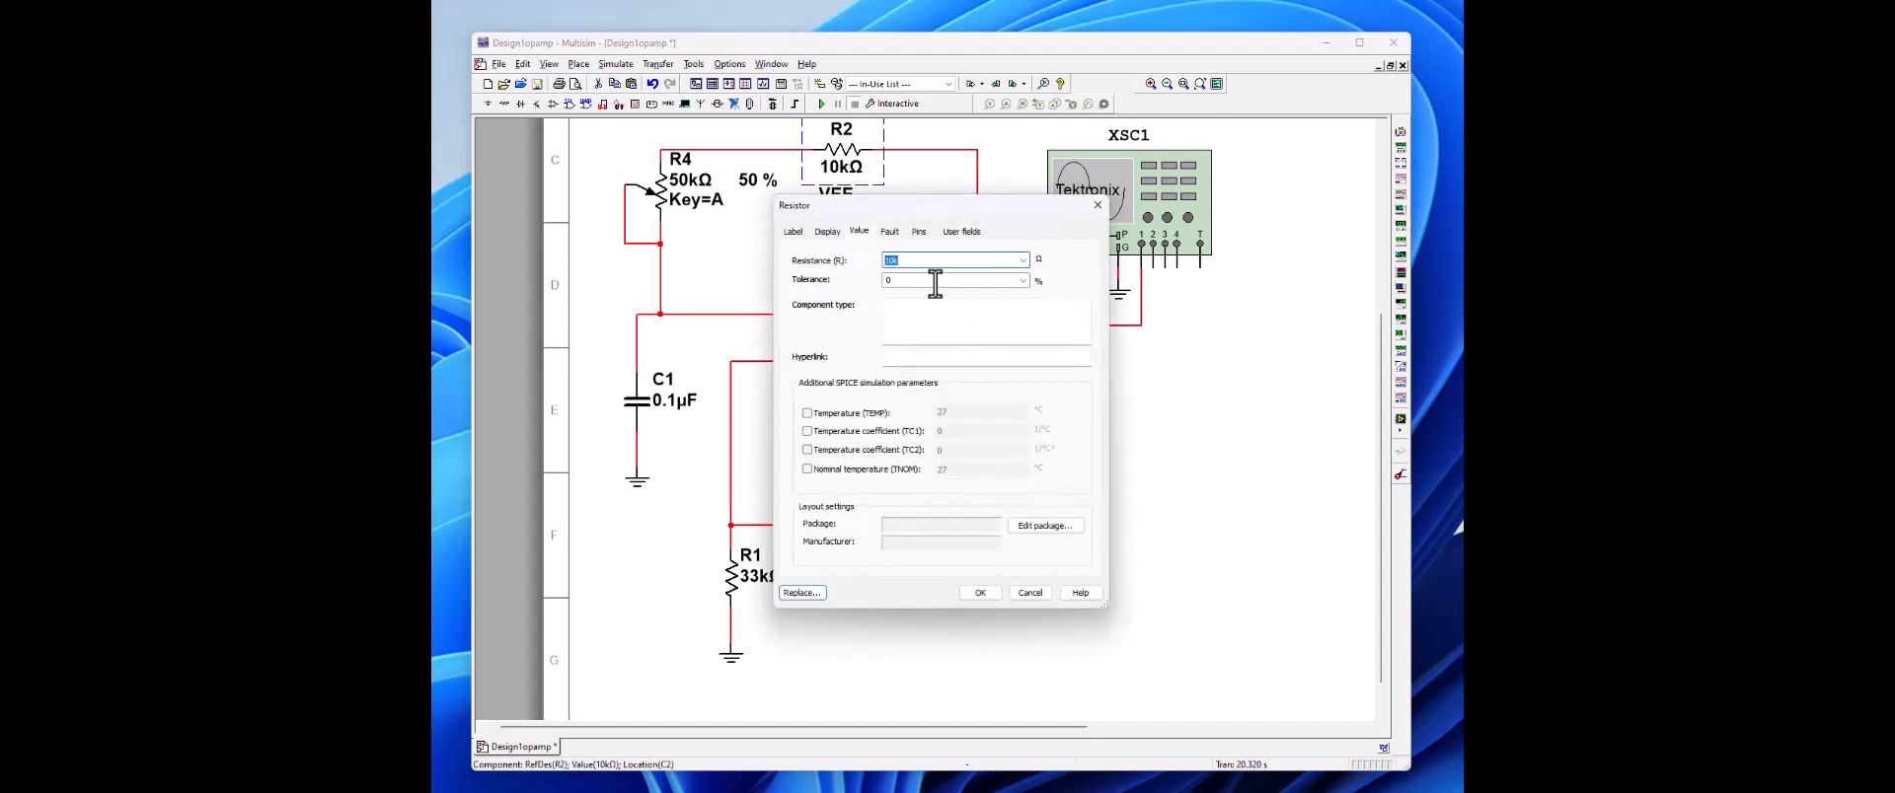
left_click(793, 232)
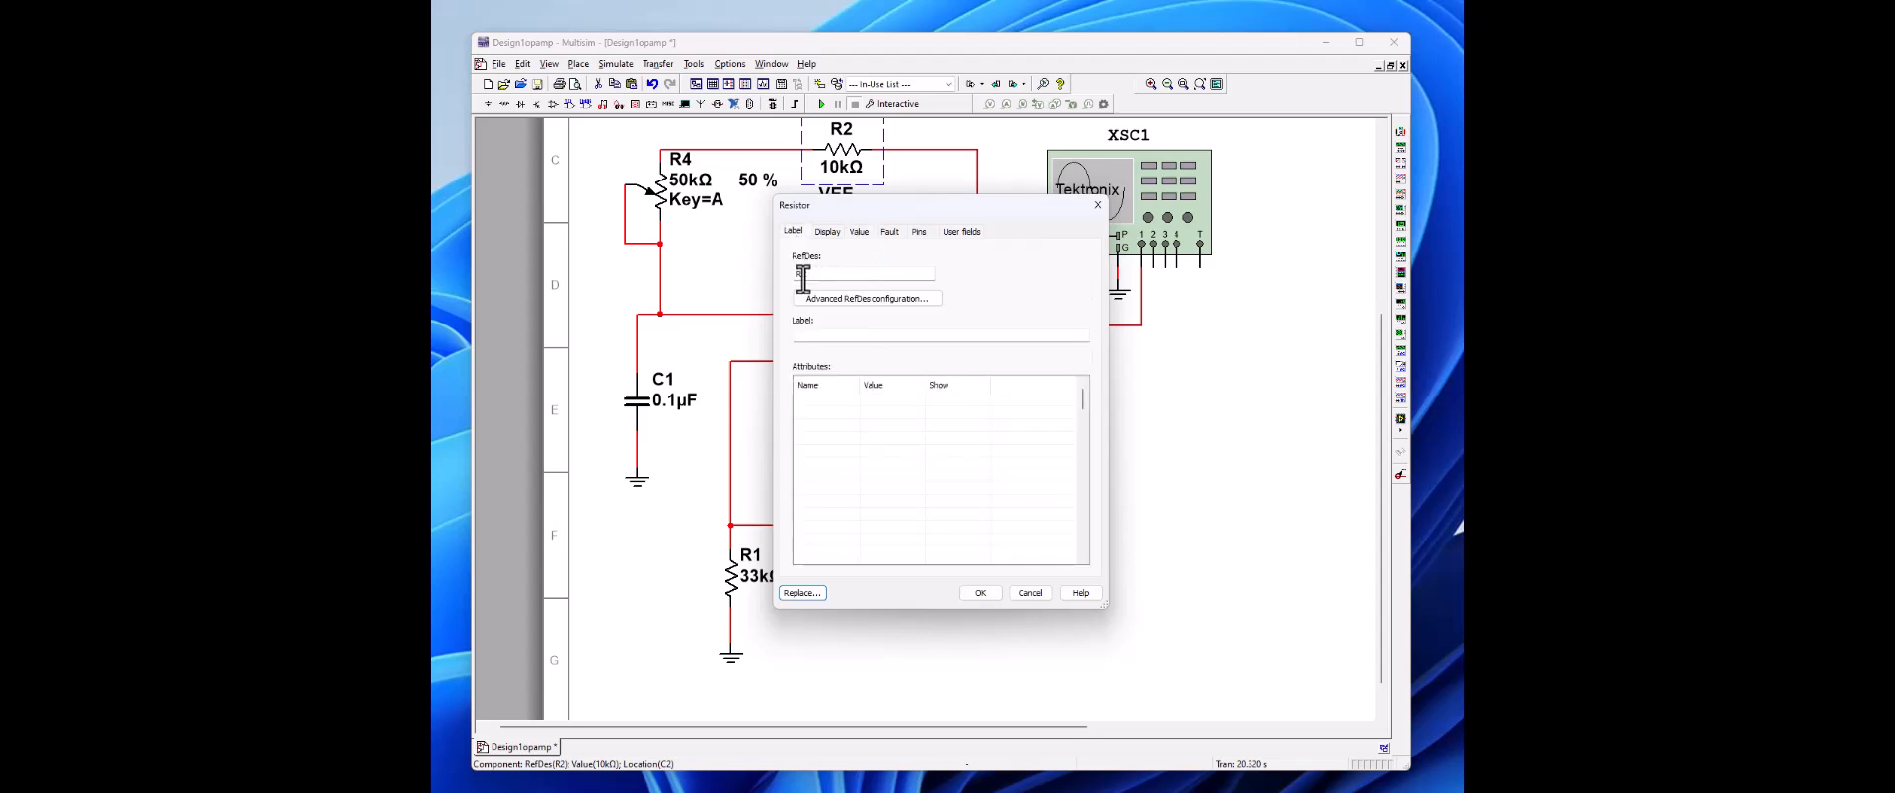
left_click(804, 277)
left_click_drag(805, 277, 800, 277)
type("3a")
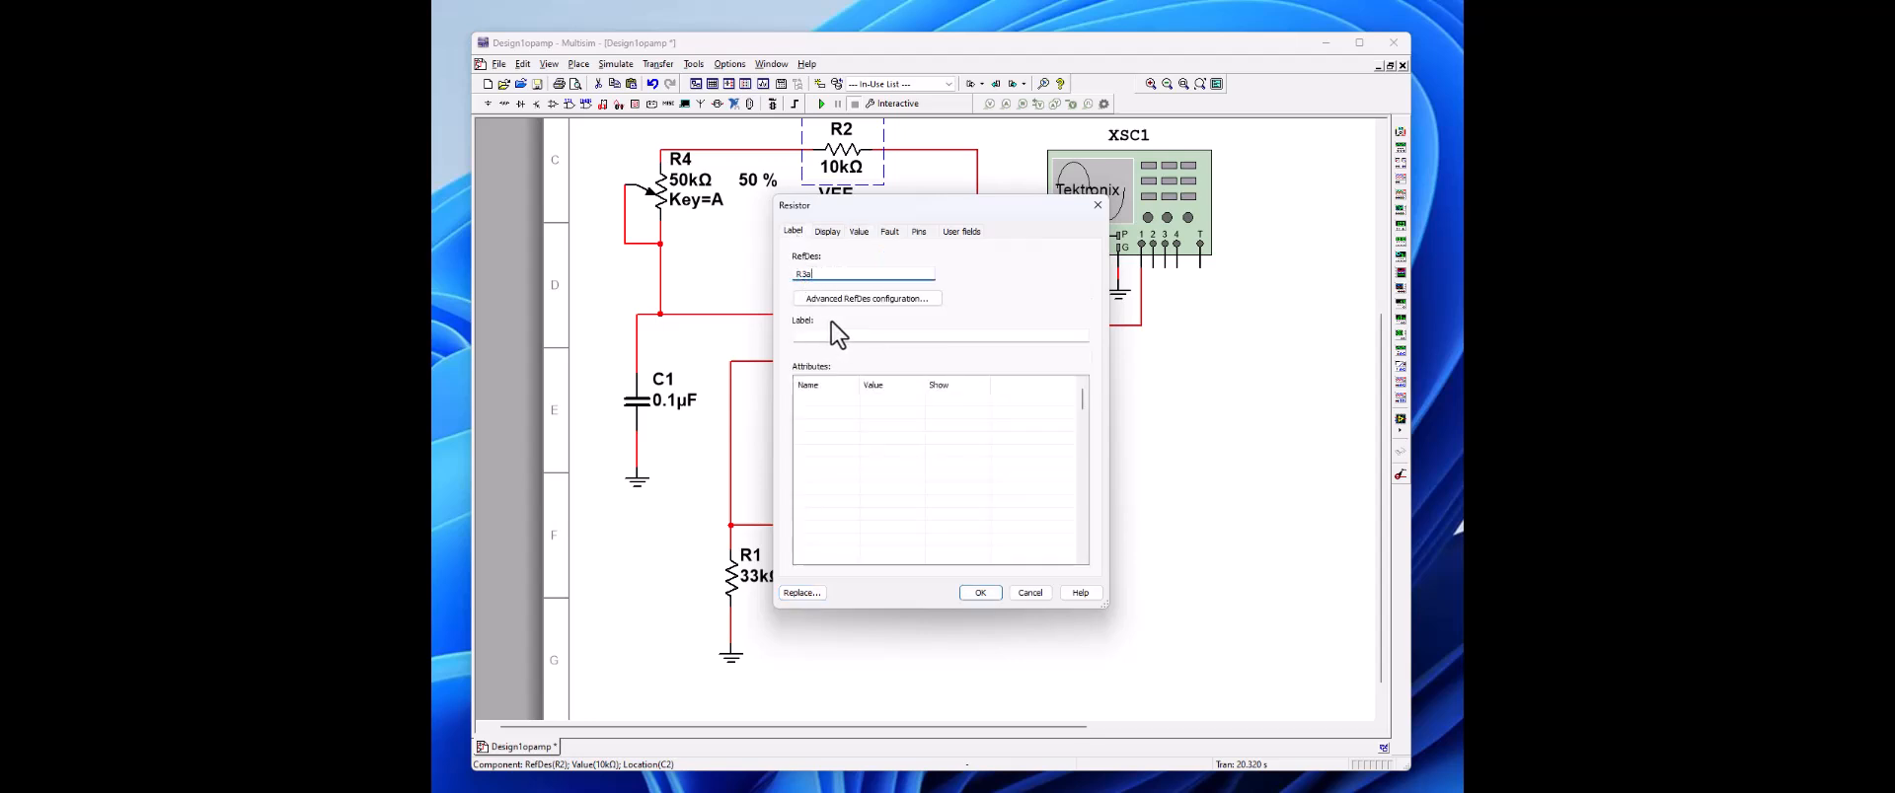
left_click(980, 592)
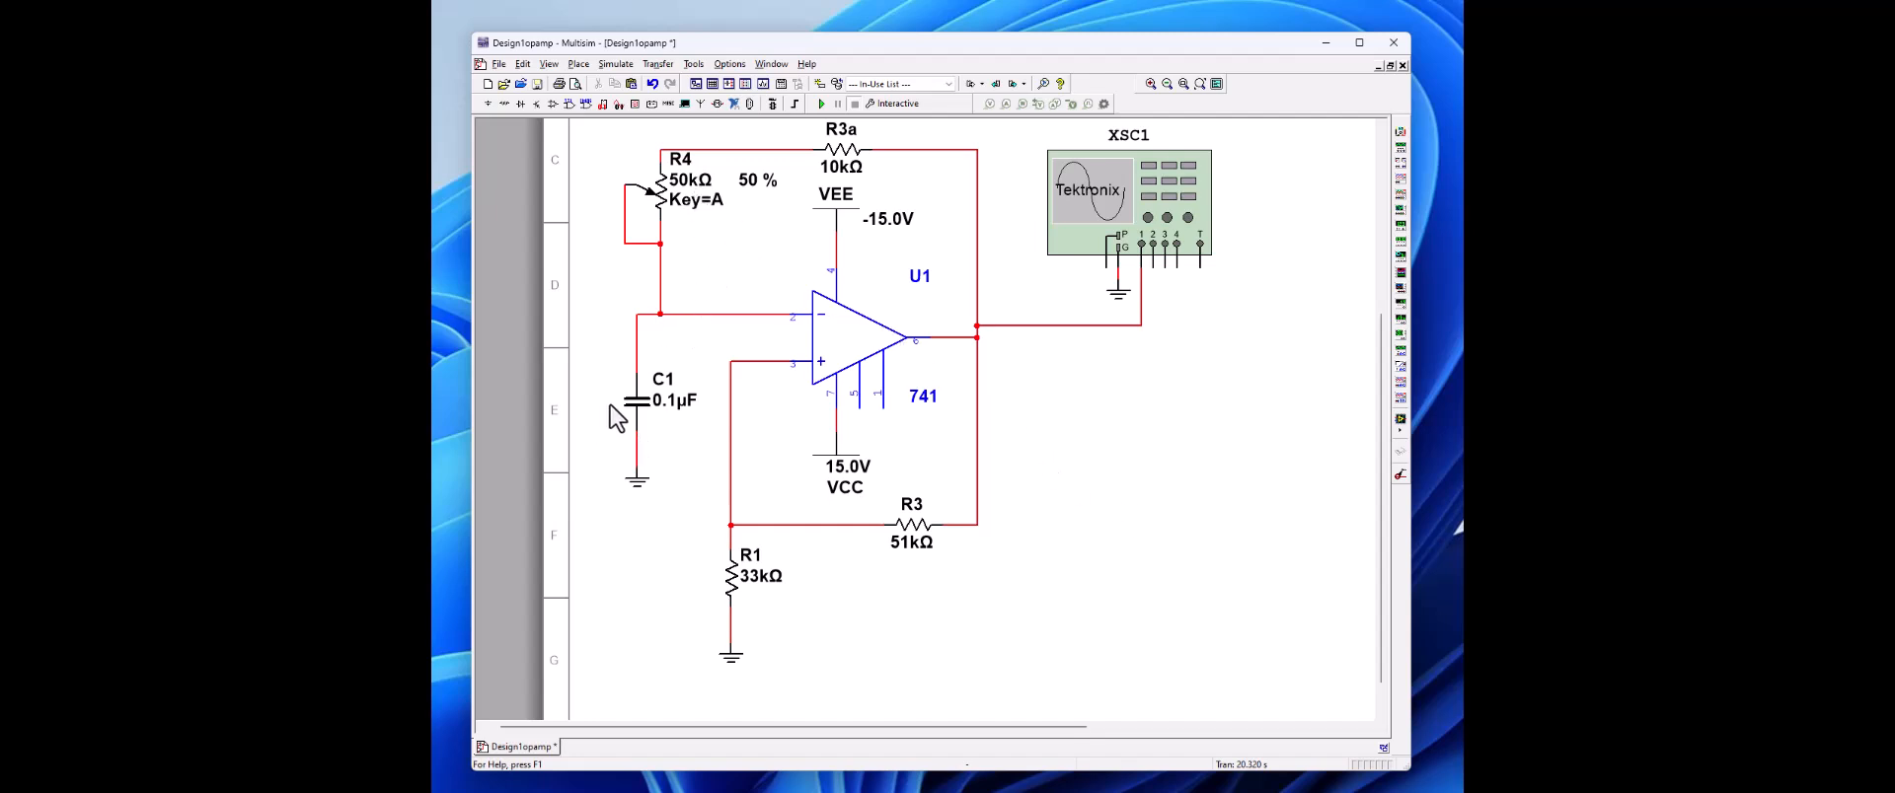
Step: Change the capacitor's reference designator to C2
double_click(637, 410)
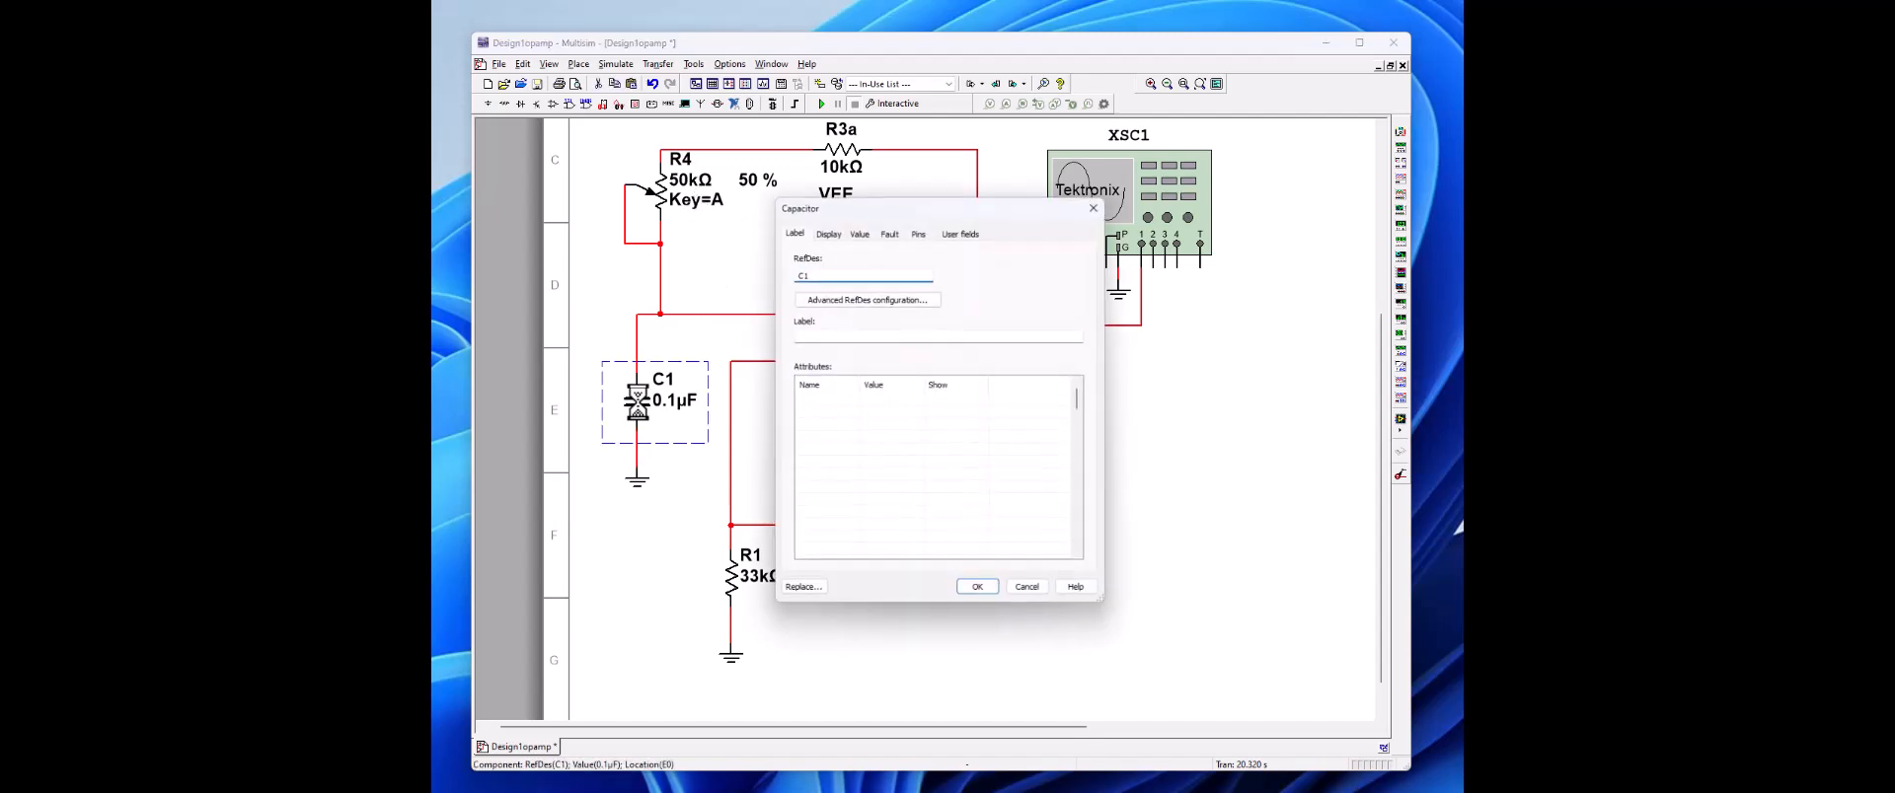
left_click(804, 275)
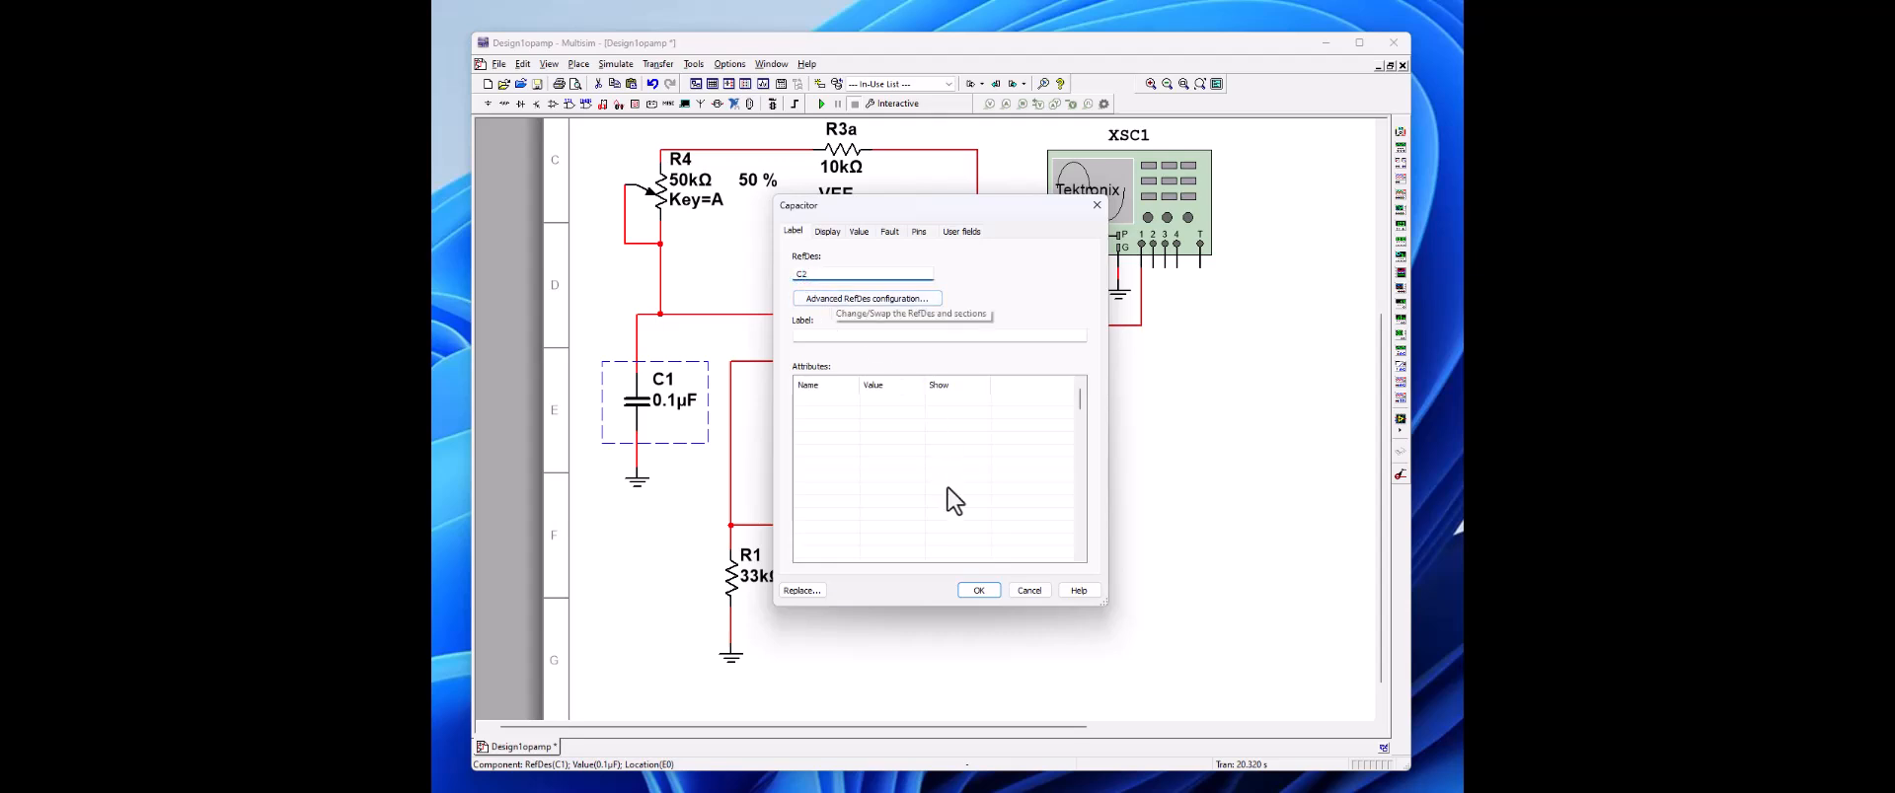
left_click(980, 591)
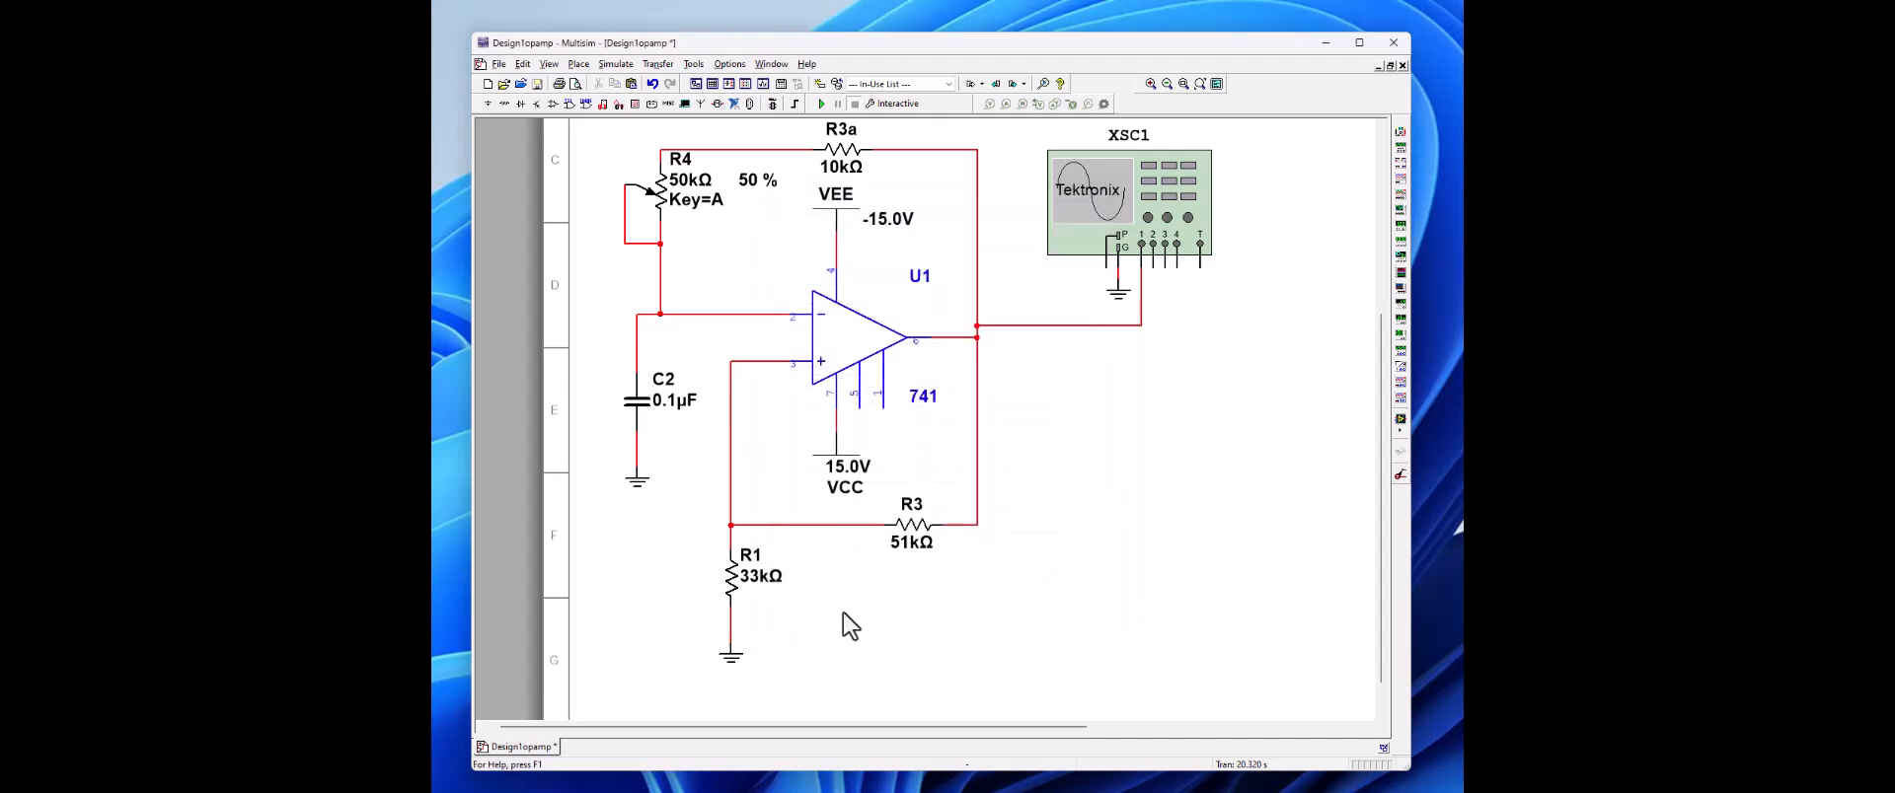
Step: Change the 33 kΩ resistor's reference designator to R2
double_click(731, 585)
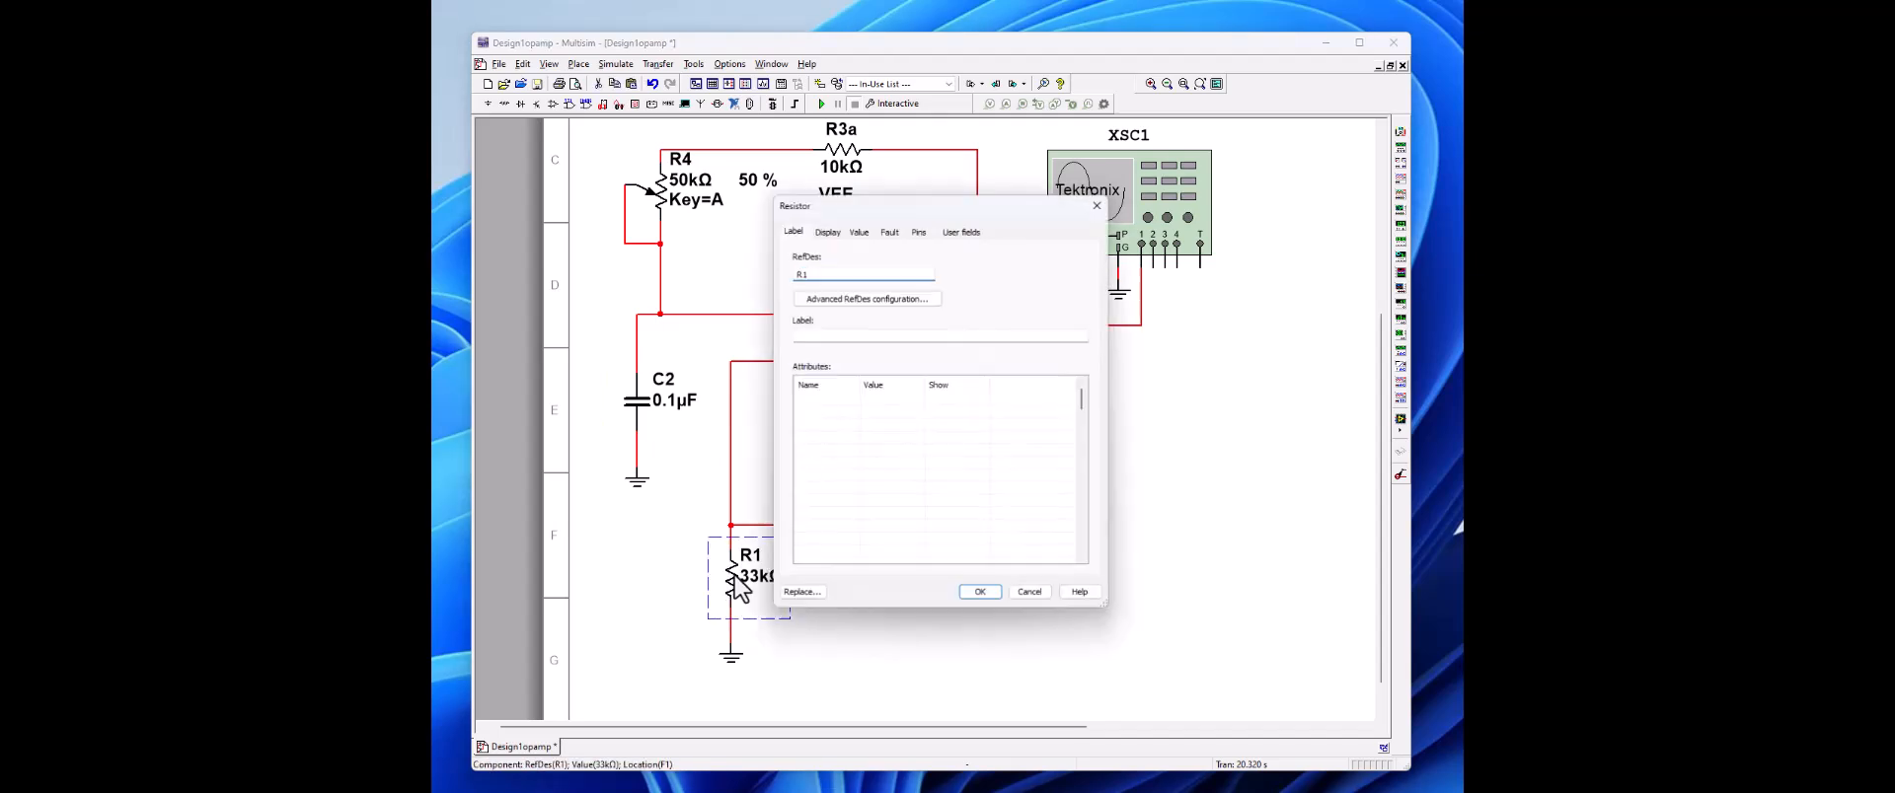
left_click(795, 274)
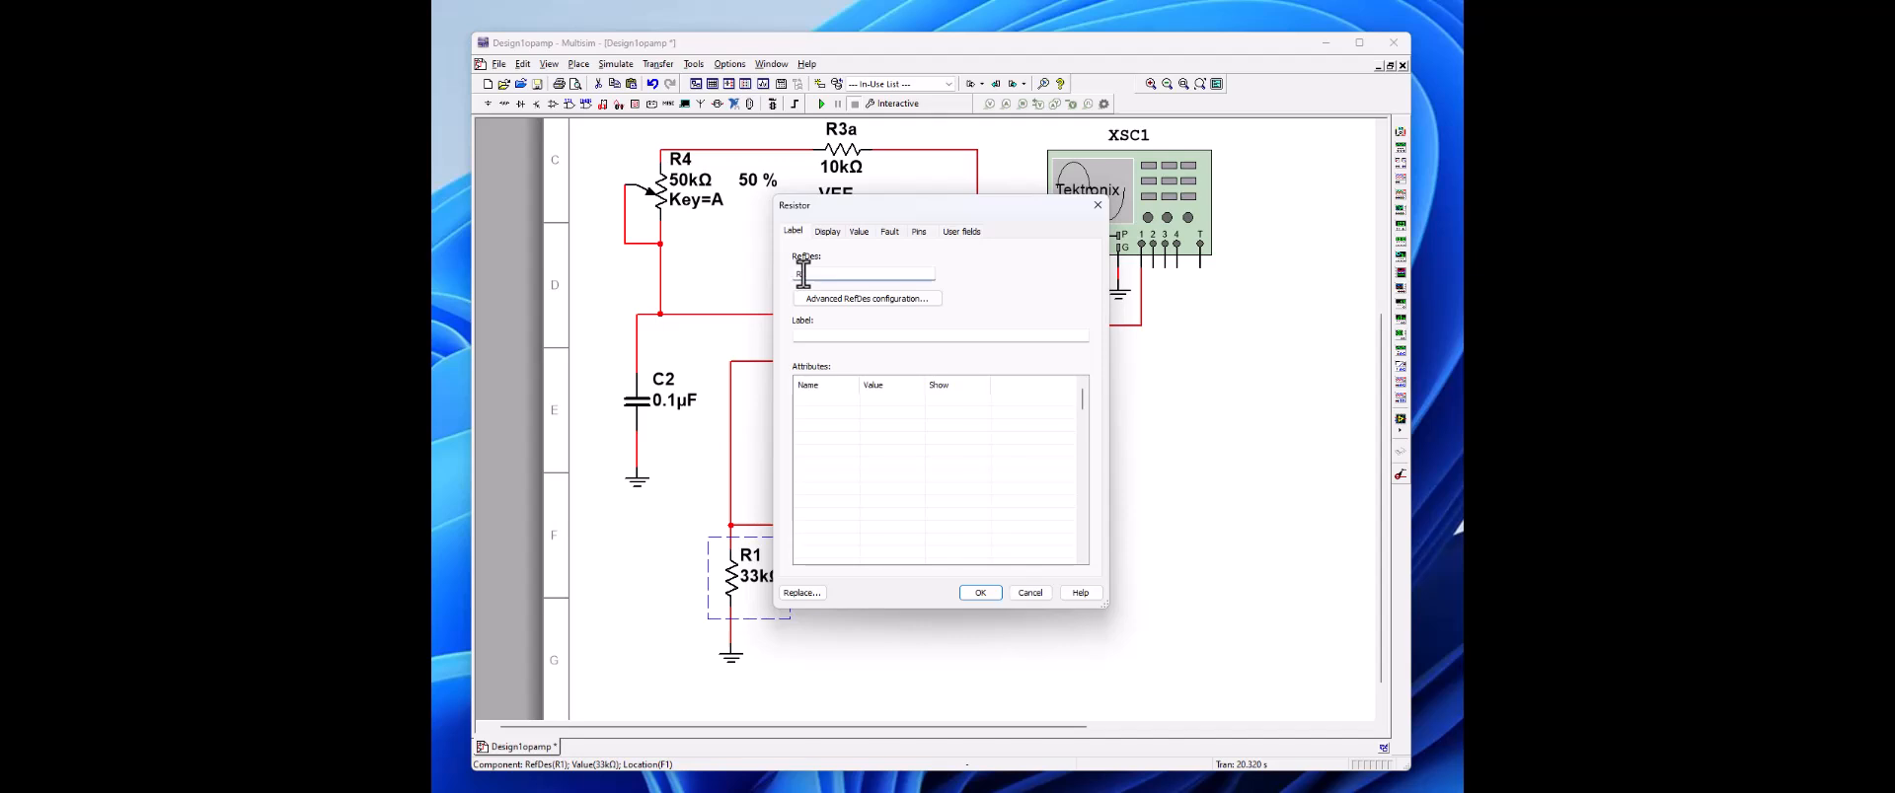
type("2")
left_click(980, 592)
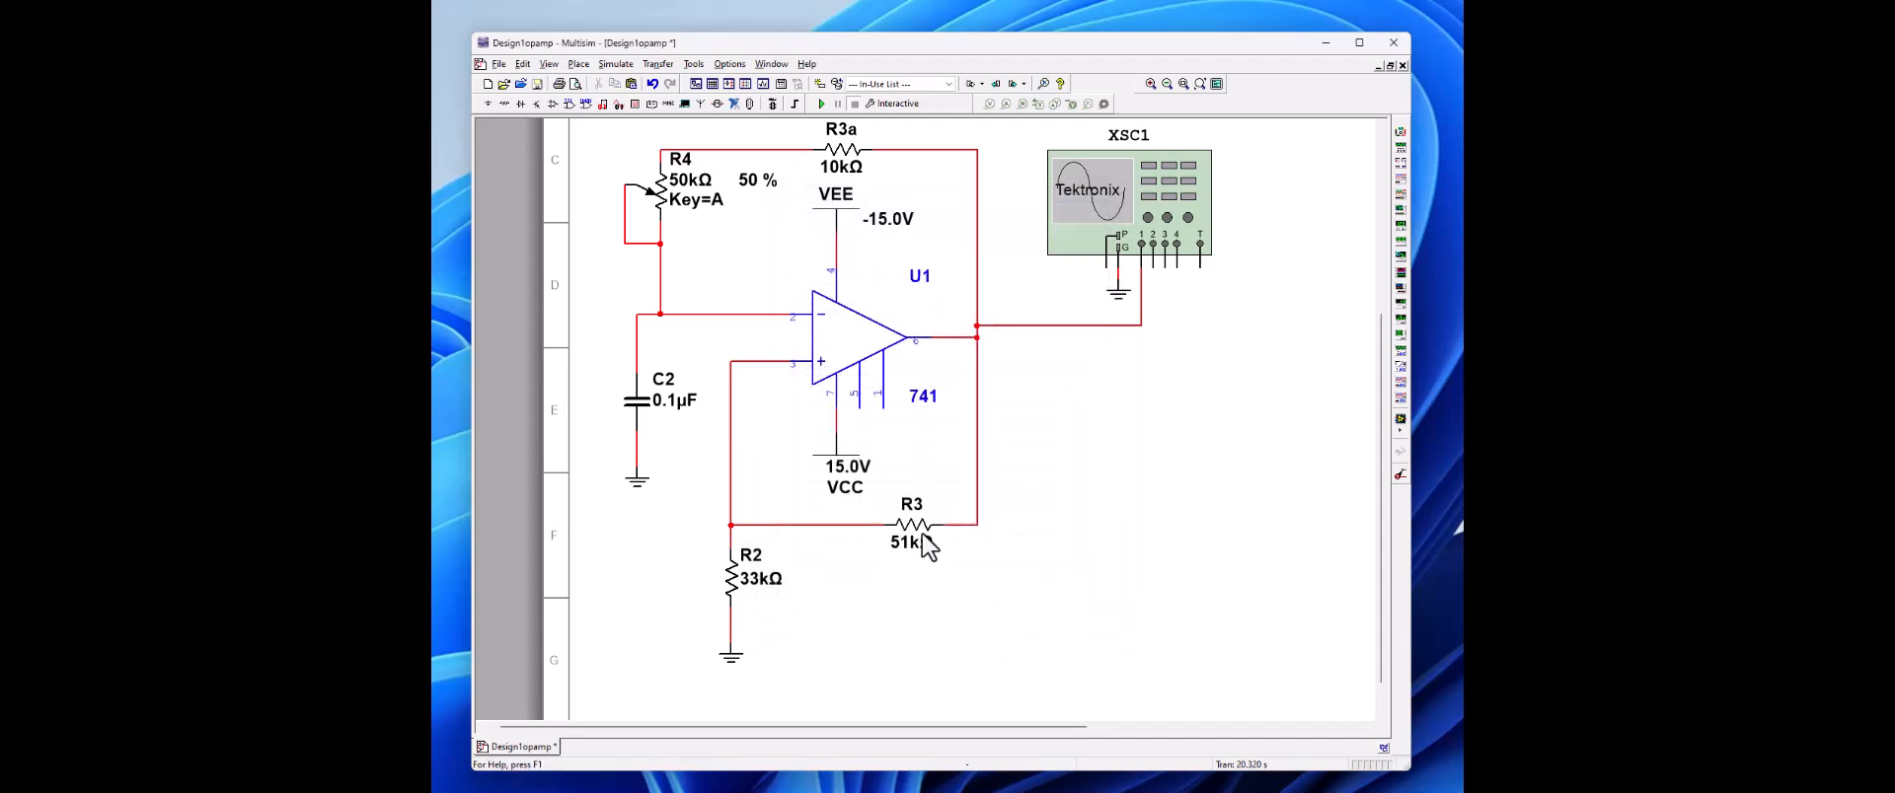
Step: Change the 51 kΩ resistor's reference designator to R6
double_click(918, 533)
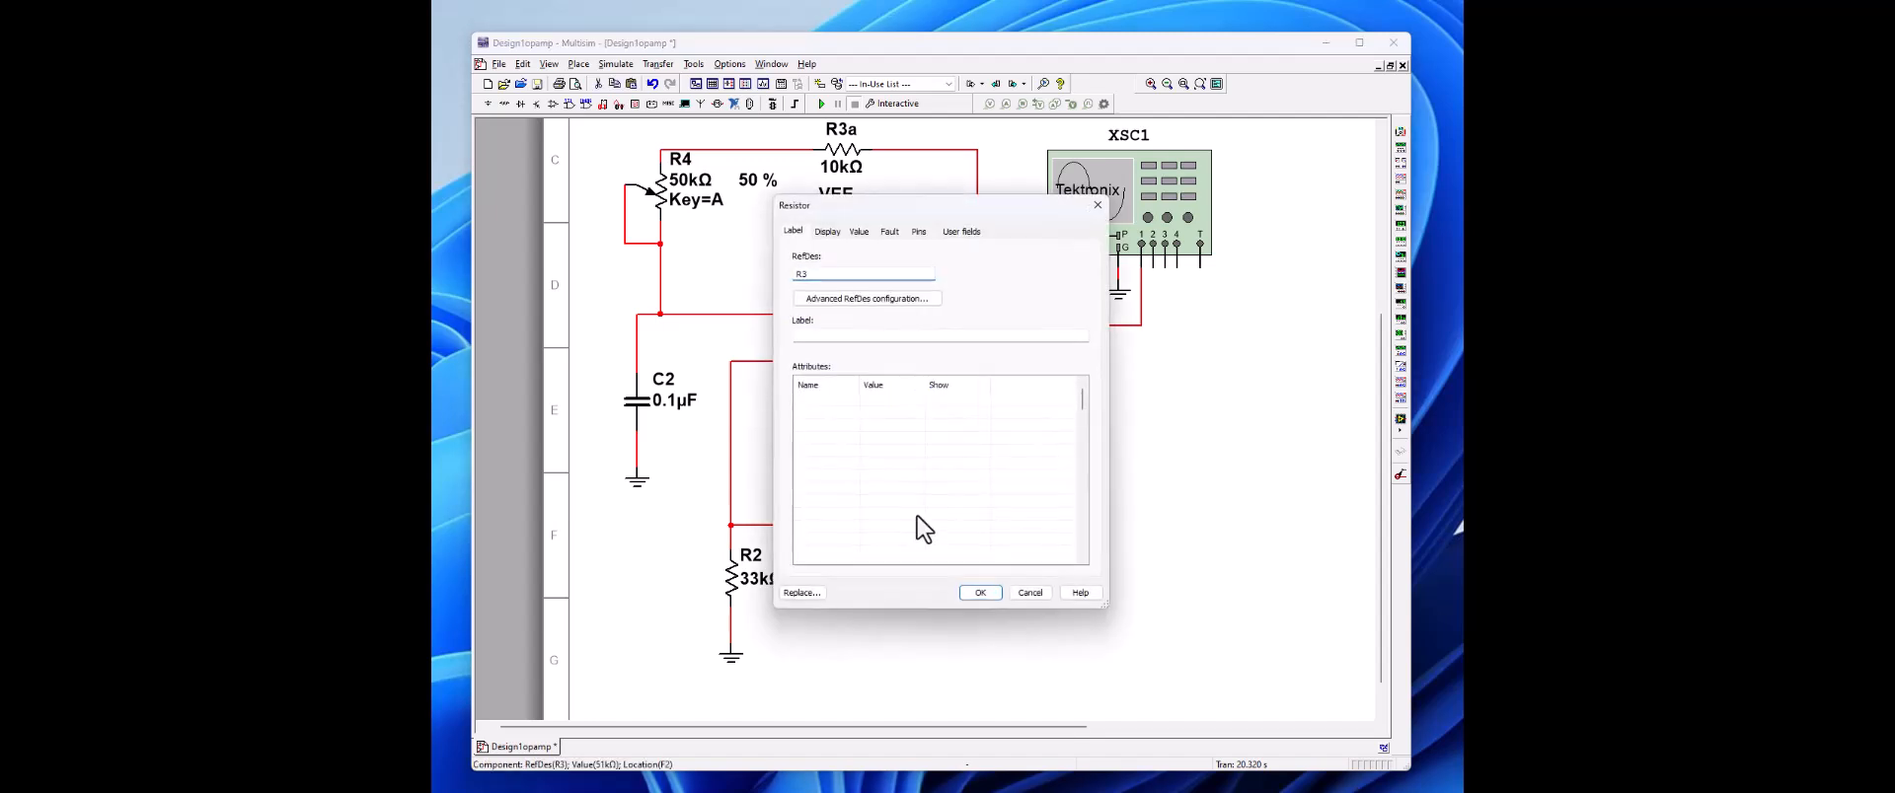
double_click(802, 274)
type("6")
left_click(980, 592)
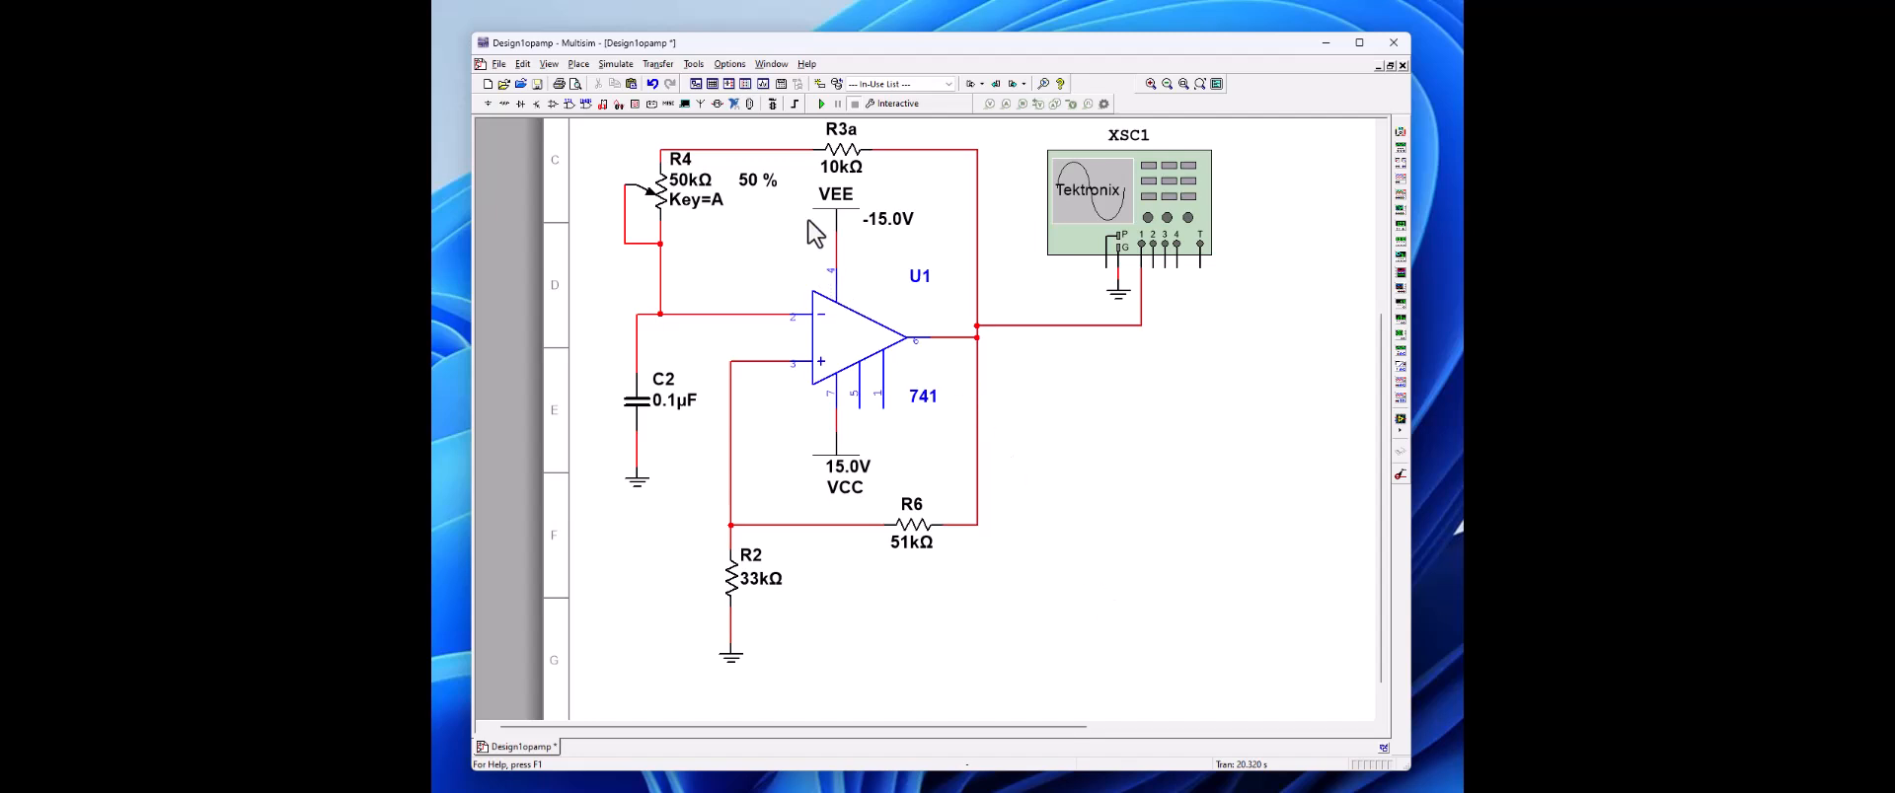
Step: Change the reference designator of the 10 kΩ resistor R3a to R3
double_click(842, 150)
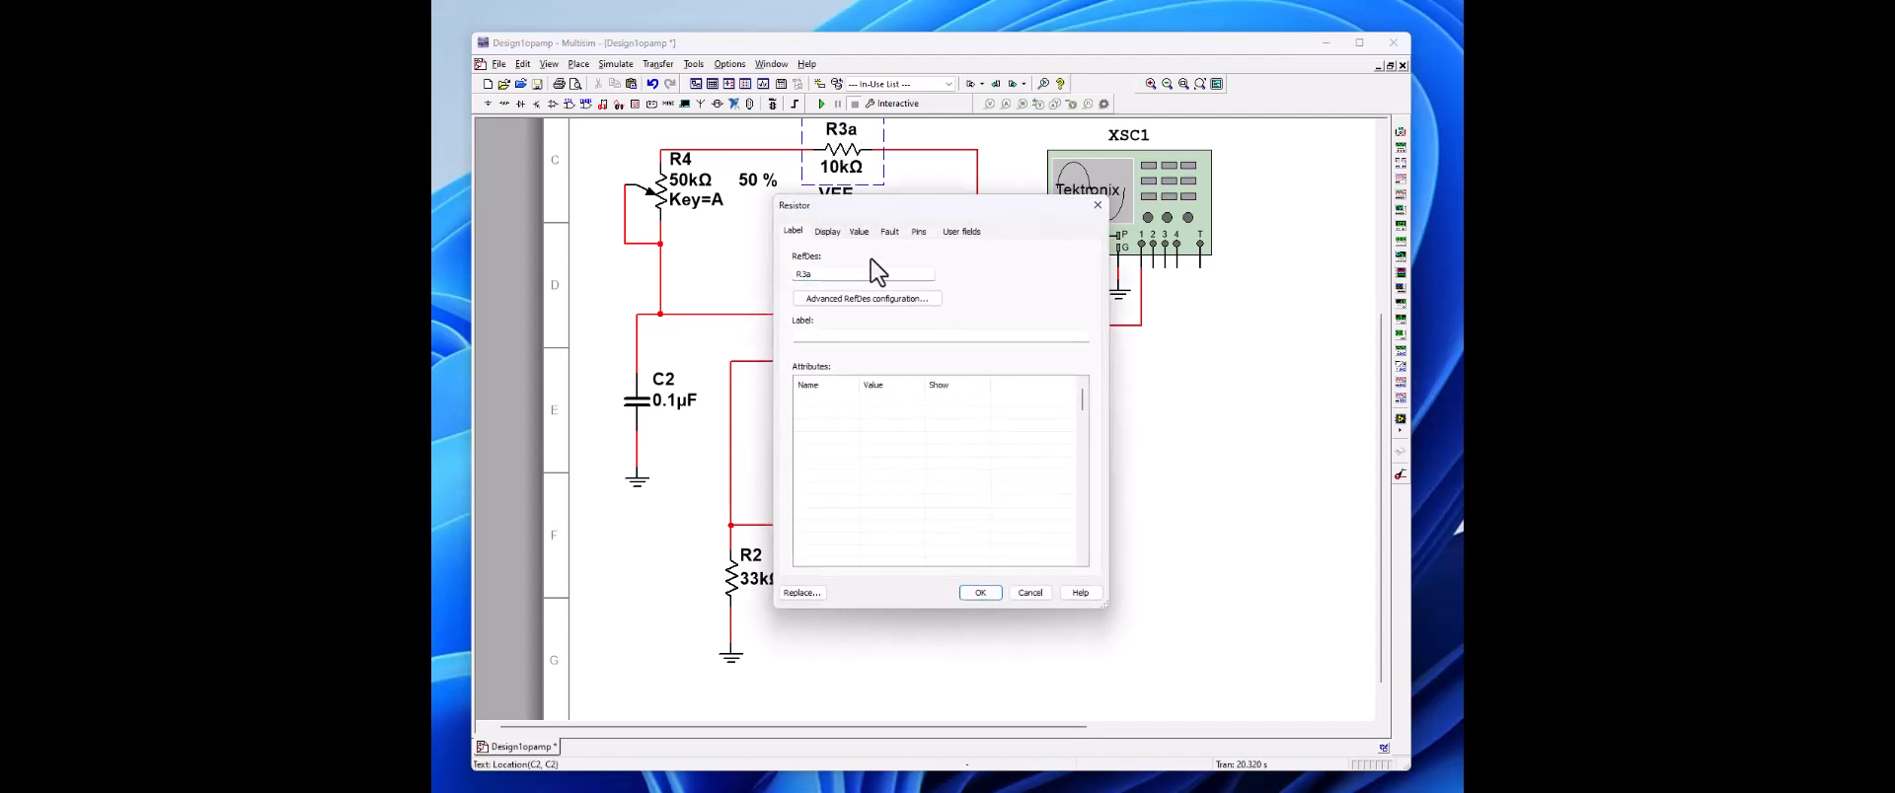
left_click(807, 276)
left_click(980, 595)
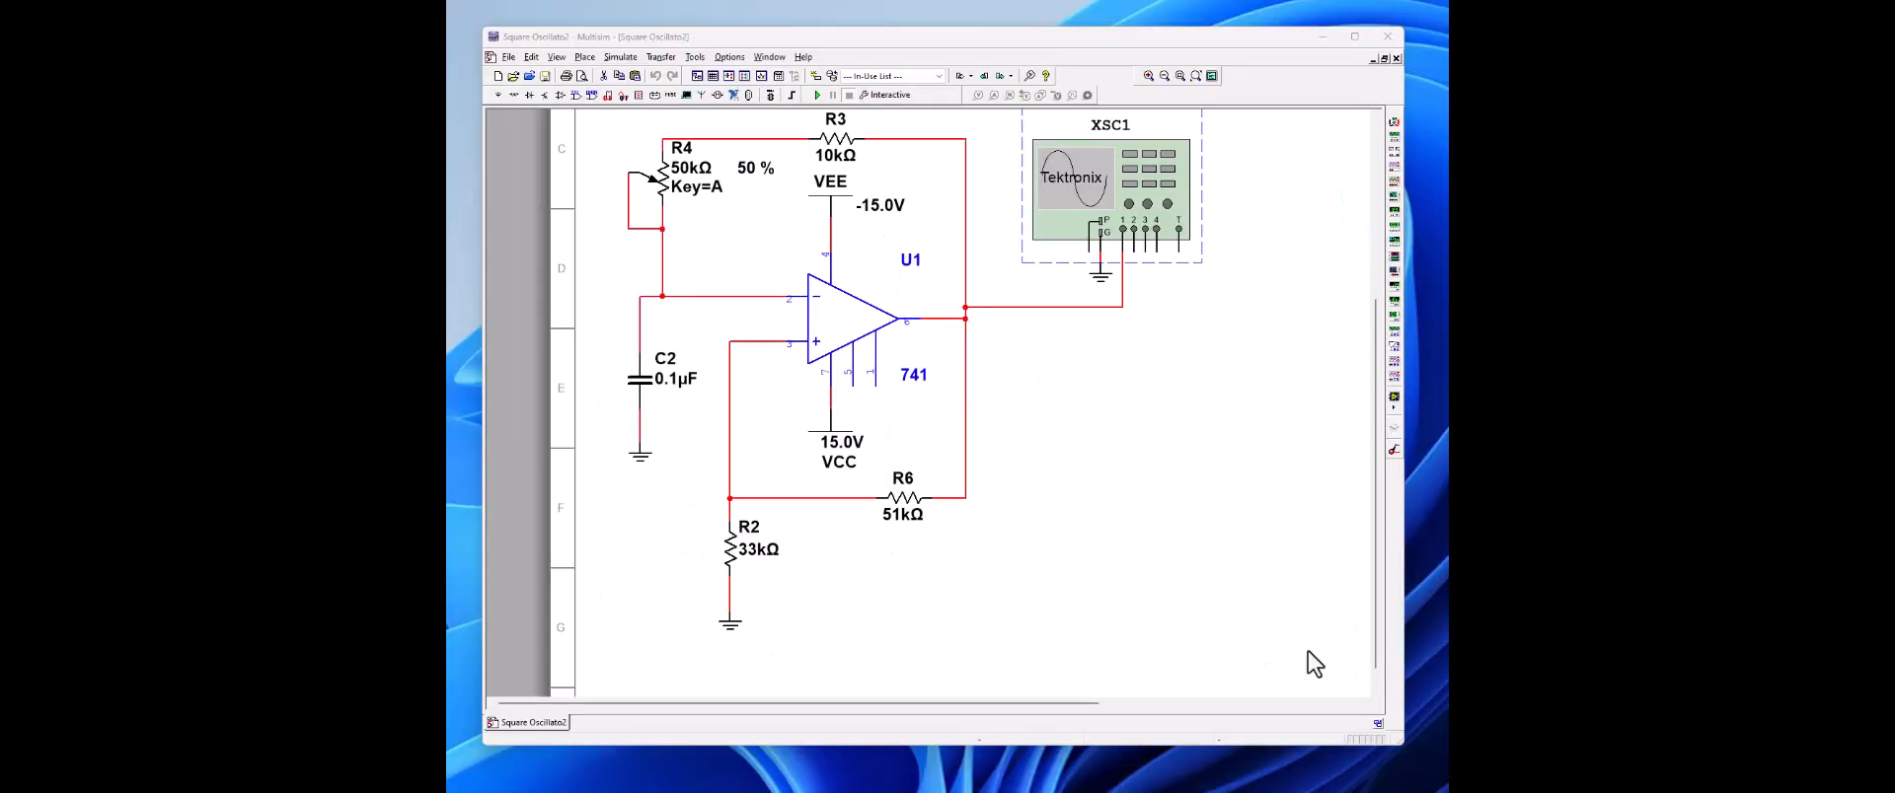
Step: Delete the Tektronix oscilloscope and its ground symbol from the schematic
left_click(1135, 227)
key("Delete")
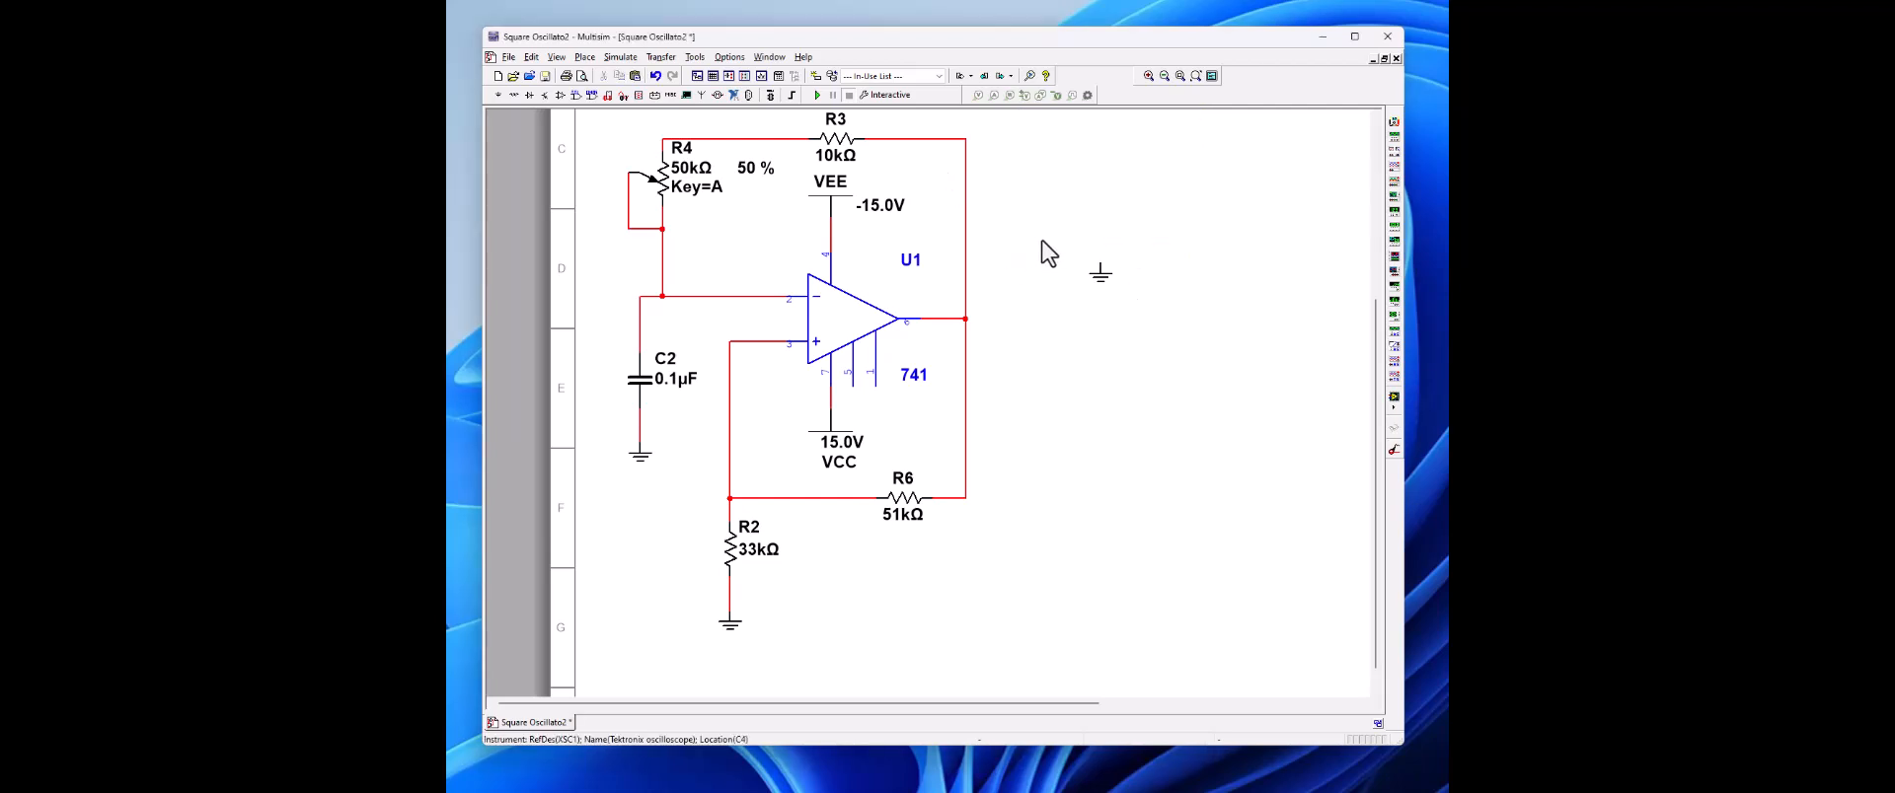
left_click(1103, 283)
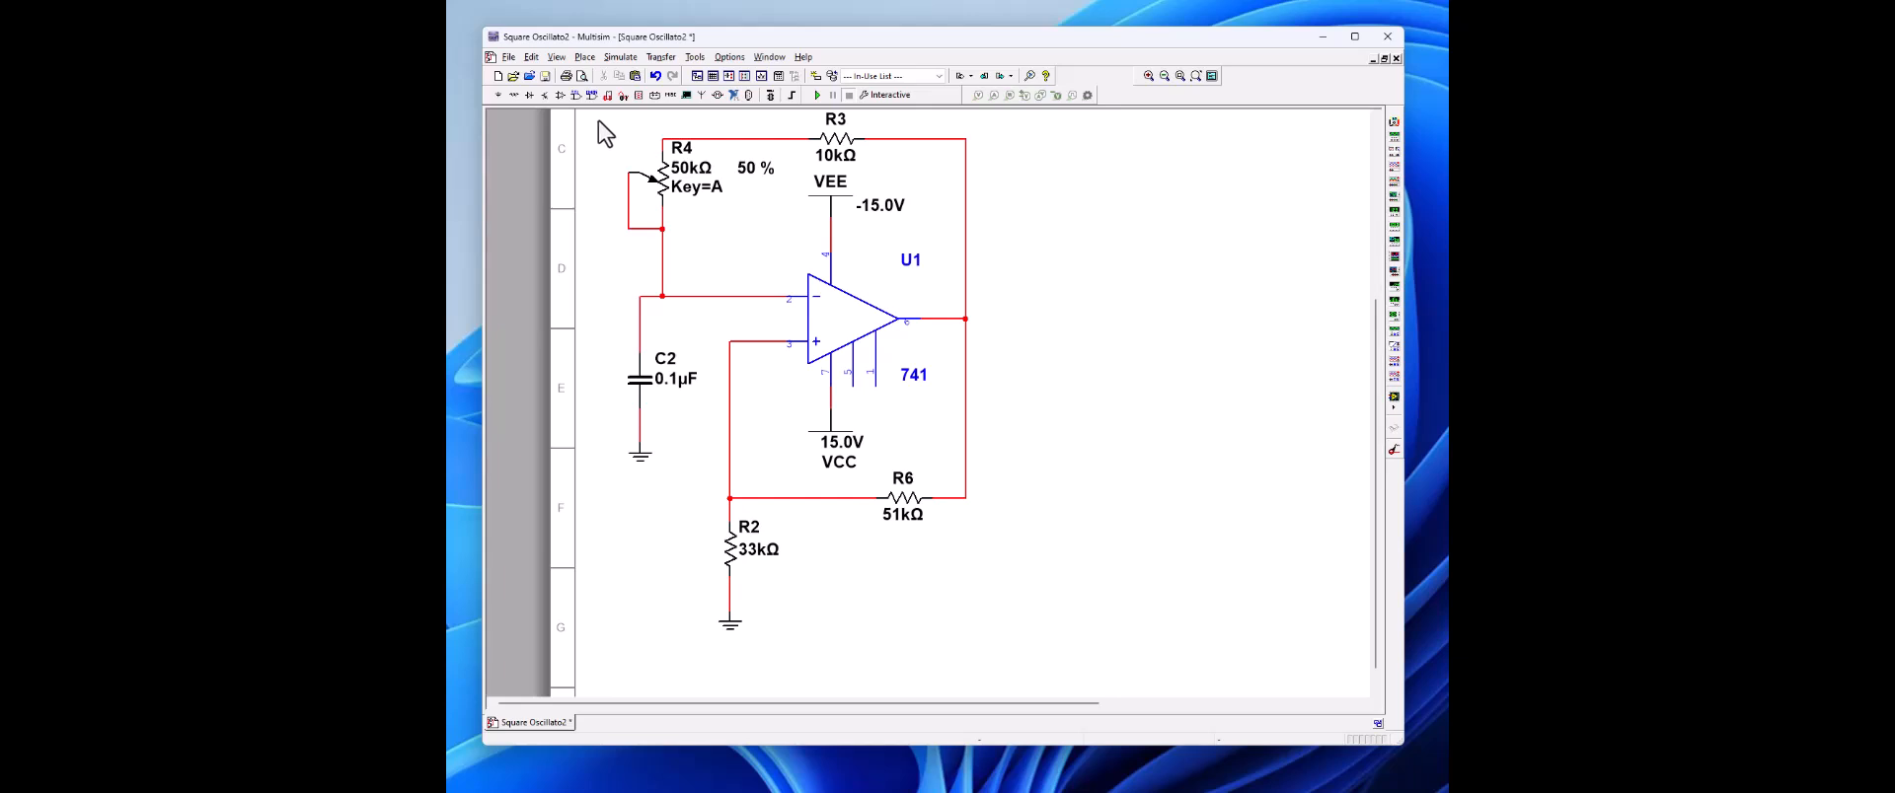
Step: Move the entire oscillator circuit to the right to free space on its input side
left_click_drag(594, 121, 1022, 661)
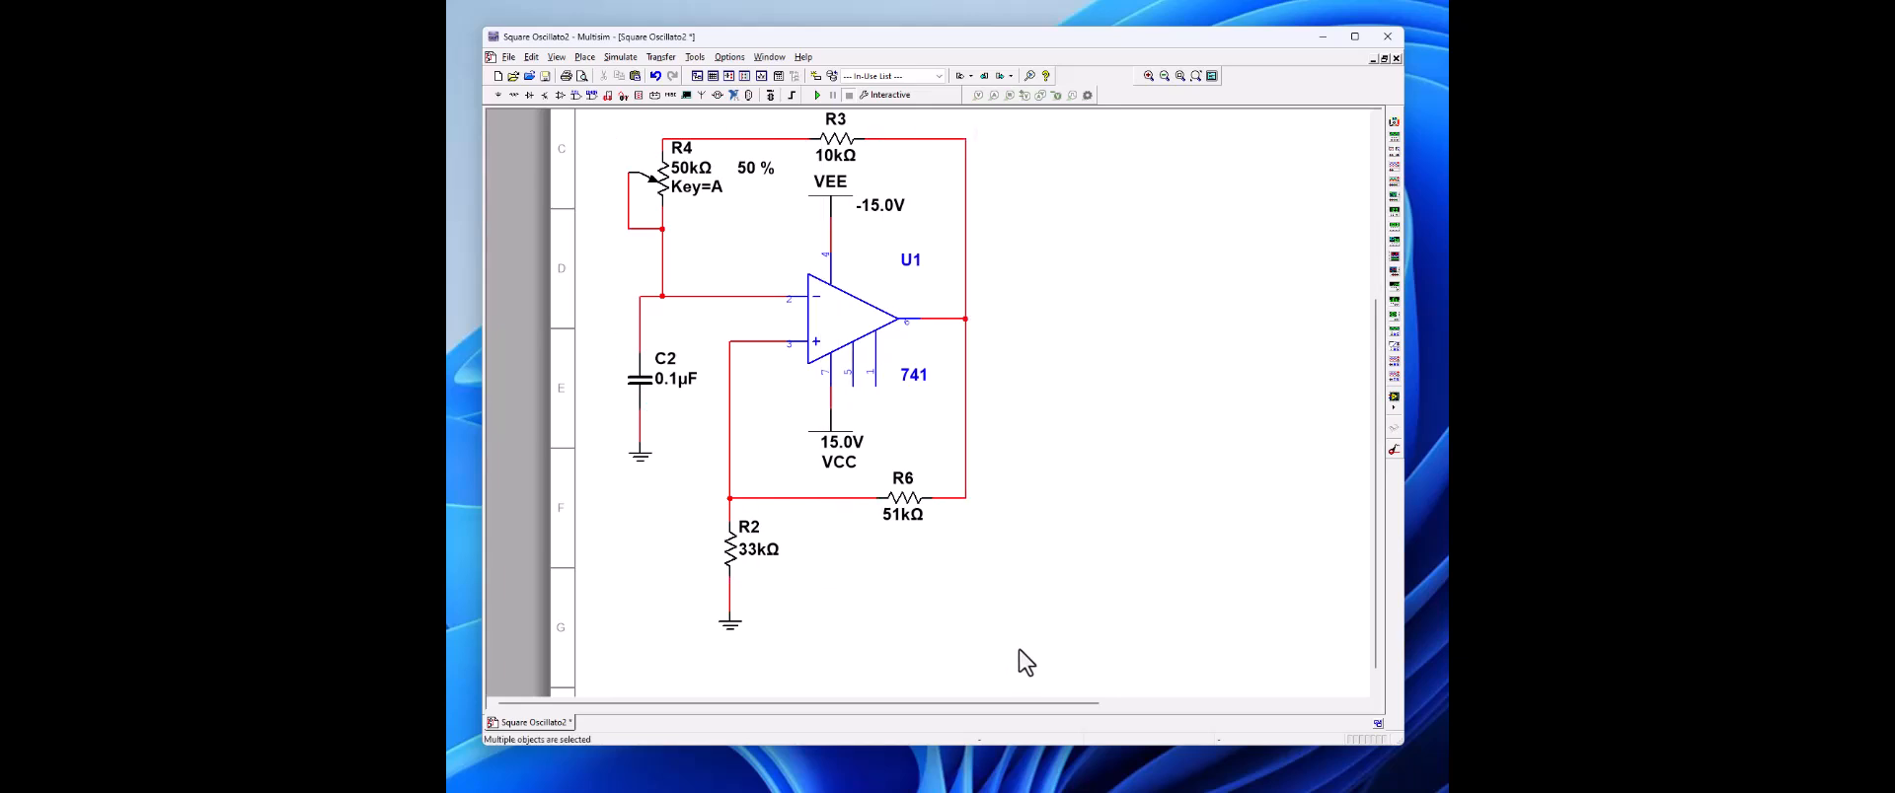
left_click_drag(855, 347, 1080, 383)
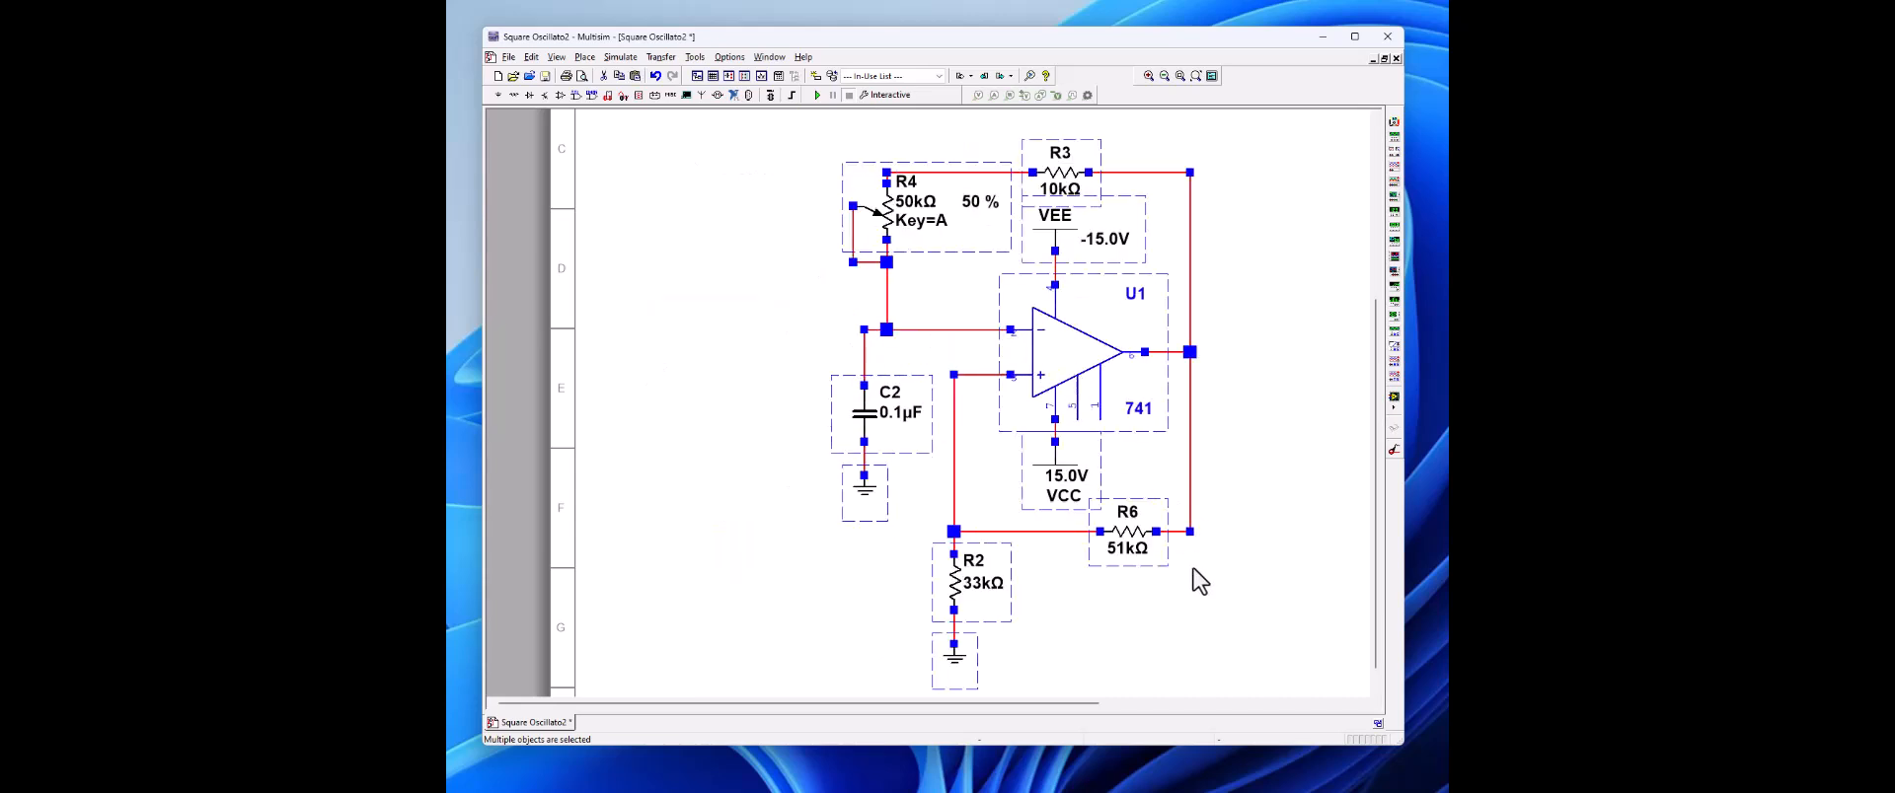
left_click(1148, 616)
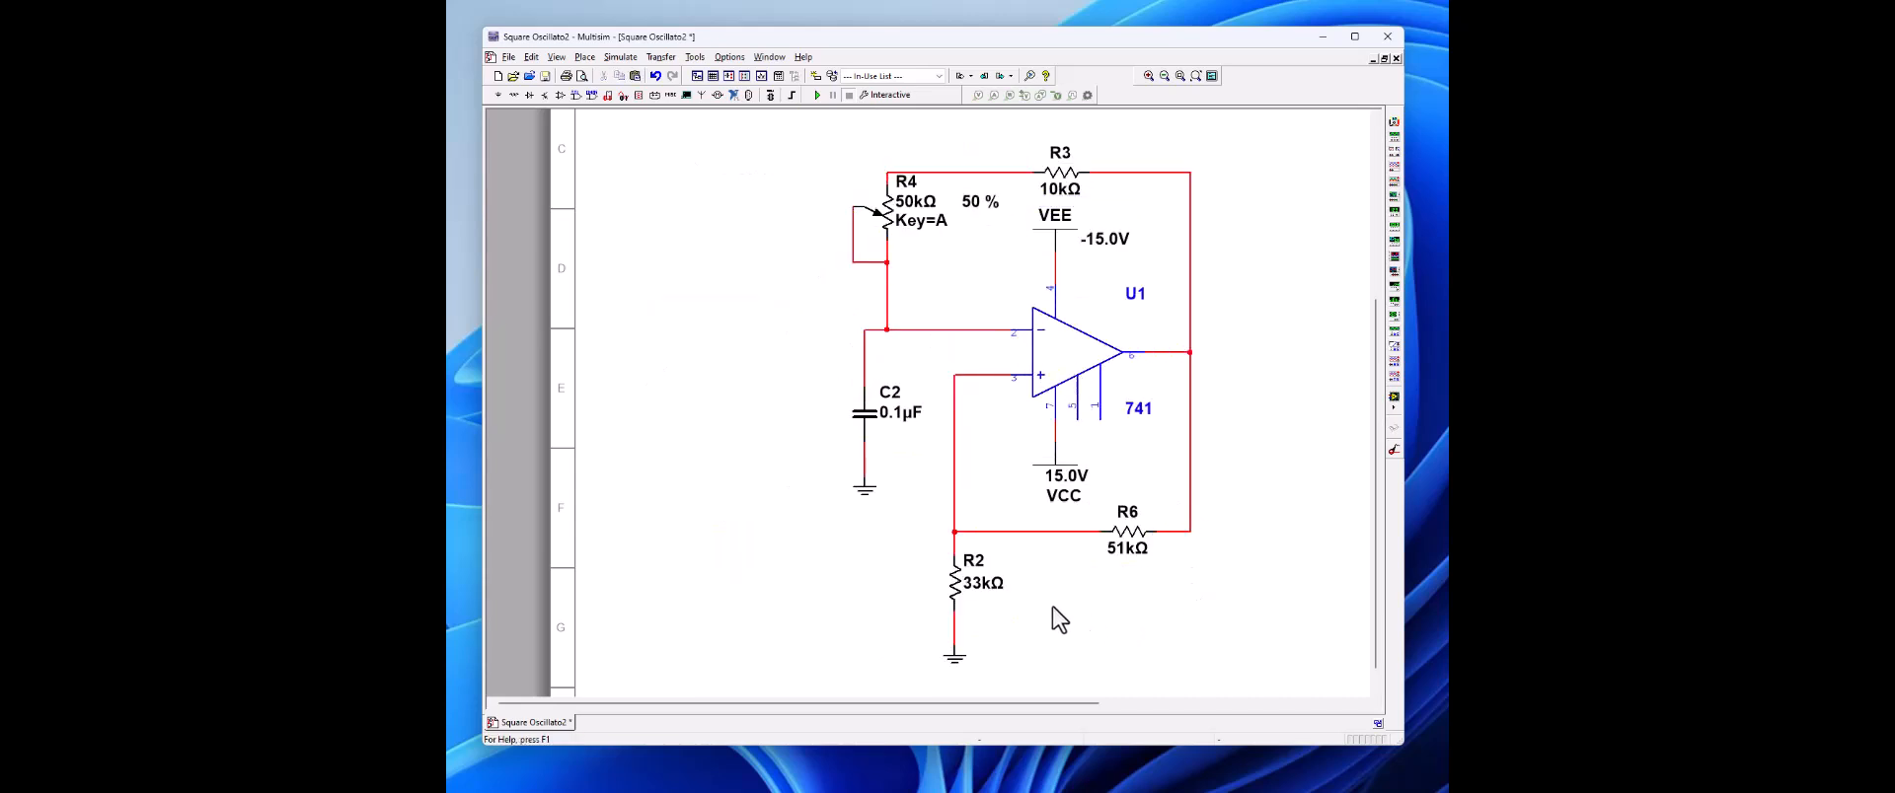
Step: Copy the 0.1 µF capacitor C2 and place the duplicate in the empty area left of the circuit
left_click(874, 413)
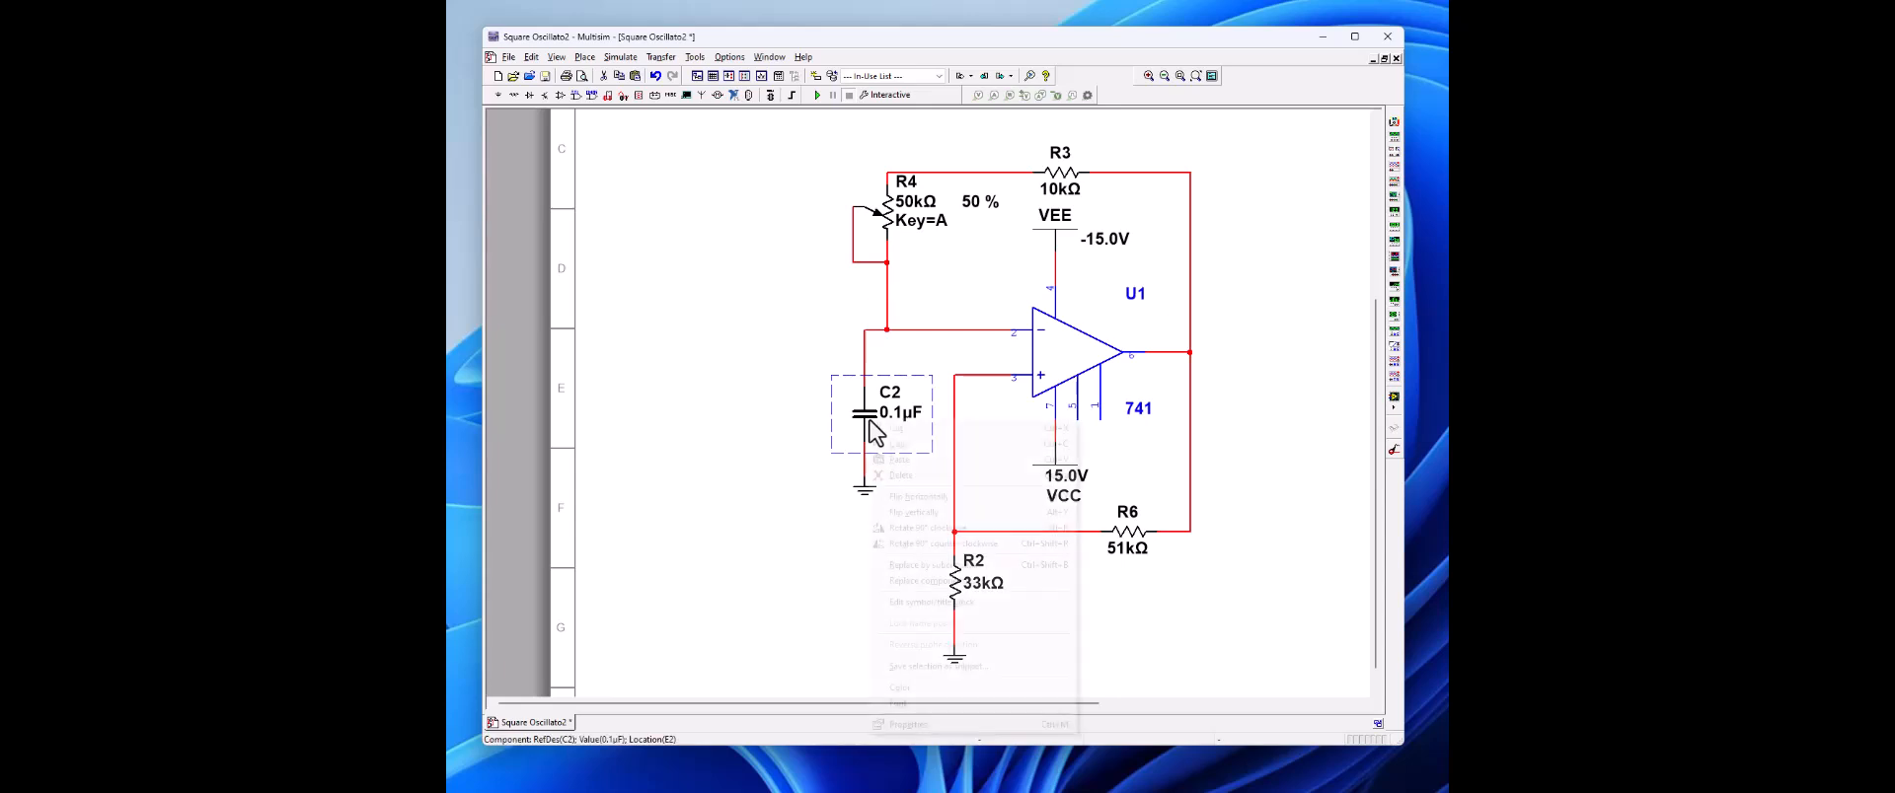
right_click(879, 423)
key("Escape")
right_click(719, 459)
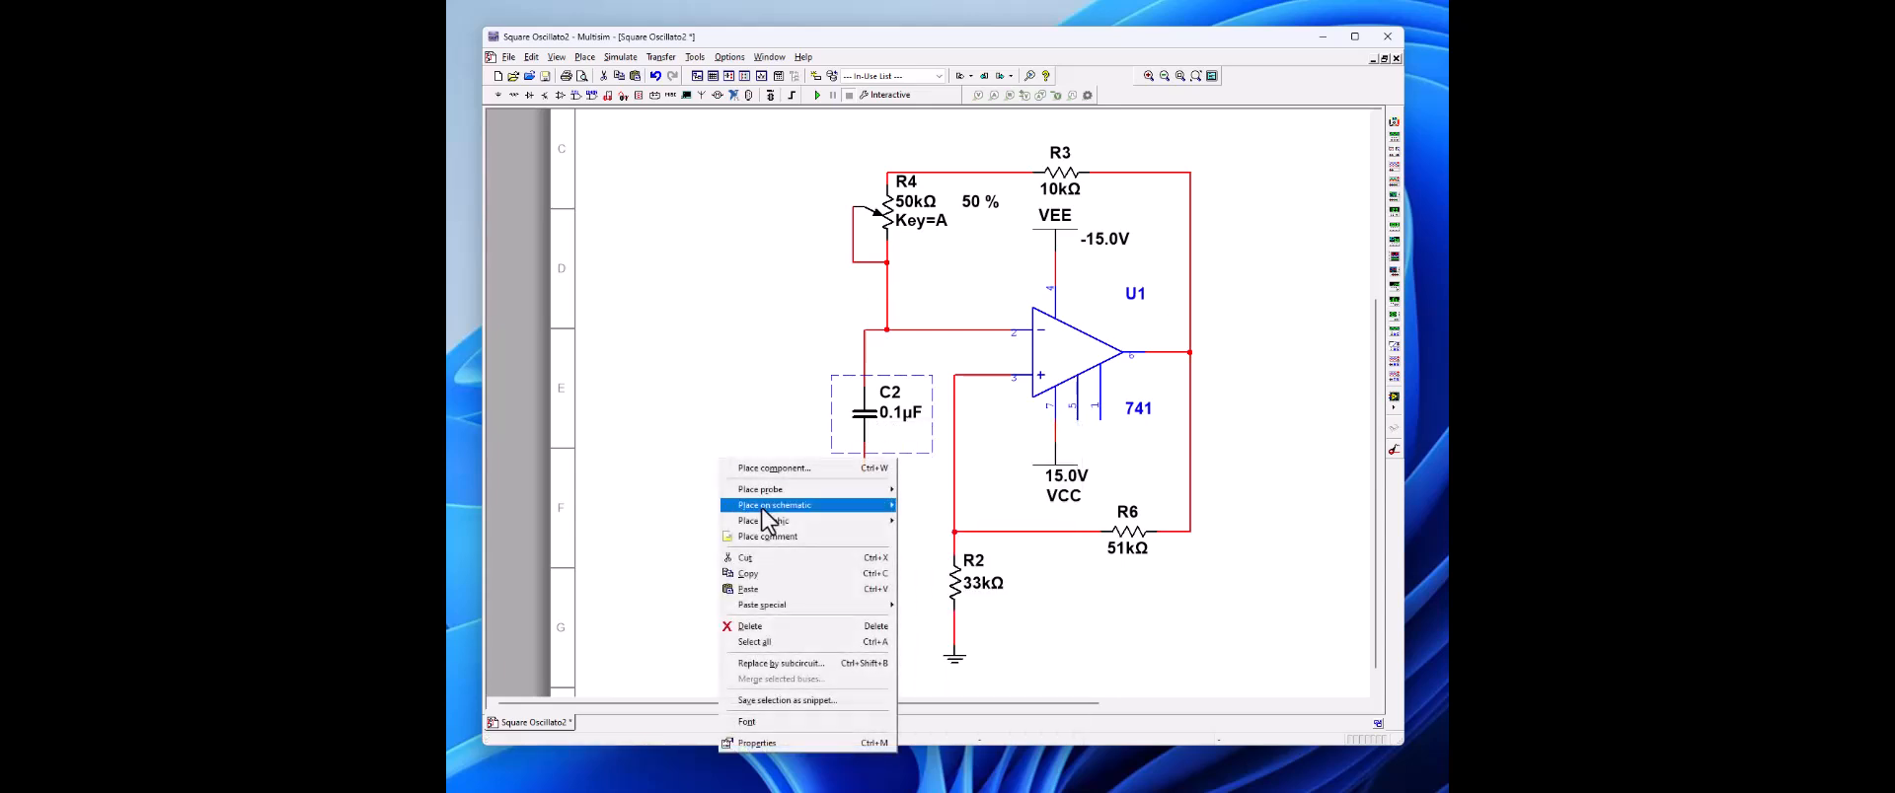
left_click(747, 589)
left_click(640, 499)
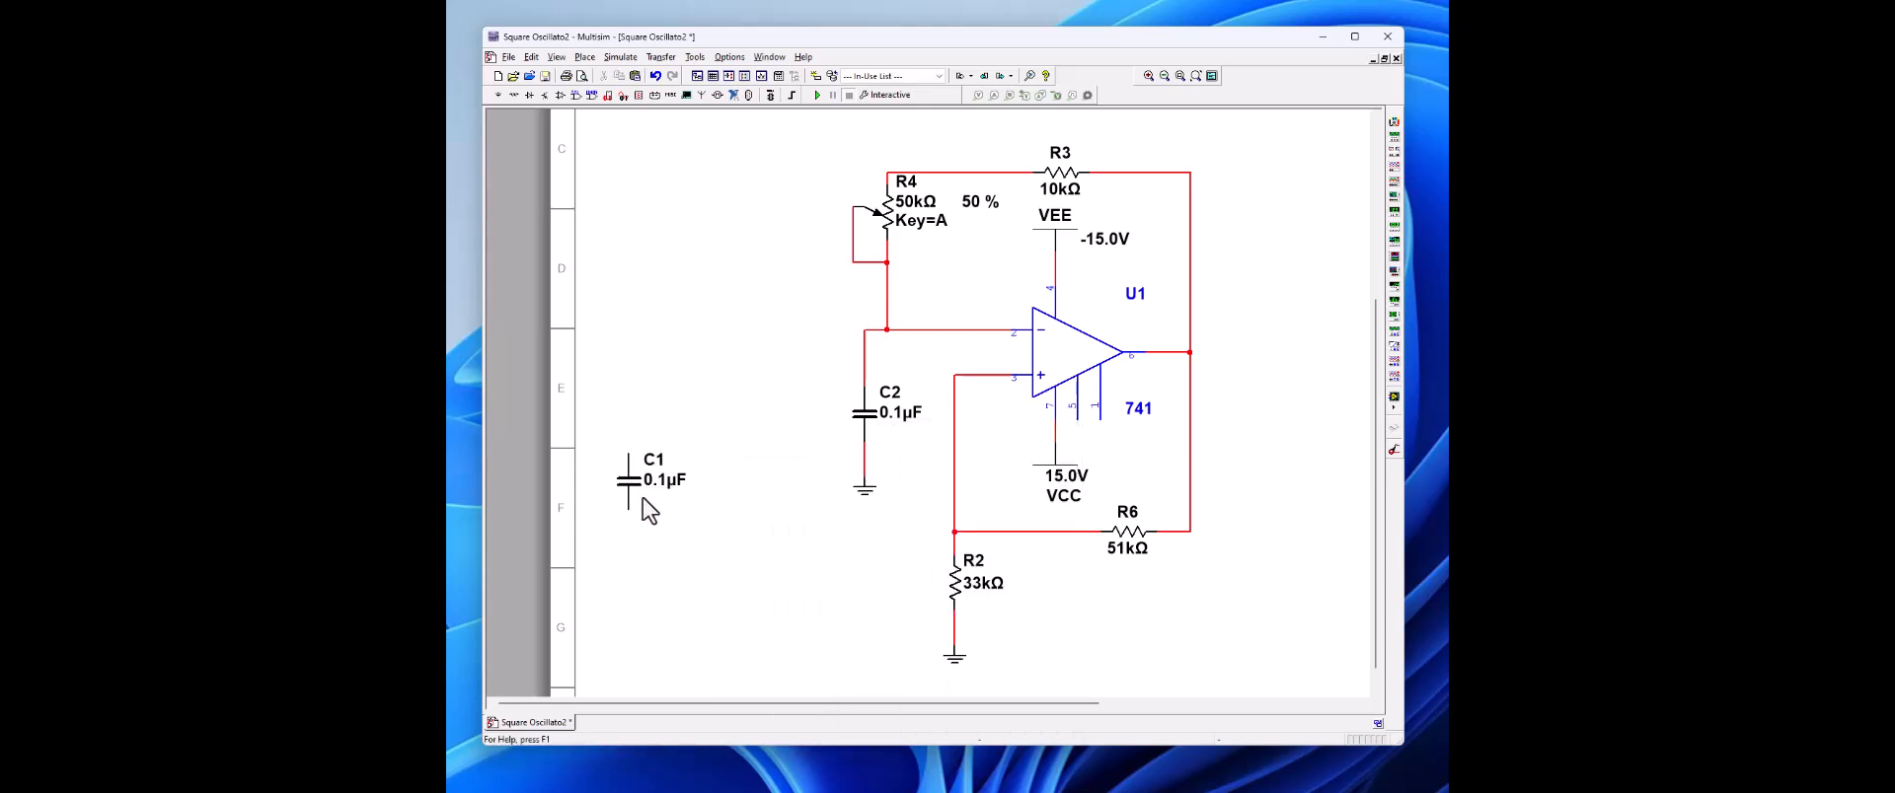
Step: Rotate the copied capacitor C1 90° clockwise and set its capacitance to 0.001 µF
right_click(637, 483)
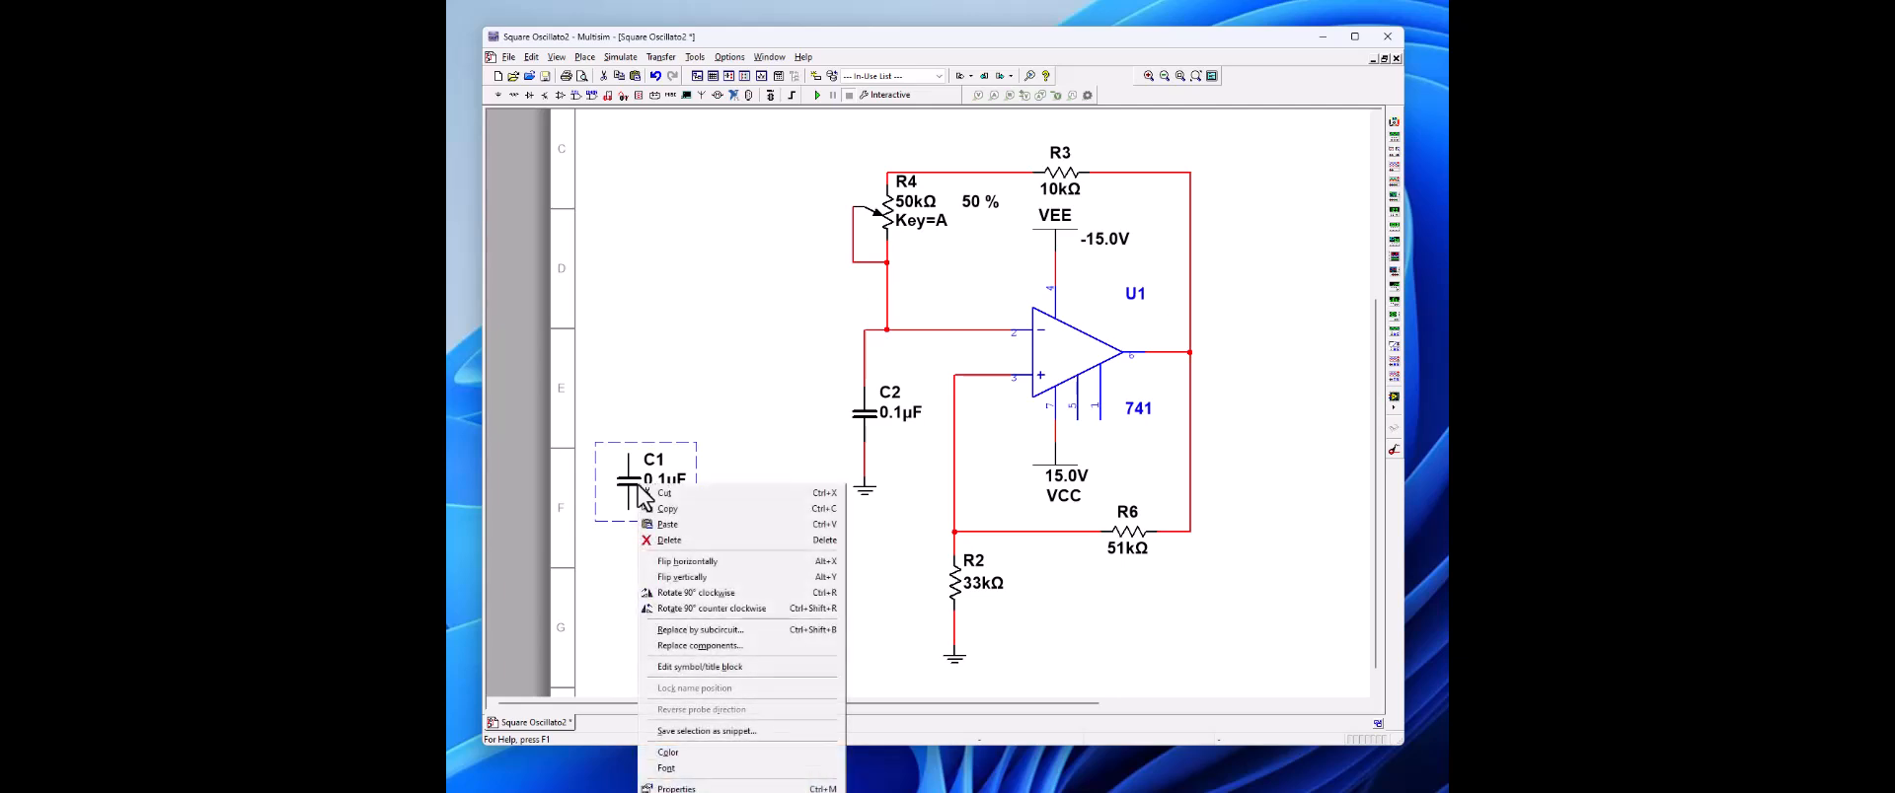
left_click(671, 593)
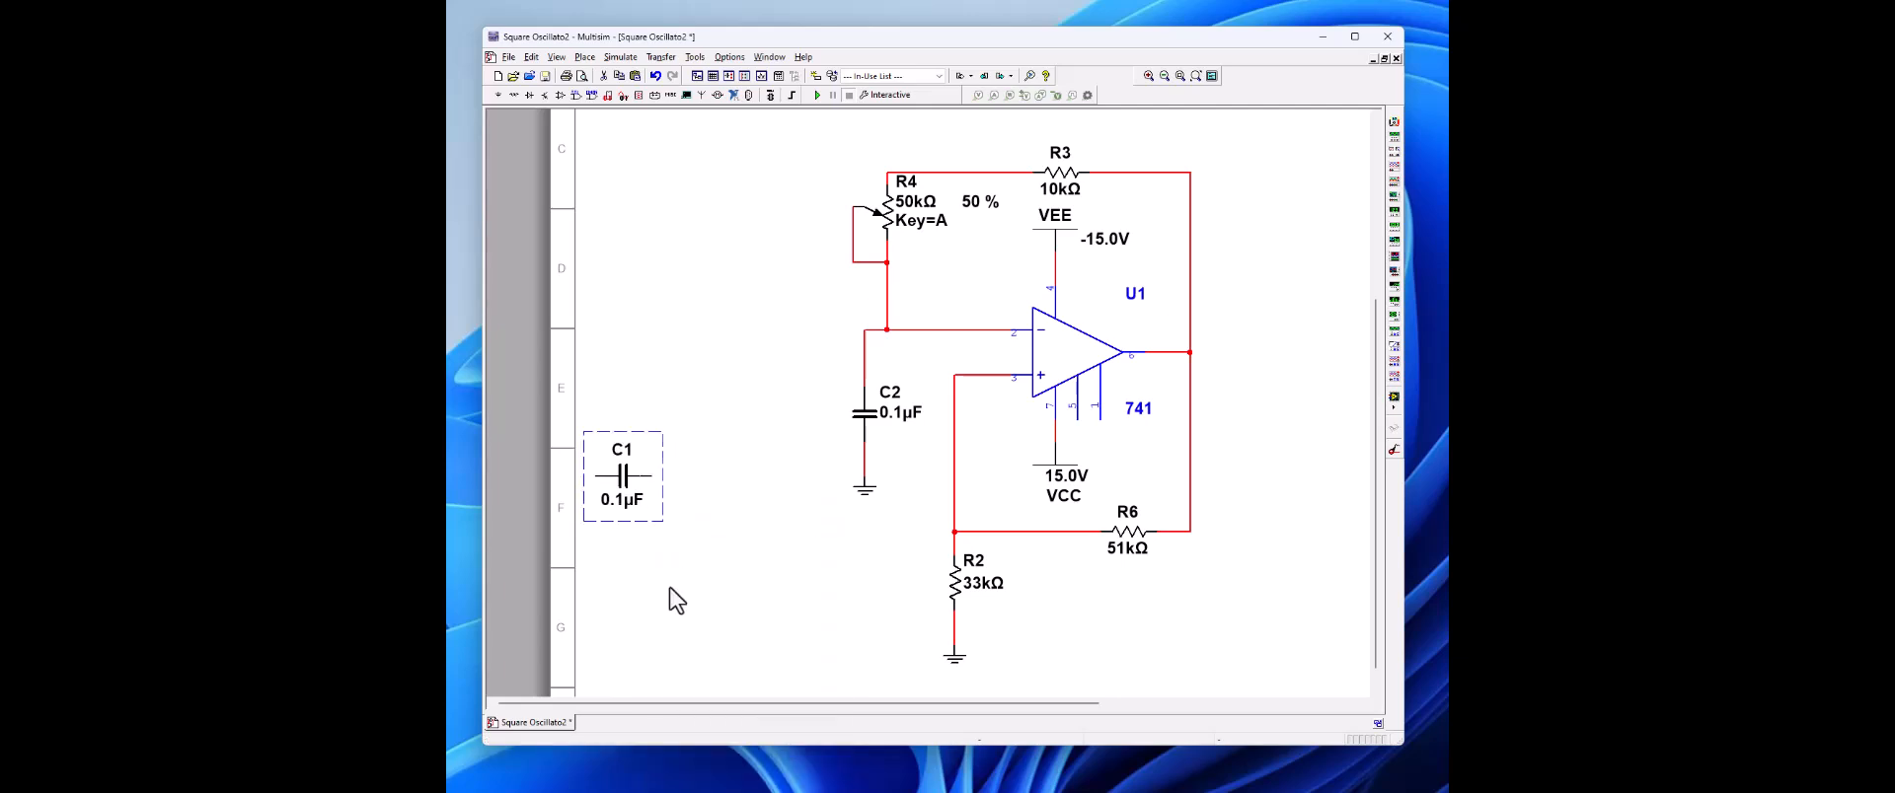
double_click(624, 484)
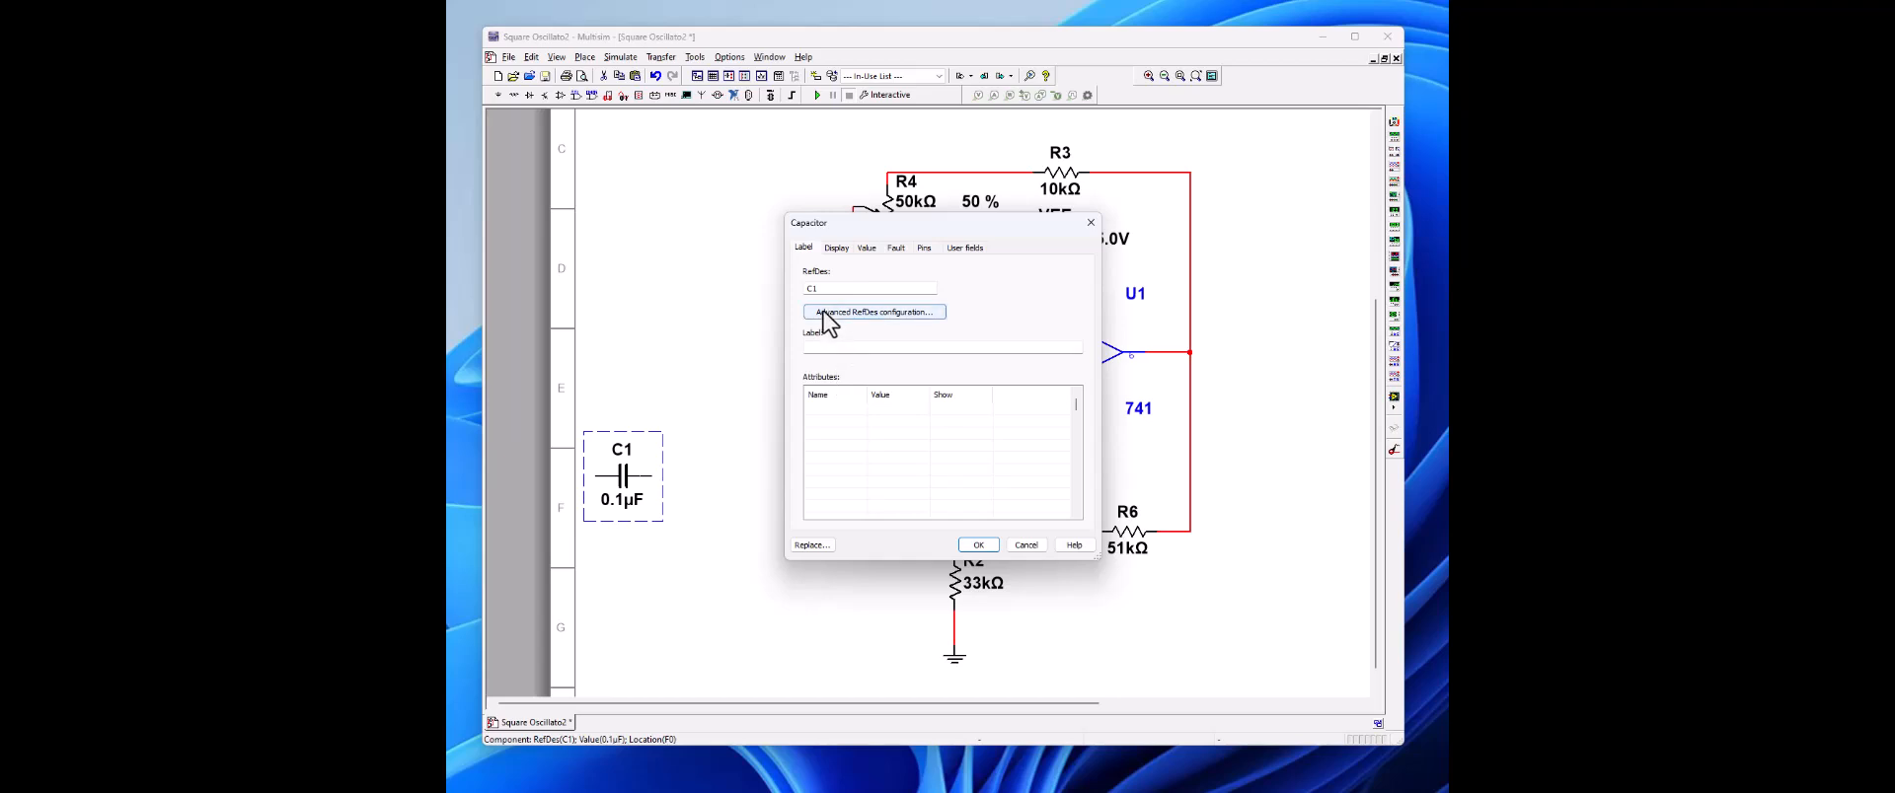
left_click(872, 250)
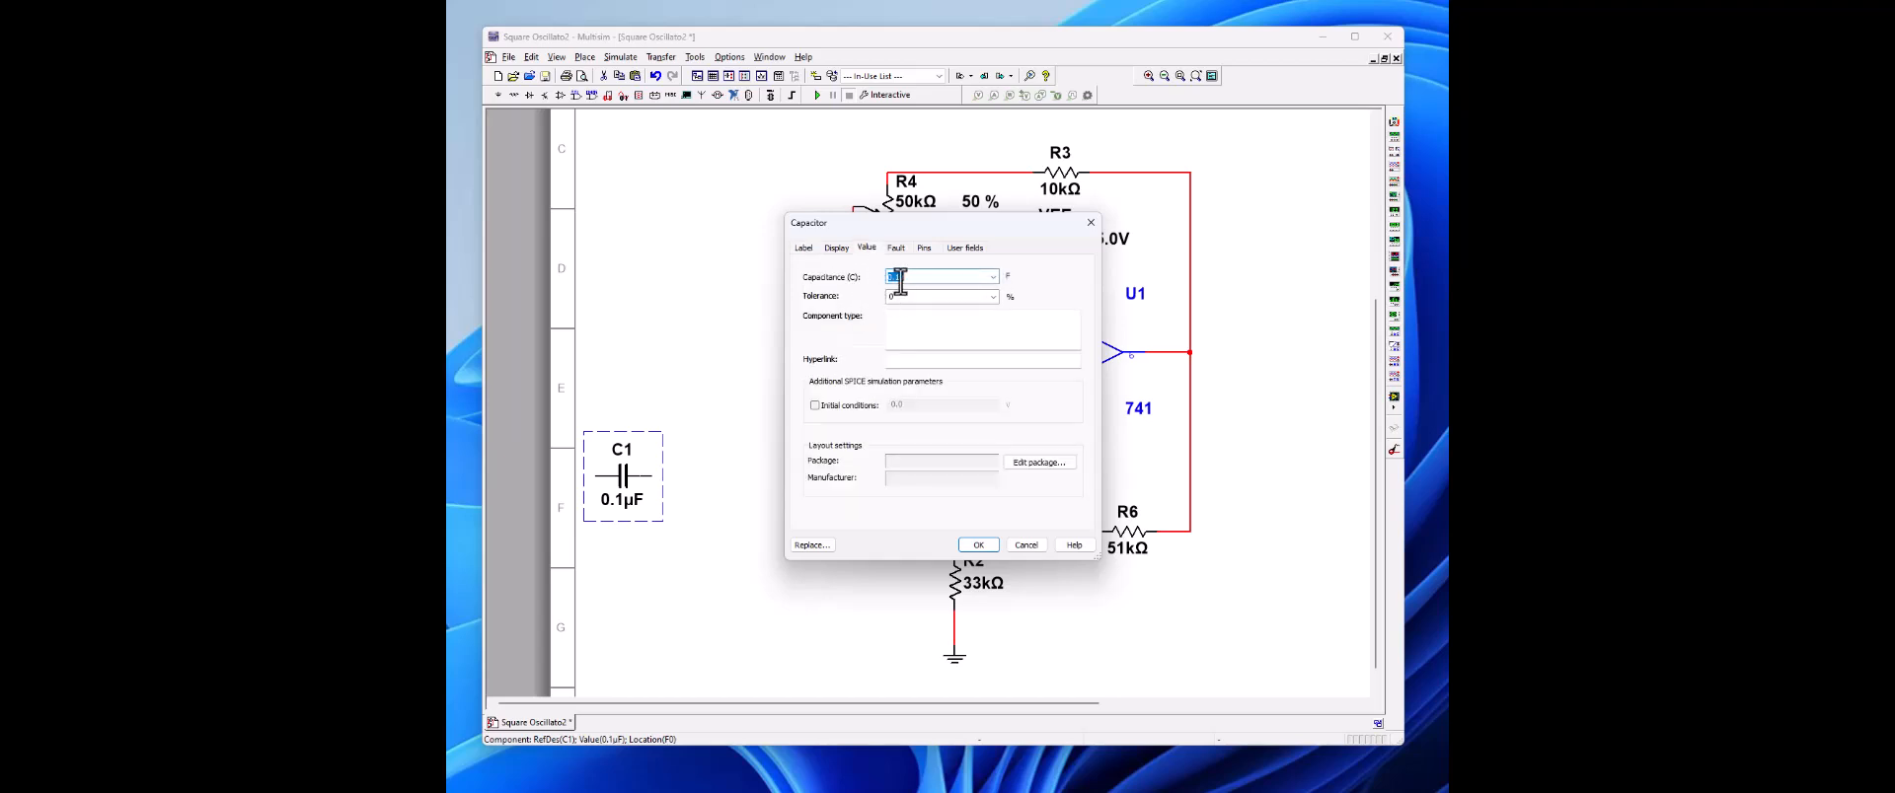
left_click(895, 277)
type("00")
left_click(970, 546)
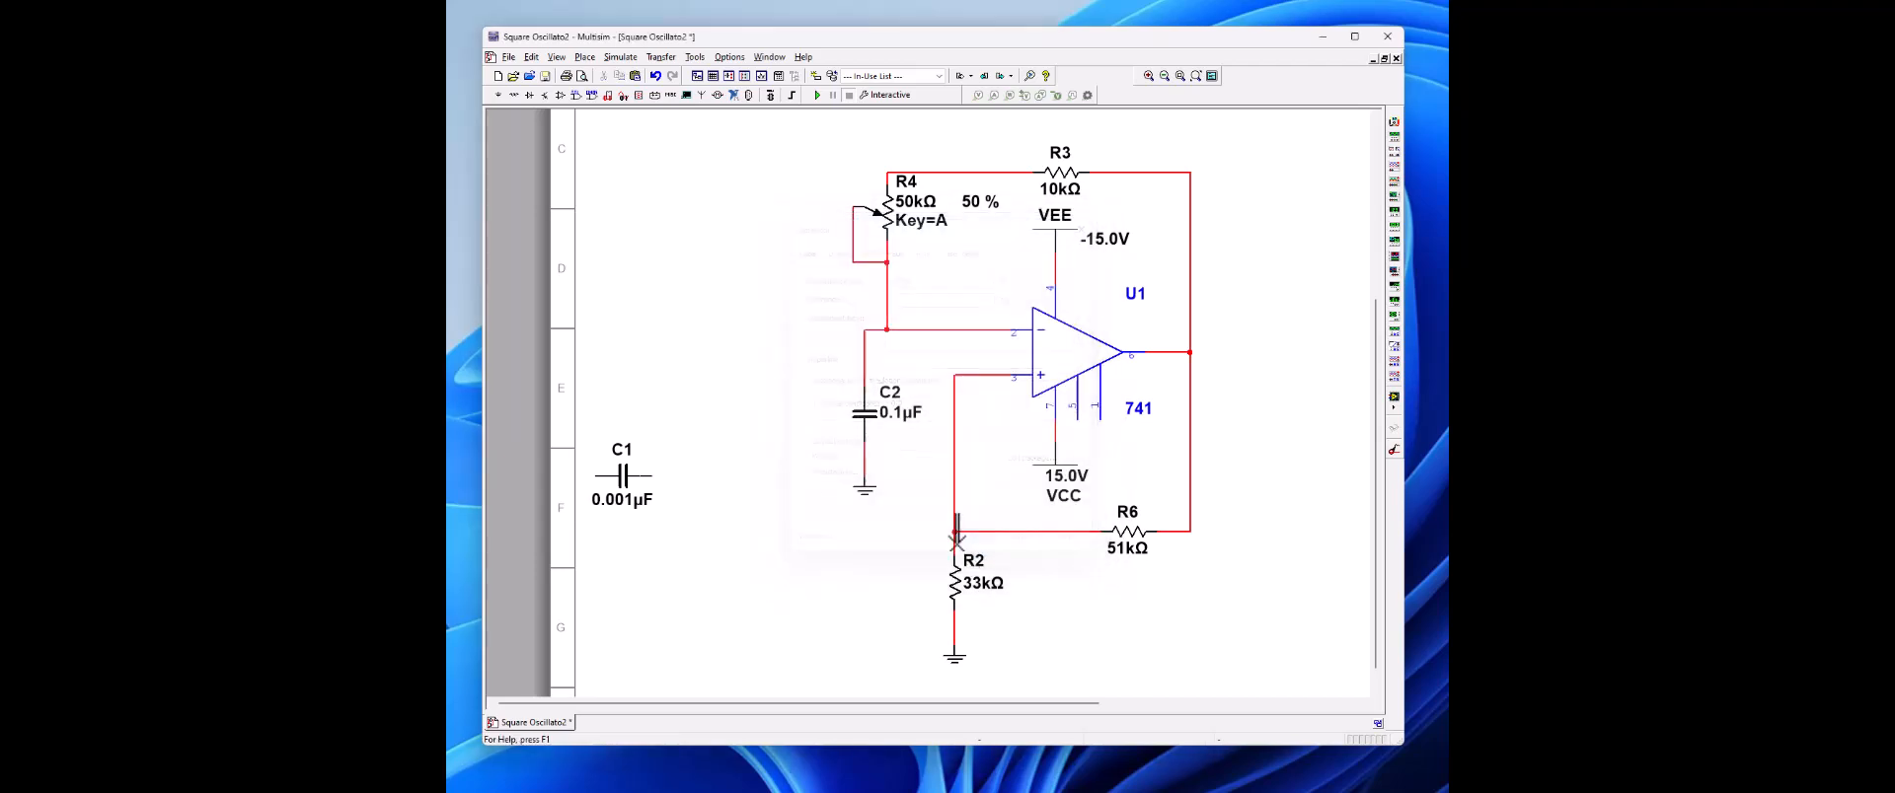
Step: Copy the 51 kΩ resistor R6 and place the duplicate left of R2, in line with R6
right_click(1134, 539)
left_click(665, 552)
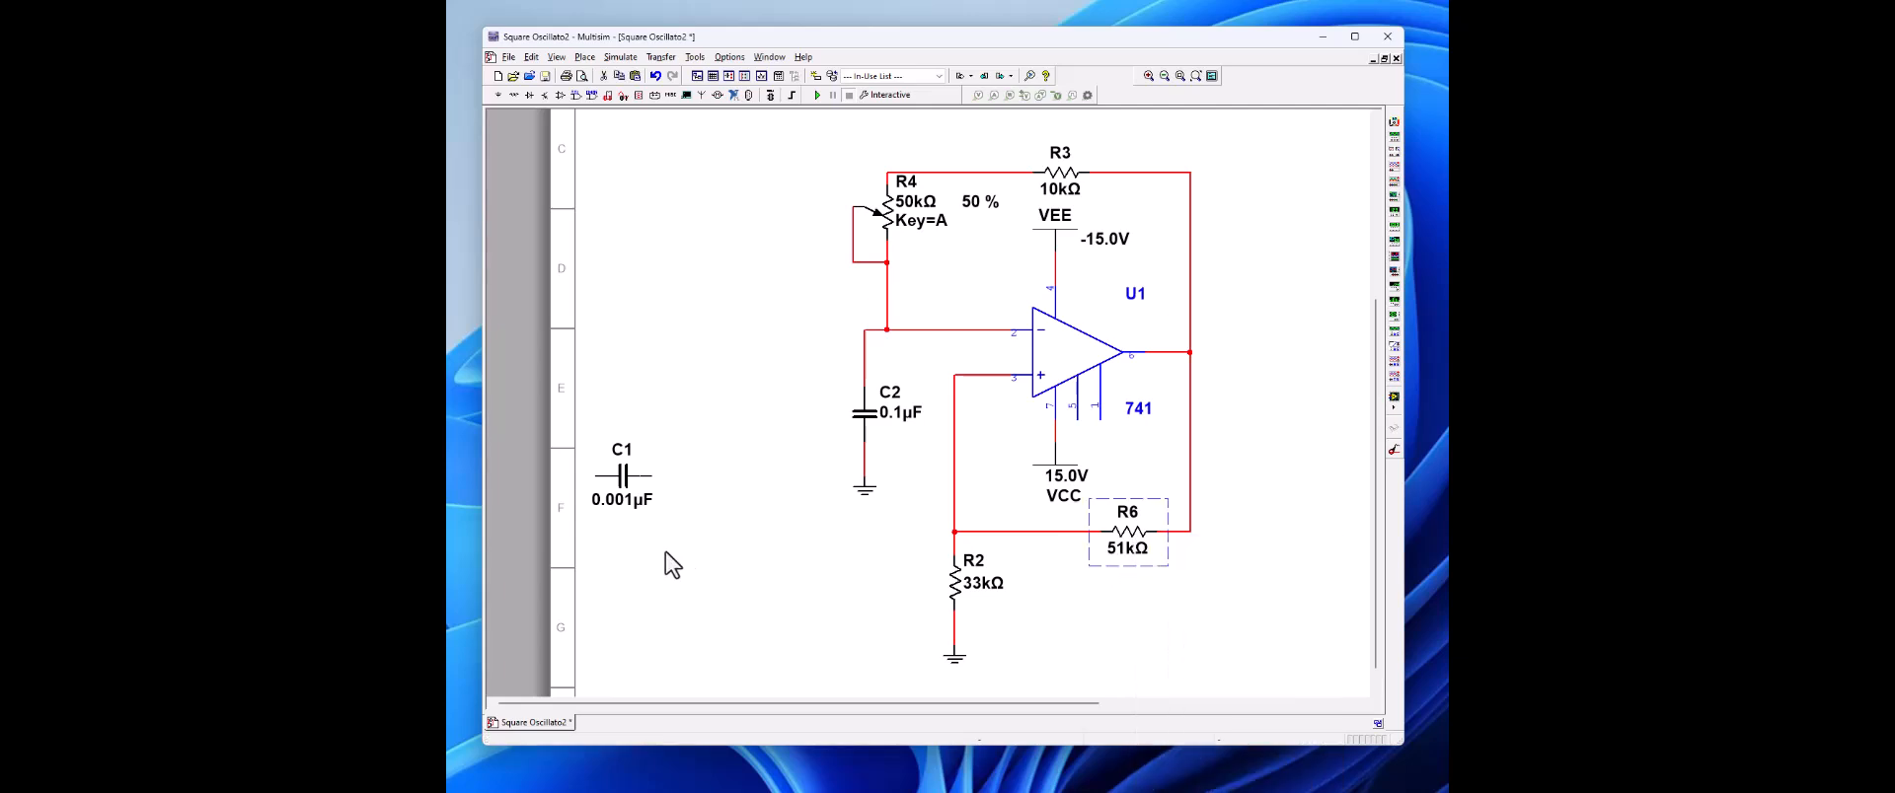
right_click(821, 551)
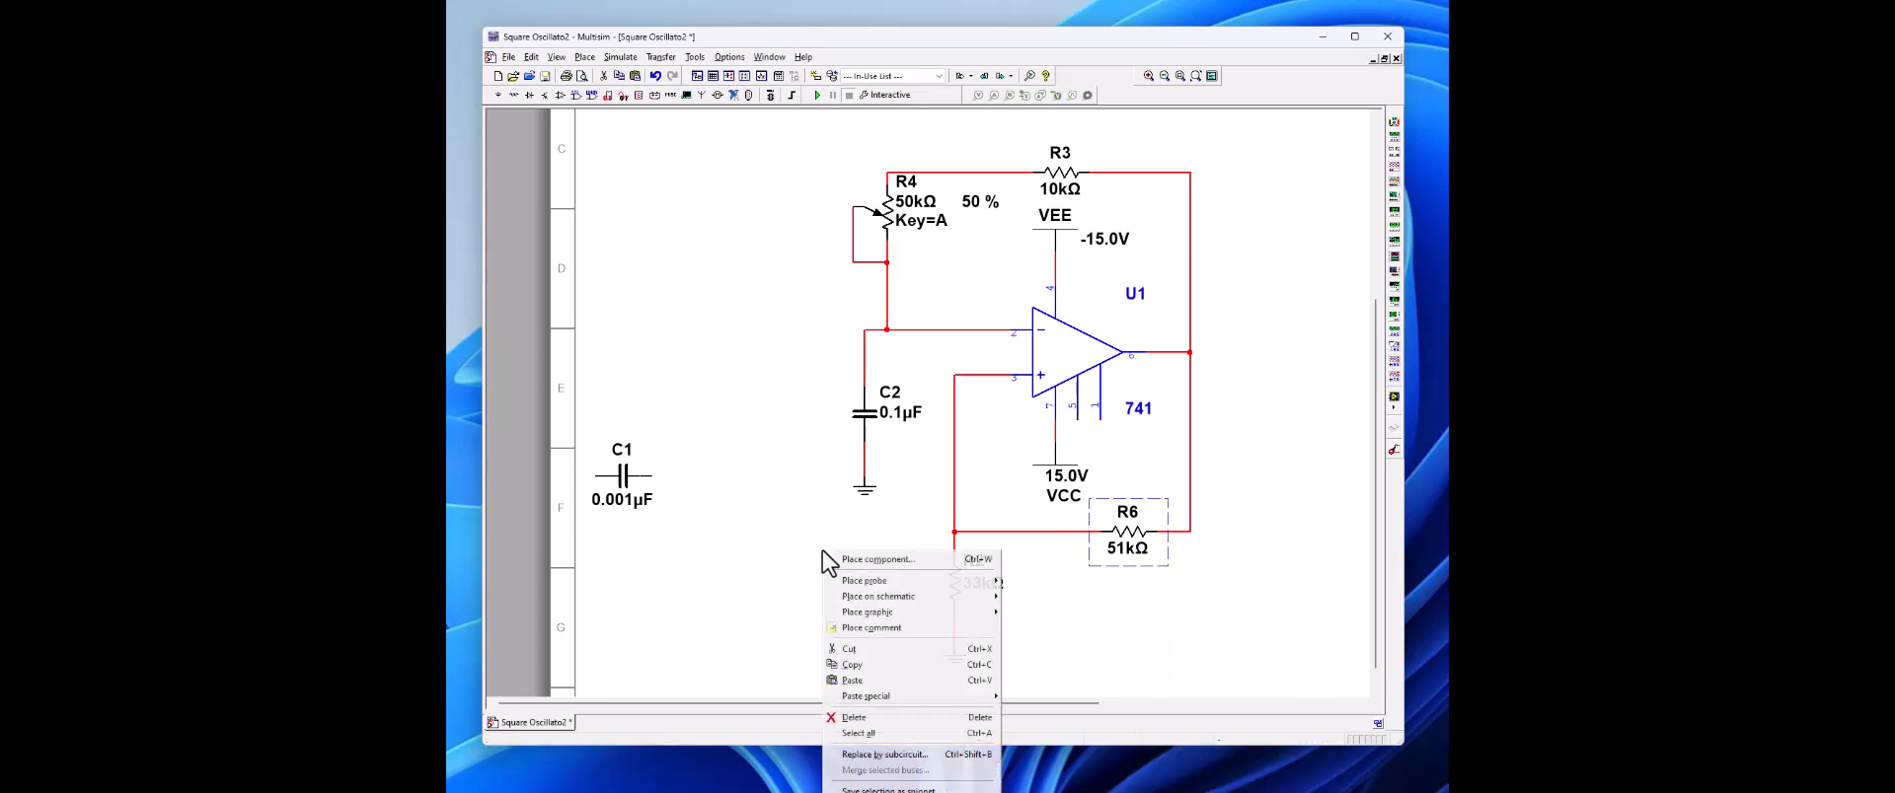
left_click(851, 681)
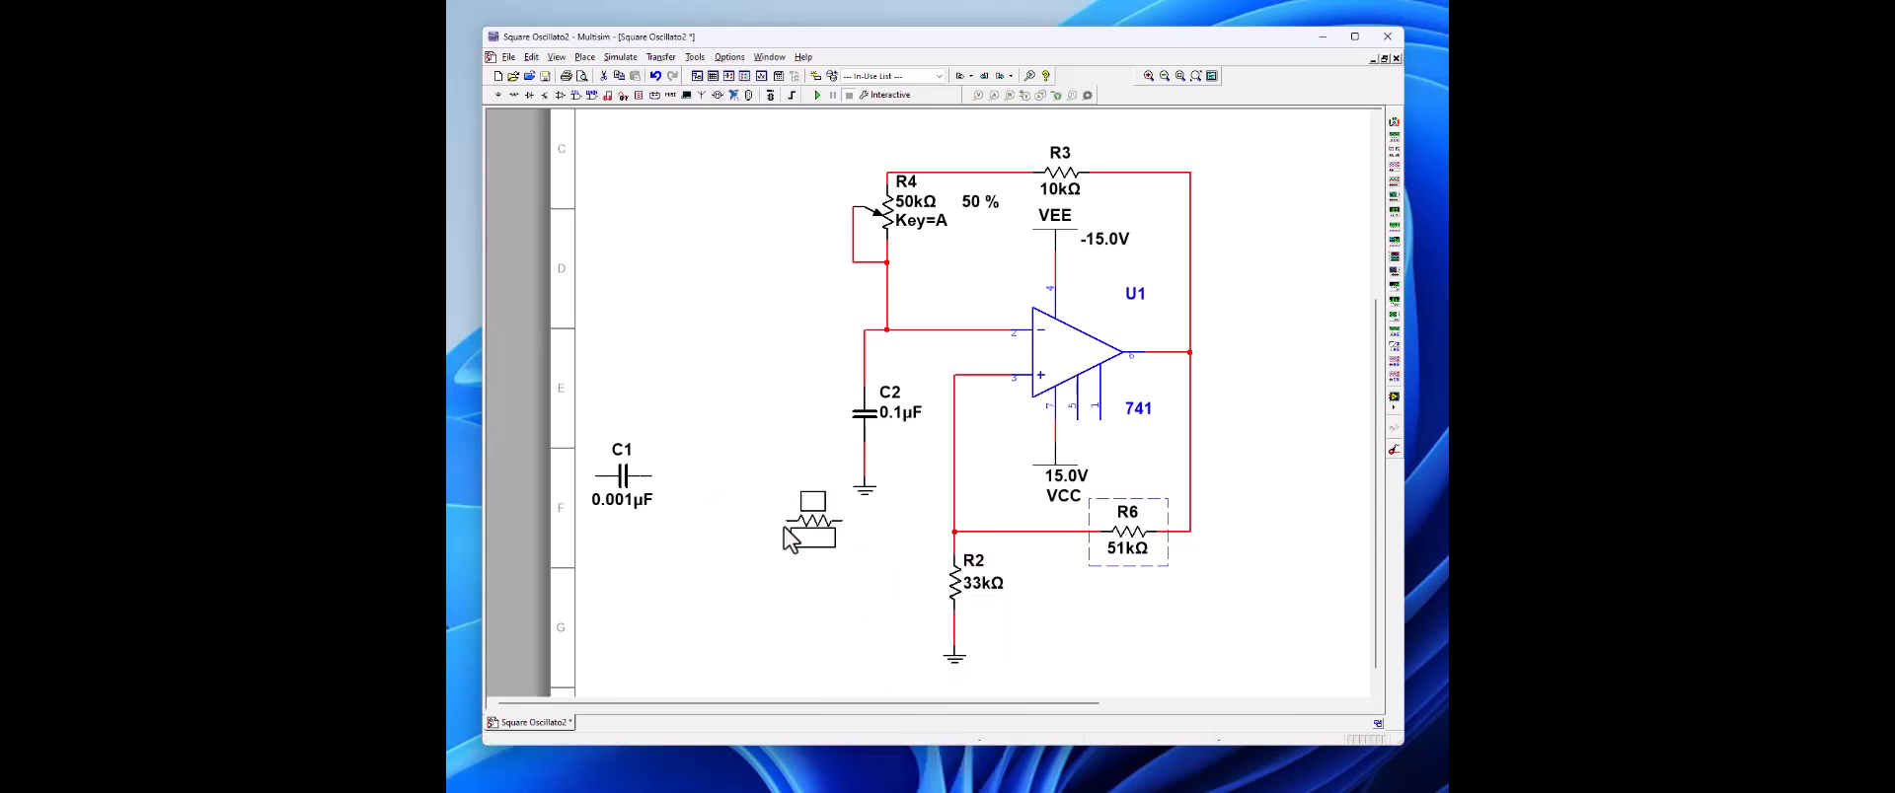
key("Escape")
left_click(790, 542)
Step: Wire the new resistor R1 to the junction of R2 and R6 and set its resistance to 4.7 kΩ
left_click(834, 532)
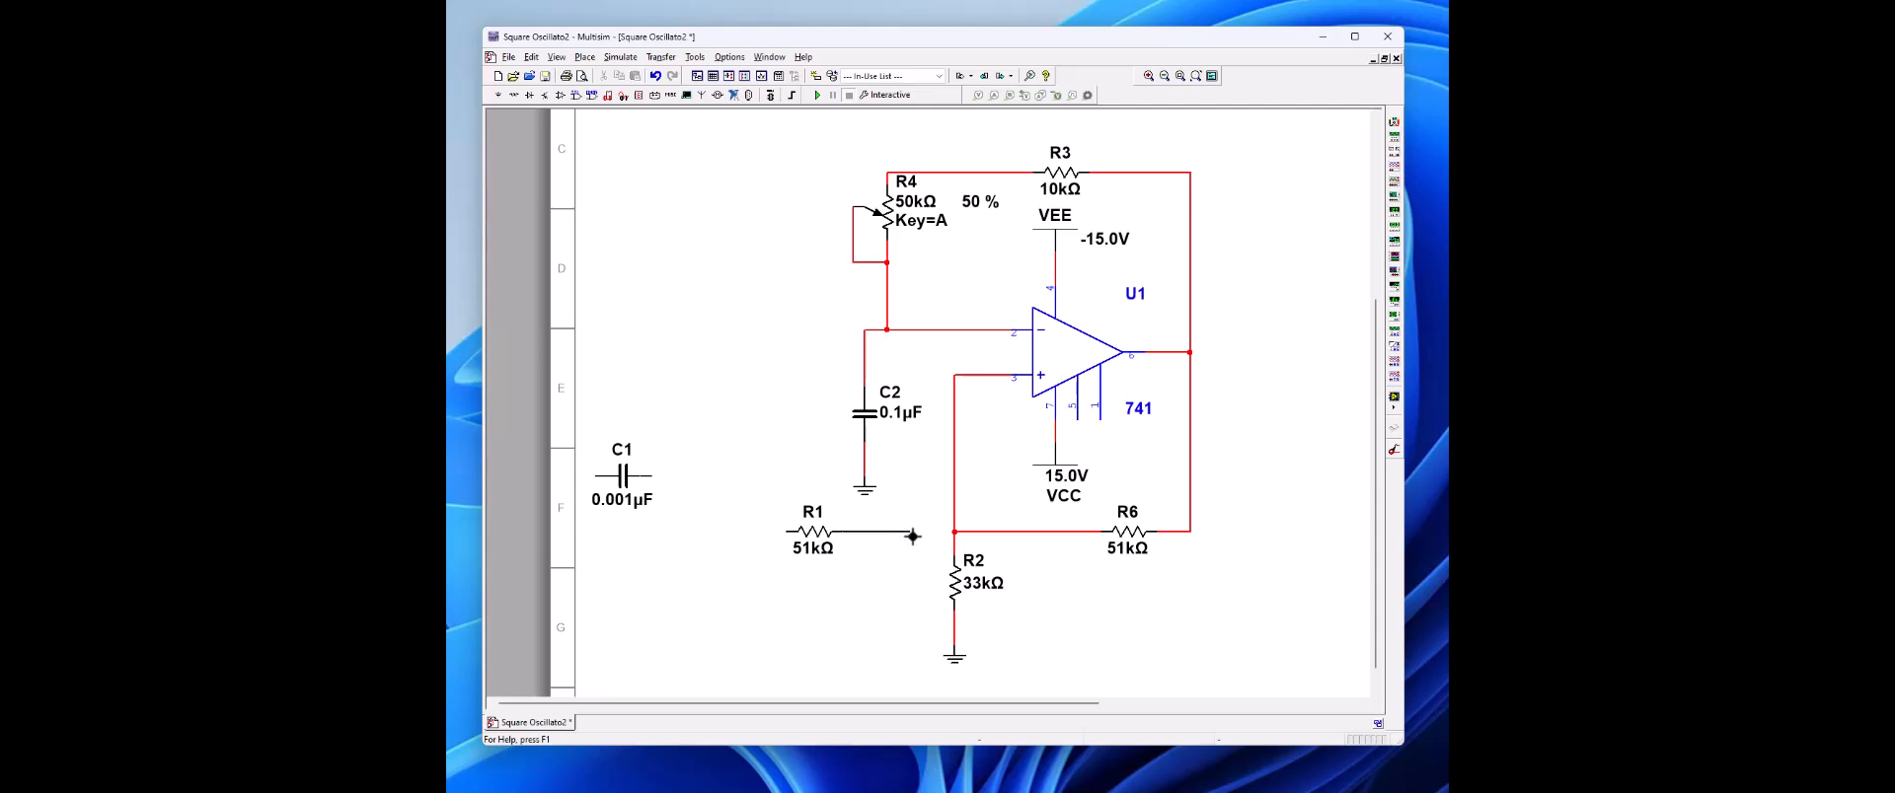
left_click(953, 532)
left_click(808, 534)
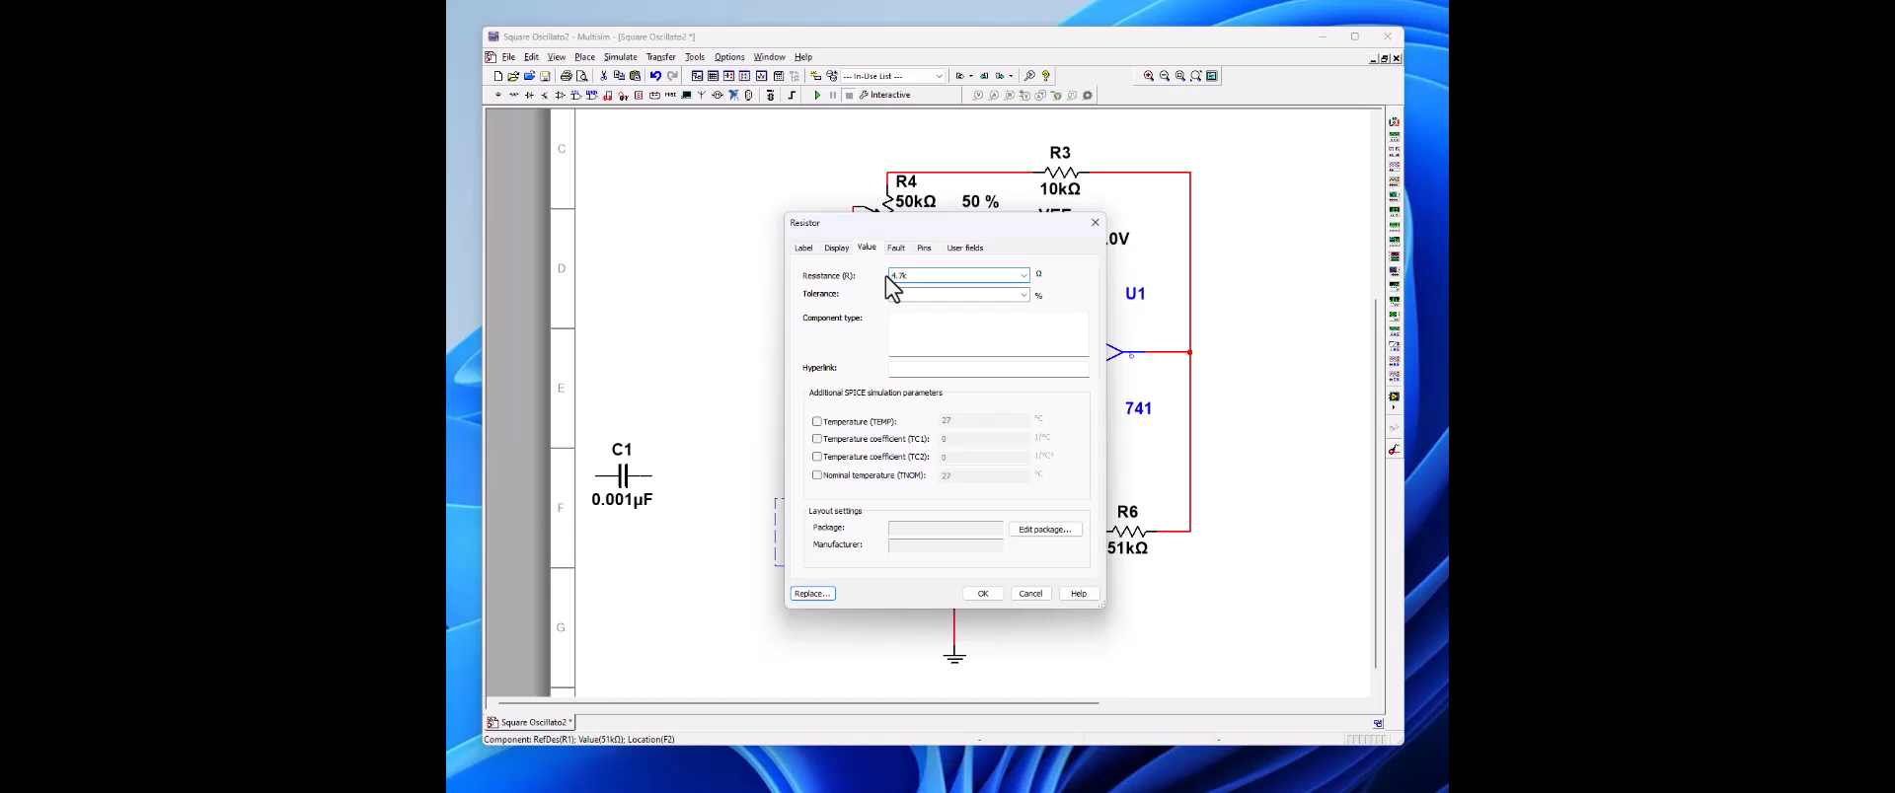
left_click(983, 593)
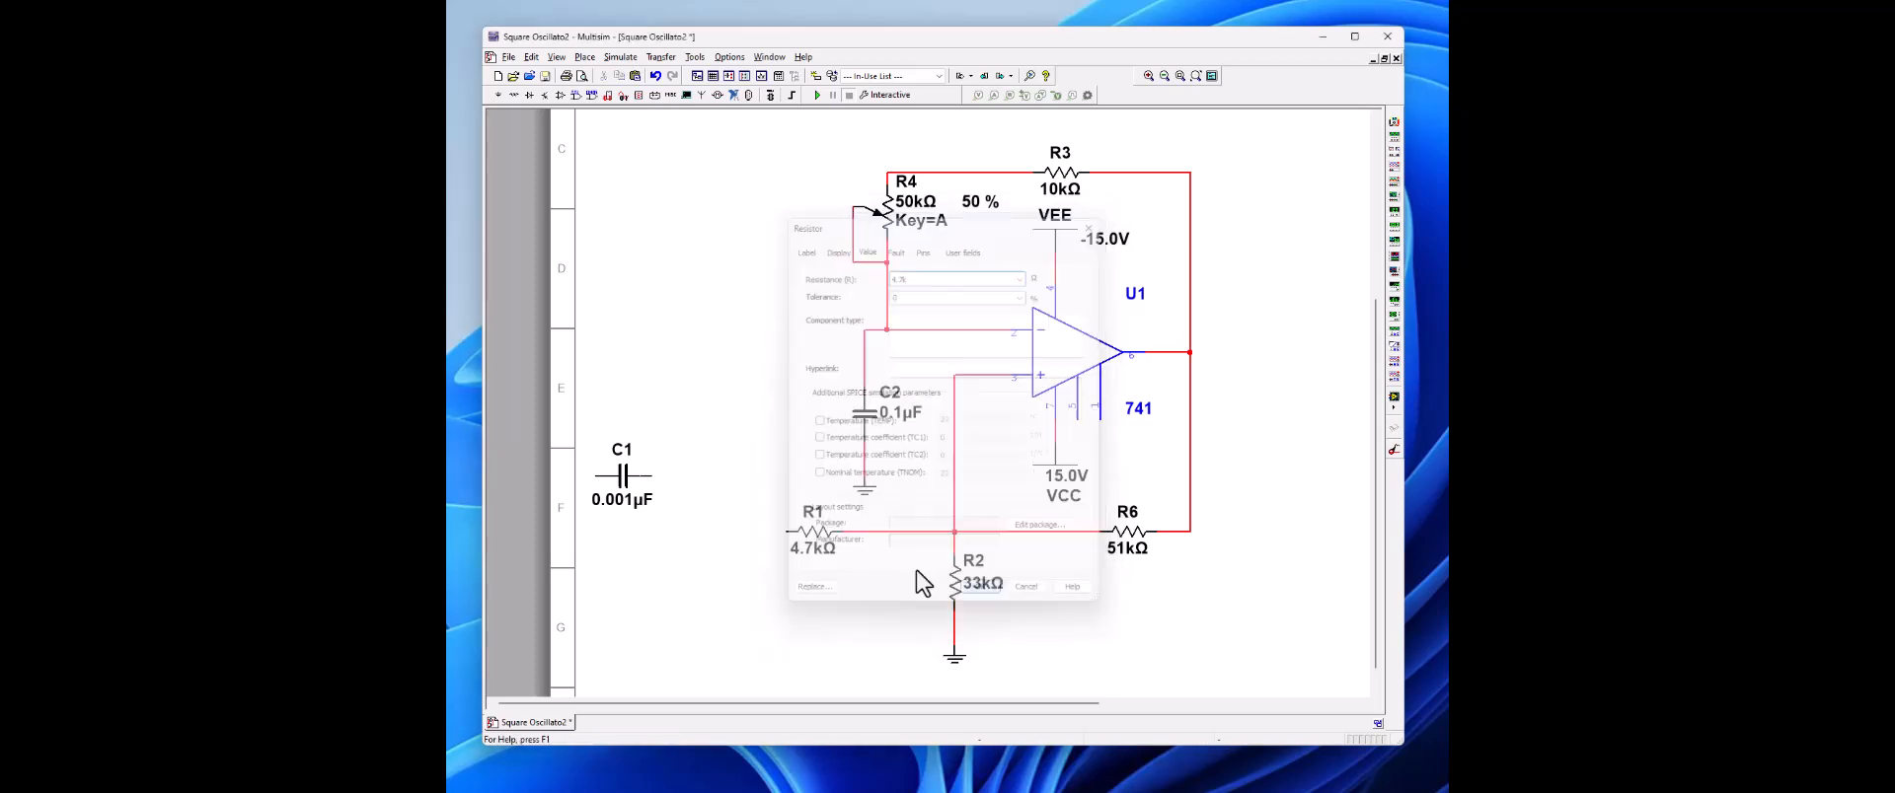
Step: Place the 0.001 µF capacitor C1 in series with the free end of the 4.7 kΩ resistor R1
left_click(622, 476)
key("ctrl+c")
key("ctrl+v")
left_click_drag(736, 536, 753, 534)
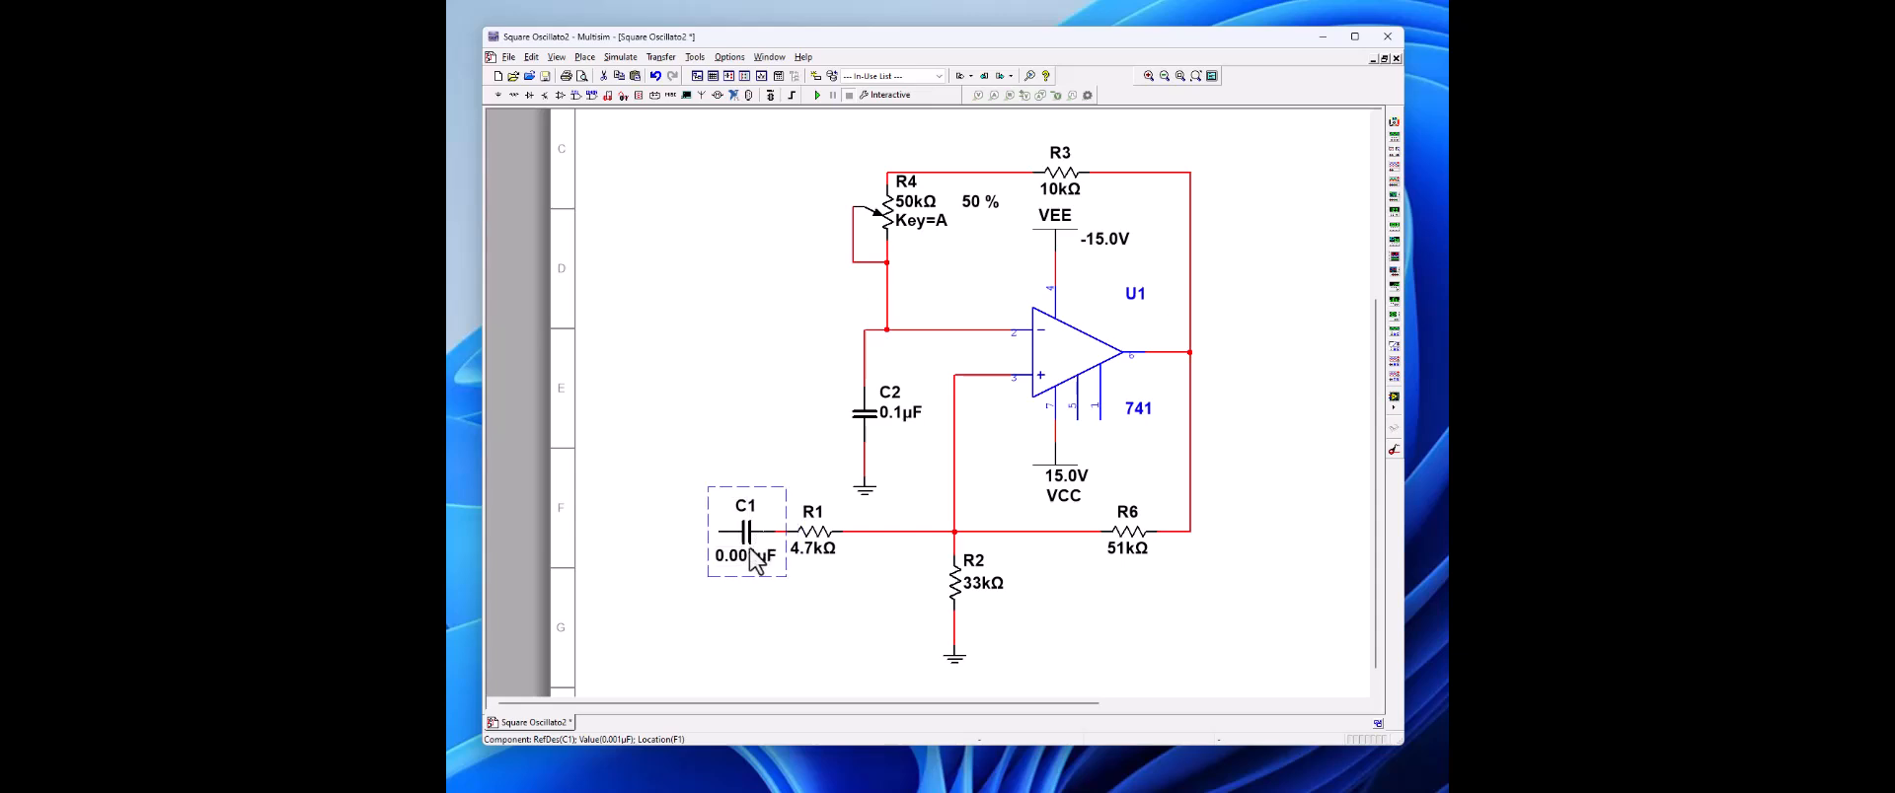
left_click(766, 609)
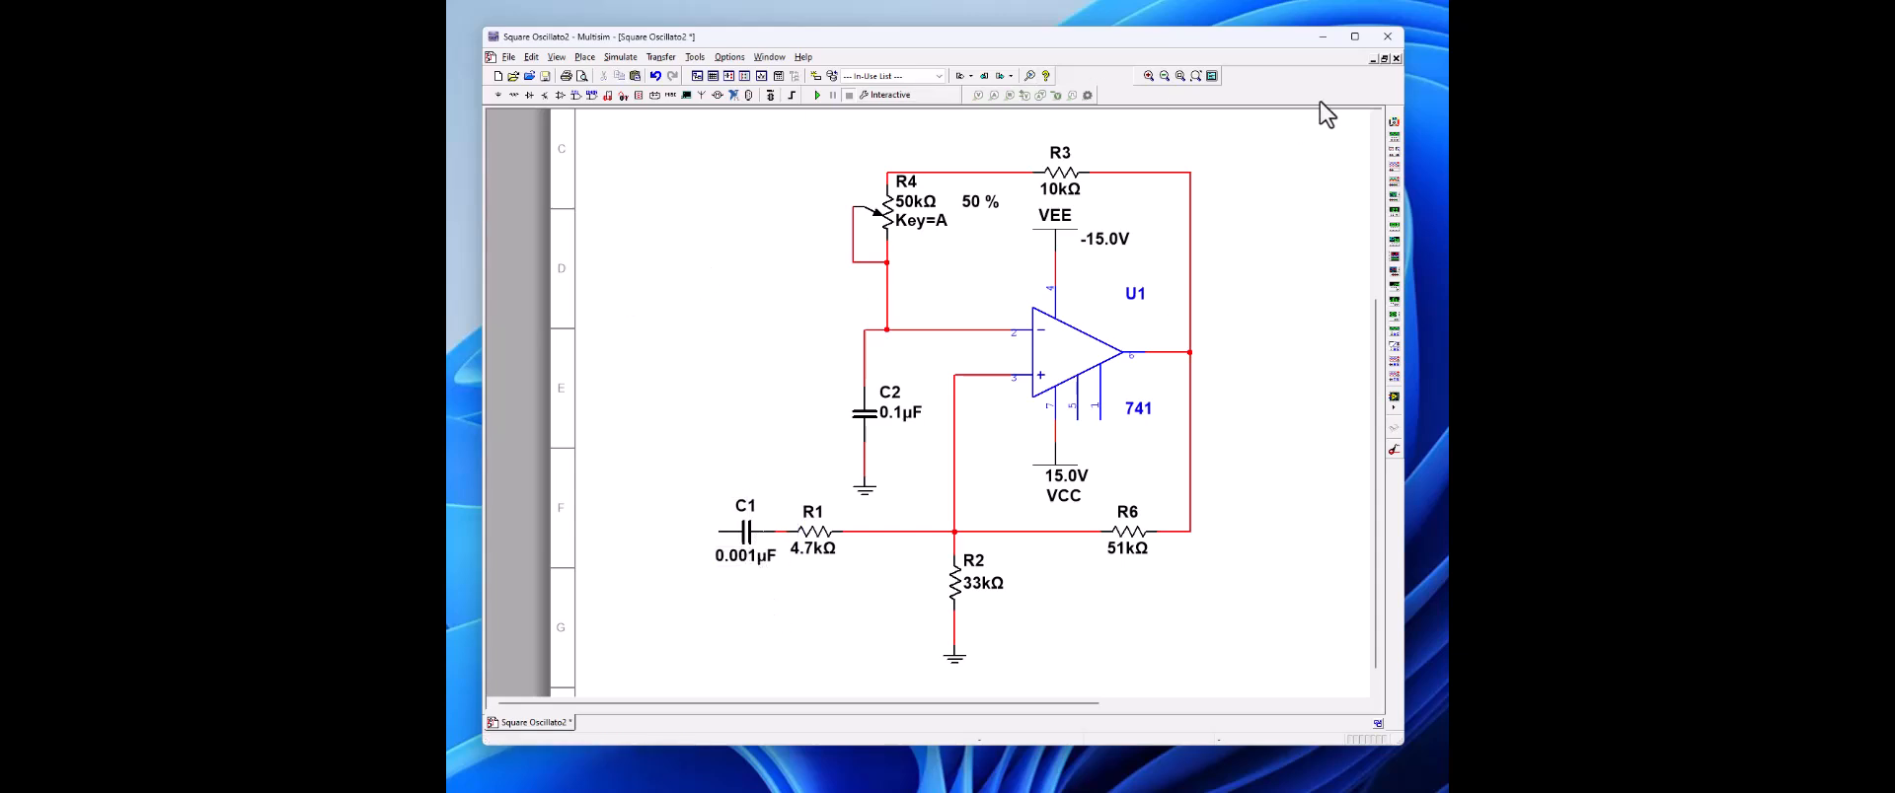
Step: Place a function generator left of C2 and attach a copy of R2's ground symbol to its COM terminal
left_click(1395, 148)
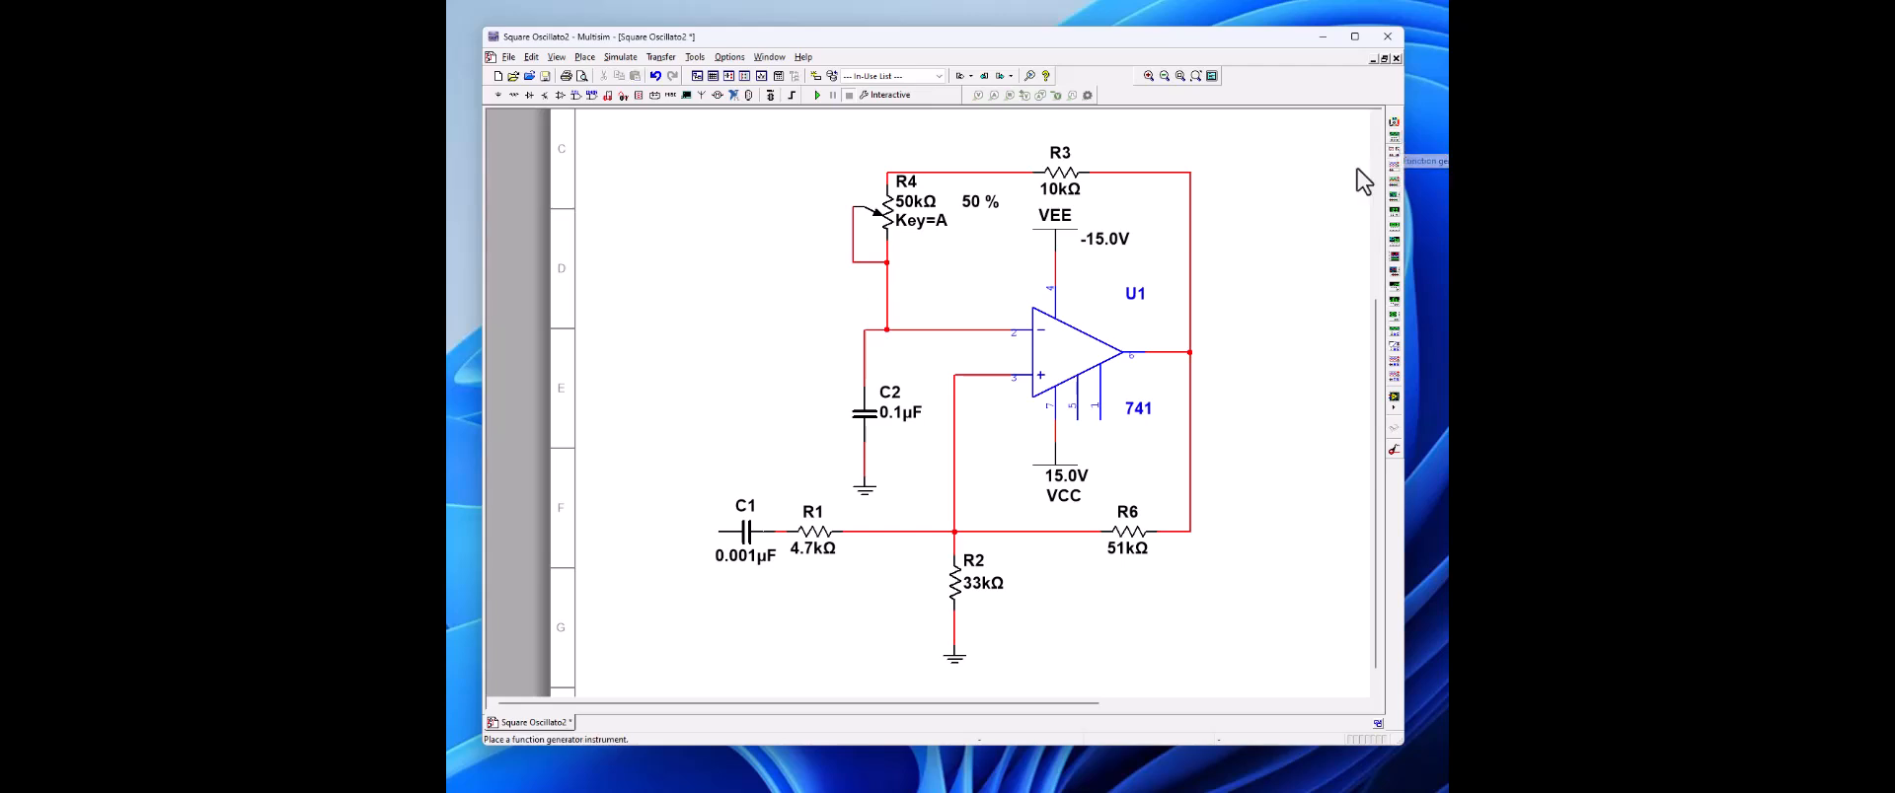
left_click(671, 393)
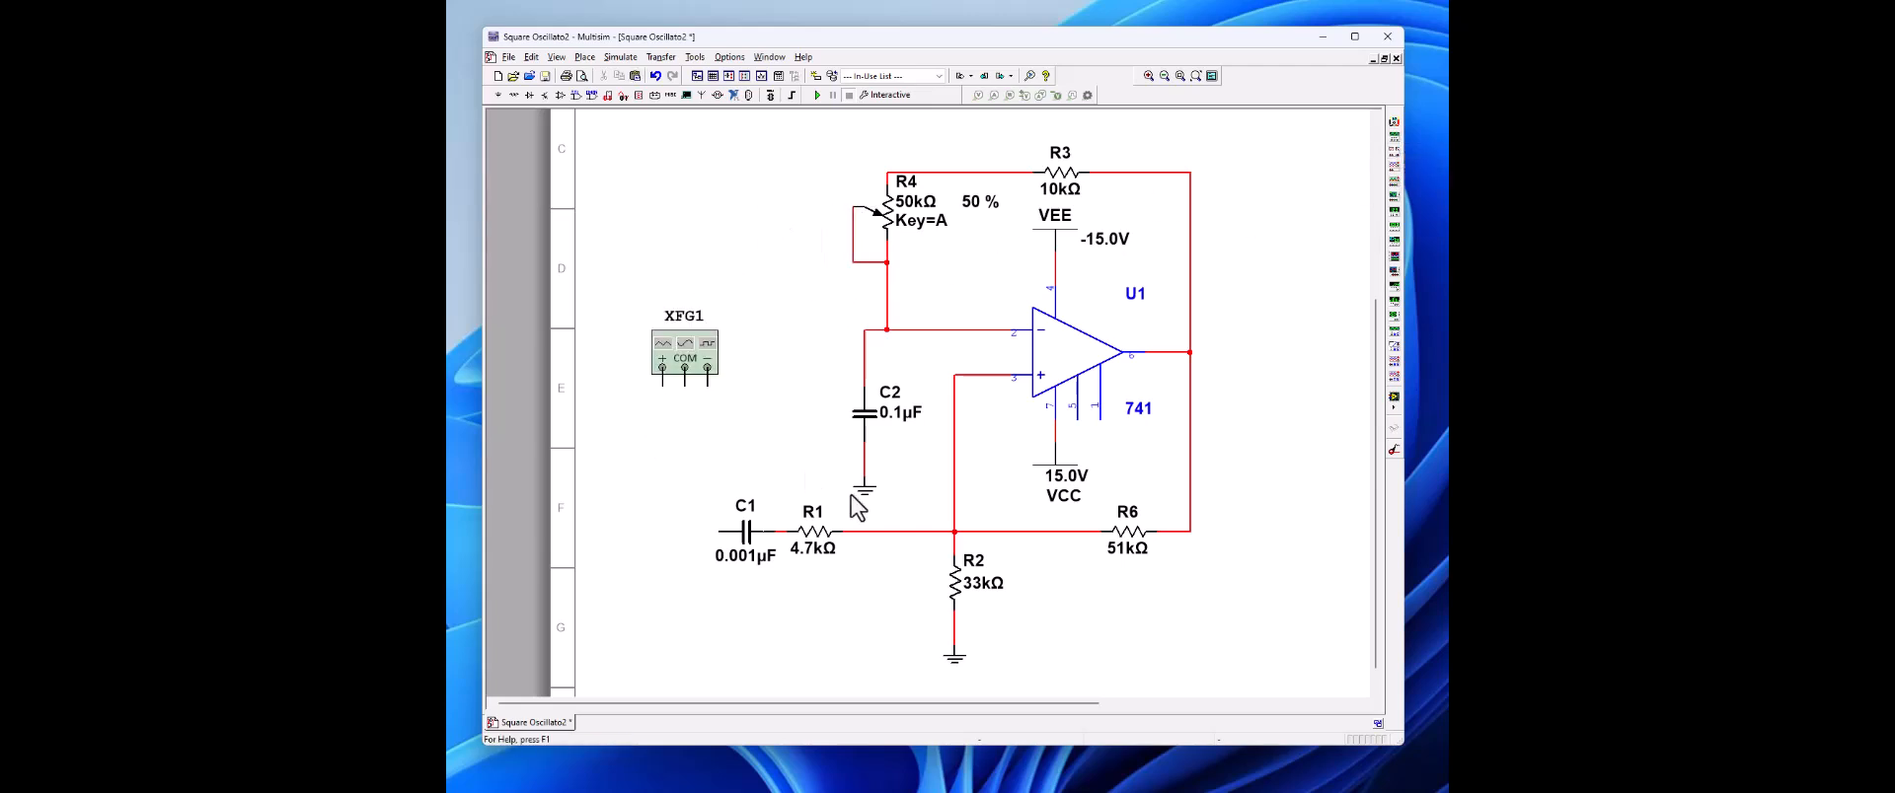
right_click(954, 660)
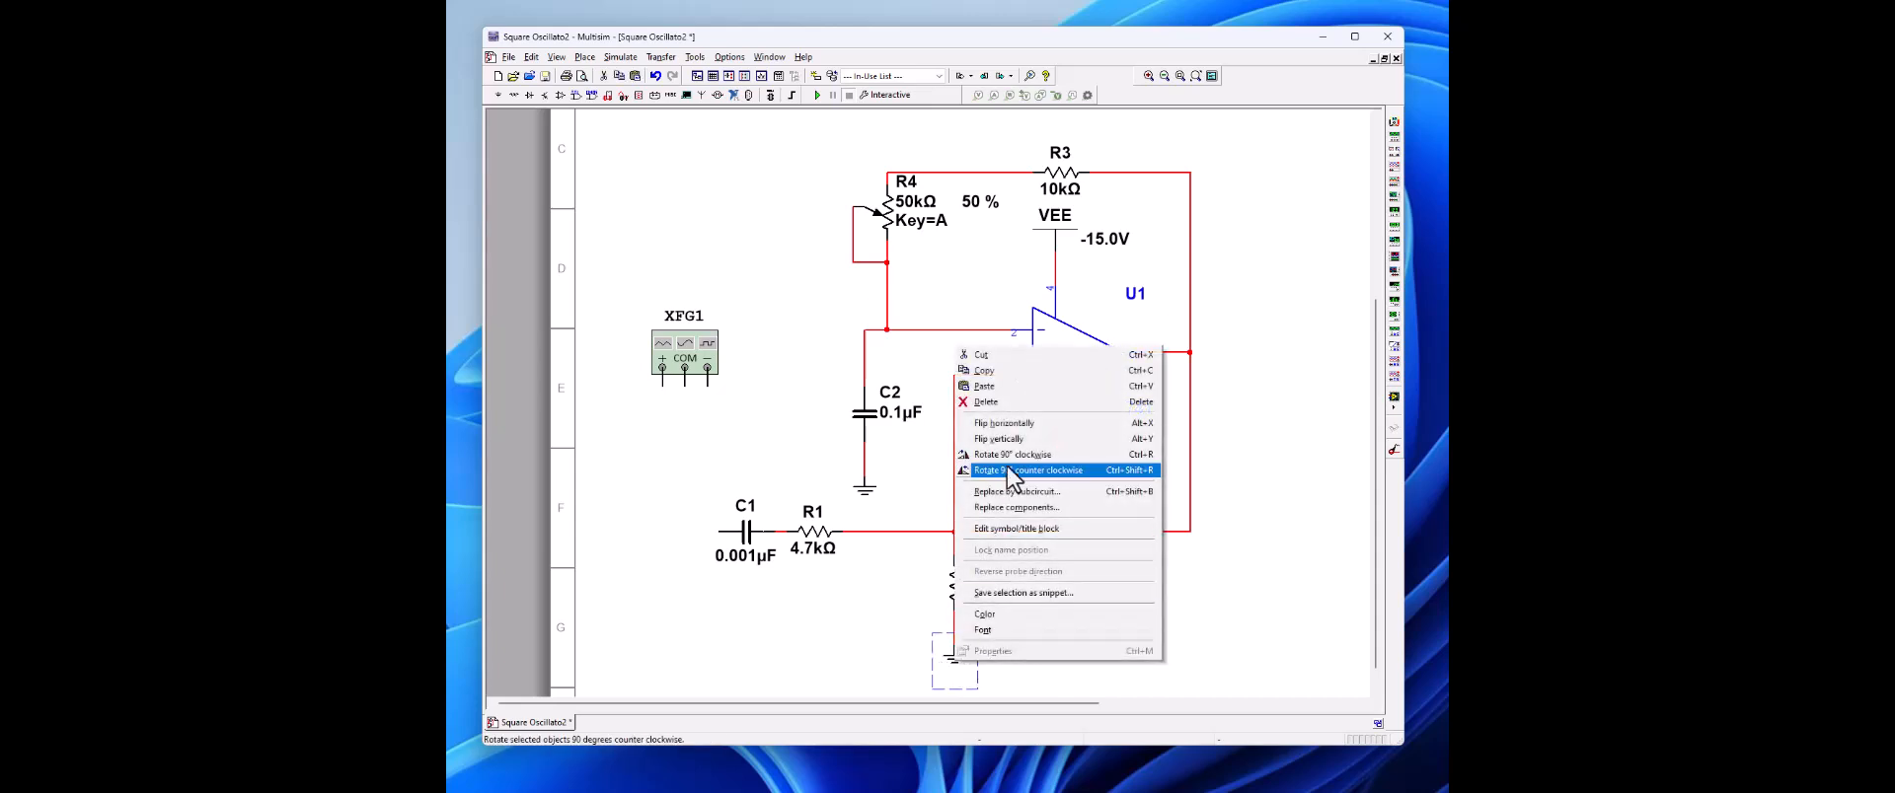
left_click(1009, 367)
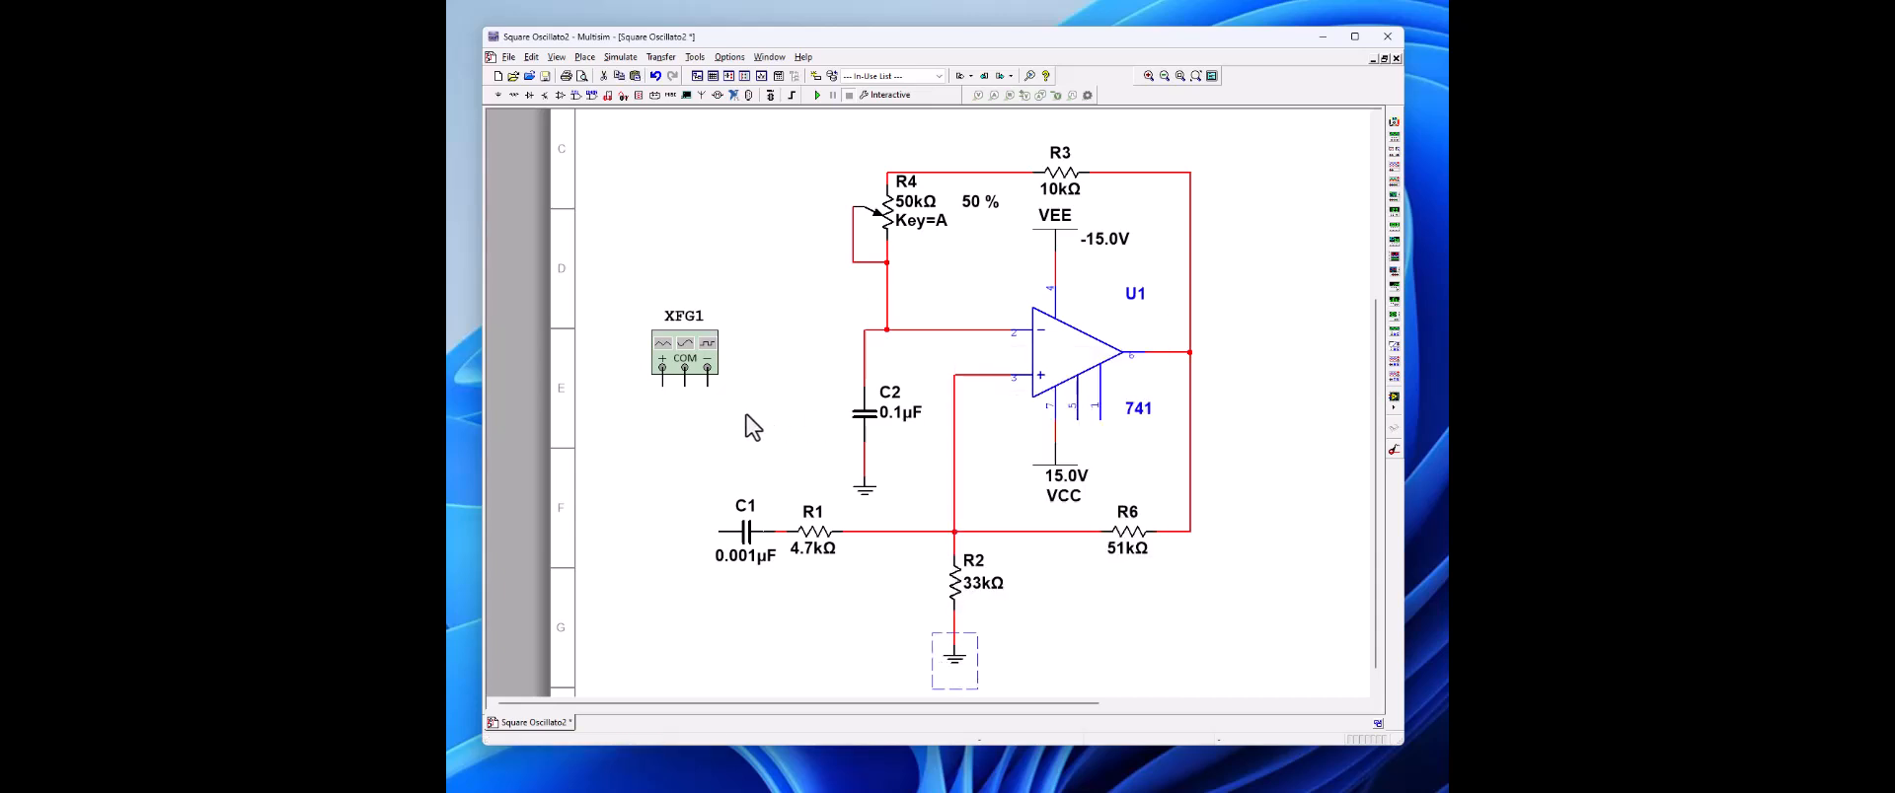
right_click(681, 418)
left_click(733, 547)
left_click(685, 405)
left_click_drag(684, 407, 686, 429)
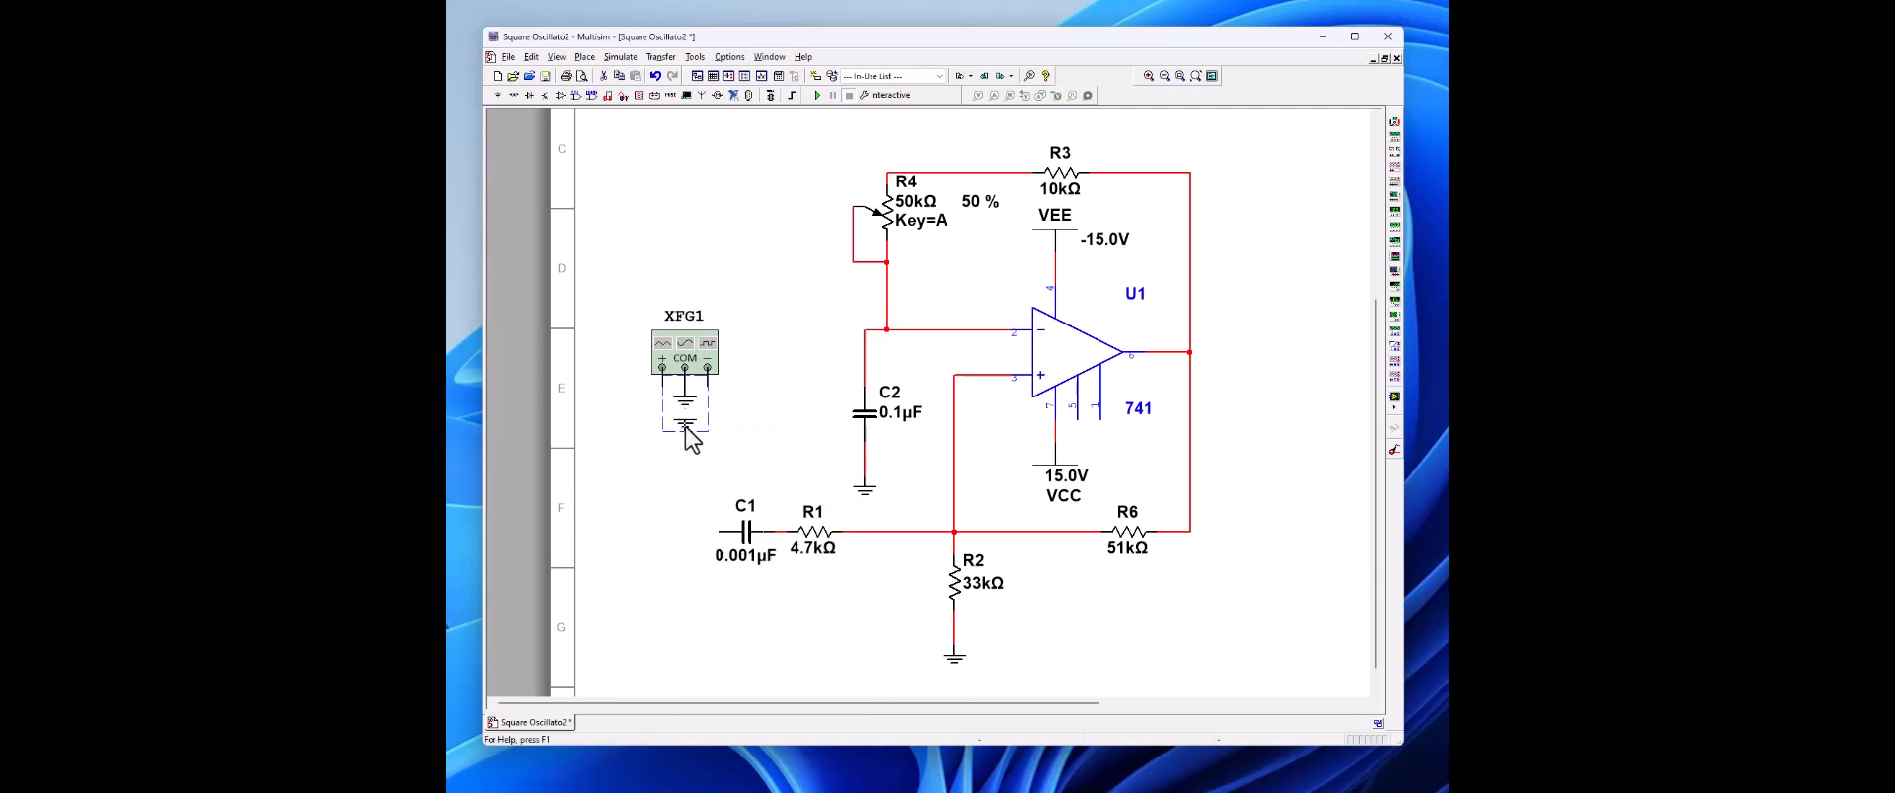
Step: Wire the function generator's positive terminal to the free end of C1 and set its waveform to square
left_click(664, 383)
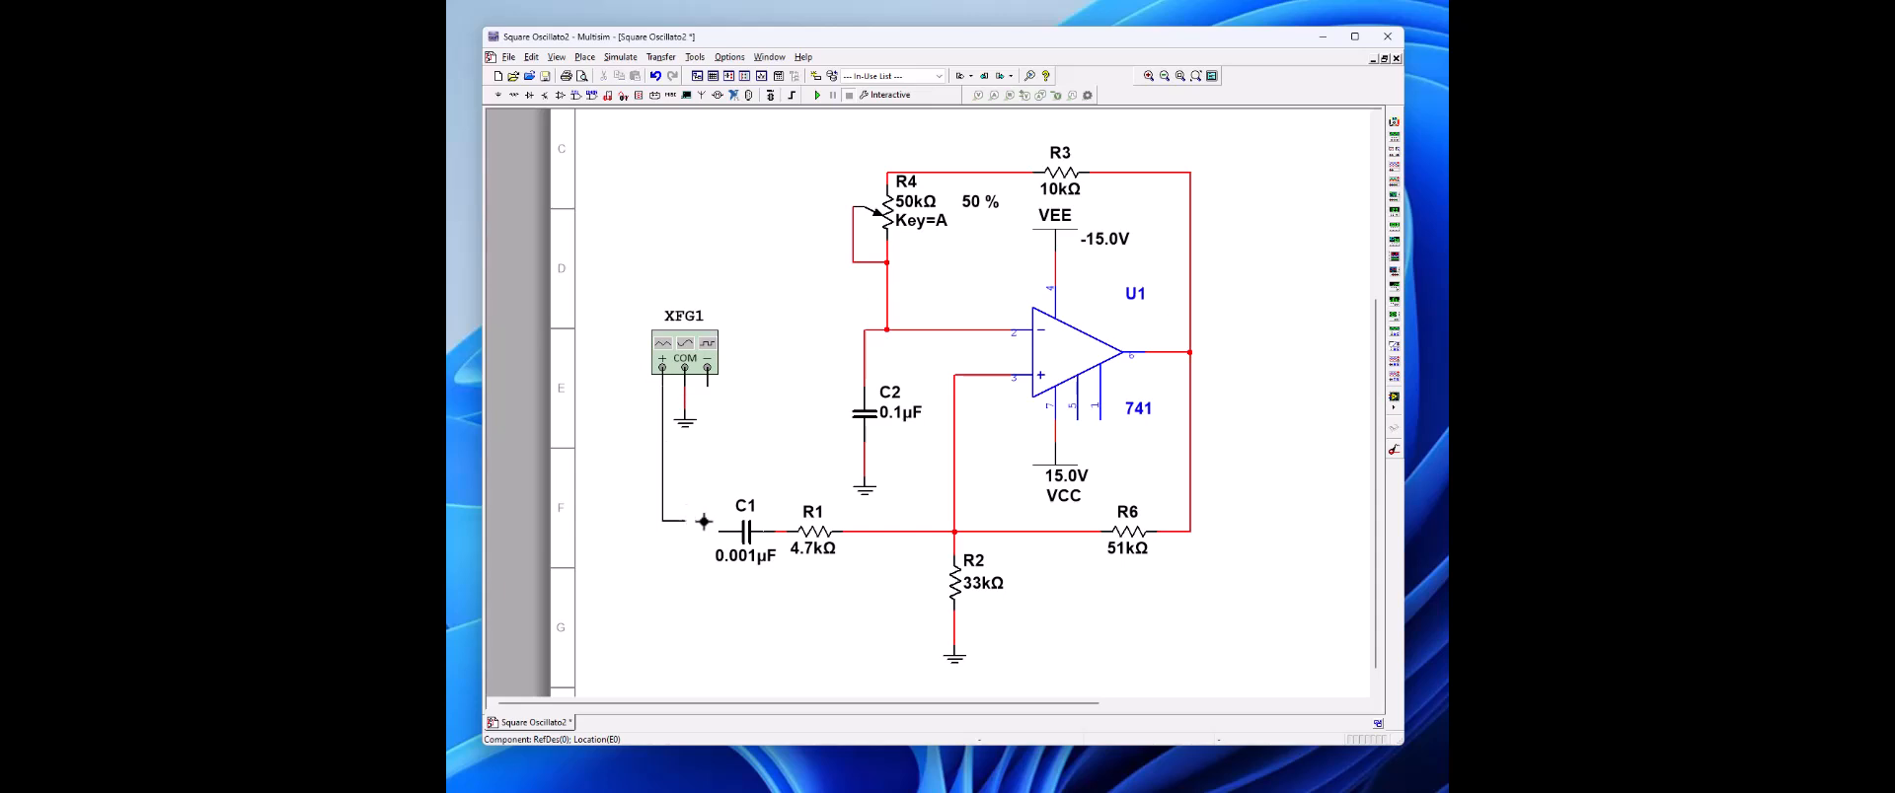
left_click(715, 526)
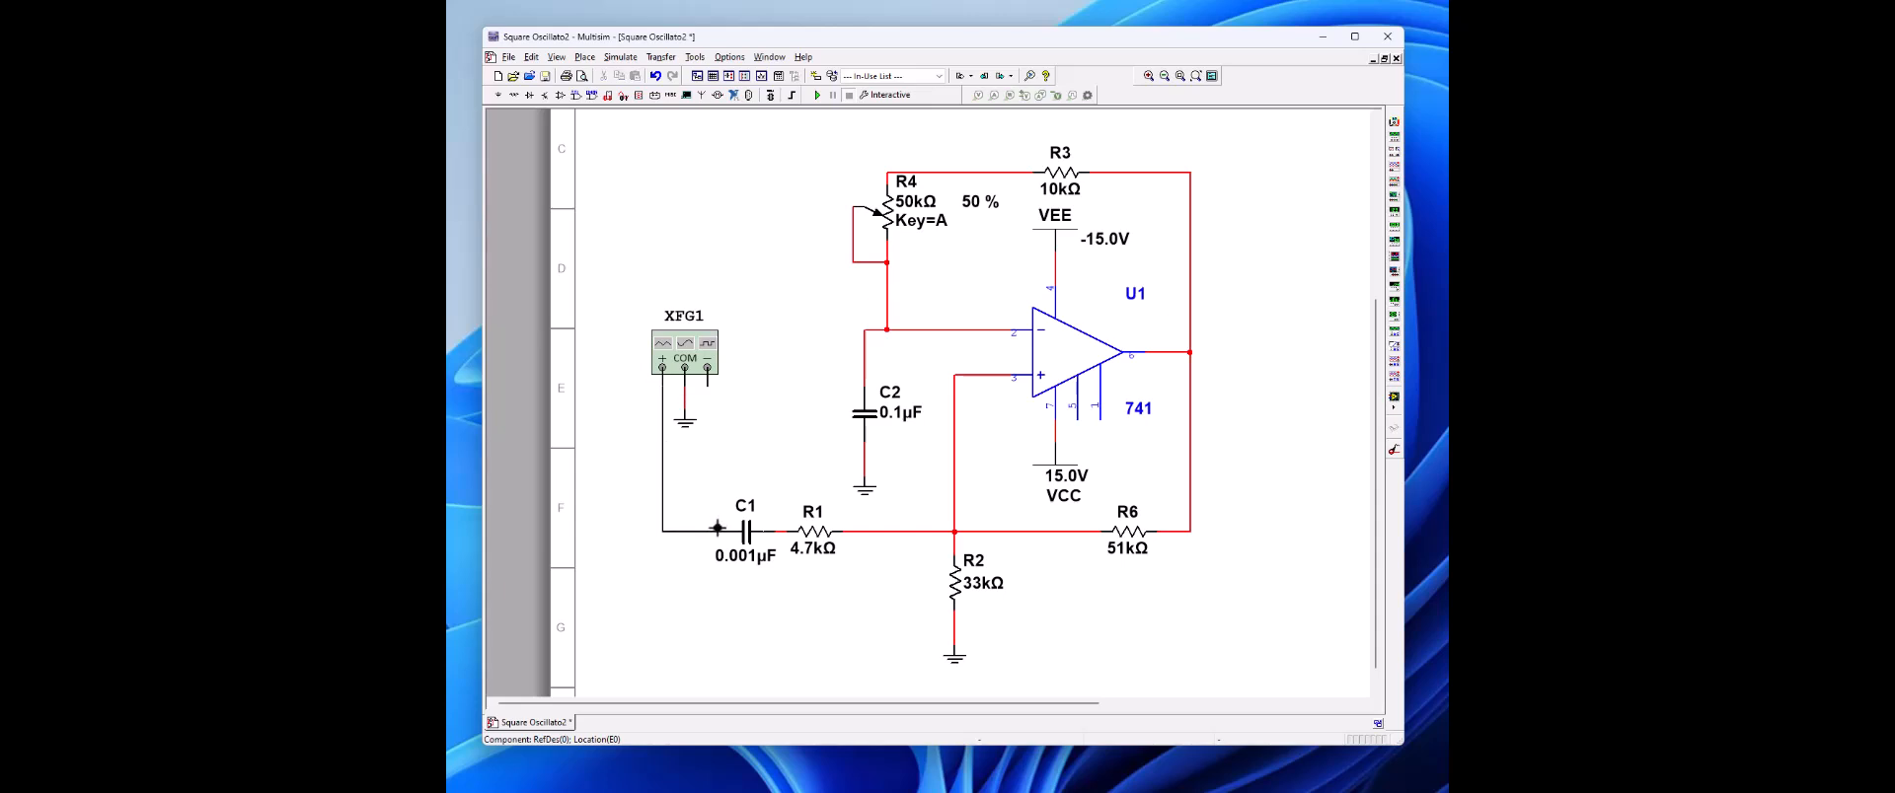
double_click(674, 361)
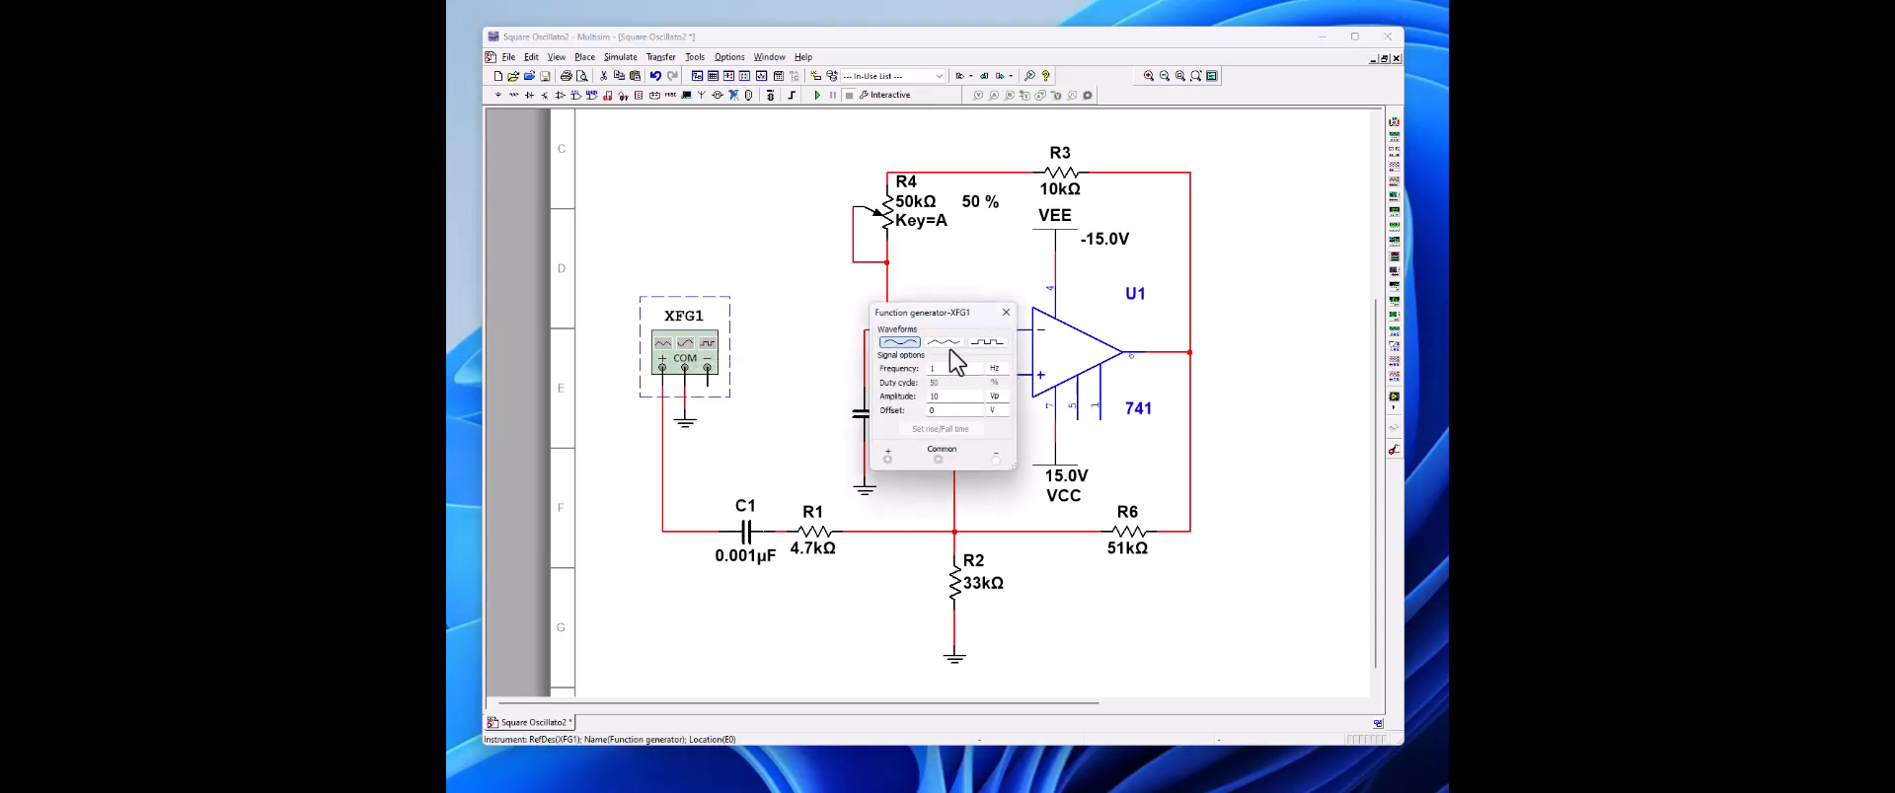
left_click(996, 341)
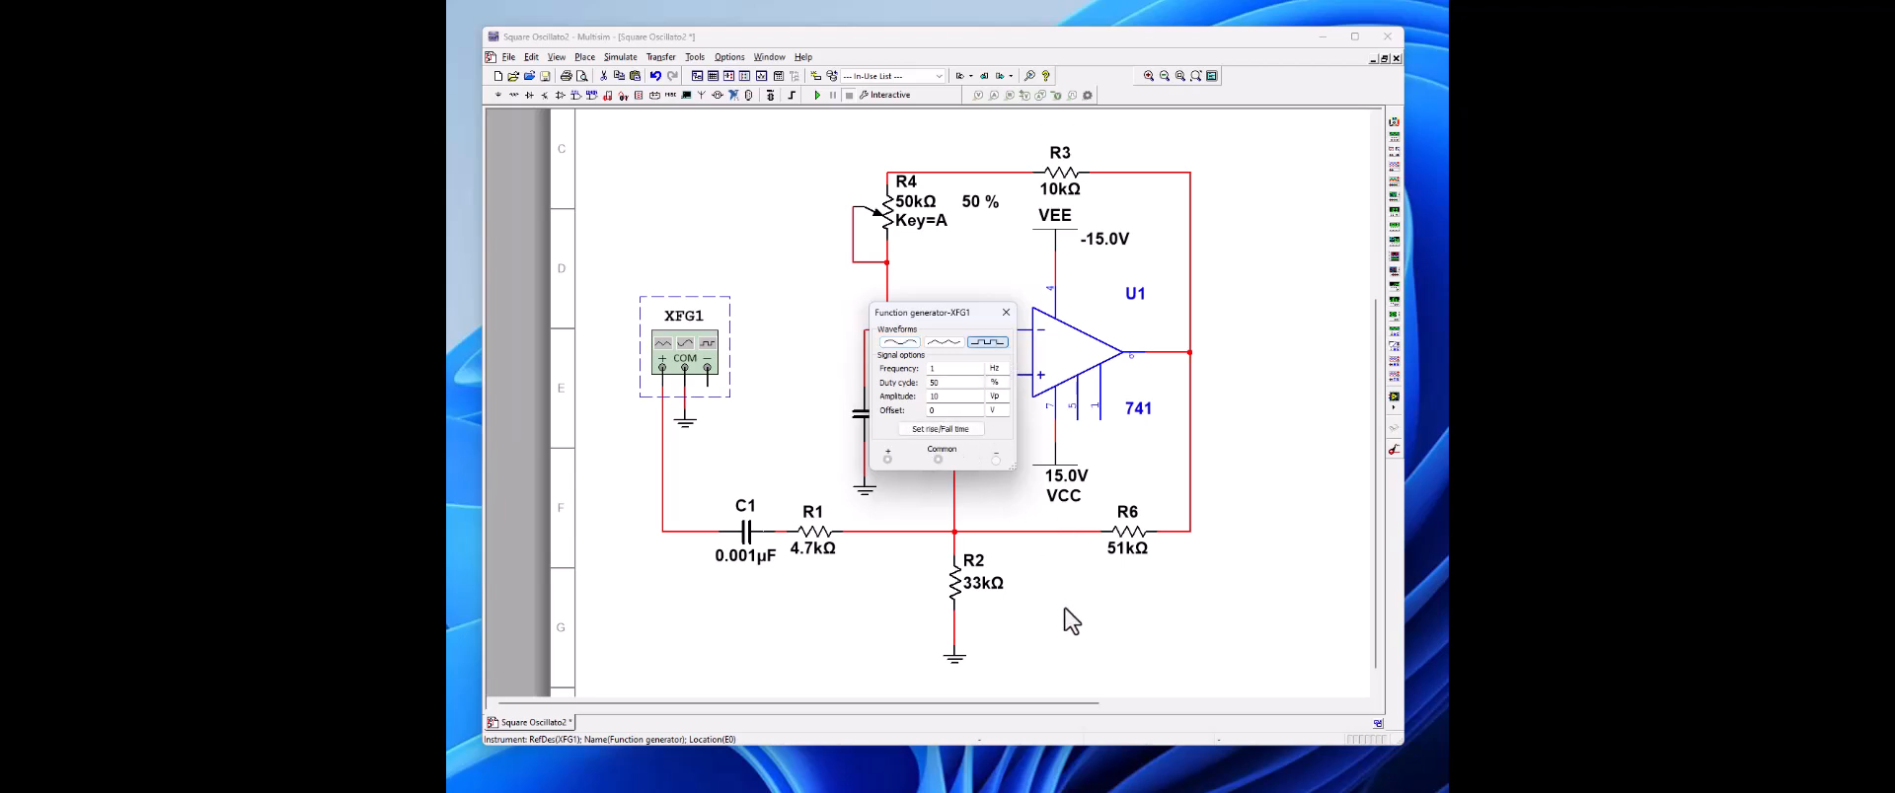
left_click(1005, 312)
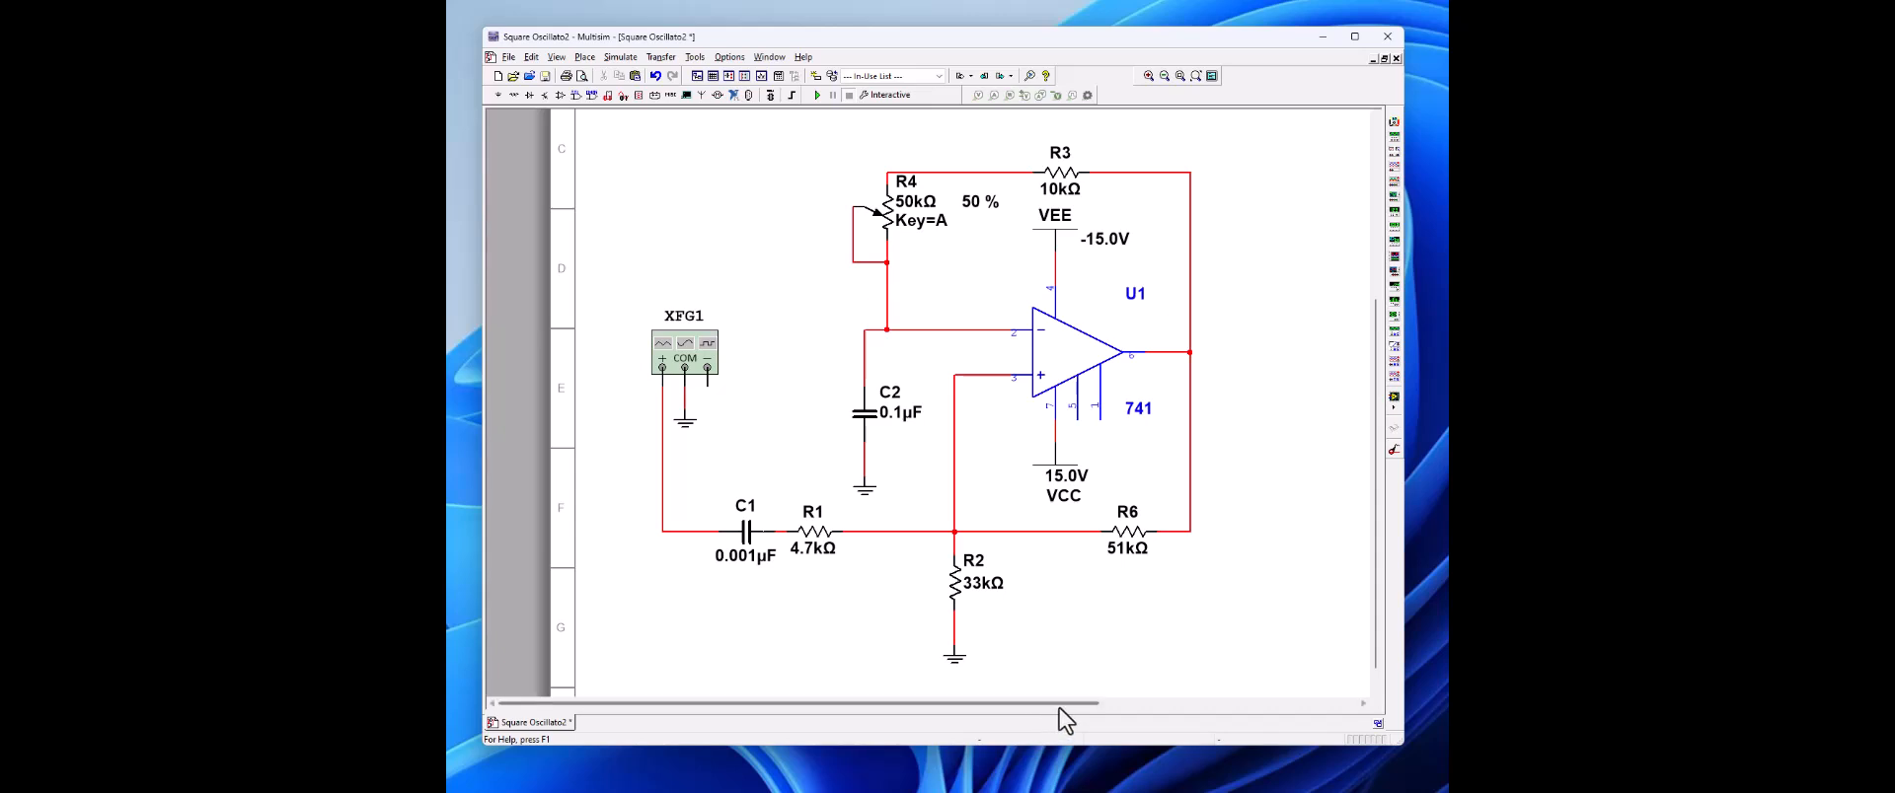
Step: Place a Tektronix oscilloscope to the right of the op-amp circuit
left_click_drag(1066, 705, 1139, 691)
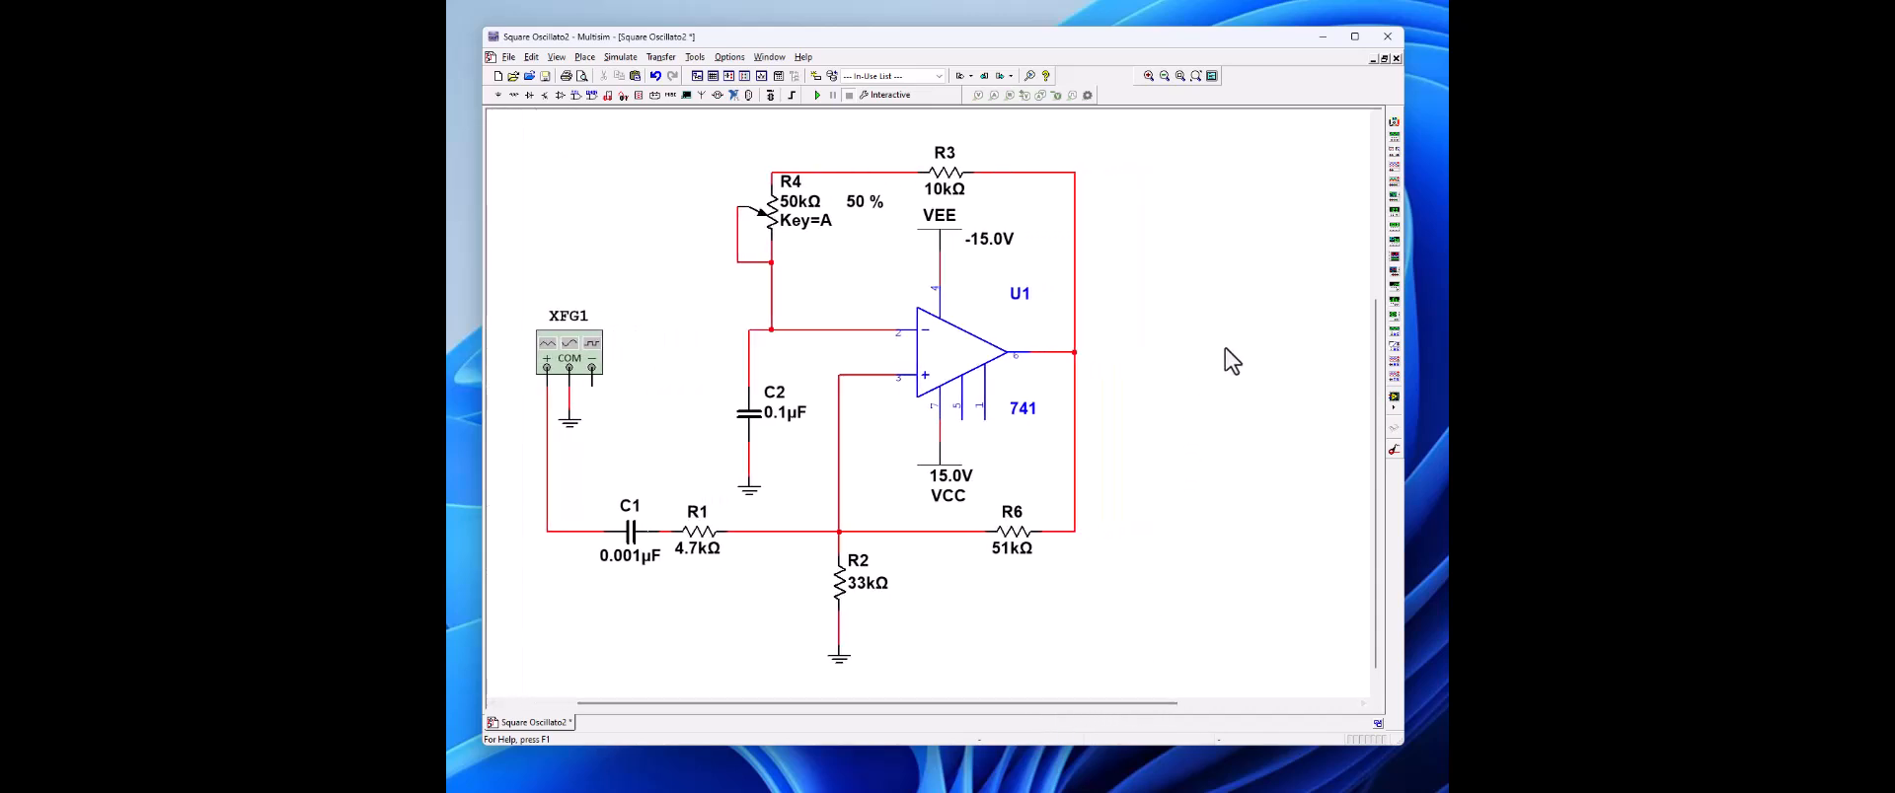
left_click(1392, 381)
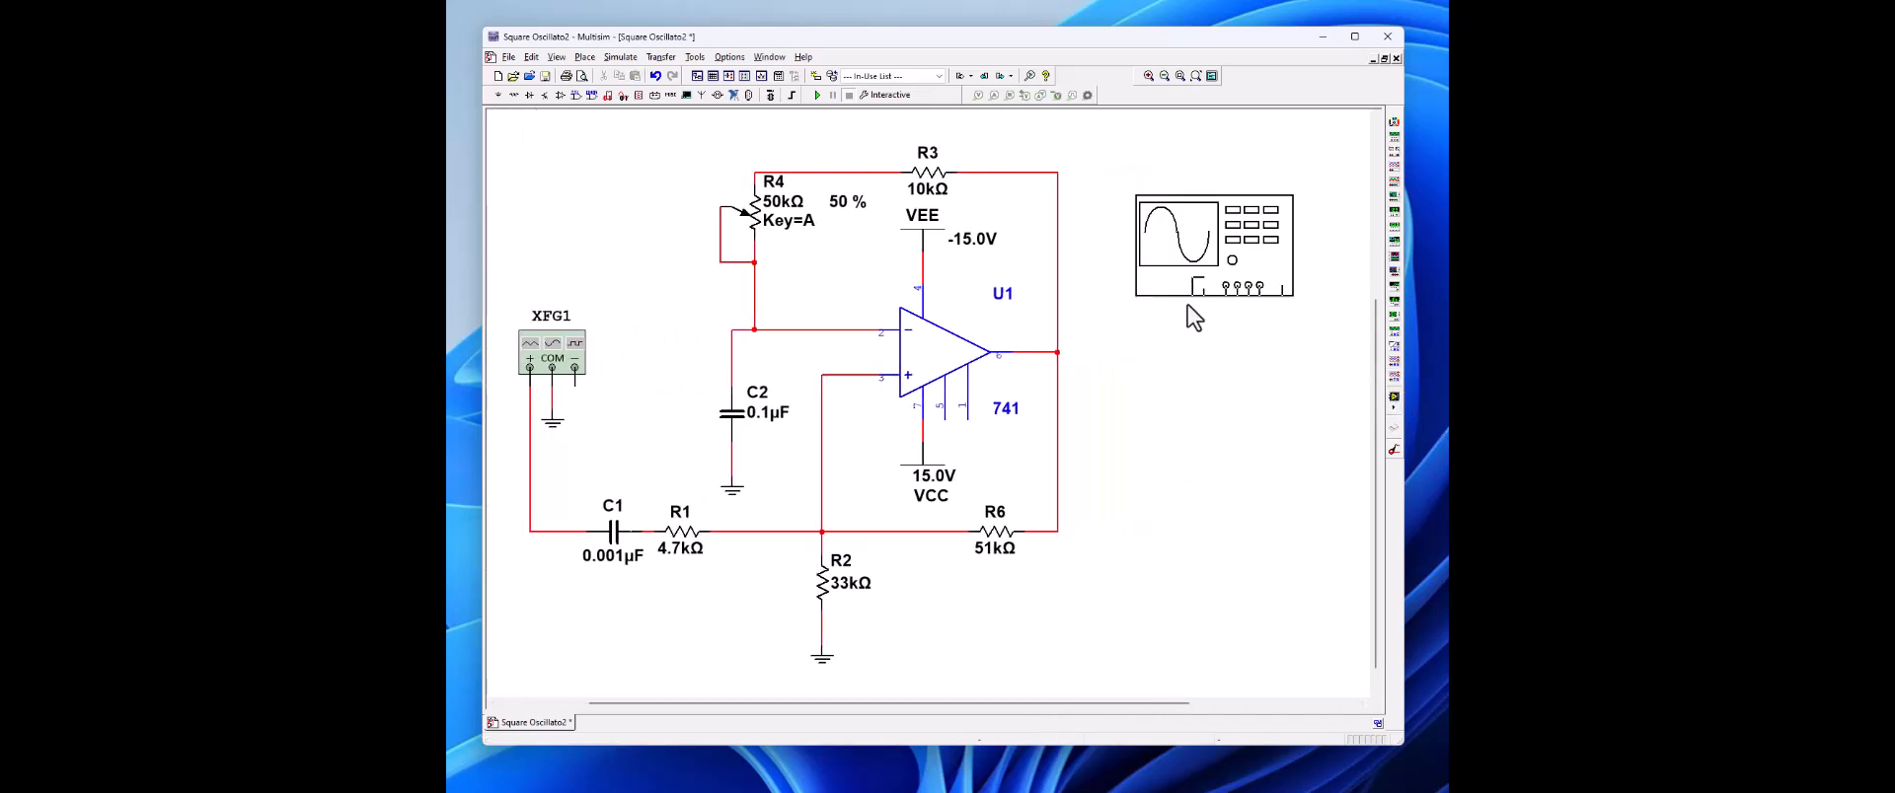
left_click(1175, 312)
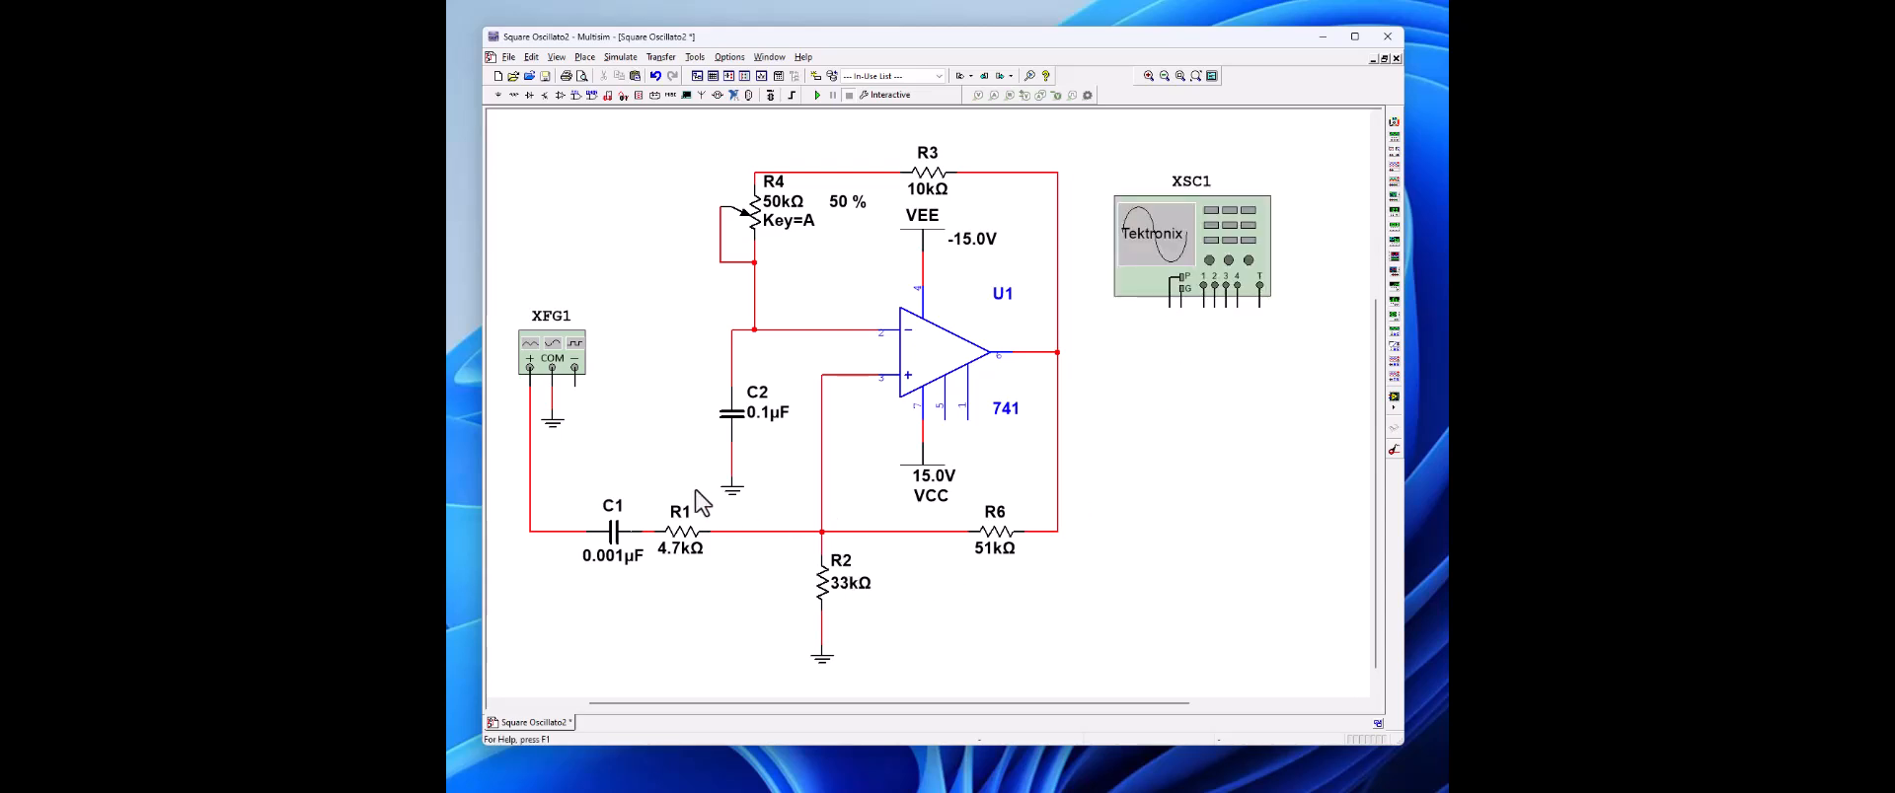
Step: Place a copy of C2's ground symbol below the oscilloscope and wire it to the oscilloscope's ground terminal
right_click(739, 496)
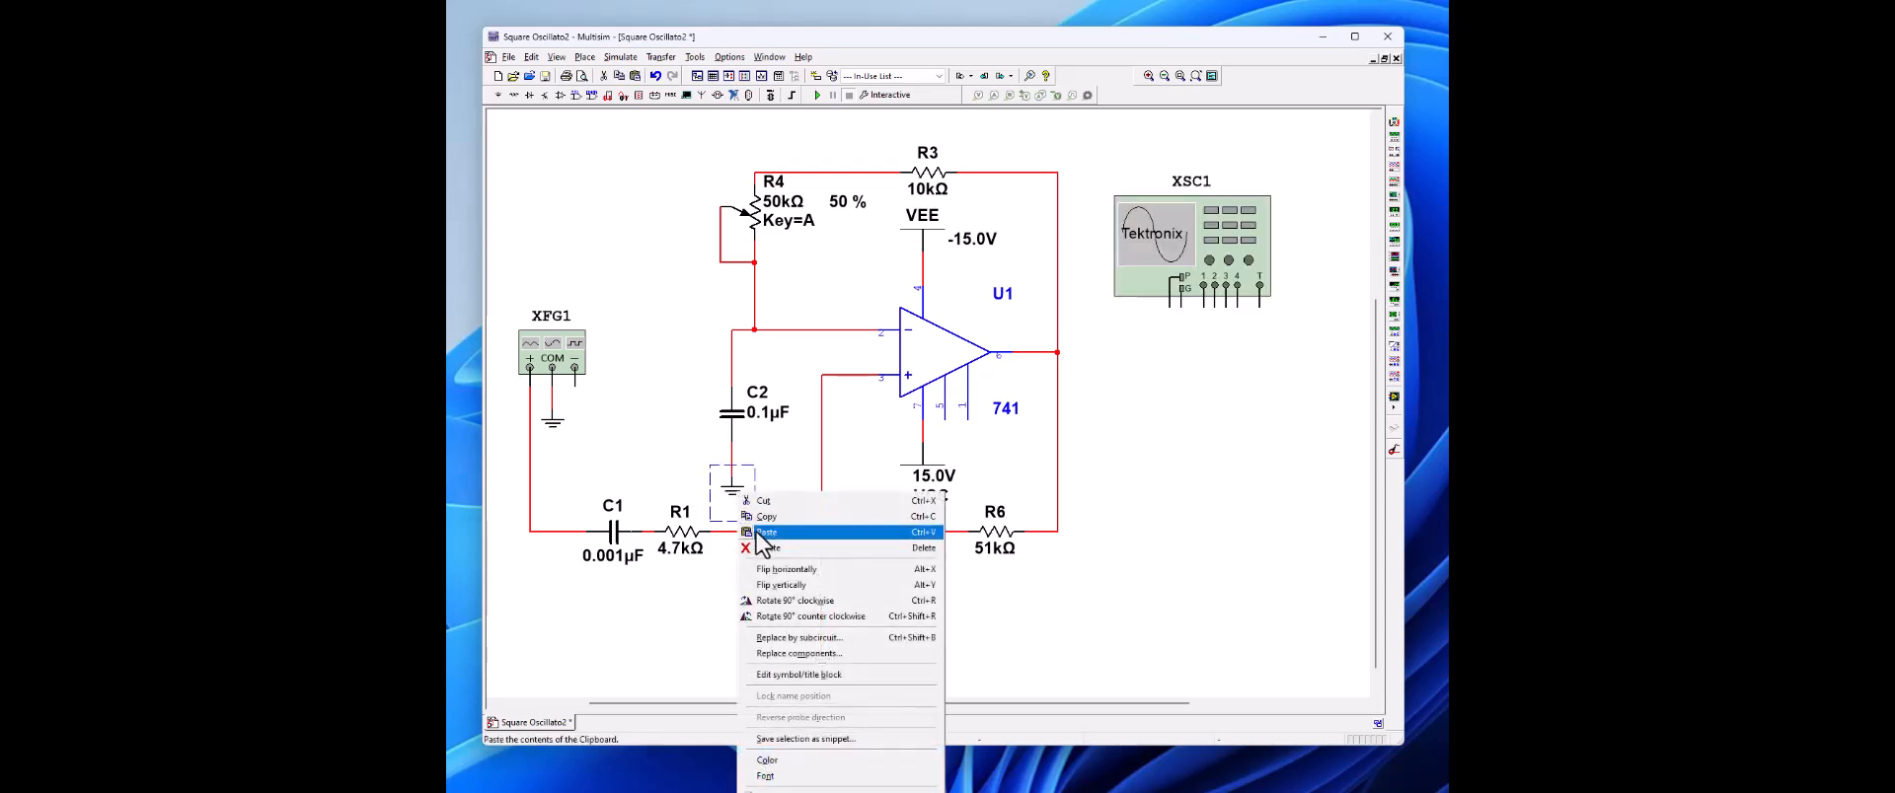
left_click(765, 518)
right_click(1182, 347)
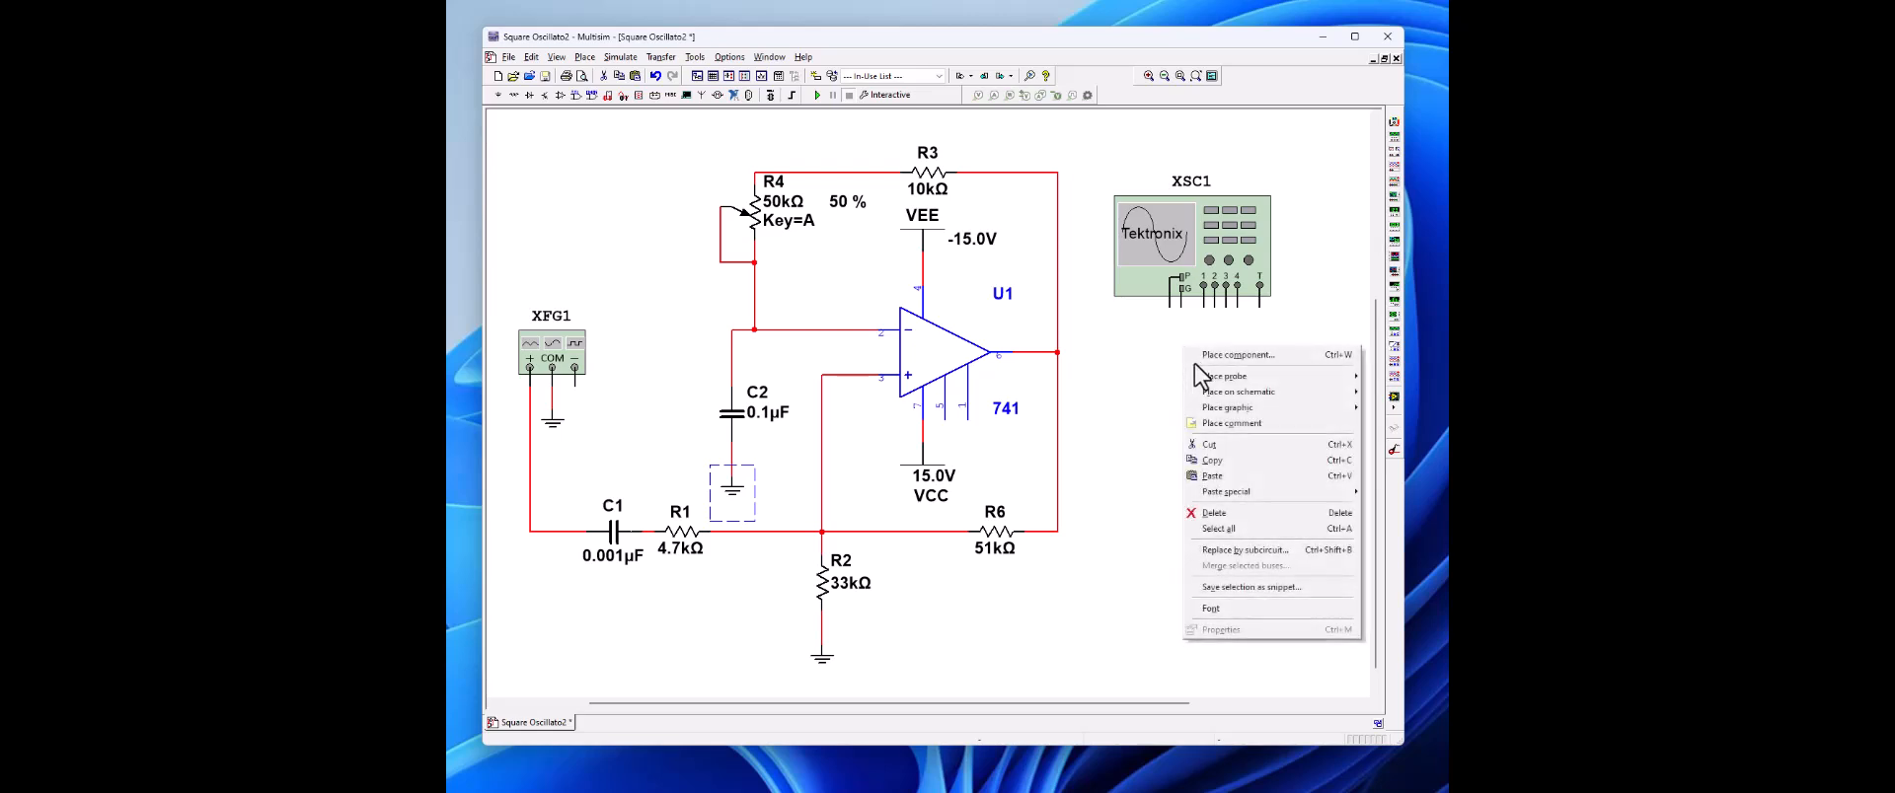
left_click(1198, 471)
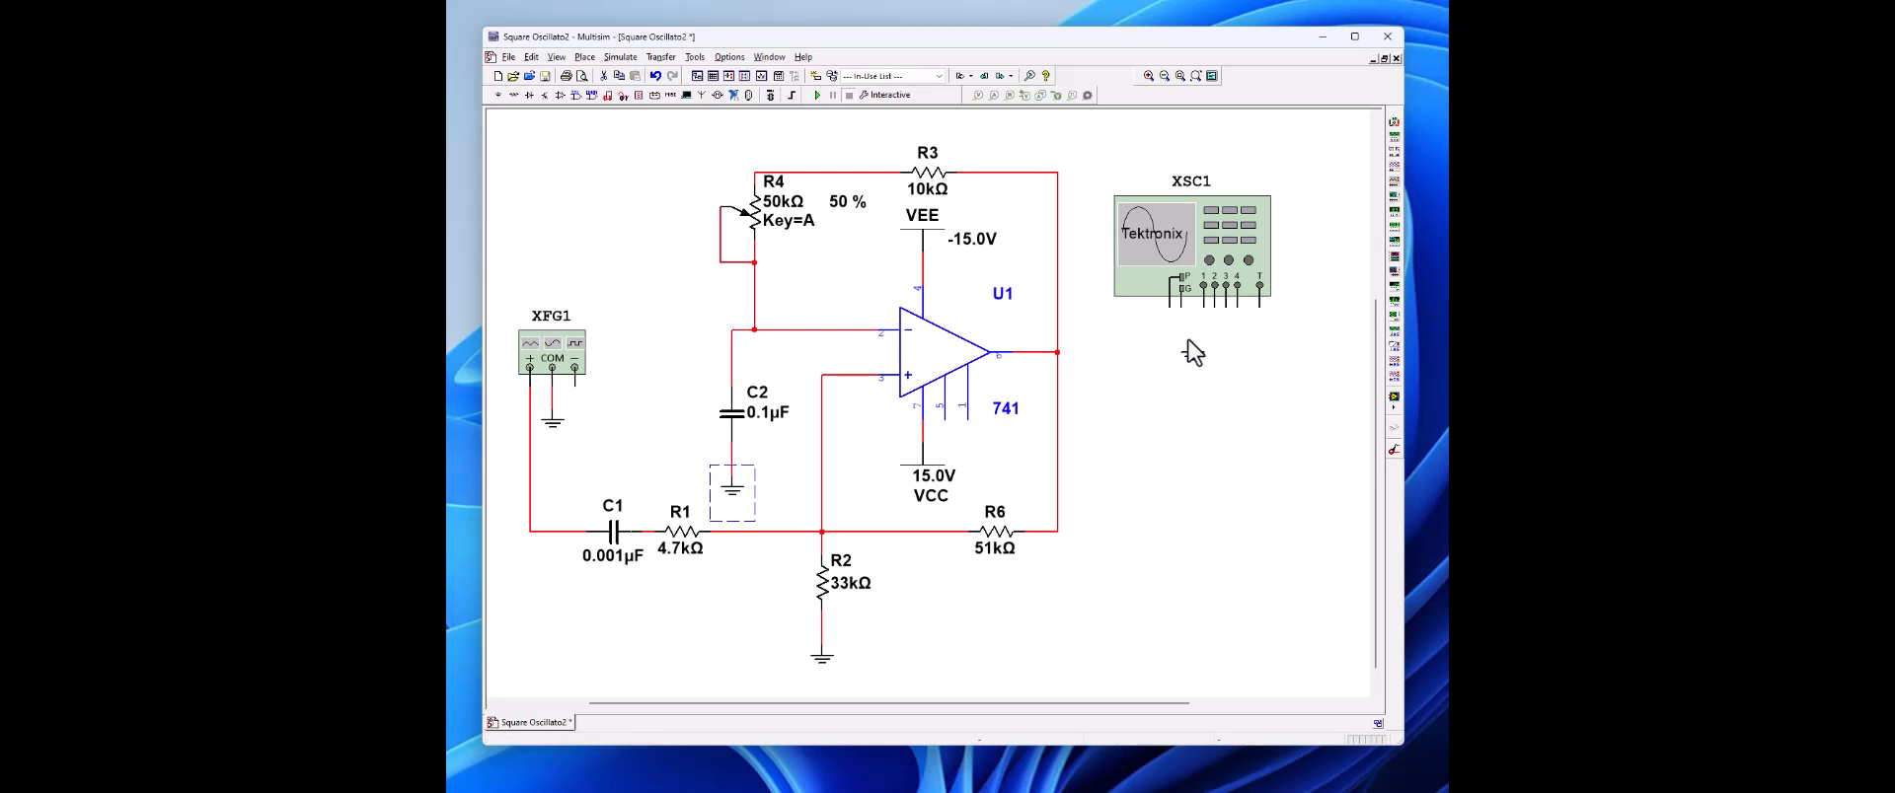
key("ctrl+c")
key("ctrl+v")
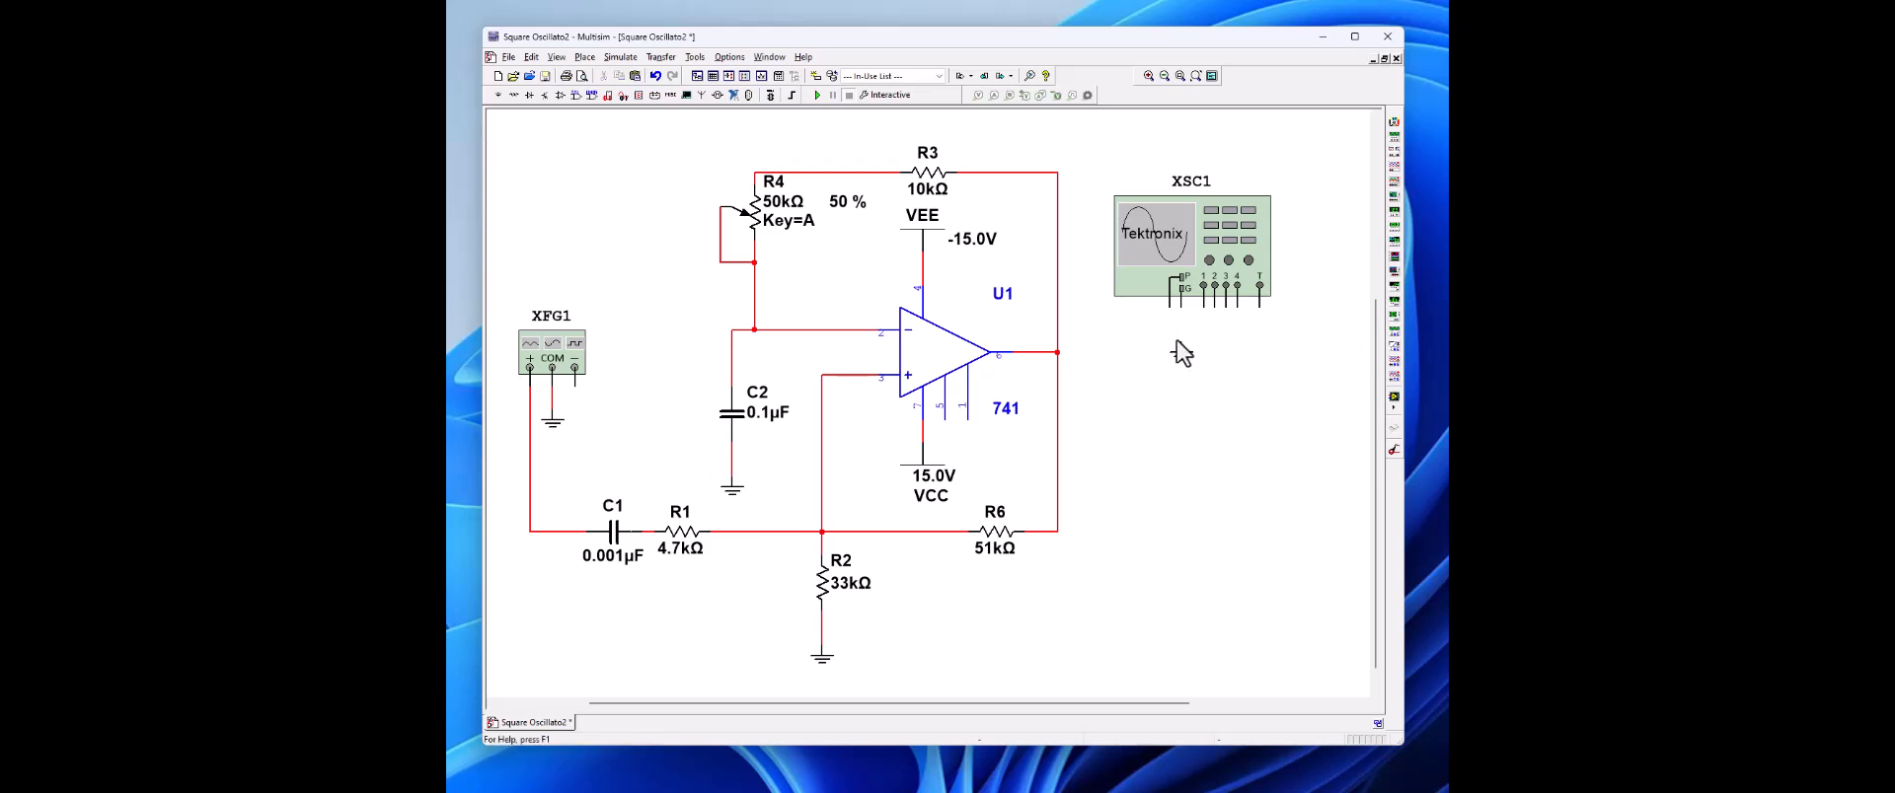
left_click_drag(1177, 303, 1180, 375)
left_click(1206, 423)
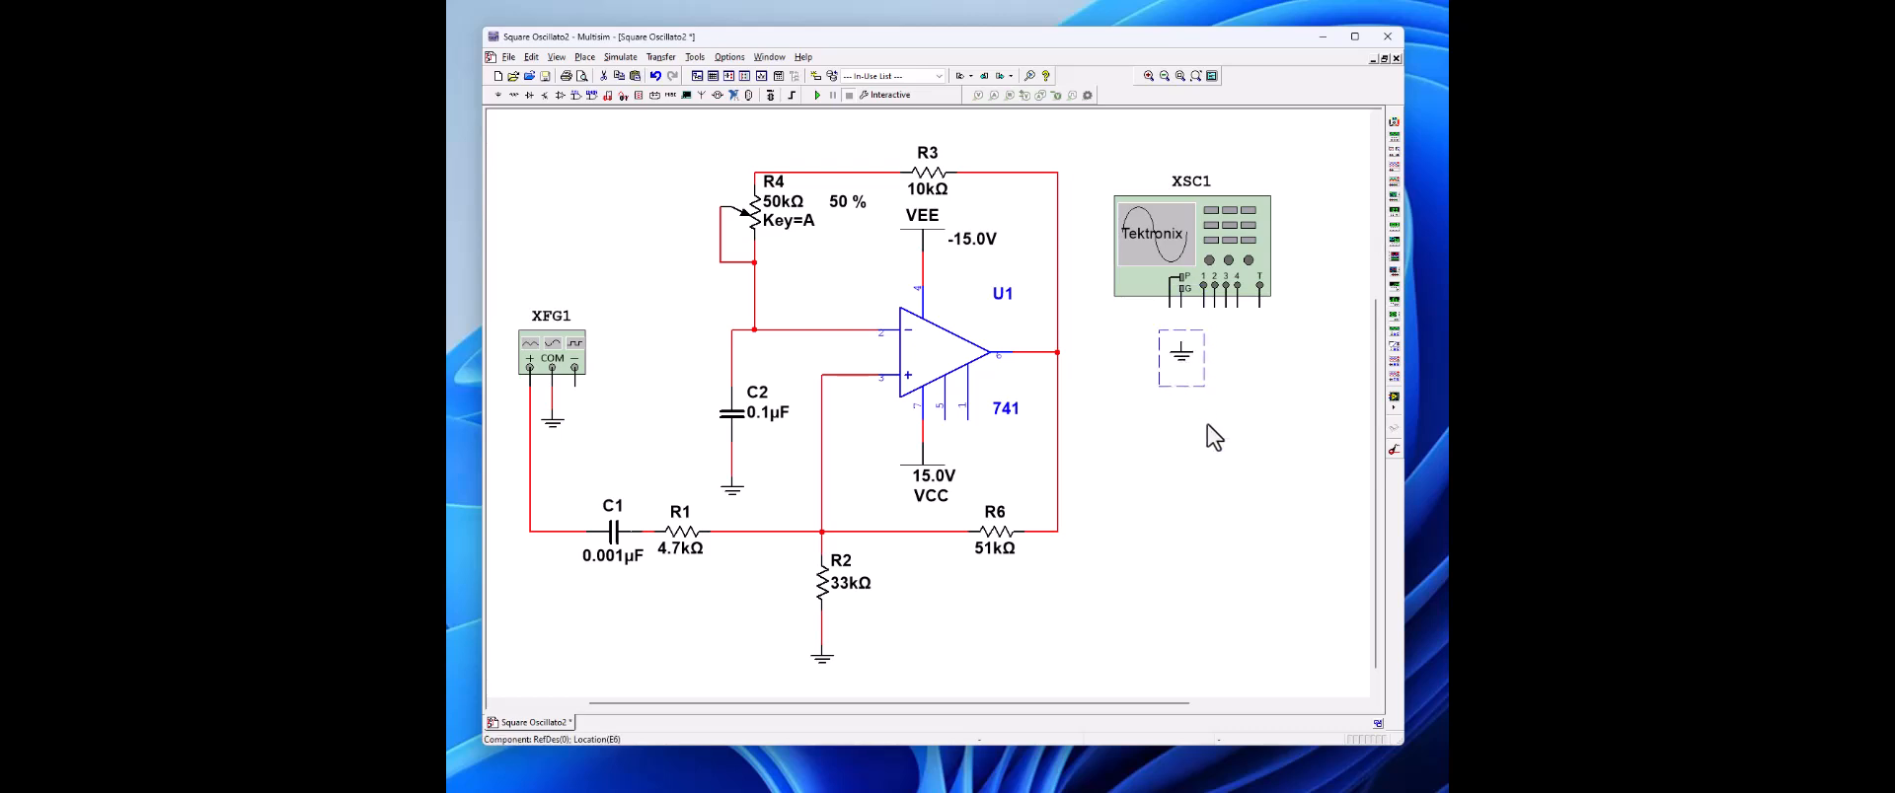
left_click(1181, 352)
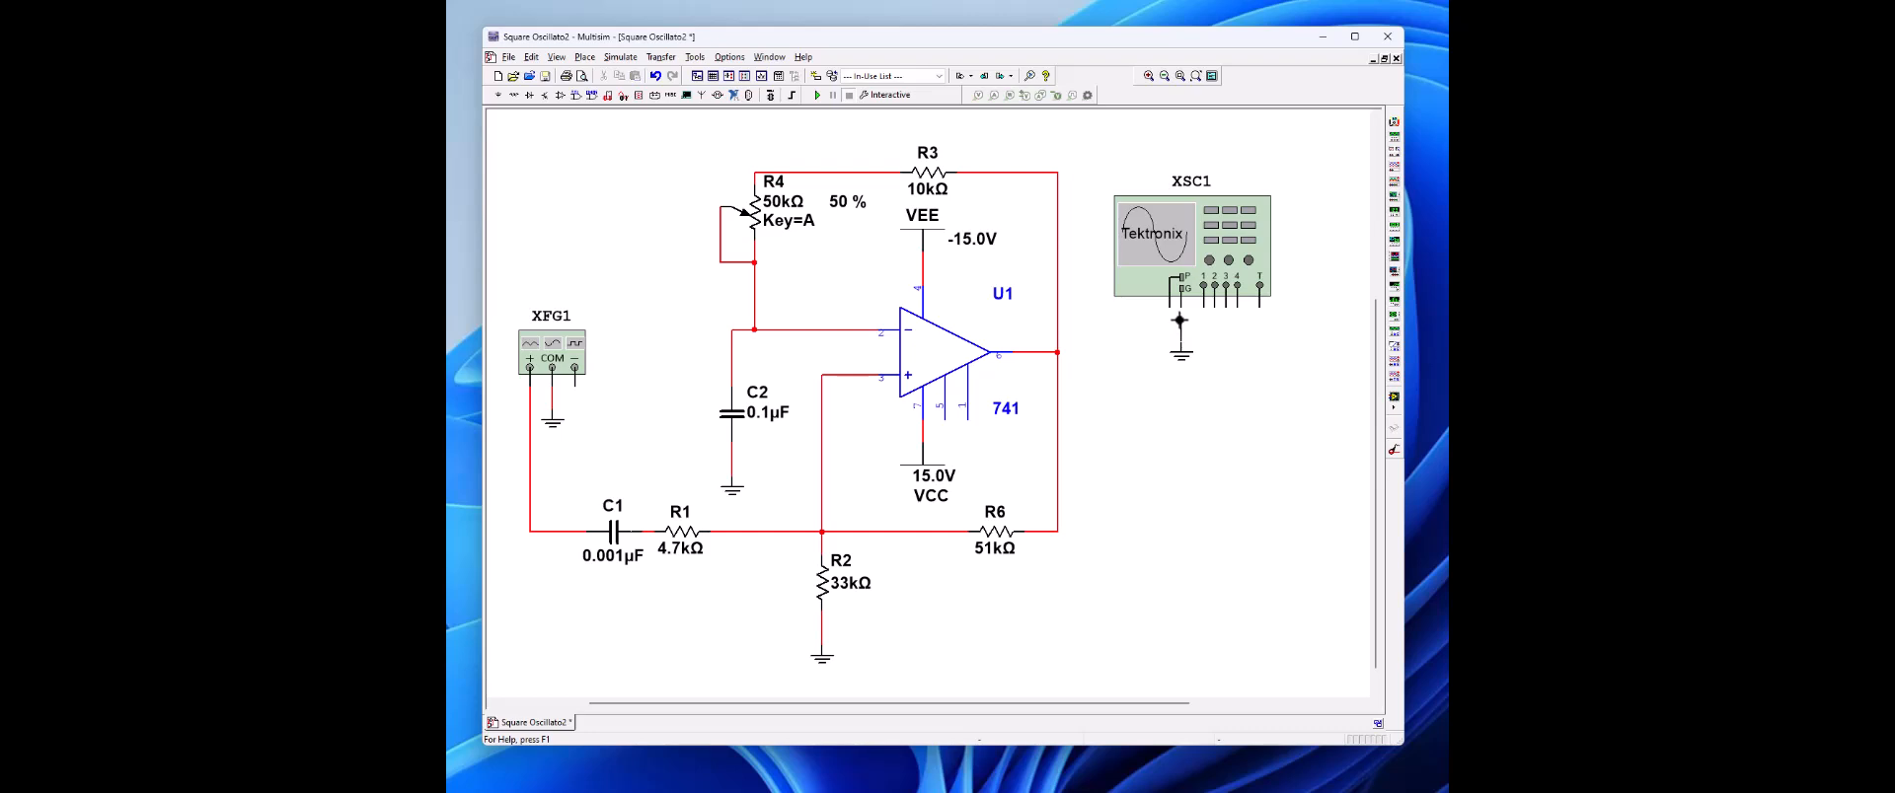
left_click(1181, 306)
Step: Wire the oscilloscope's channel 1 to the op-amp output node and save the design
left_click(1203, 286)
left_click(1057, 352)
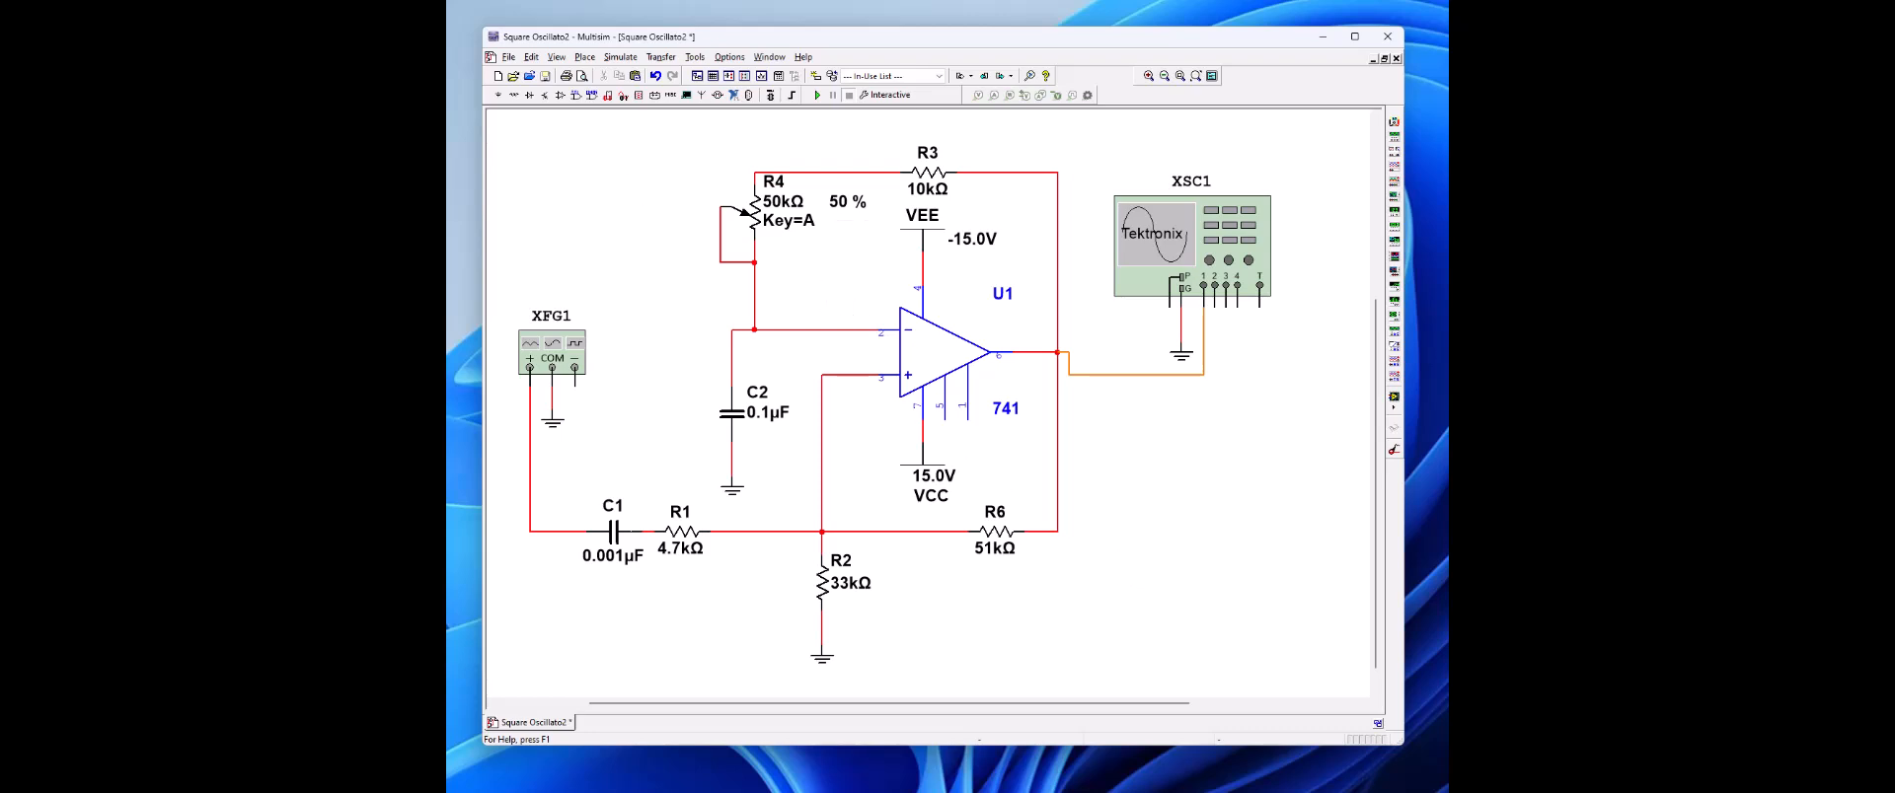
left_click(544, 76)
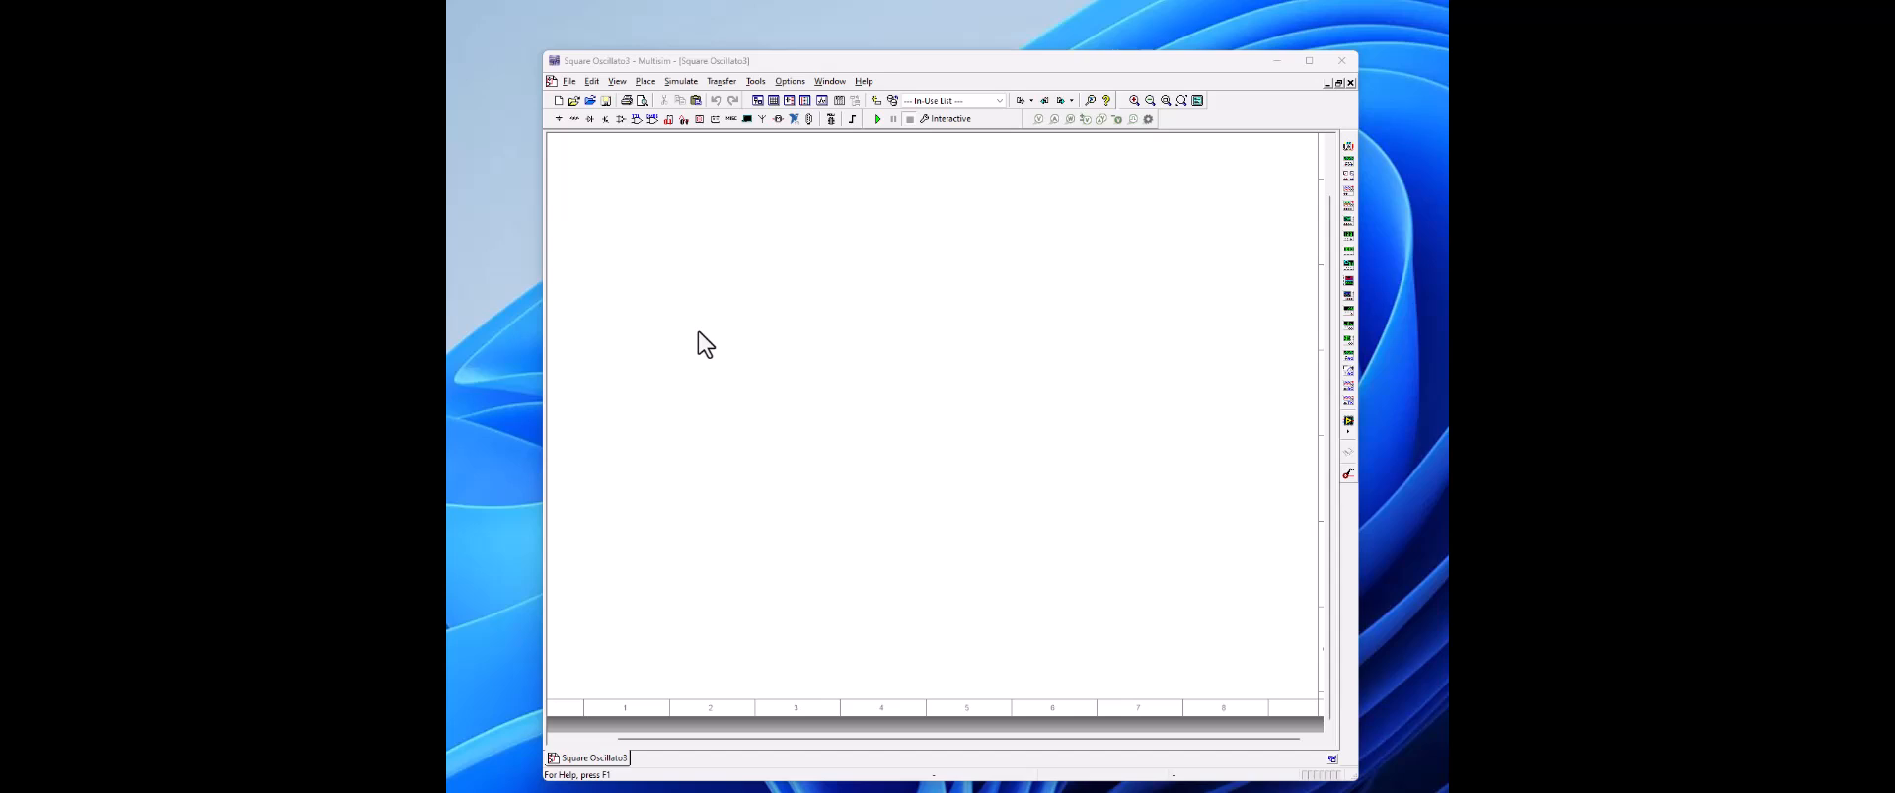
Step: Place section A of a new 7414N Schmitt-trigger inverter from the TTL 74STD family on the blank schematic
left_click(634, 119)
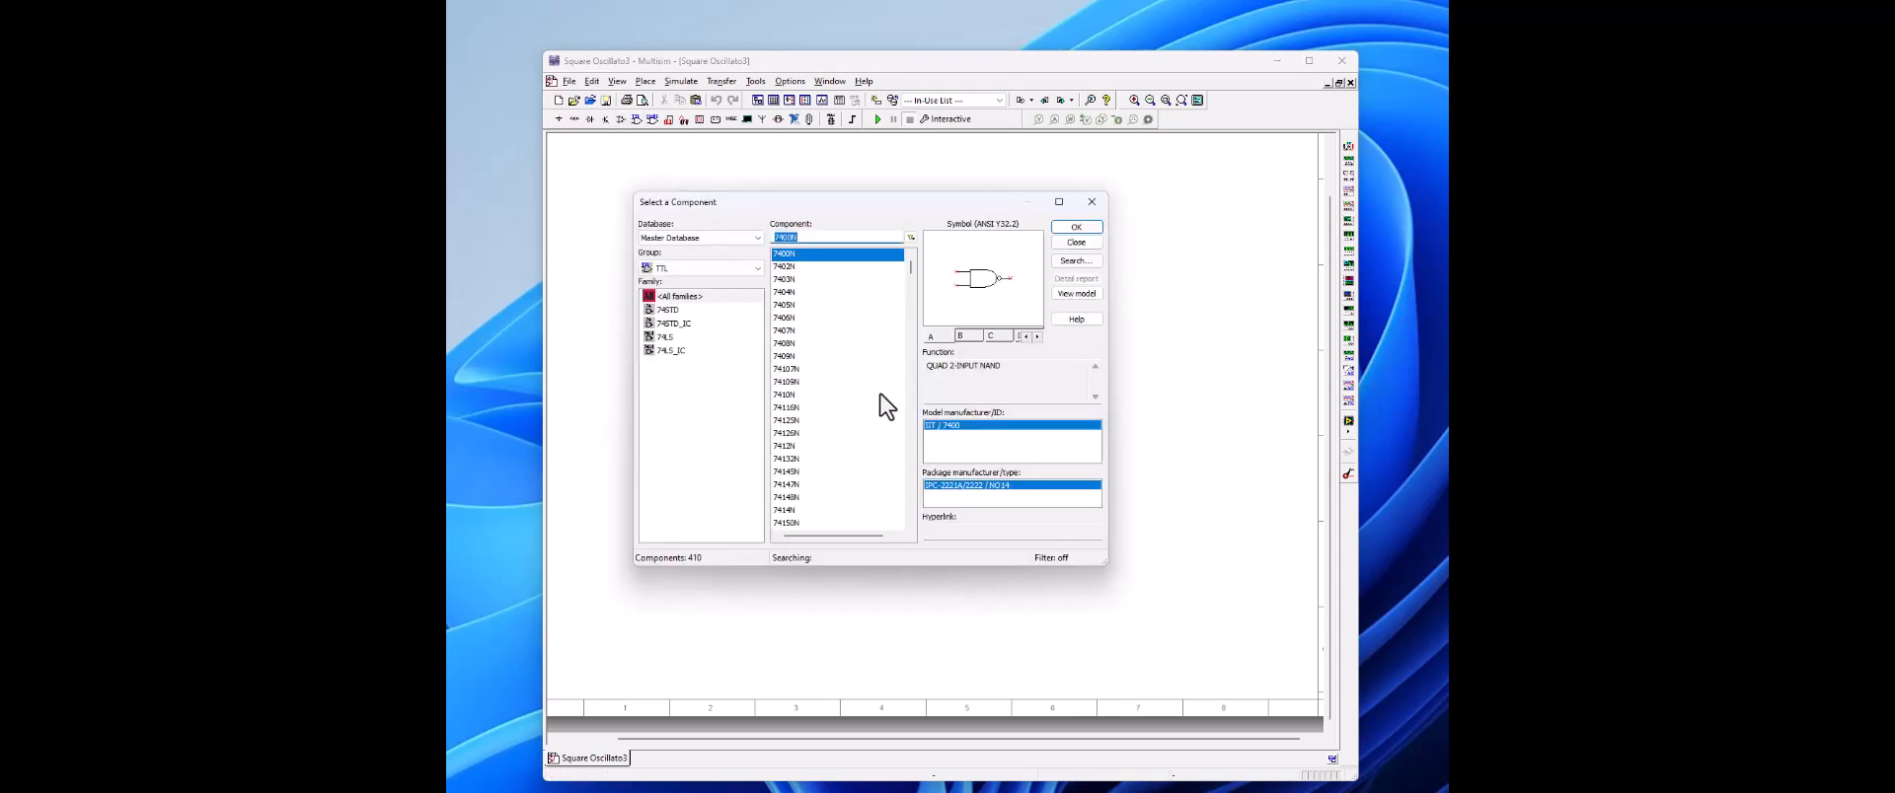
left_click(683, 272)
left_click(683, 274)
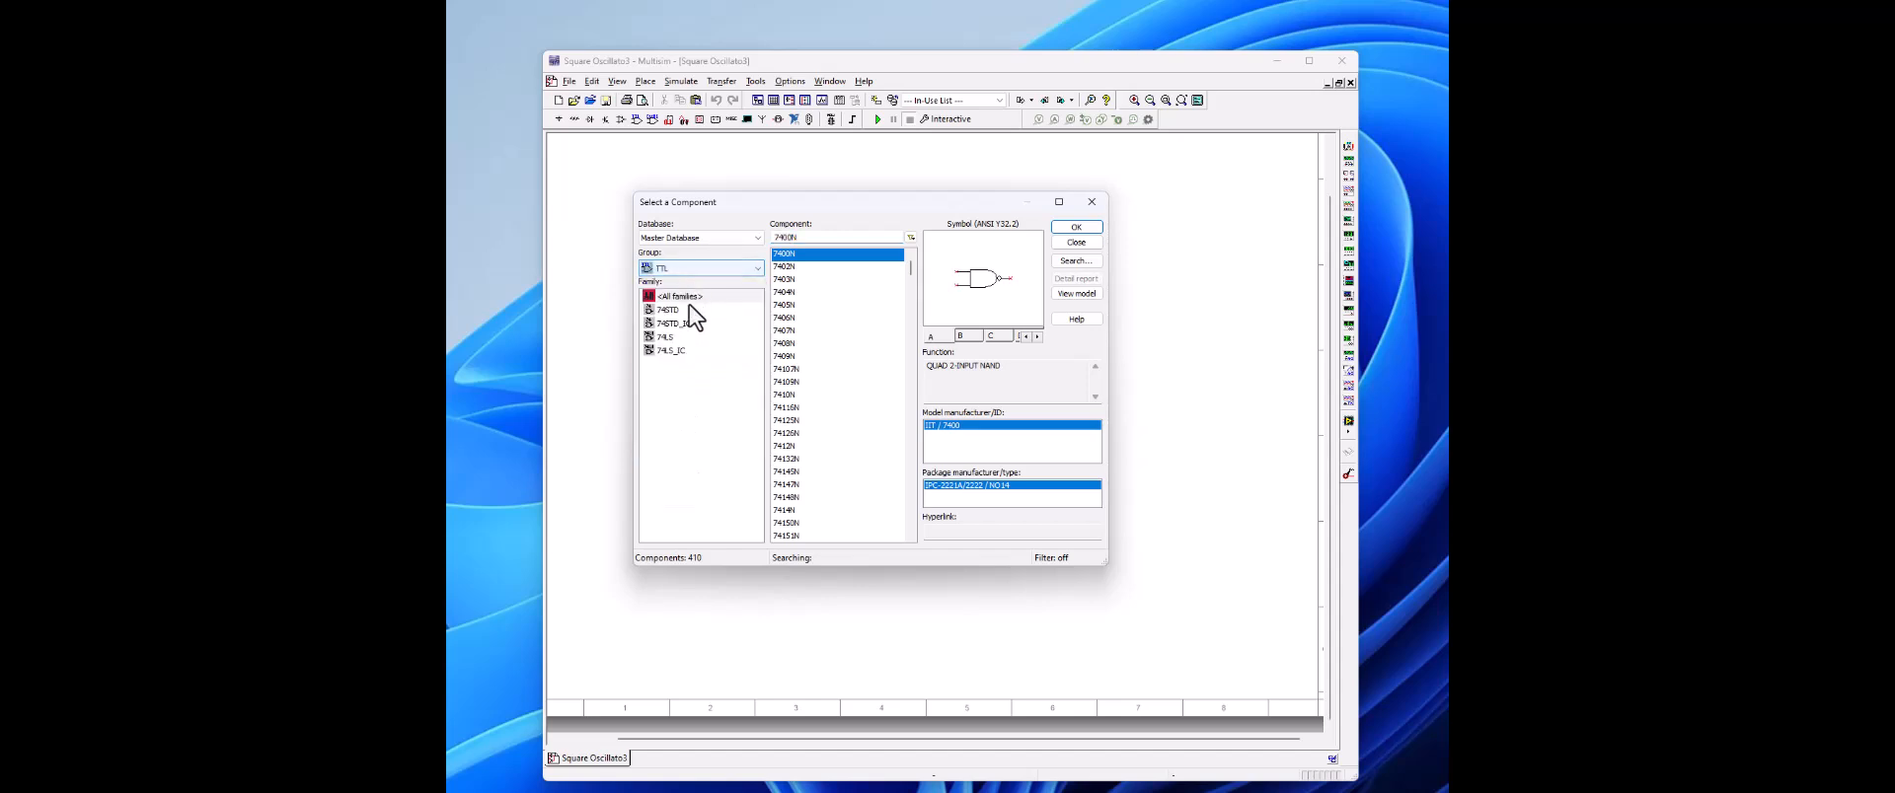
left_click(667, 310)
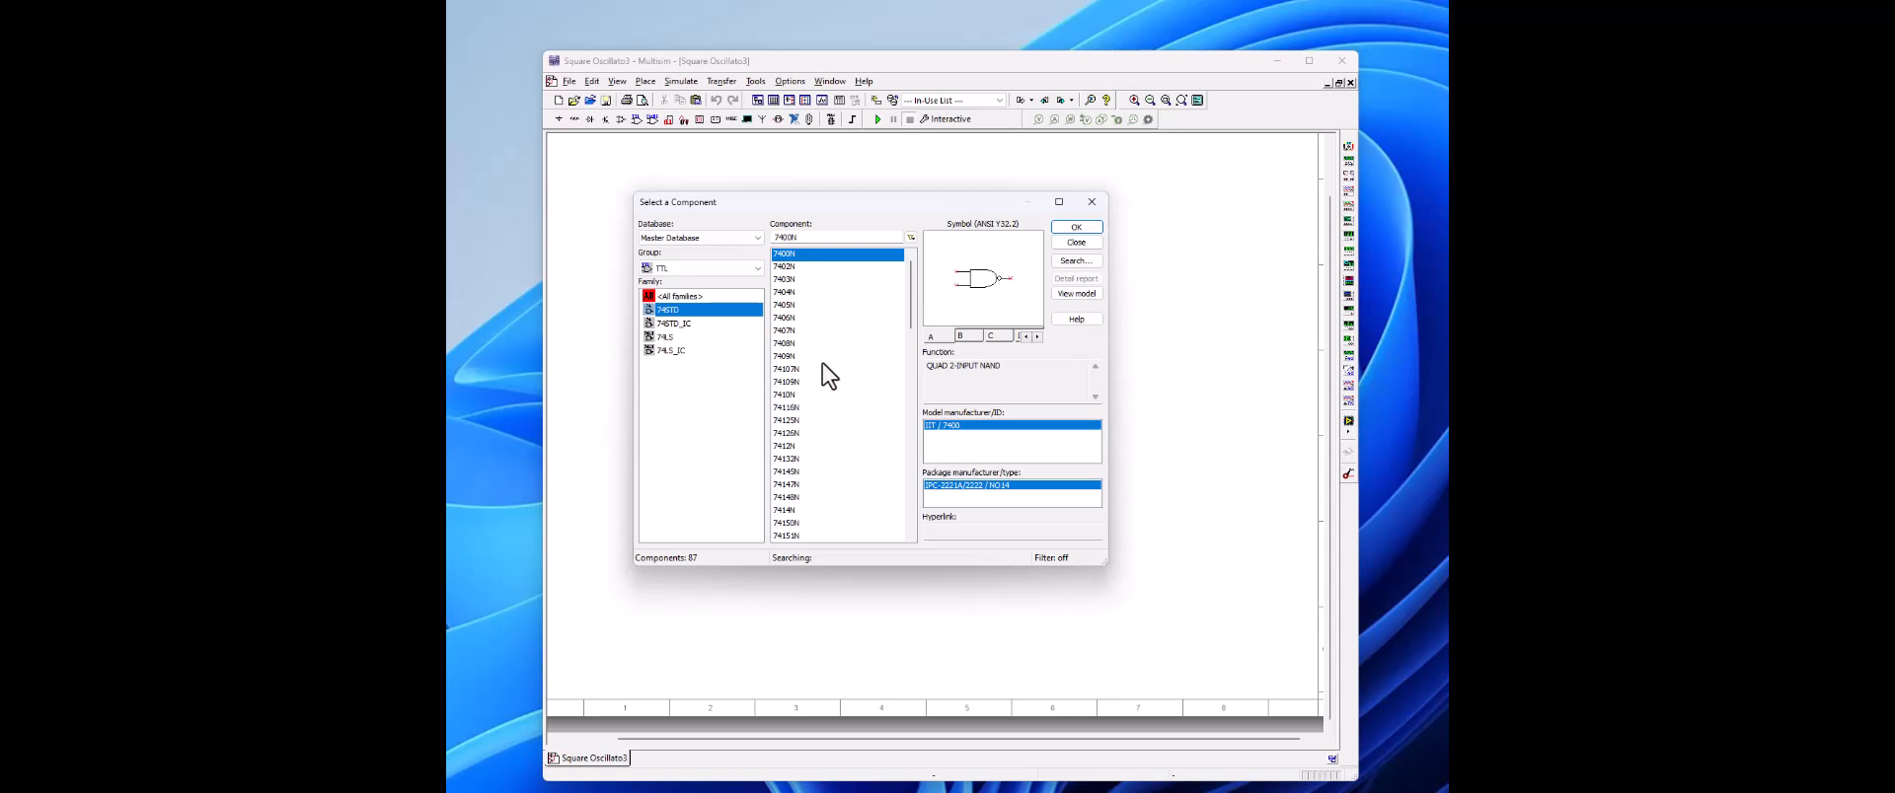
left_click(790, 512)
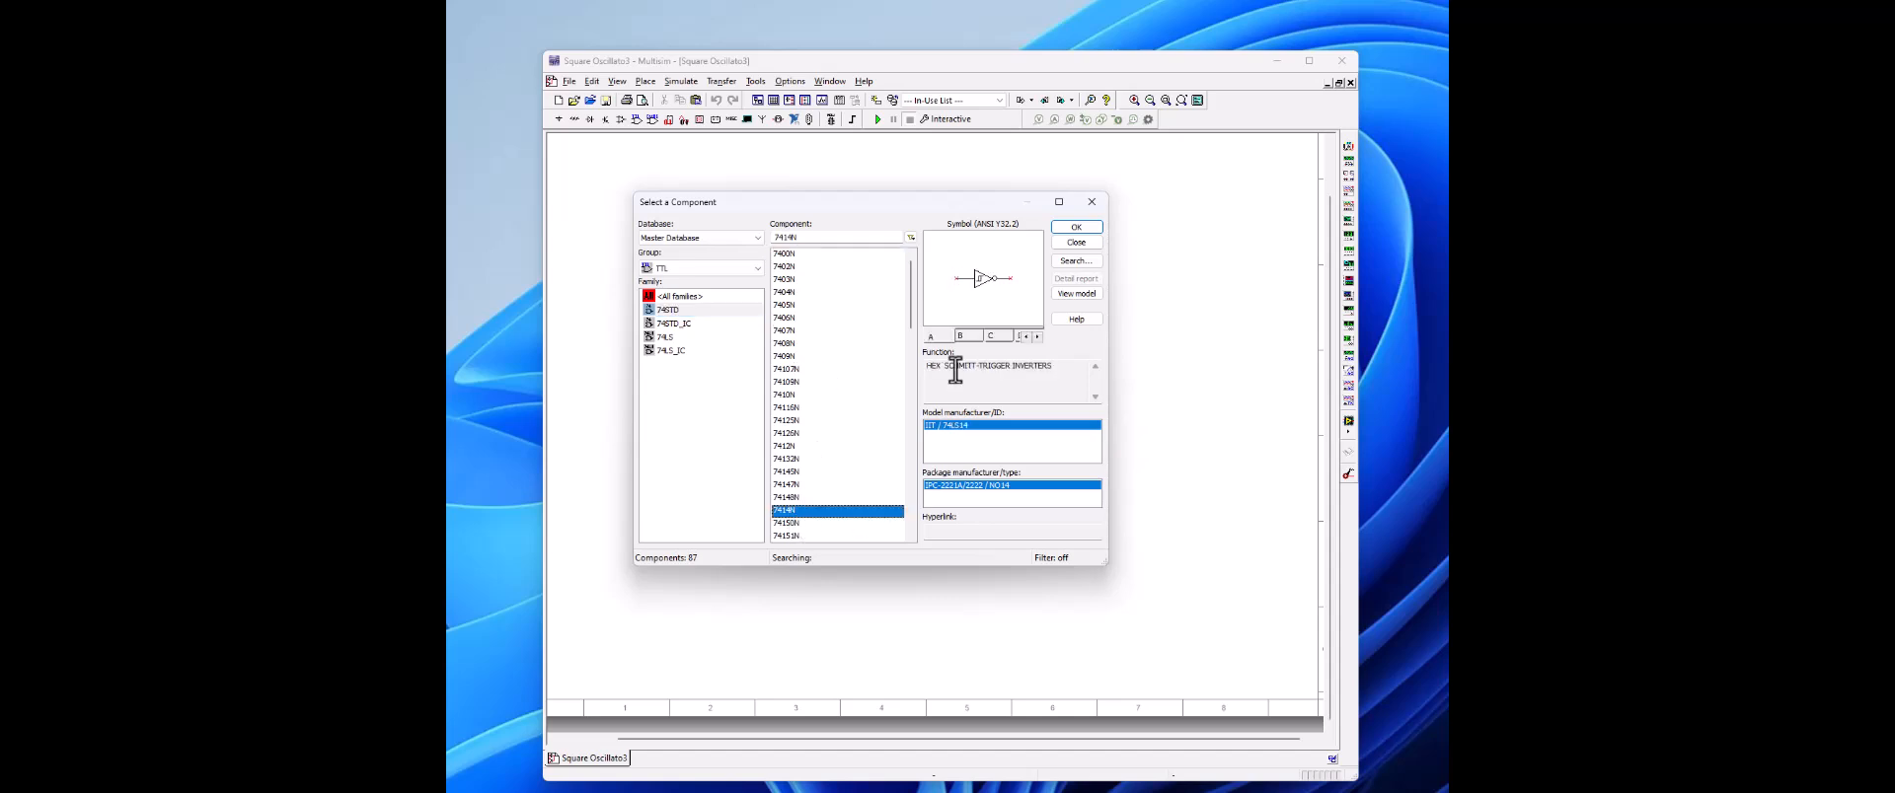
left_click(1081, 228)
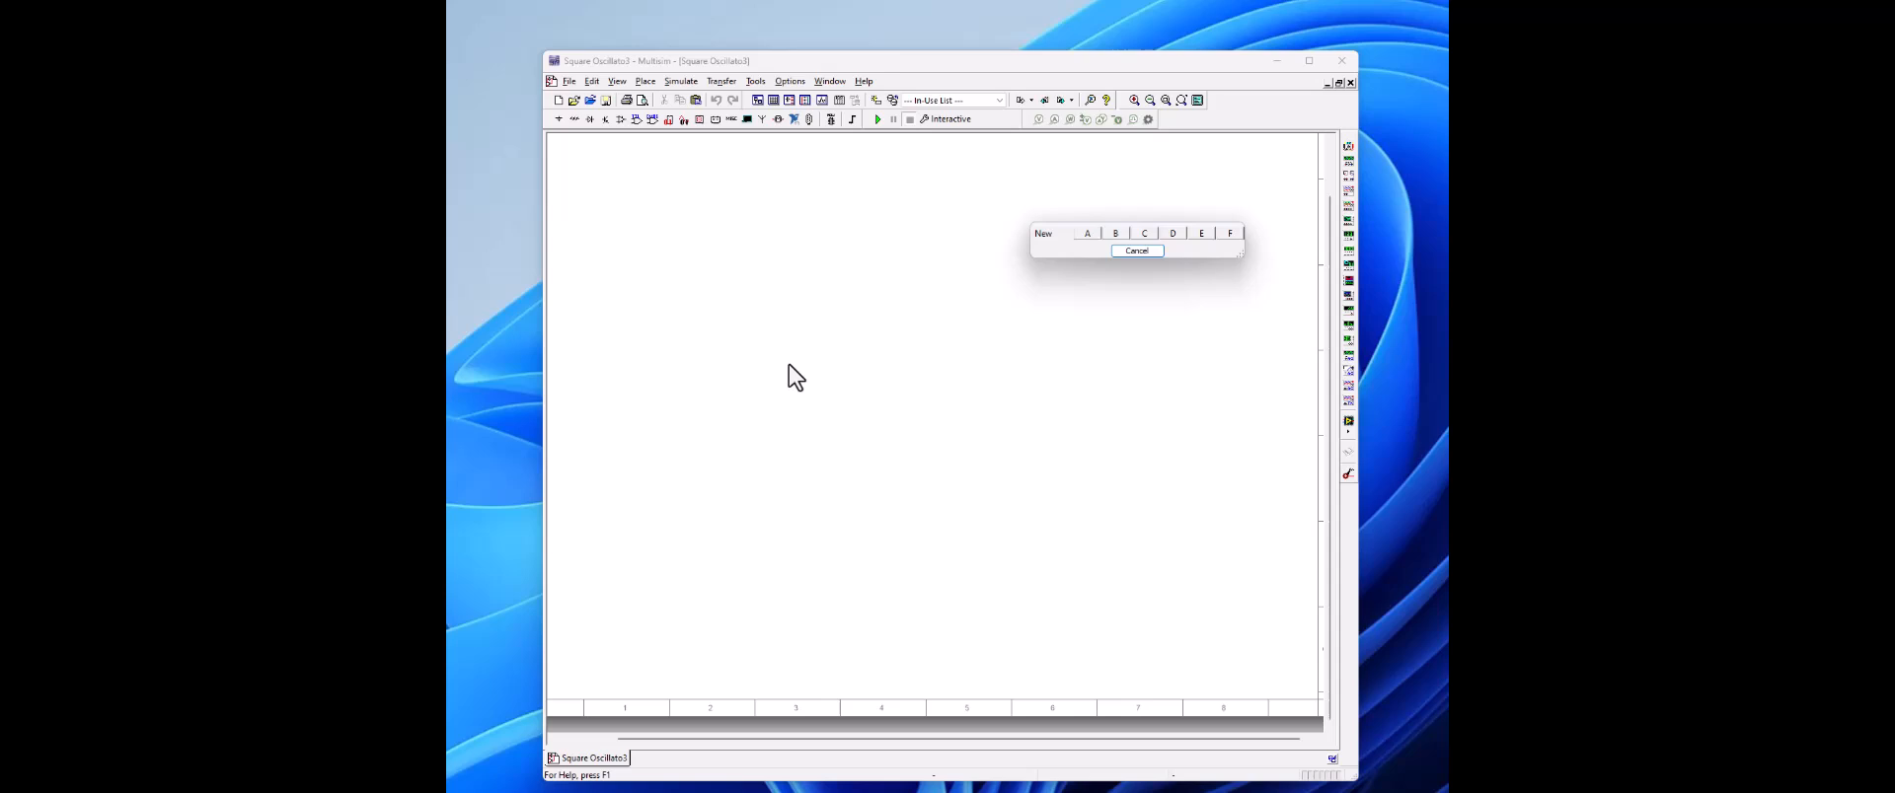
left_click(1098, 235)
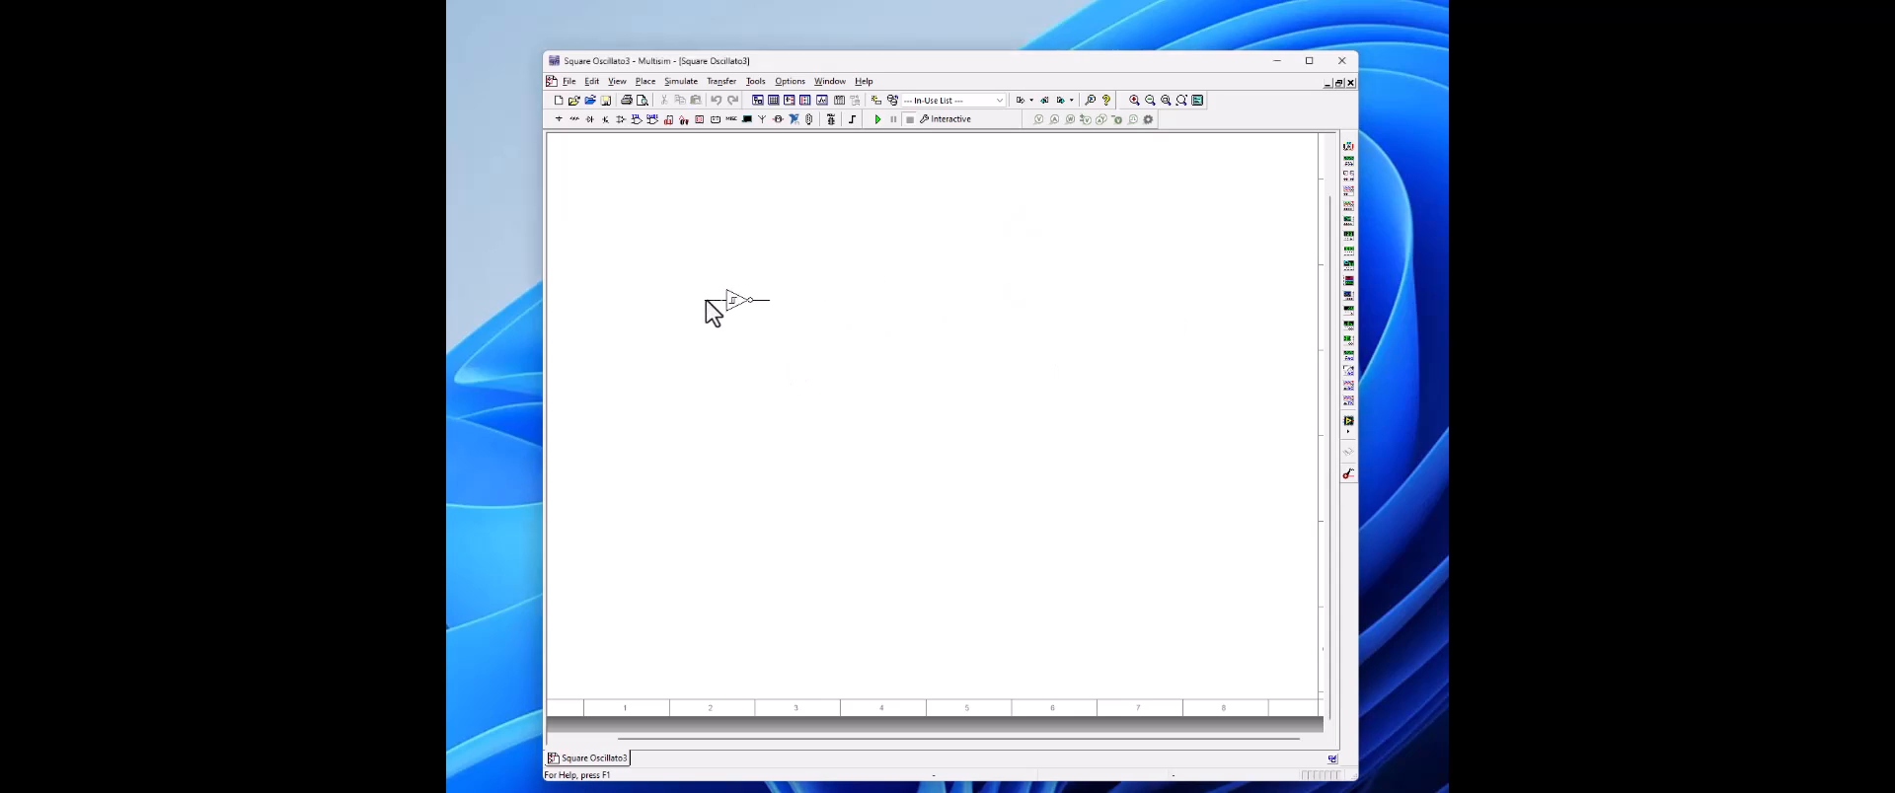
left_click(705, 302)
Step: Place the remaining 7414N sections B to F of U1 in a row after U1A
left_click(713, 304)
left_click(791, 304)
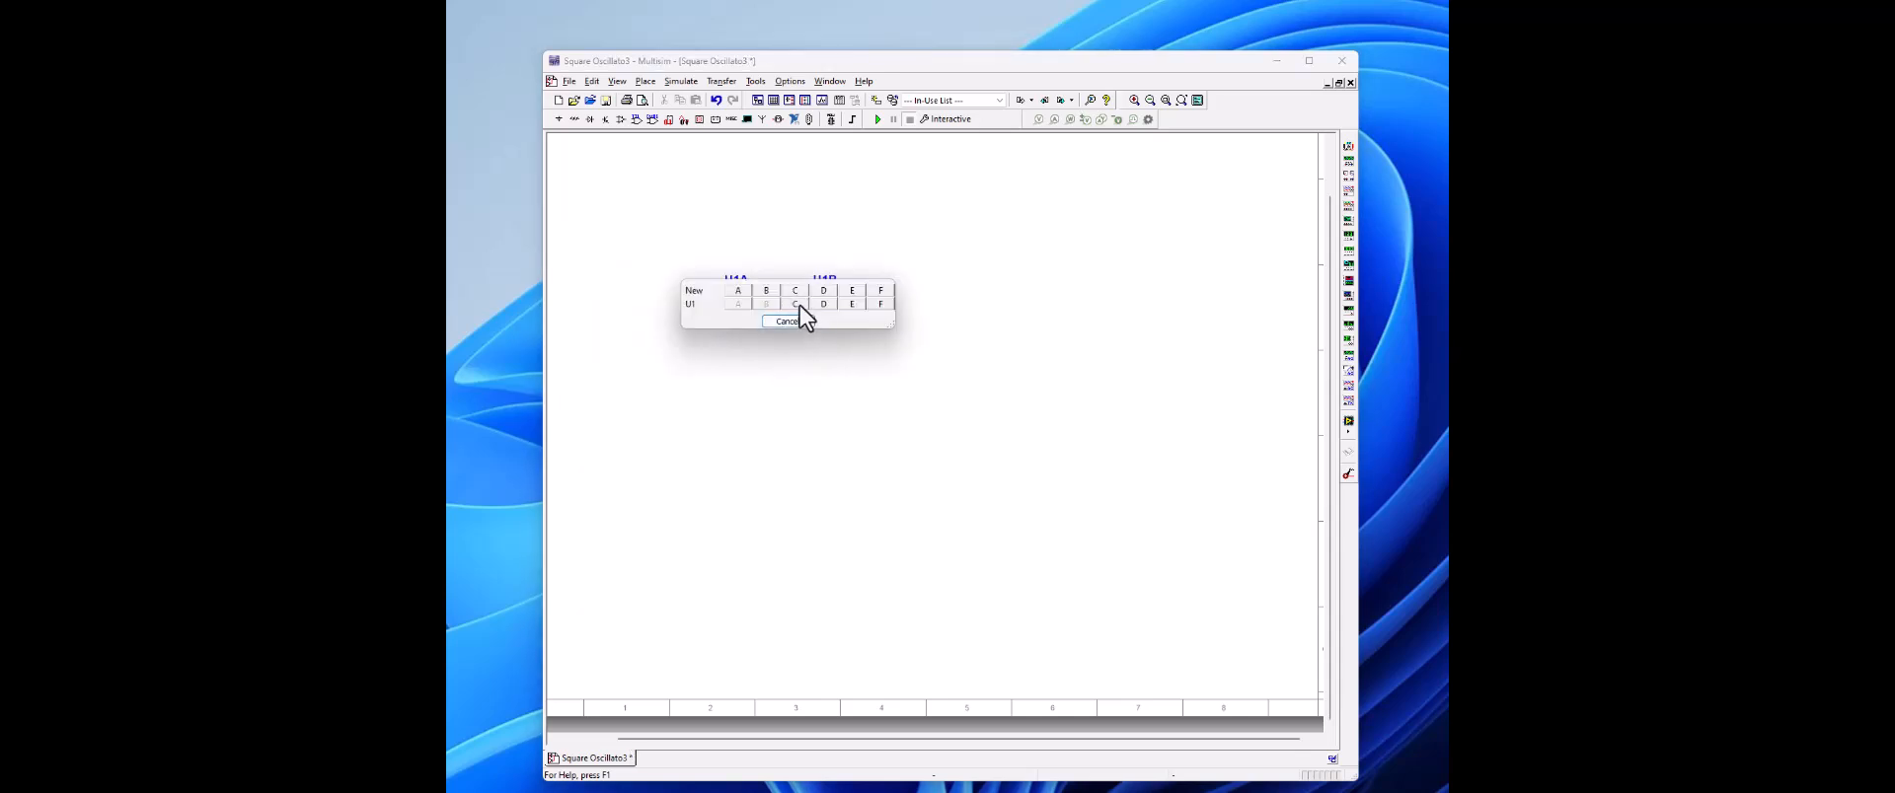
left_click(800, 305)
left_click(881, 305)
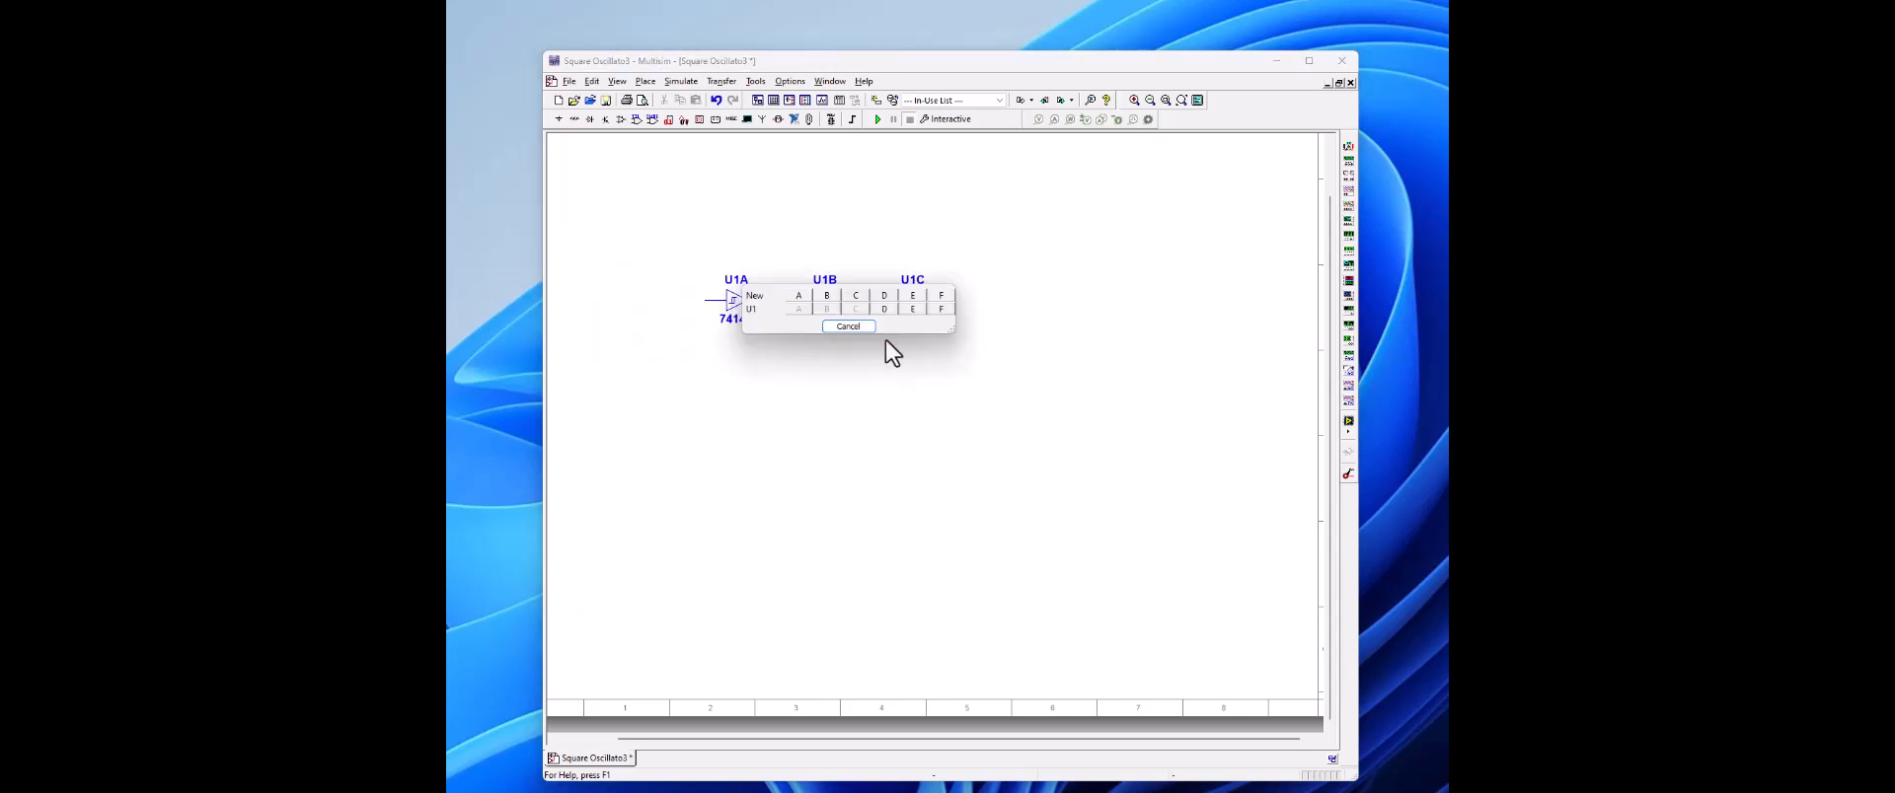
left_click(887, 308)
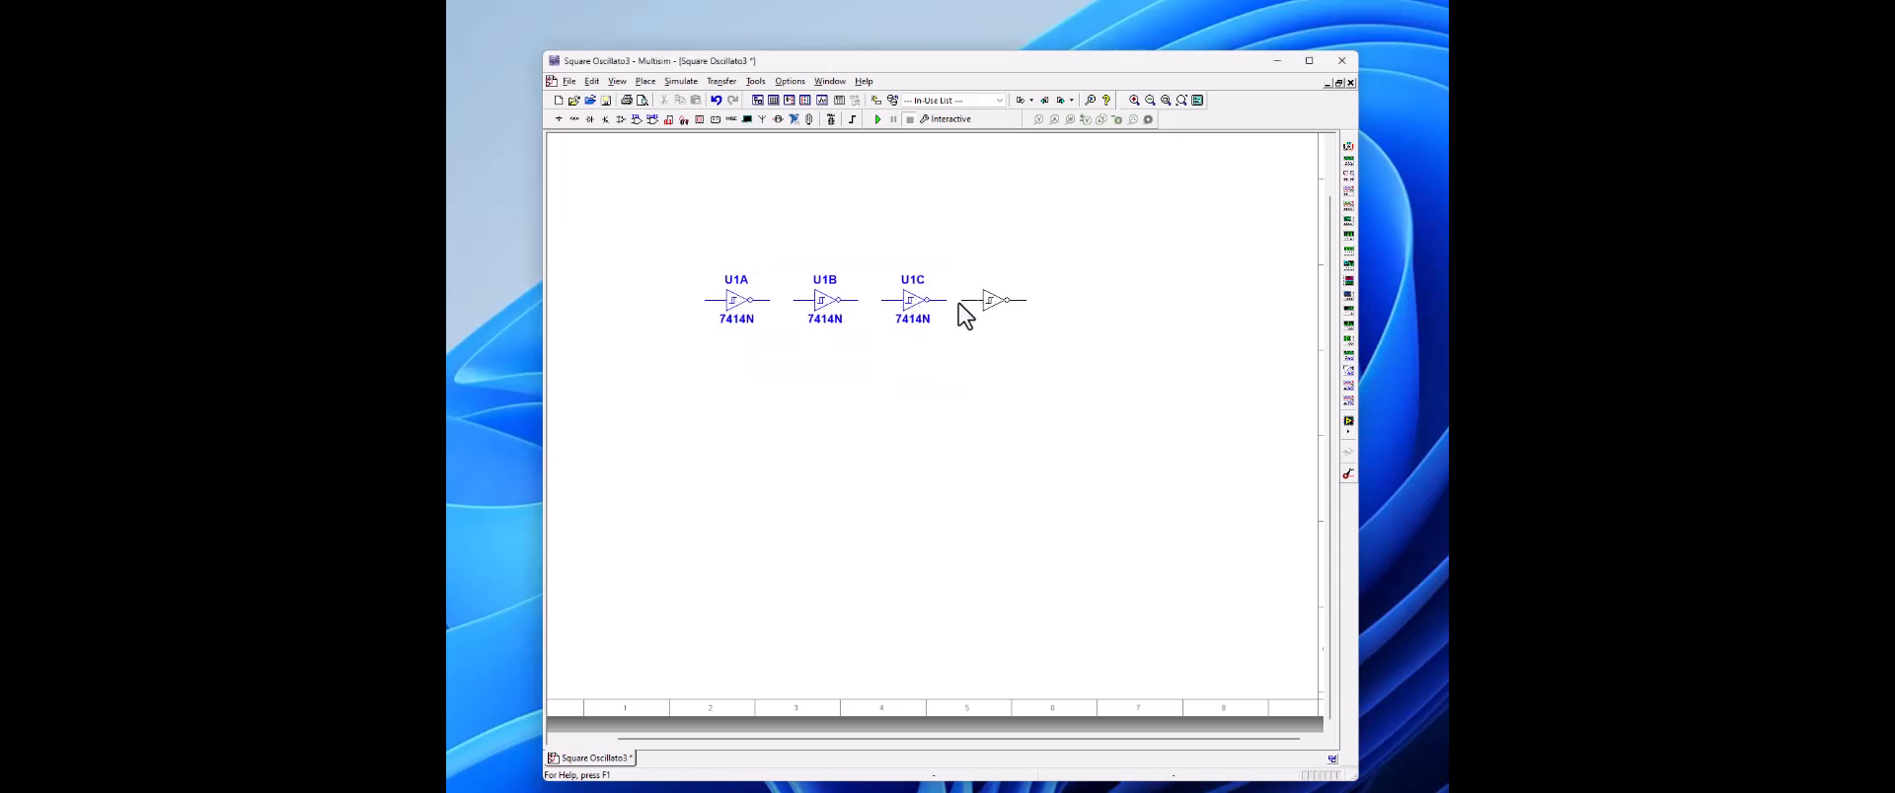
left_click(956, 308)
left_click(963, 307)
left_click(1056, 303)
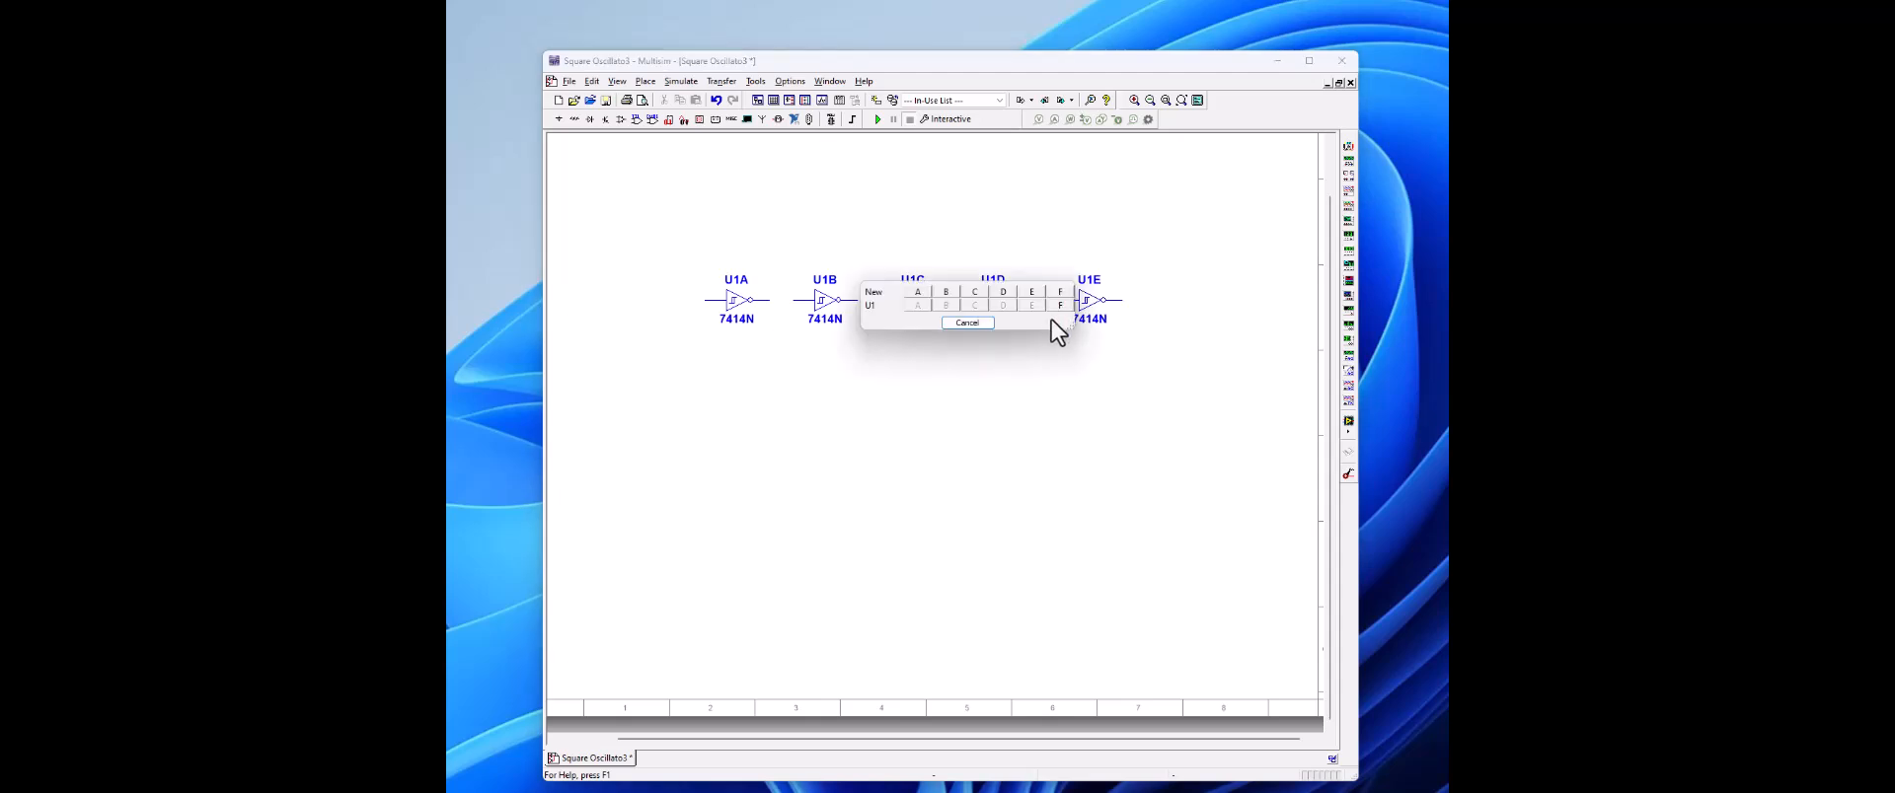
left_click(1058, 305)
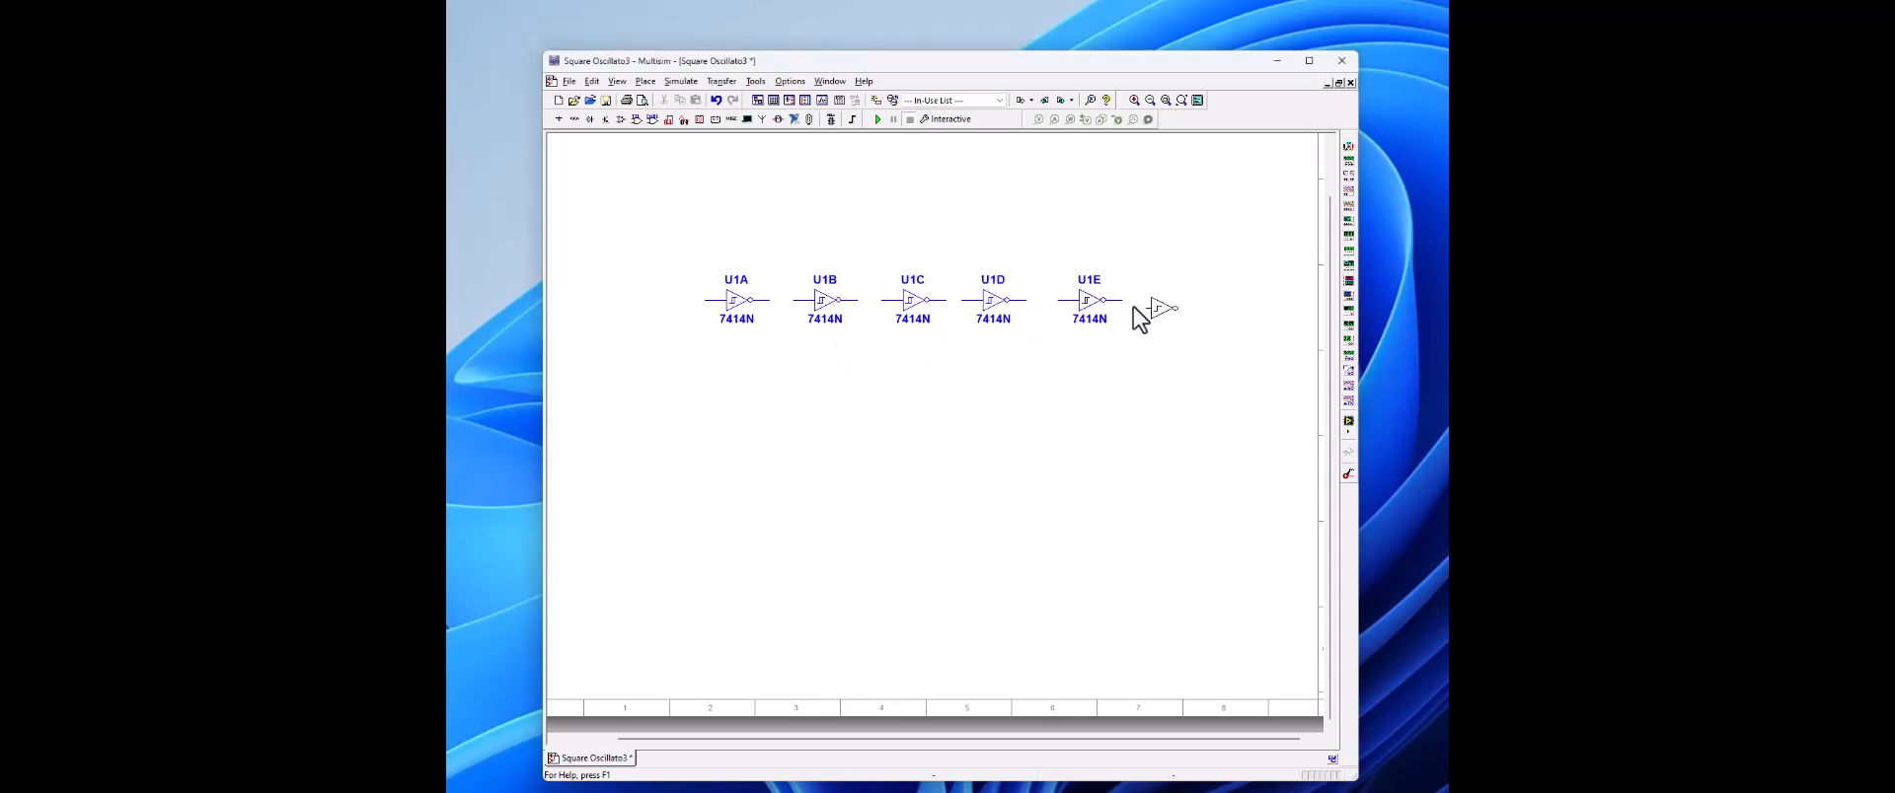
left_click(1144, 303)
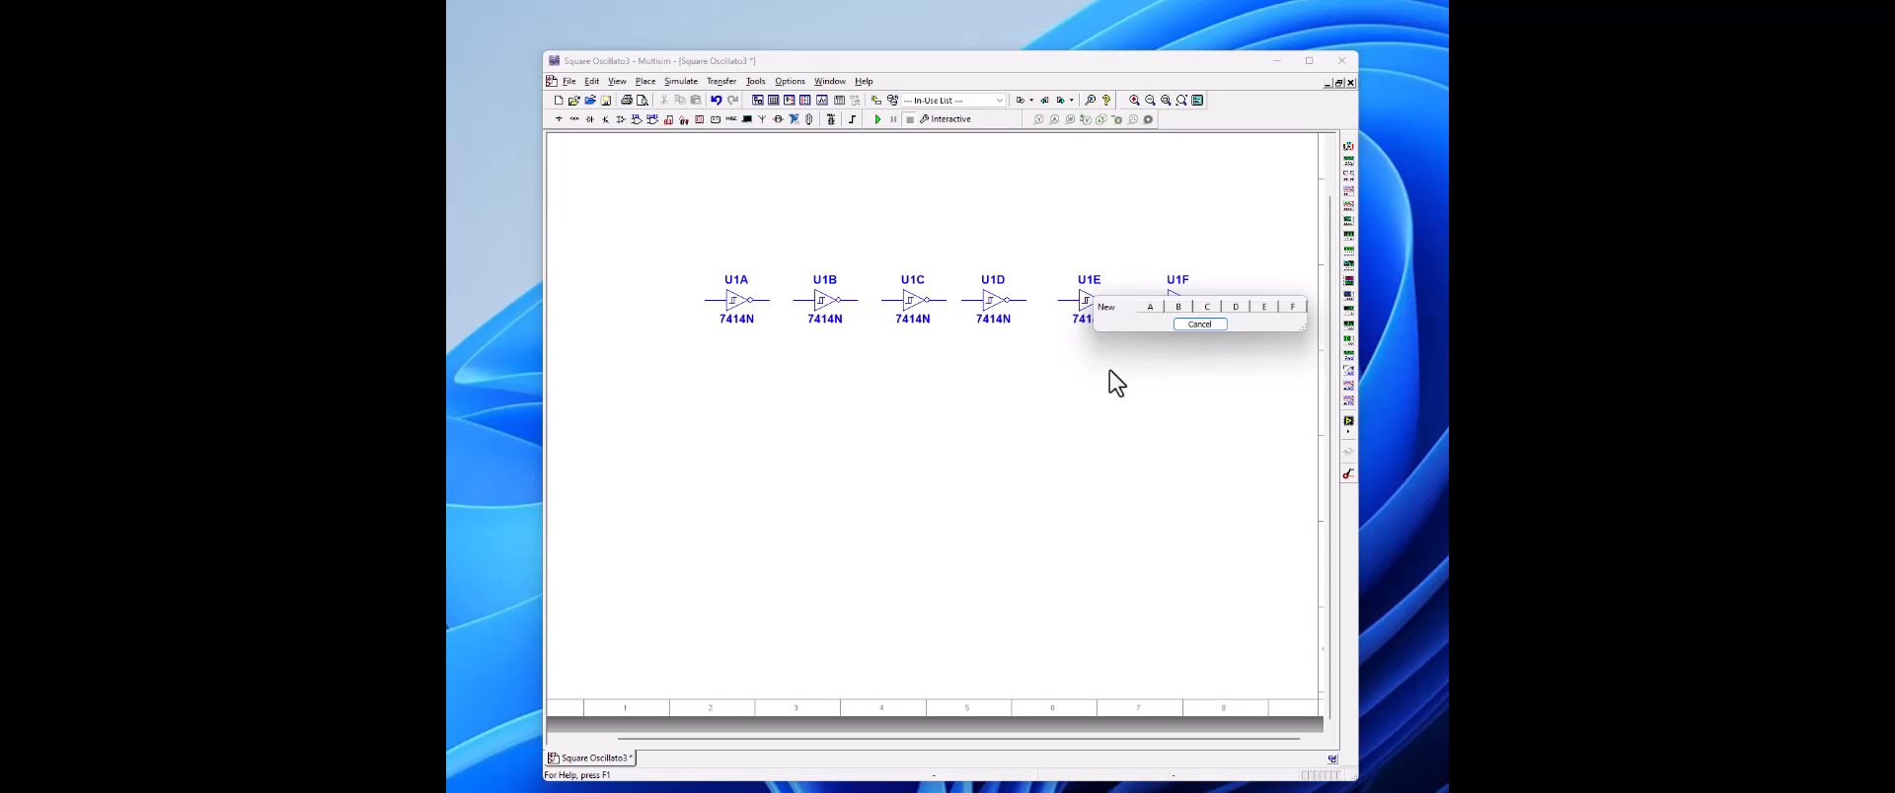
left_click(1200, 322)
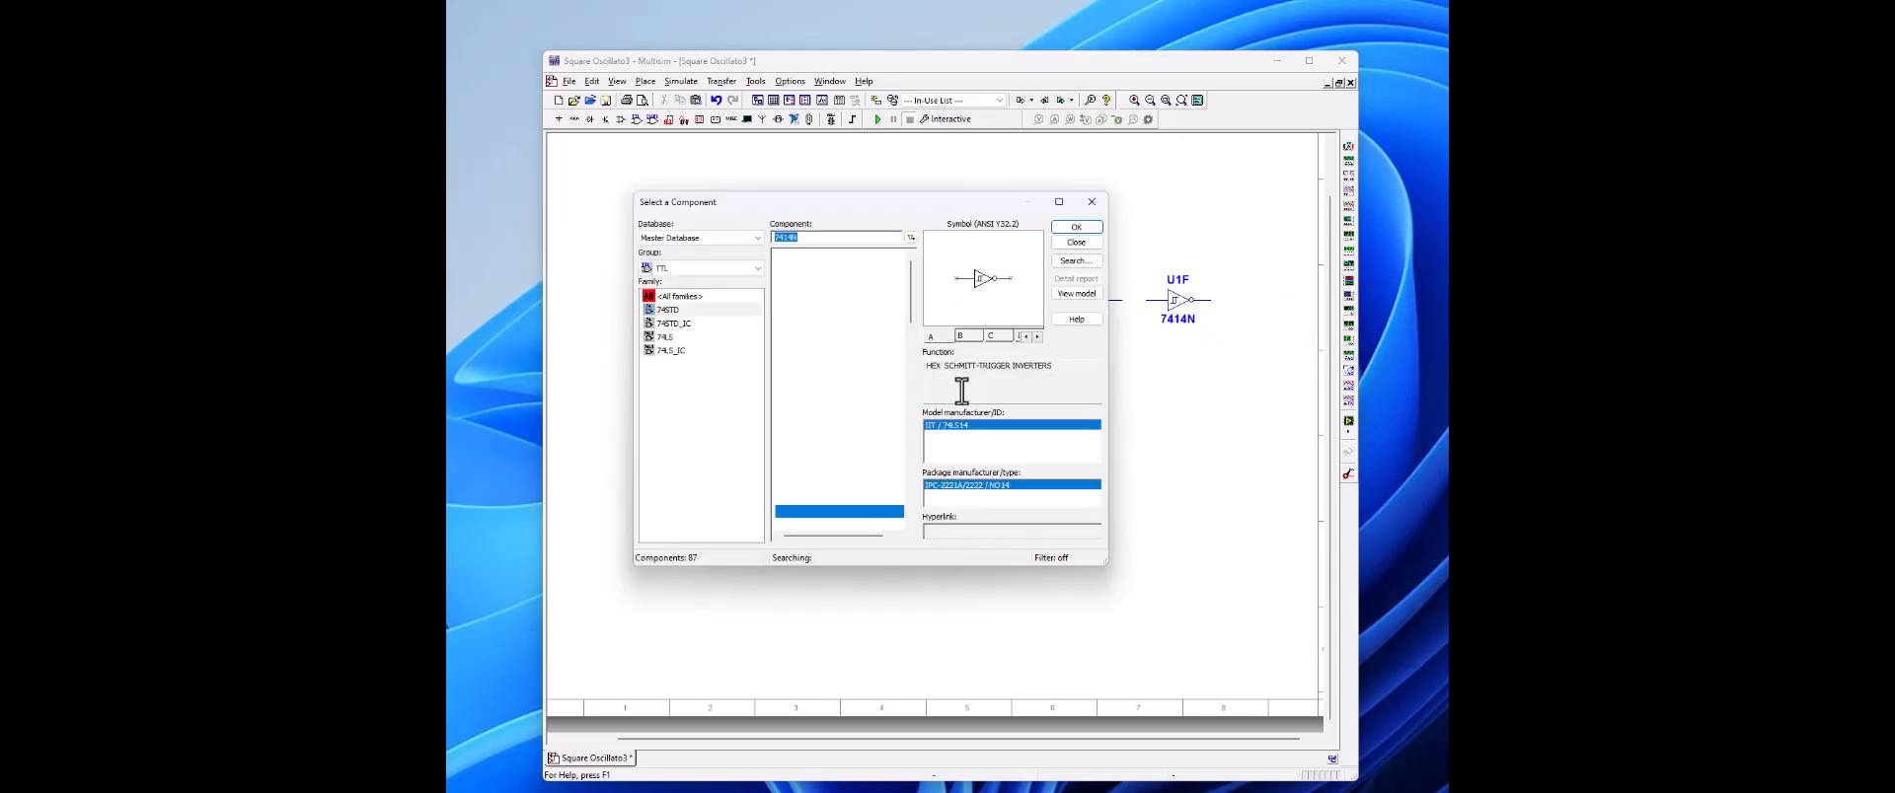
left_click(1084, 202)
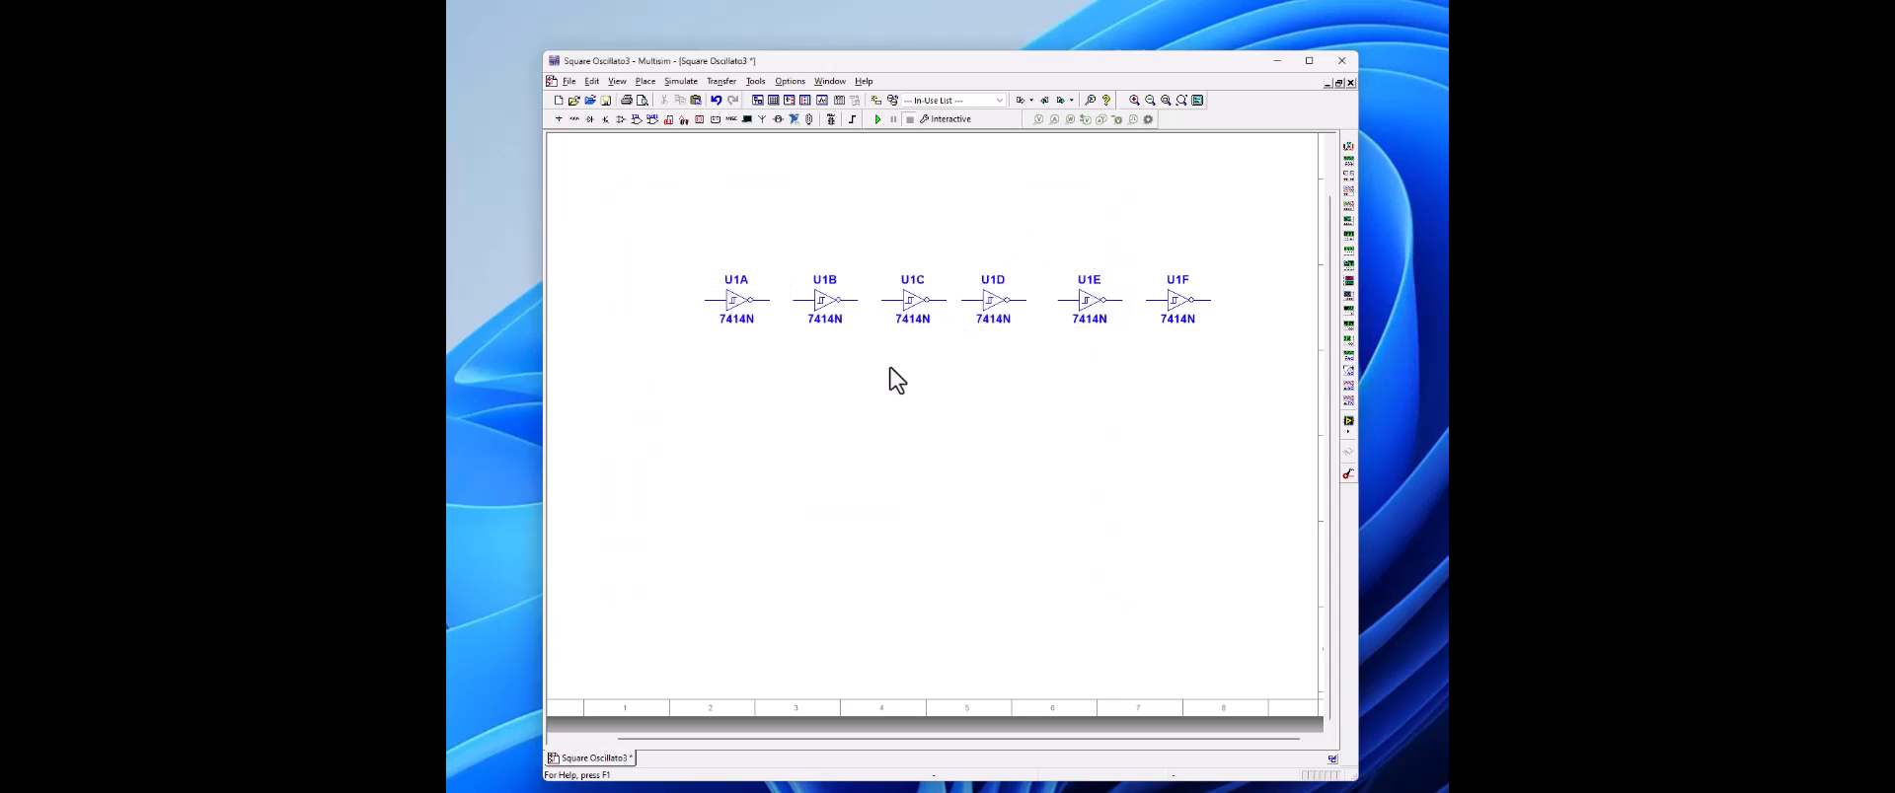
Step: Wire the six inverters in series and connect a feedback wire from U1A's input to U1E's output
left_click(773, 300)
left_click(854, 300)
left_click(885, 301)
left_click(940, 302)
left_click(1028, 301)
left_click(1146, 302)
left_click(705, 299)
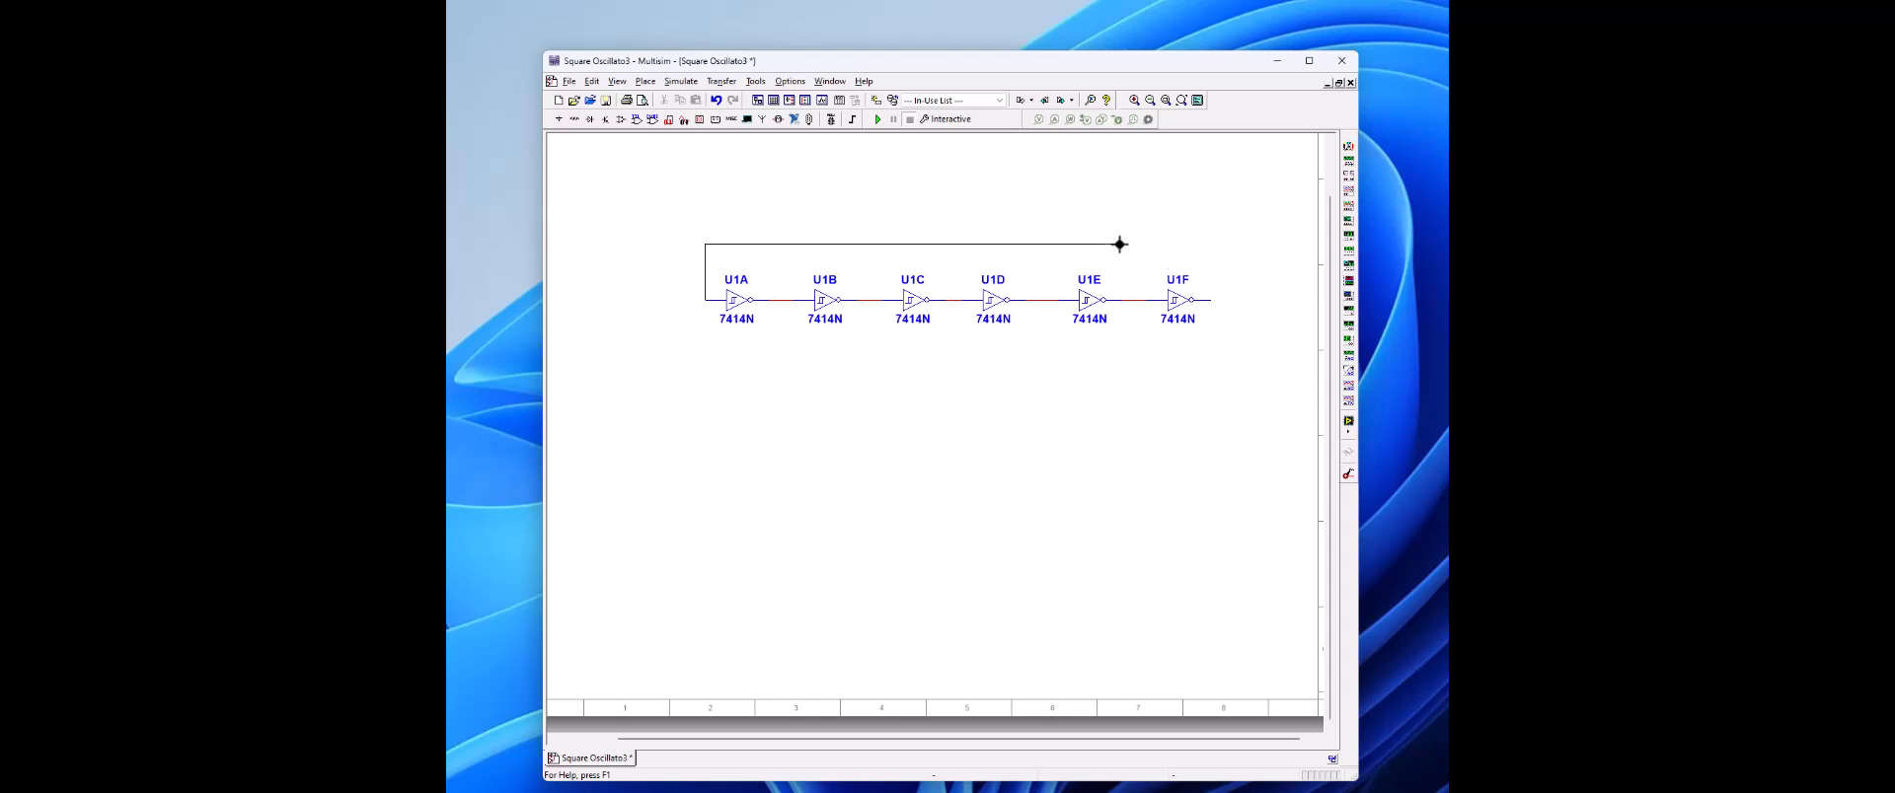
left_click(1130, 299)
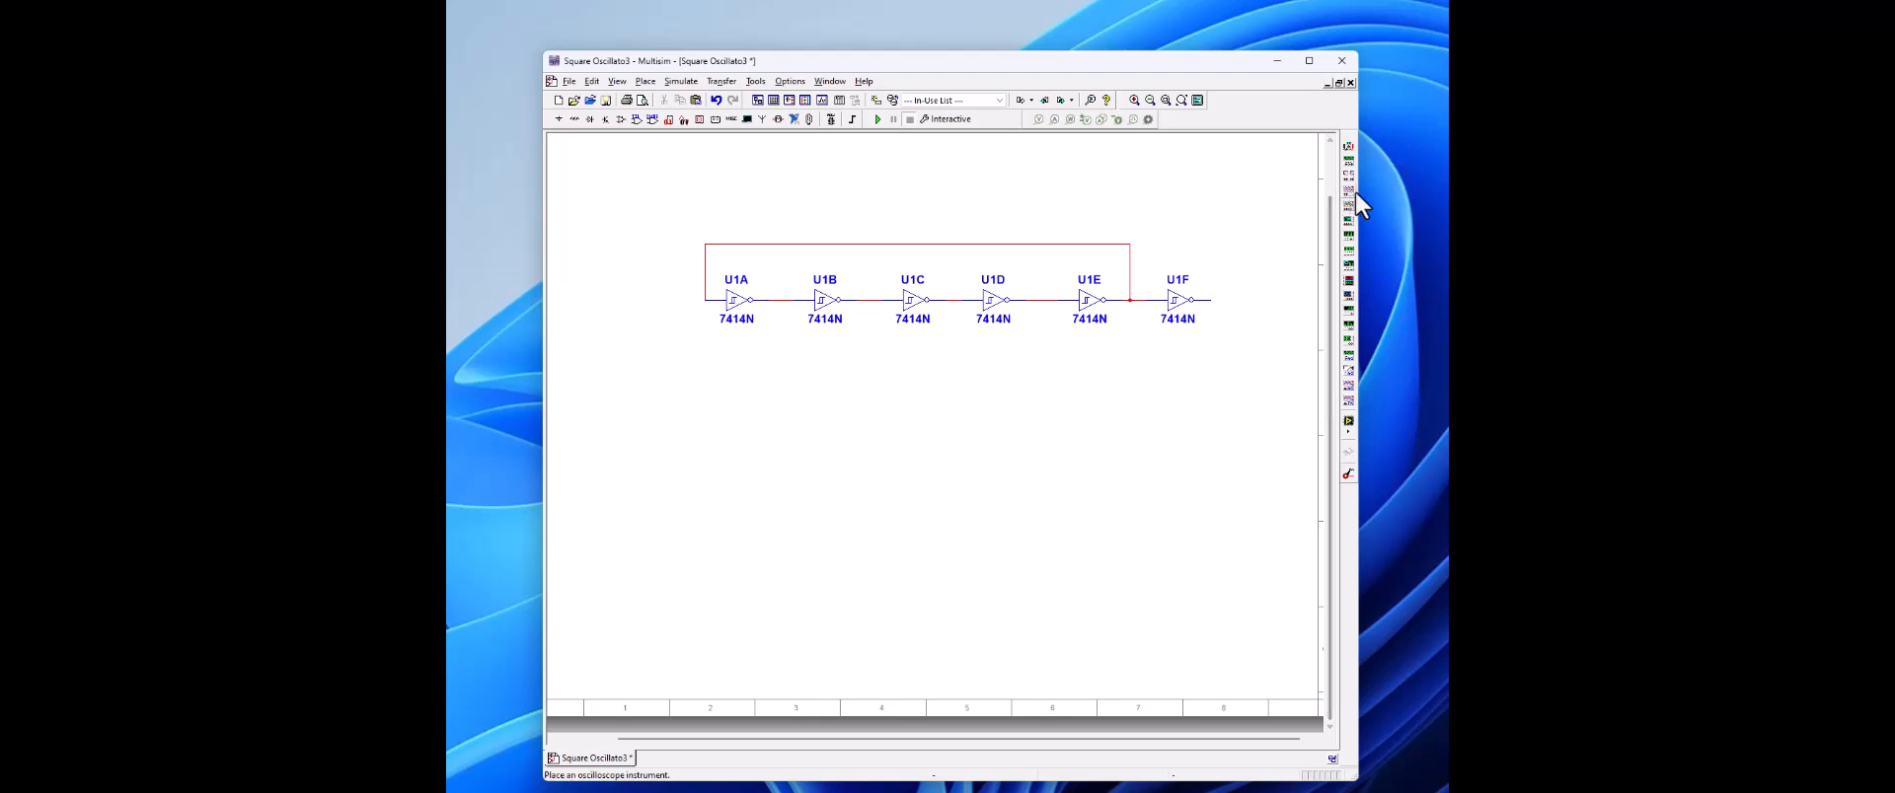
Step: Place a Tektronix oscilloscope above the U1F inverter
left_click(1347, 420)
left_click(1174, 223)
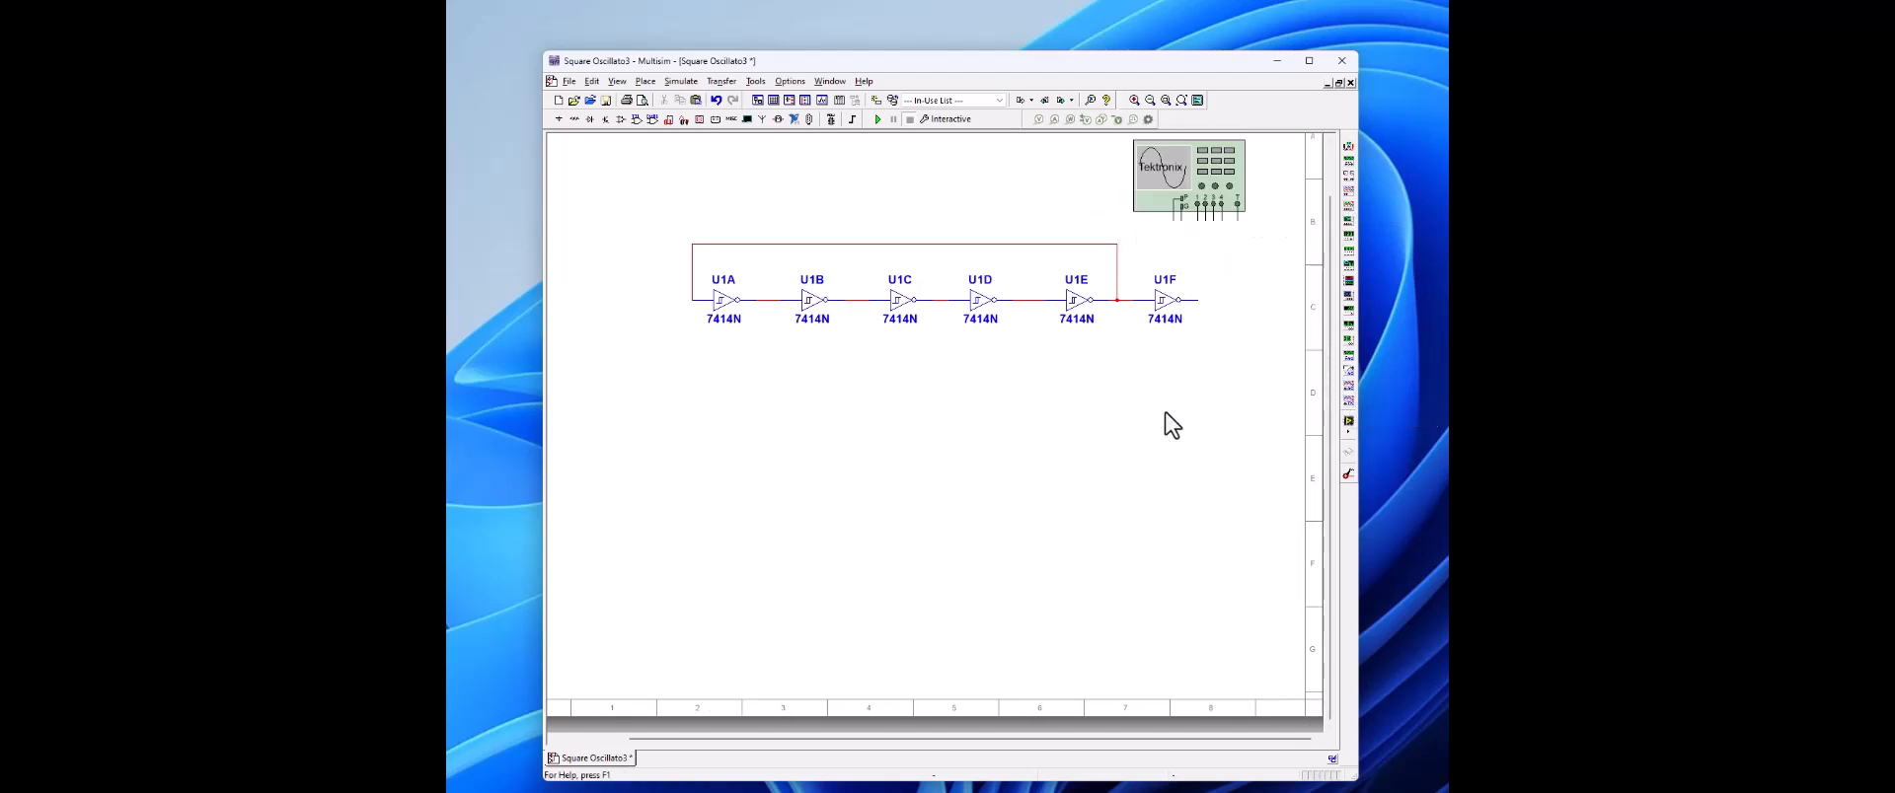
Step: Attach a GROUND power source to the oscilloscope's ground terminal and wire its channel 1 to U1F's output
left_click(559, 119)
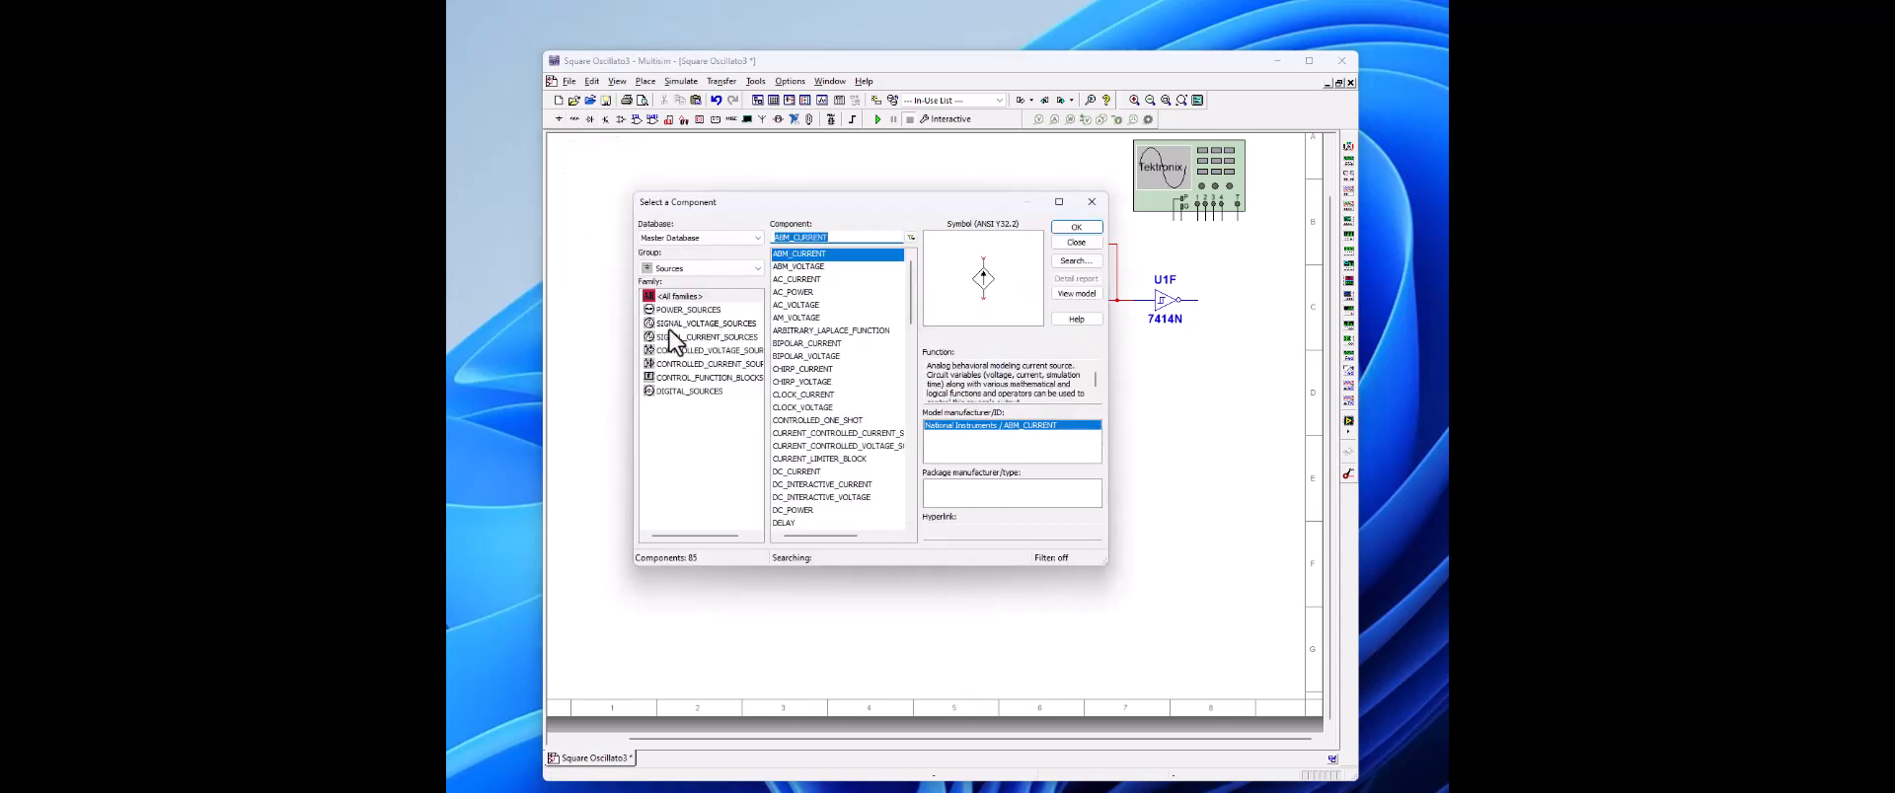
left_click(689, 310)
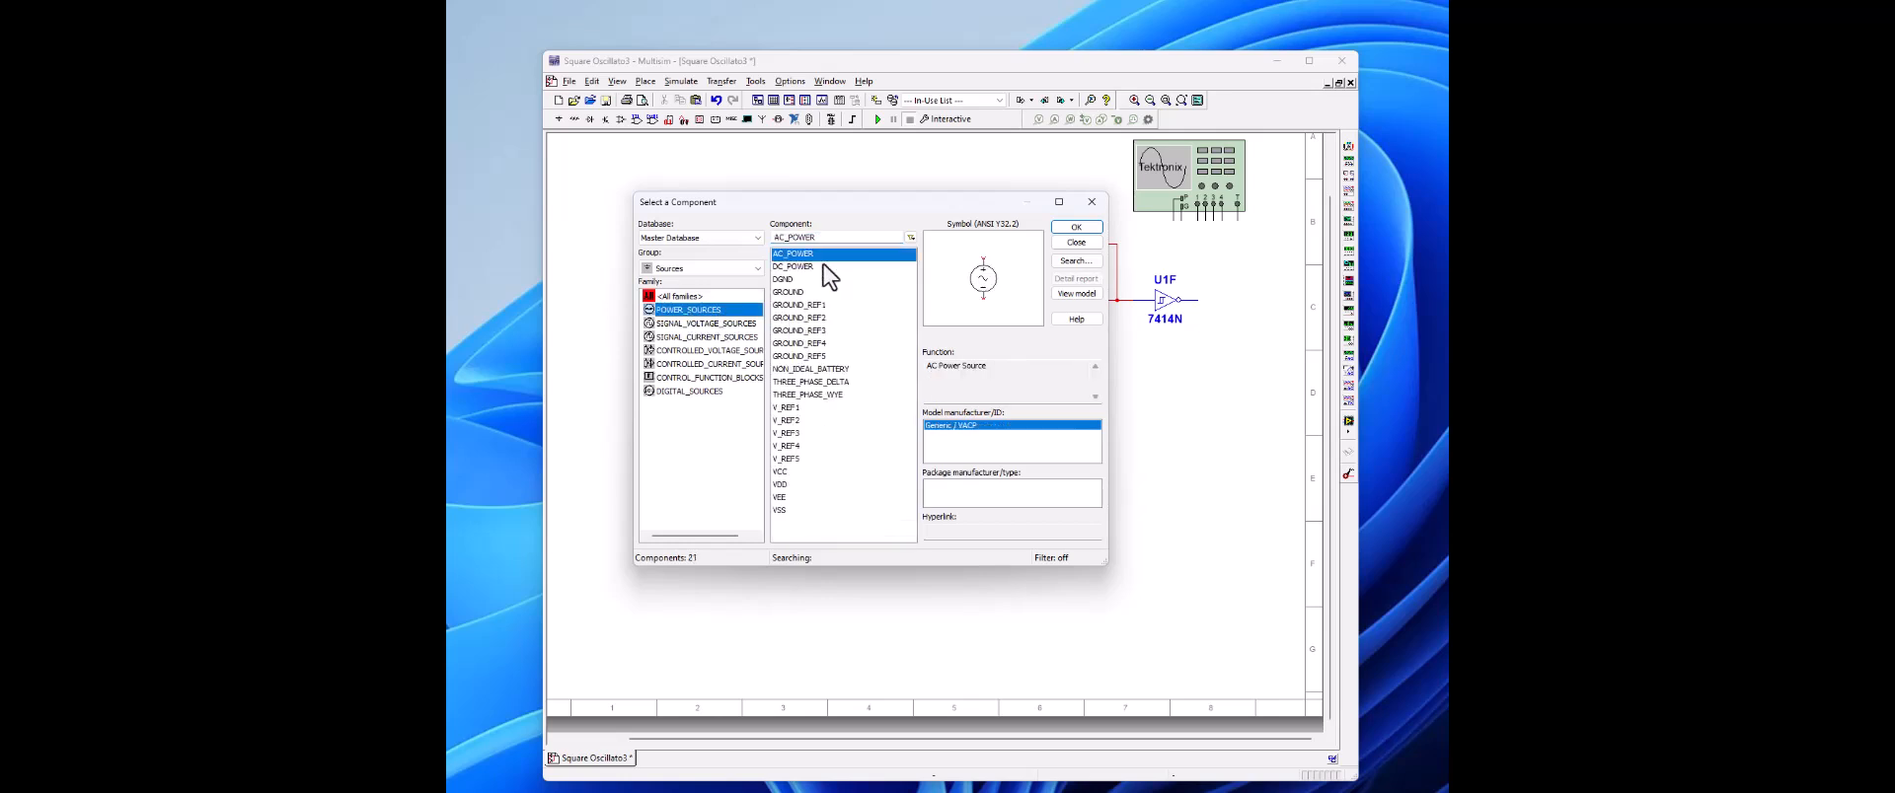
left_click(1075, 242)
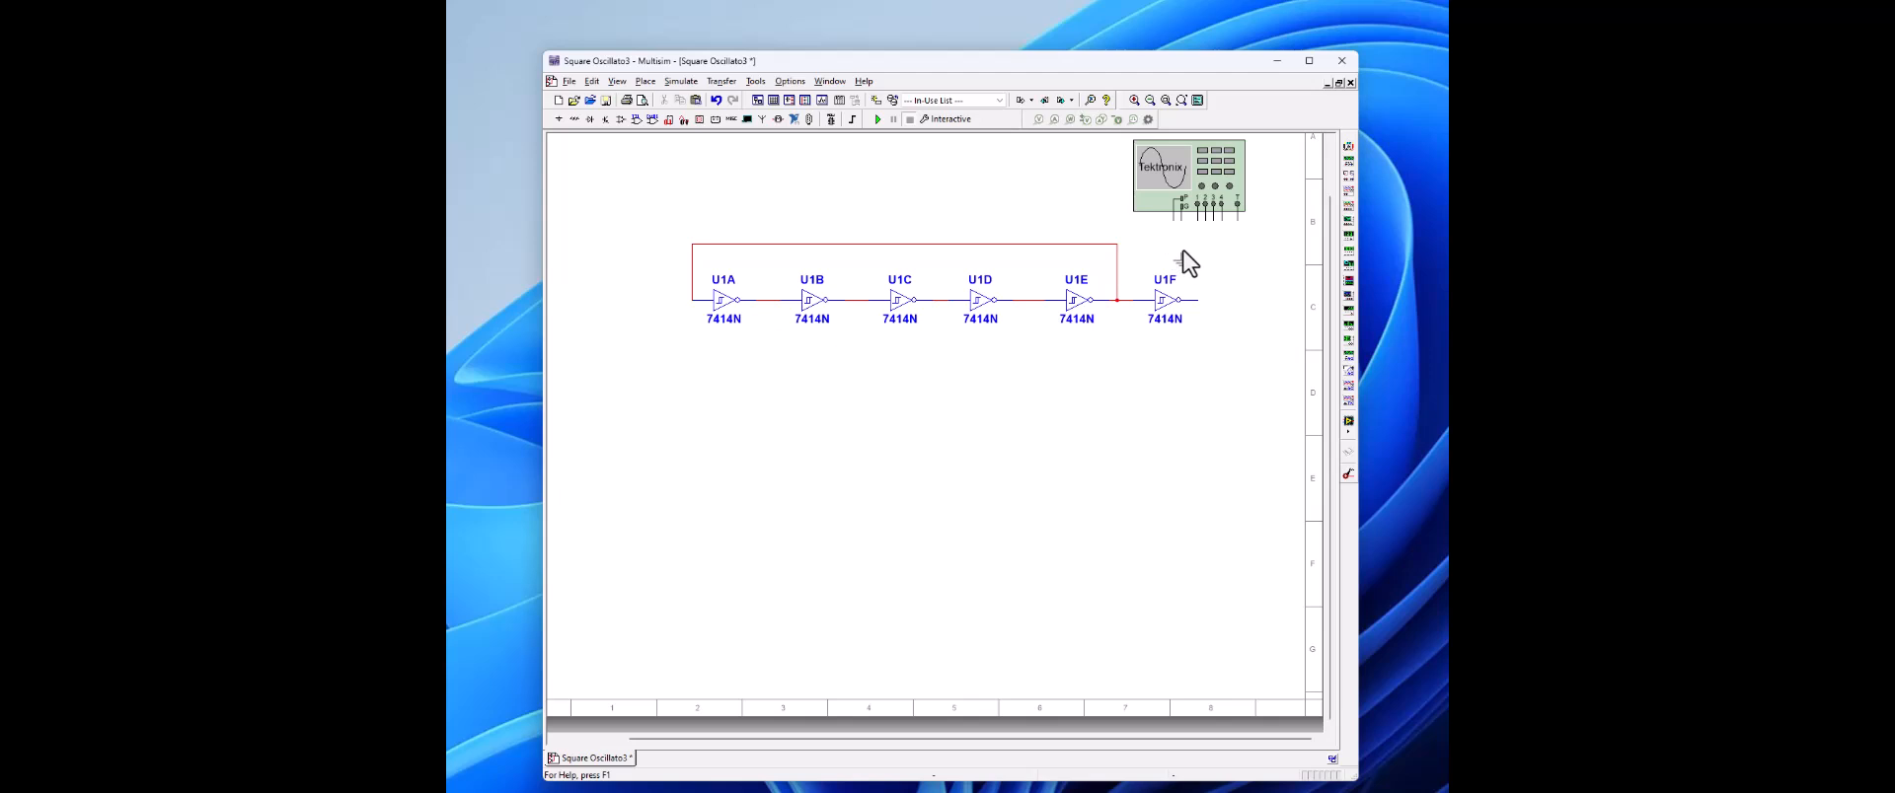
key("ctrl+w")
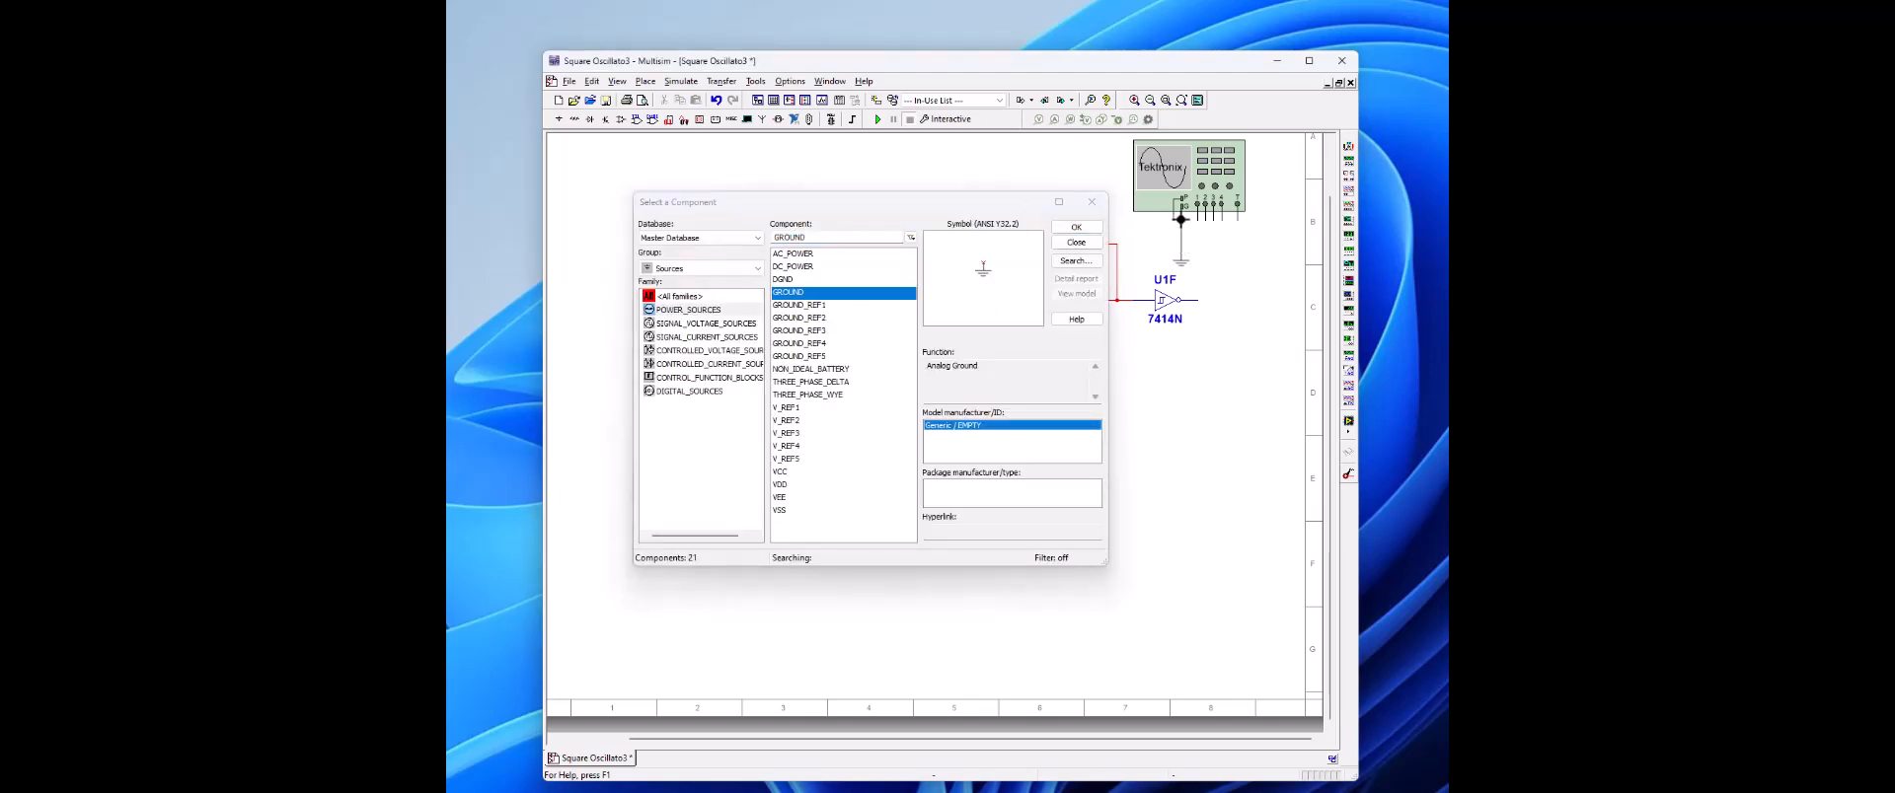
left_click(1180, 252)
left_click(1090, 203)
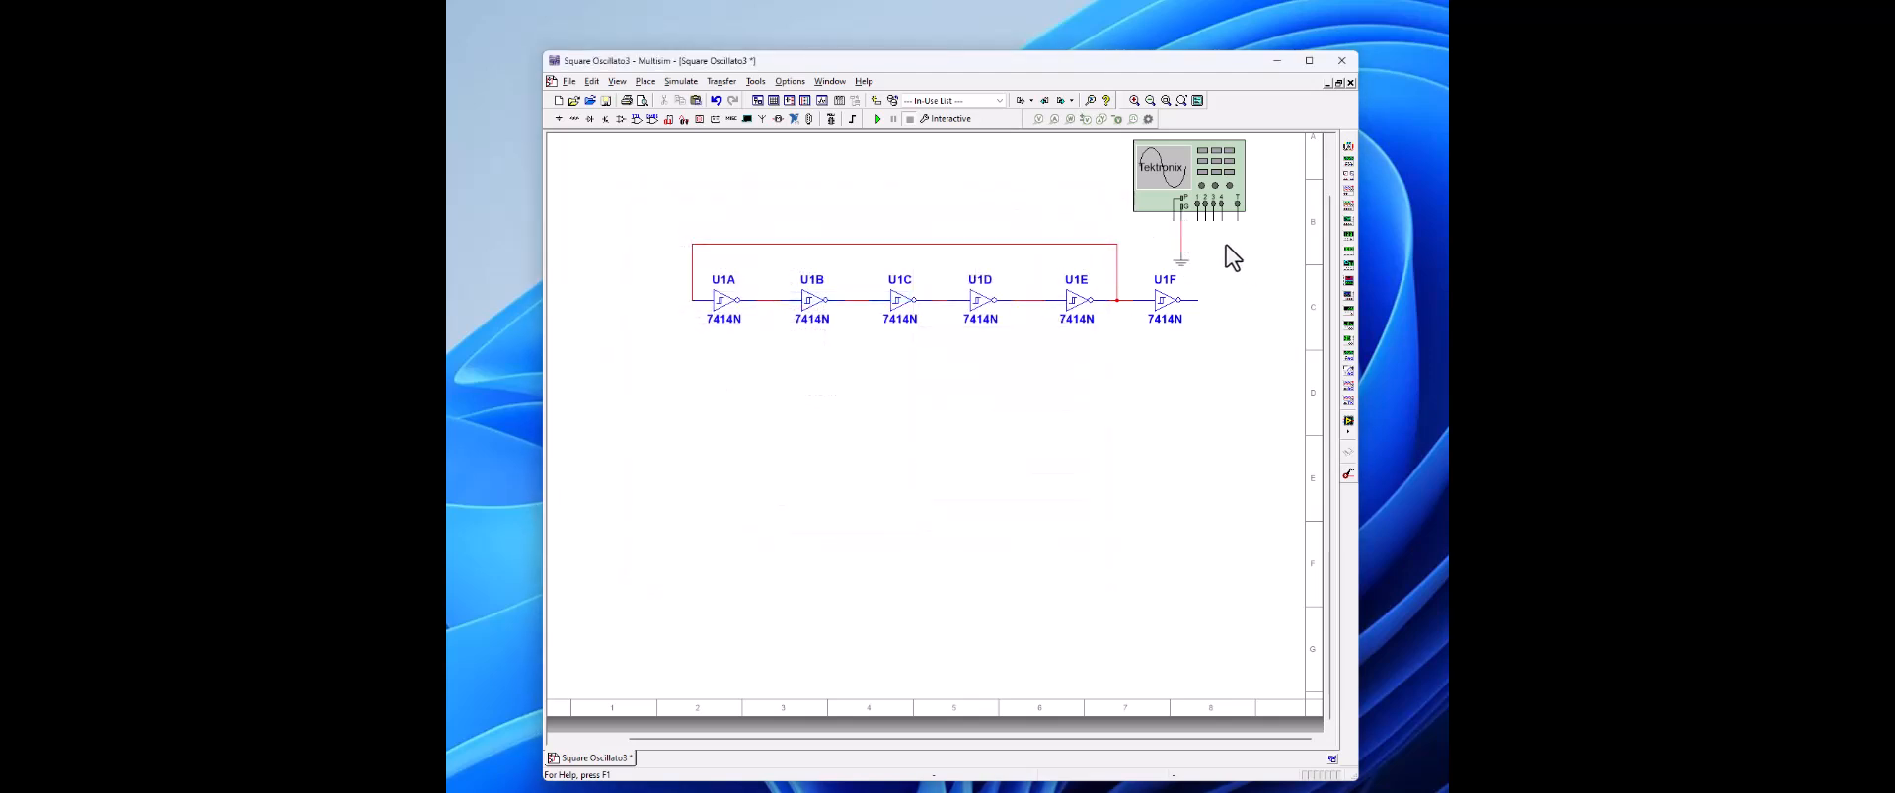
left_click(1198, 205)
left_click(1199, 300)
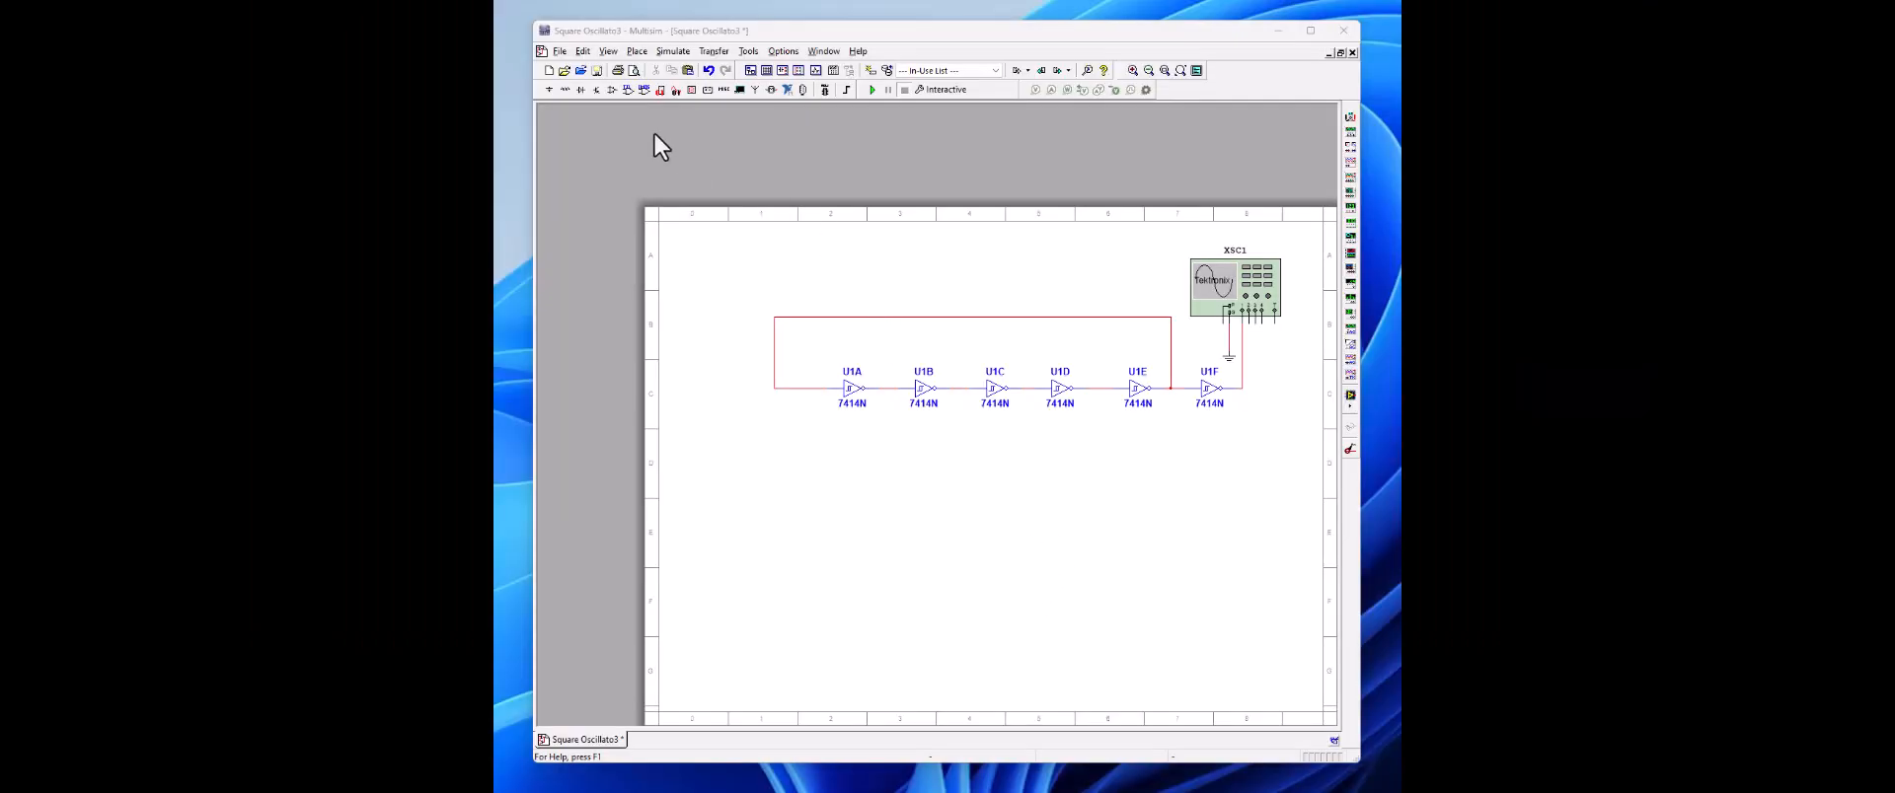
Step: Place another GROUND power source below the outer corner of the feedback loop, before U1A
left_click(548, 88)
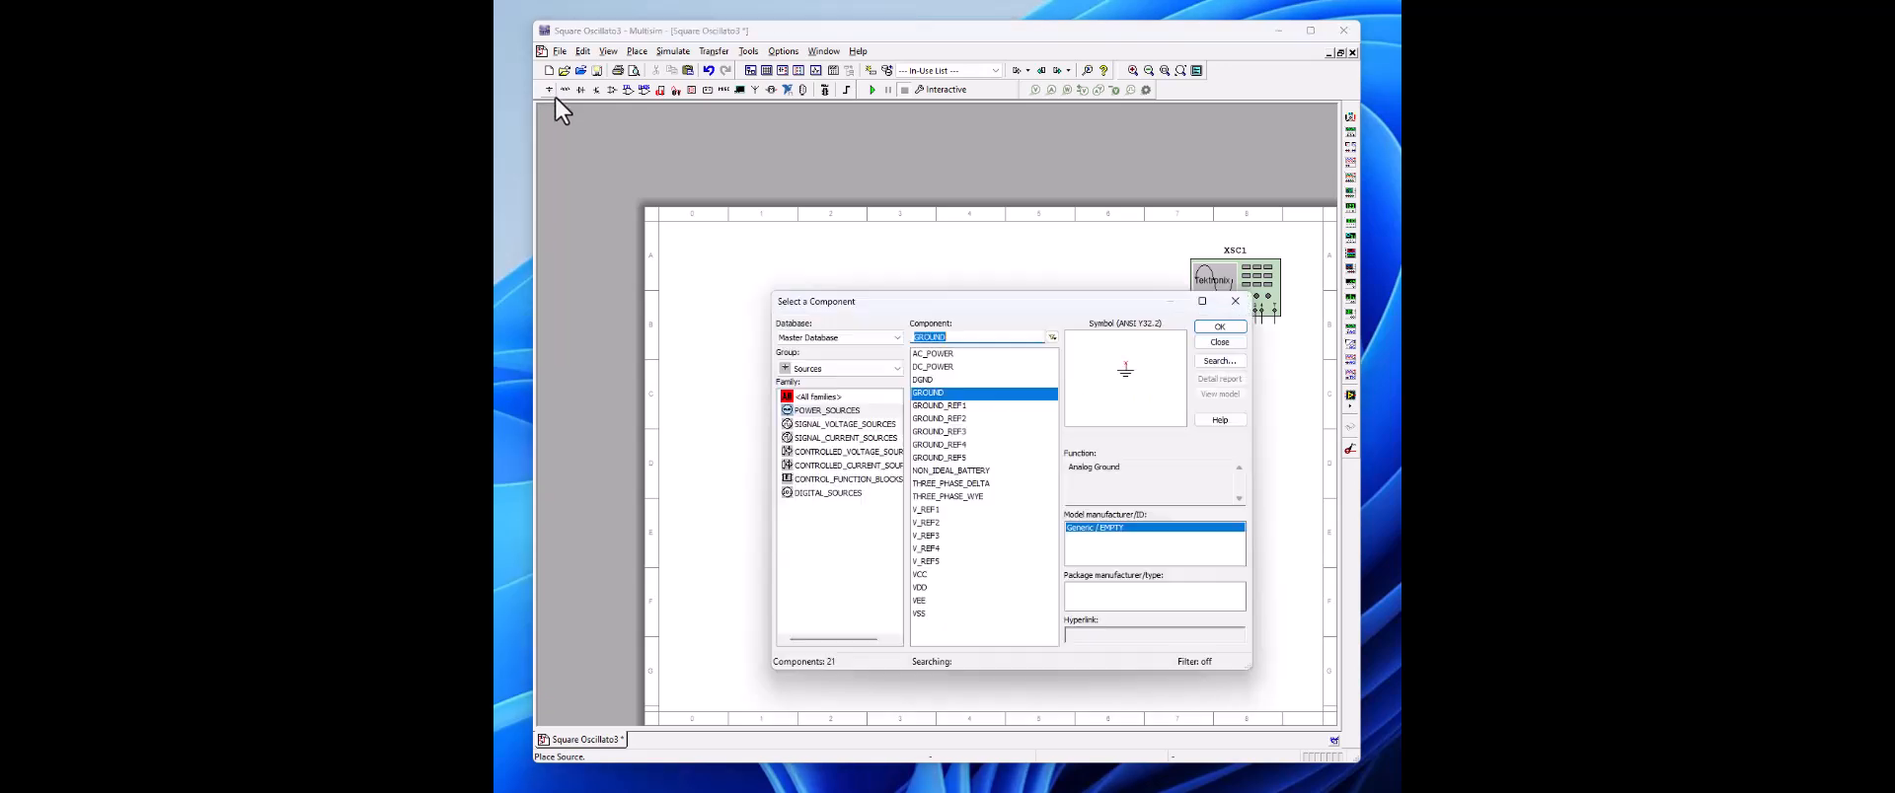
left_click(794, 410)
left_click(947, 394)
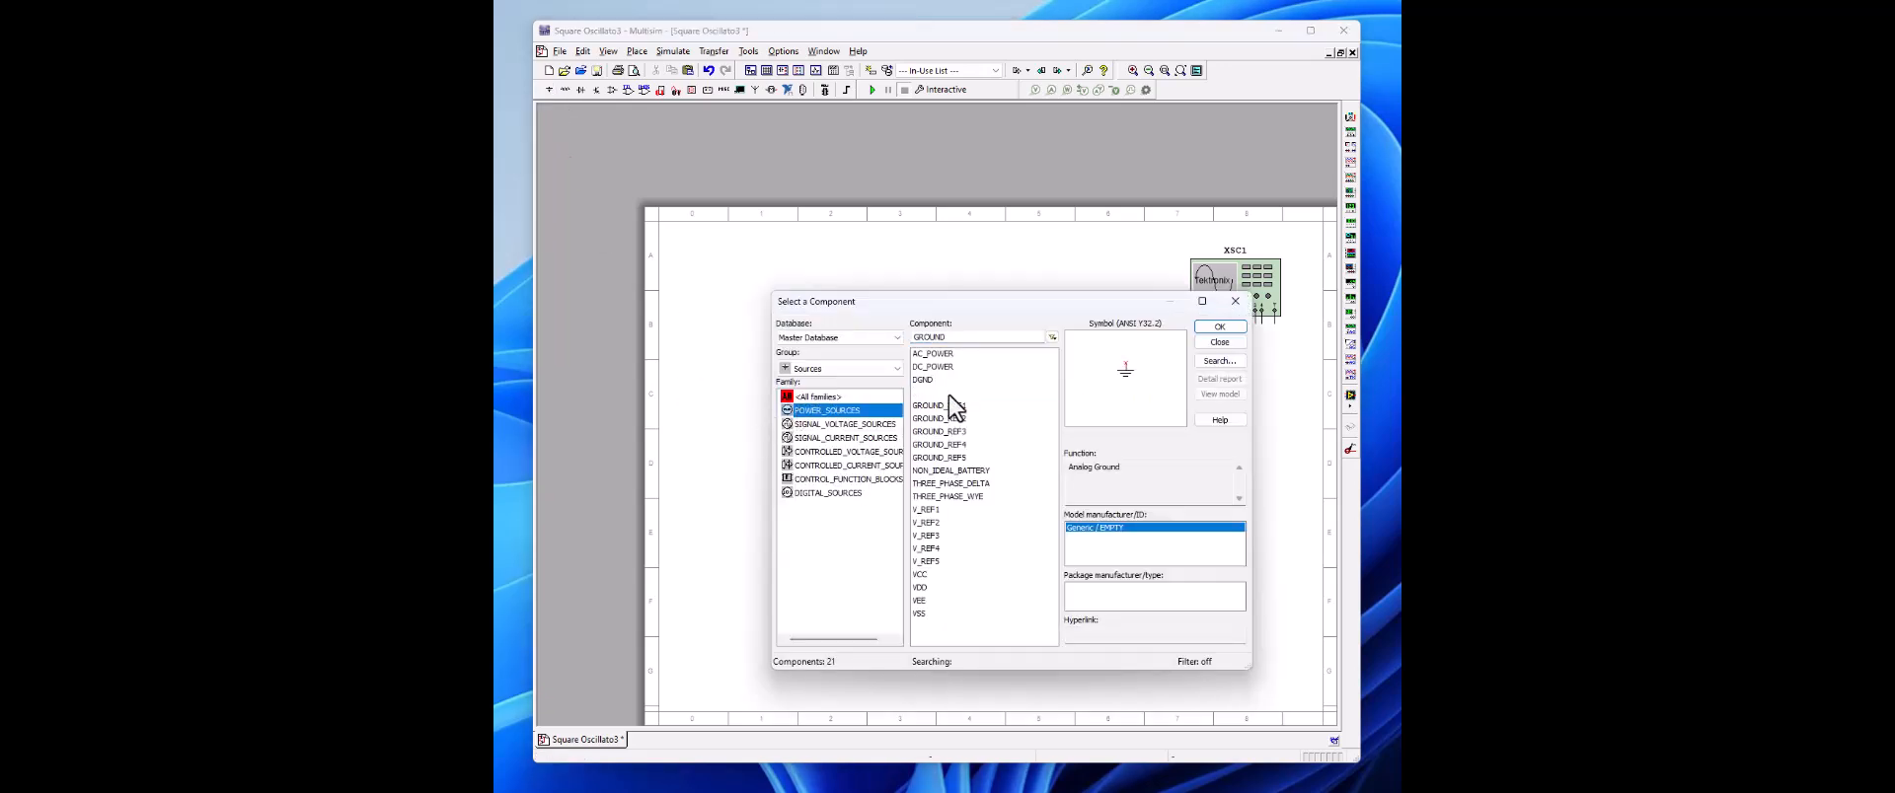
left_click(1218, 327)
left_click(742, 441)
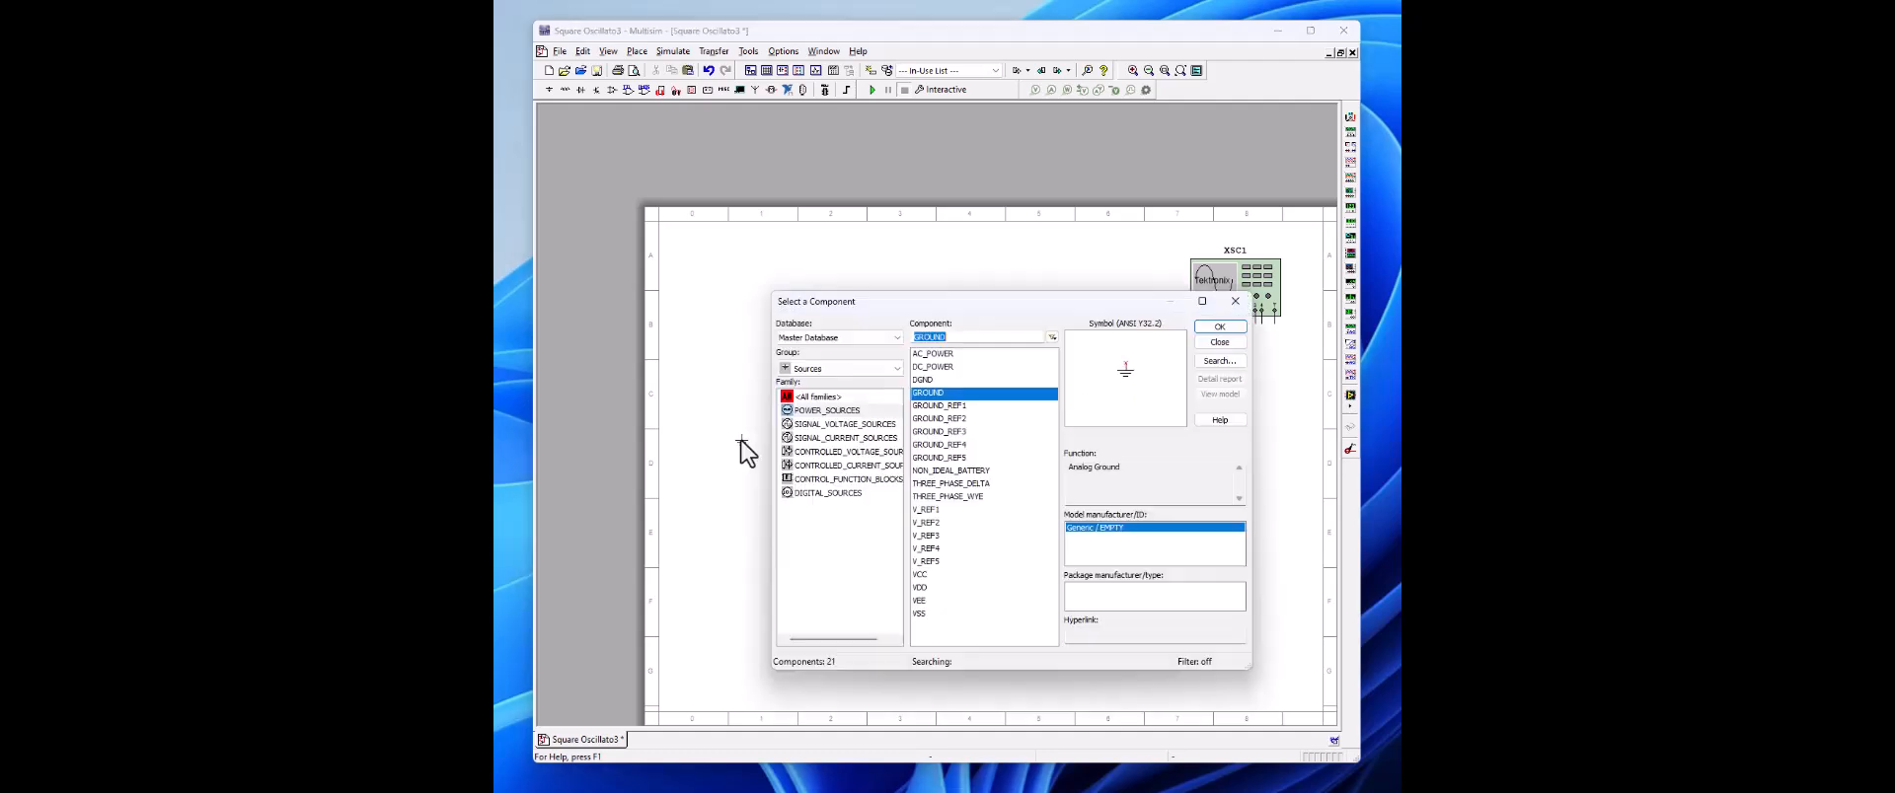
Step: Place a 0.1µ capacitor from the Basic group's CAPACITOR family just above the unconnected ground, before U1A
left_click(827, 371)
left_click(818, 411)
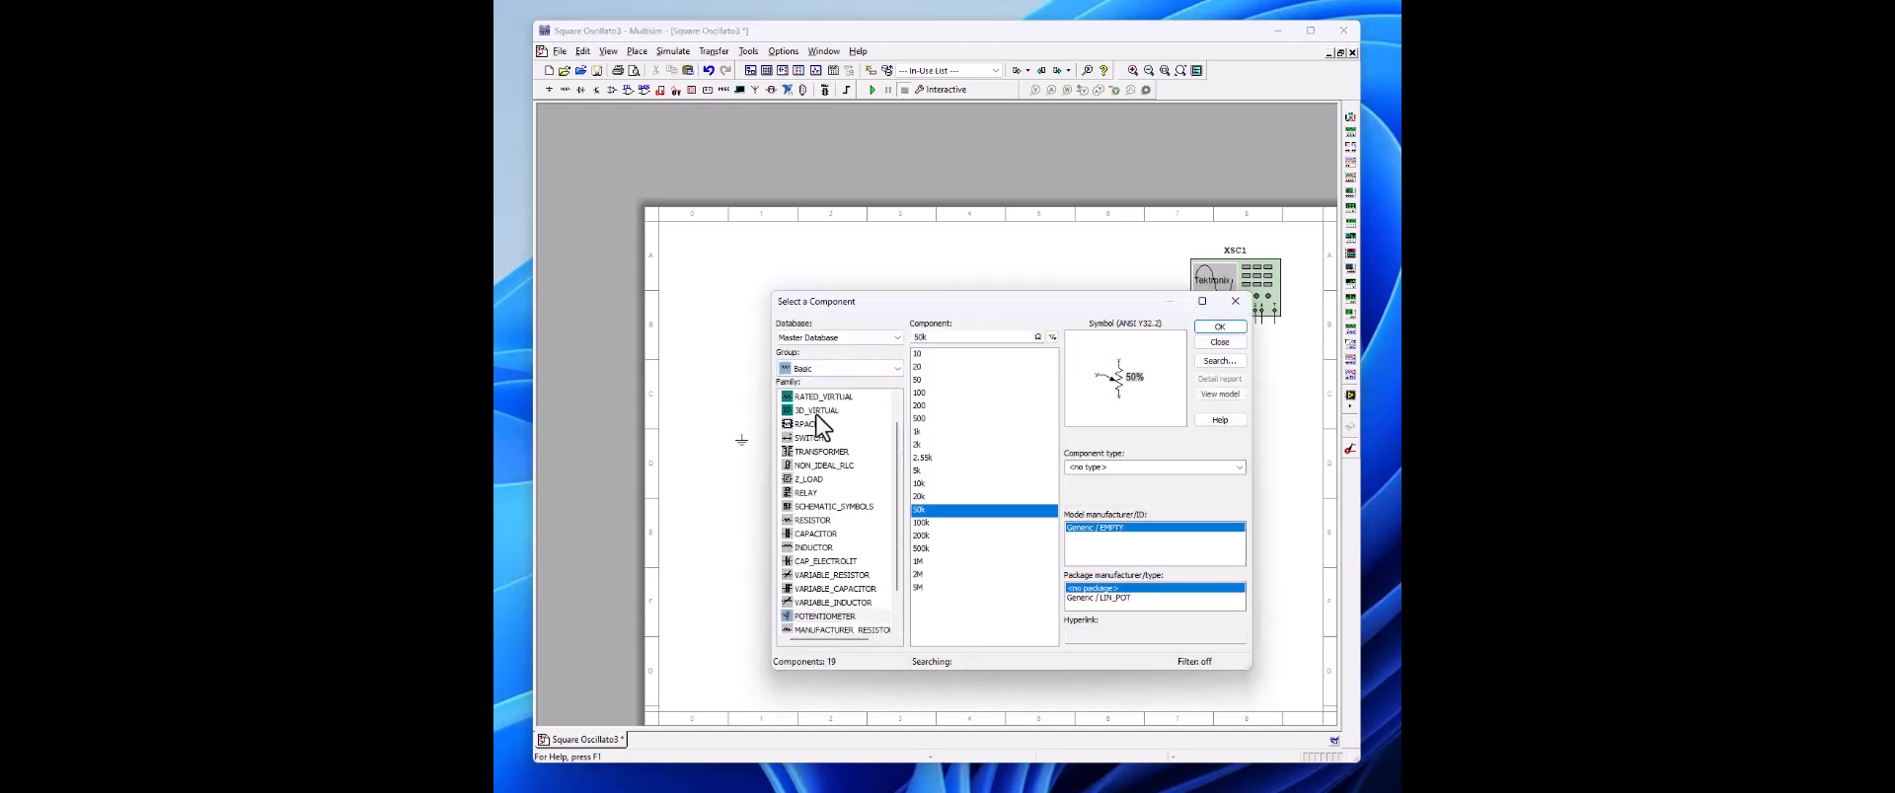
left_click(823, 534)
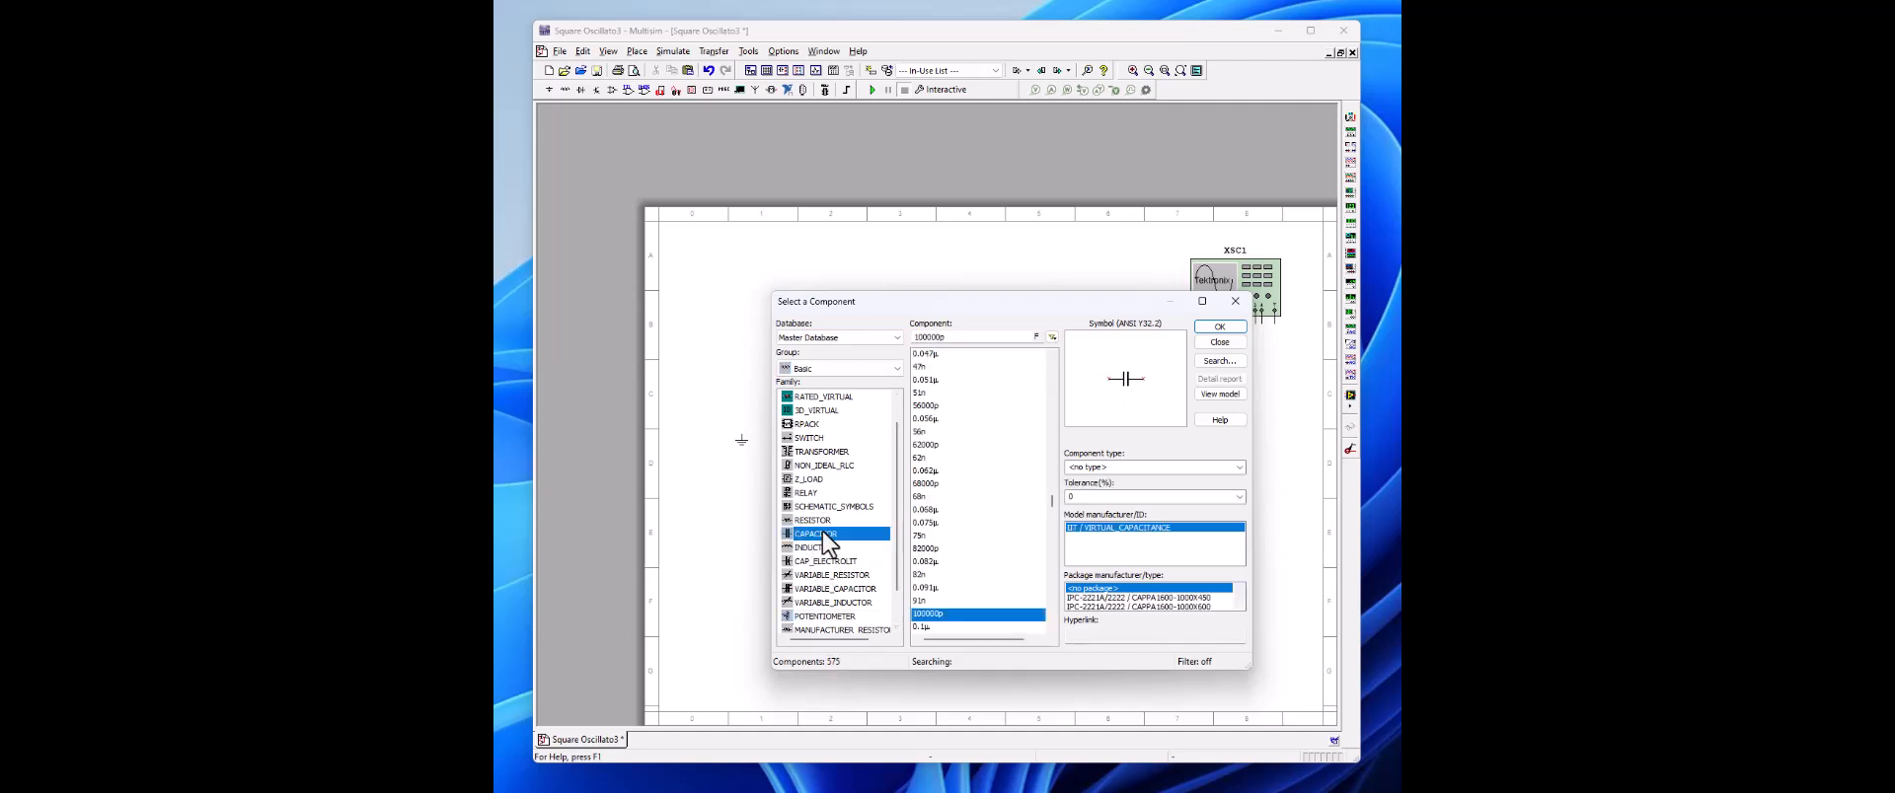
left_click(920, 627)
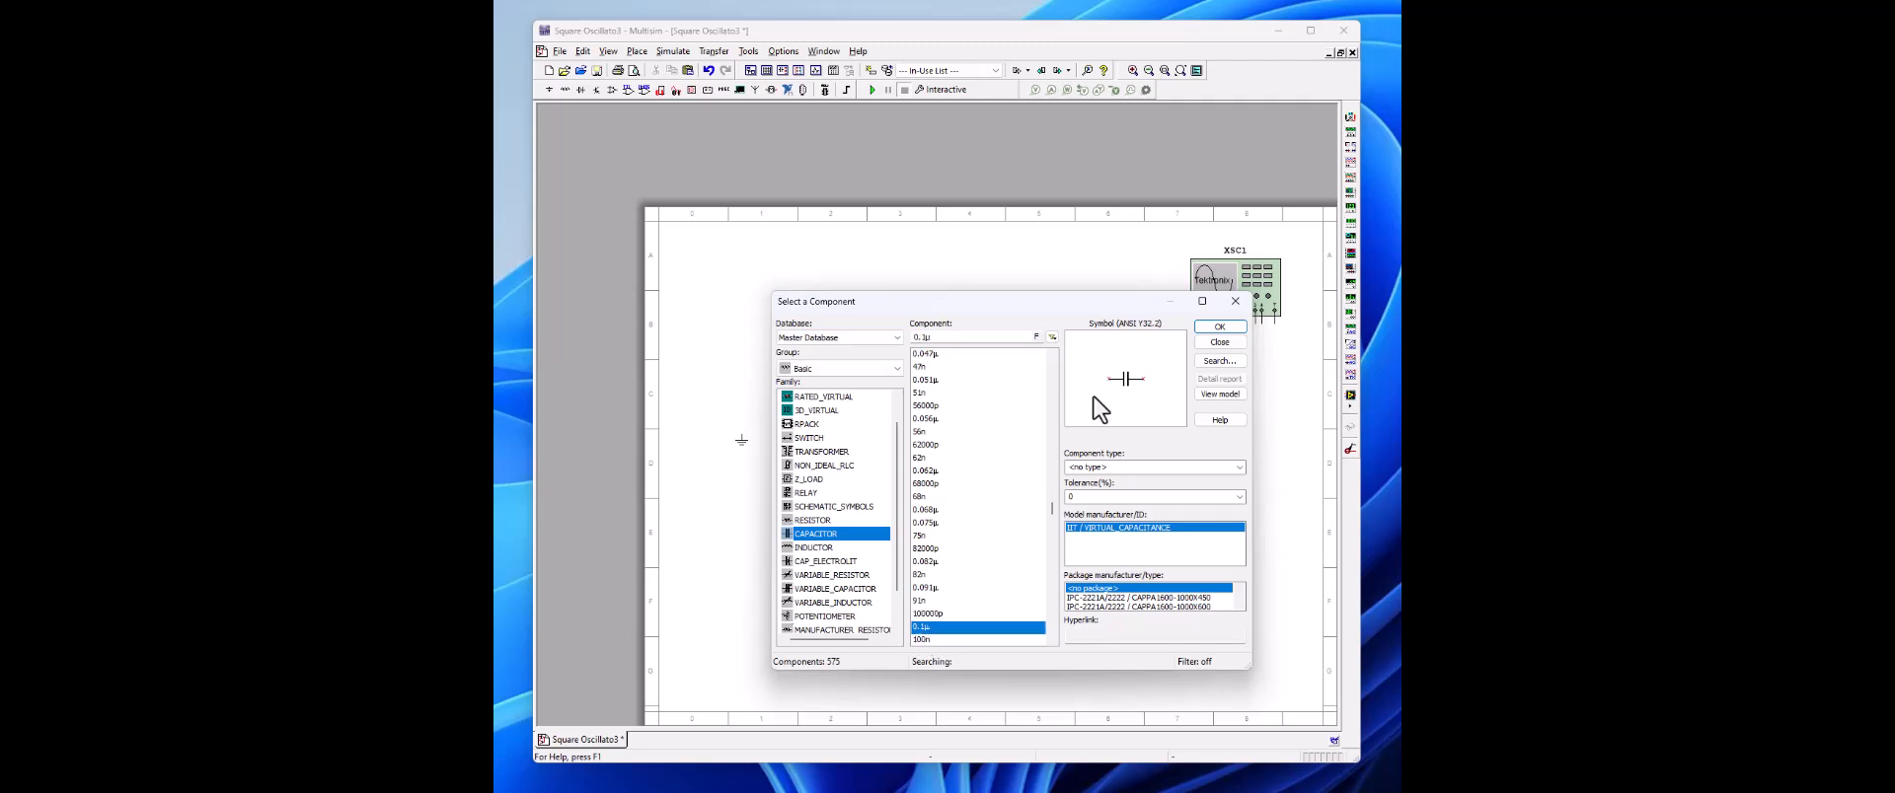
left_click(1232, 326)
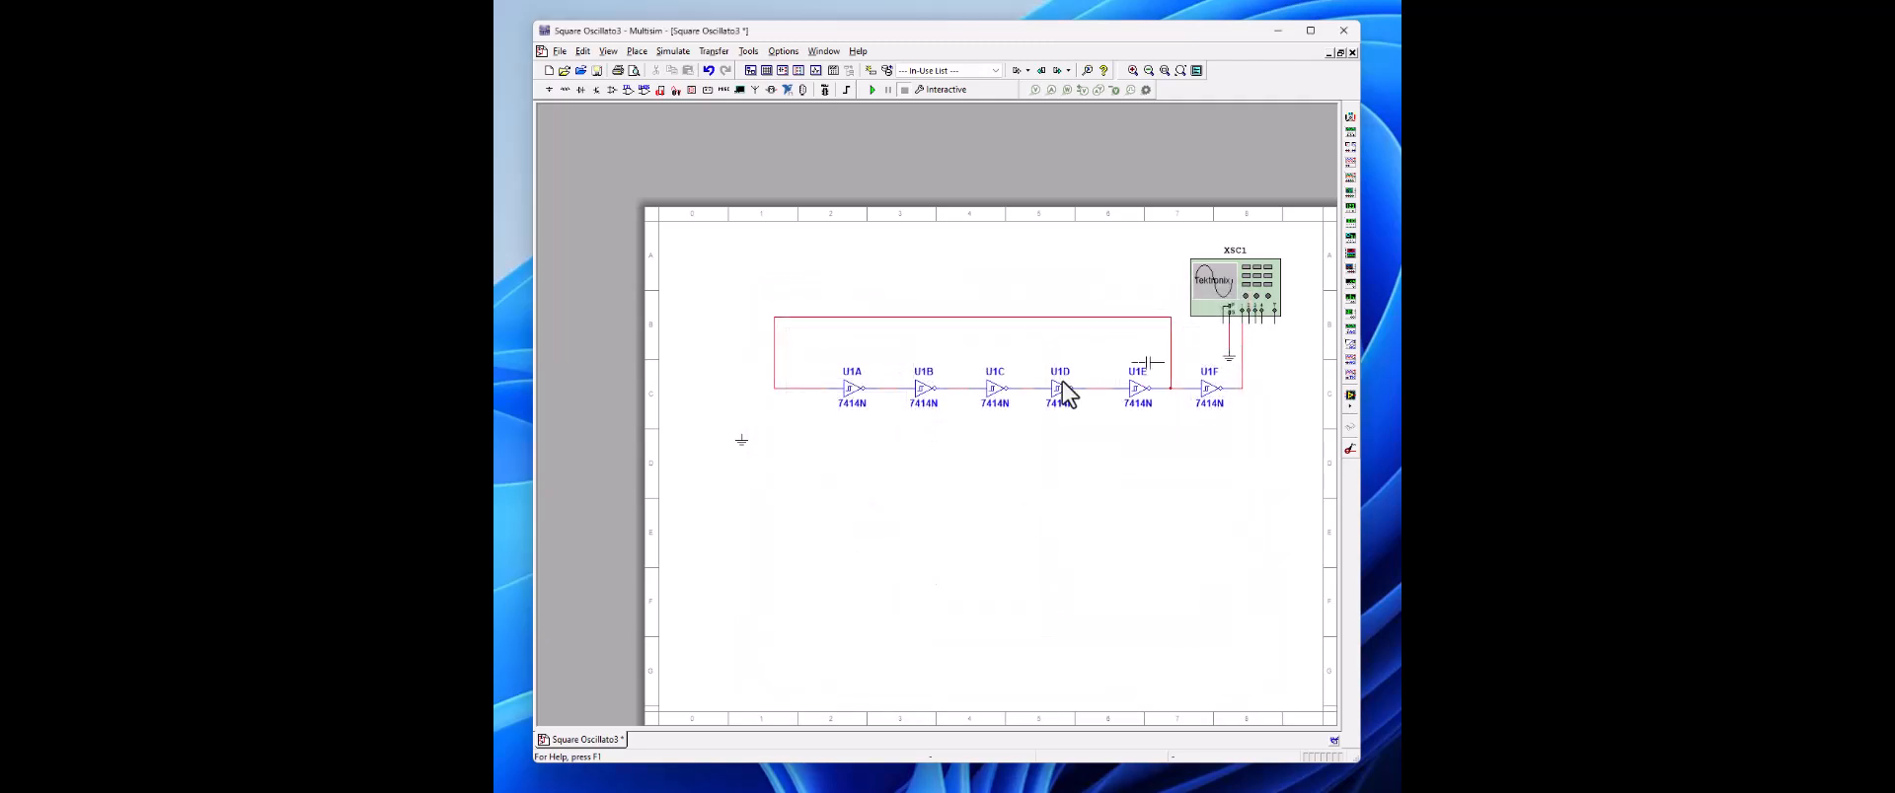
left_click(727, 407)
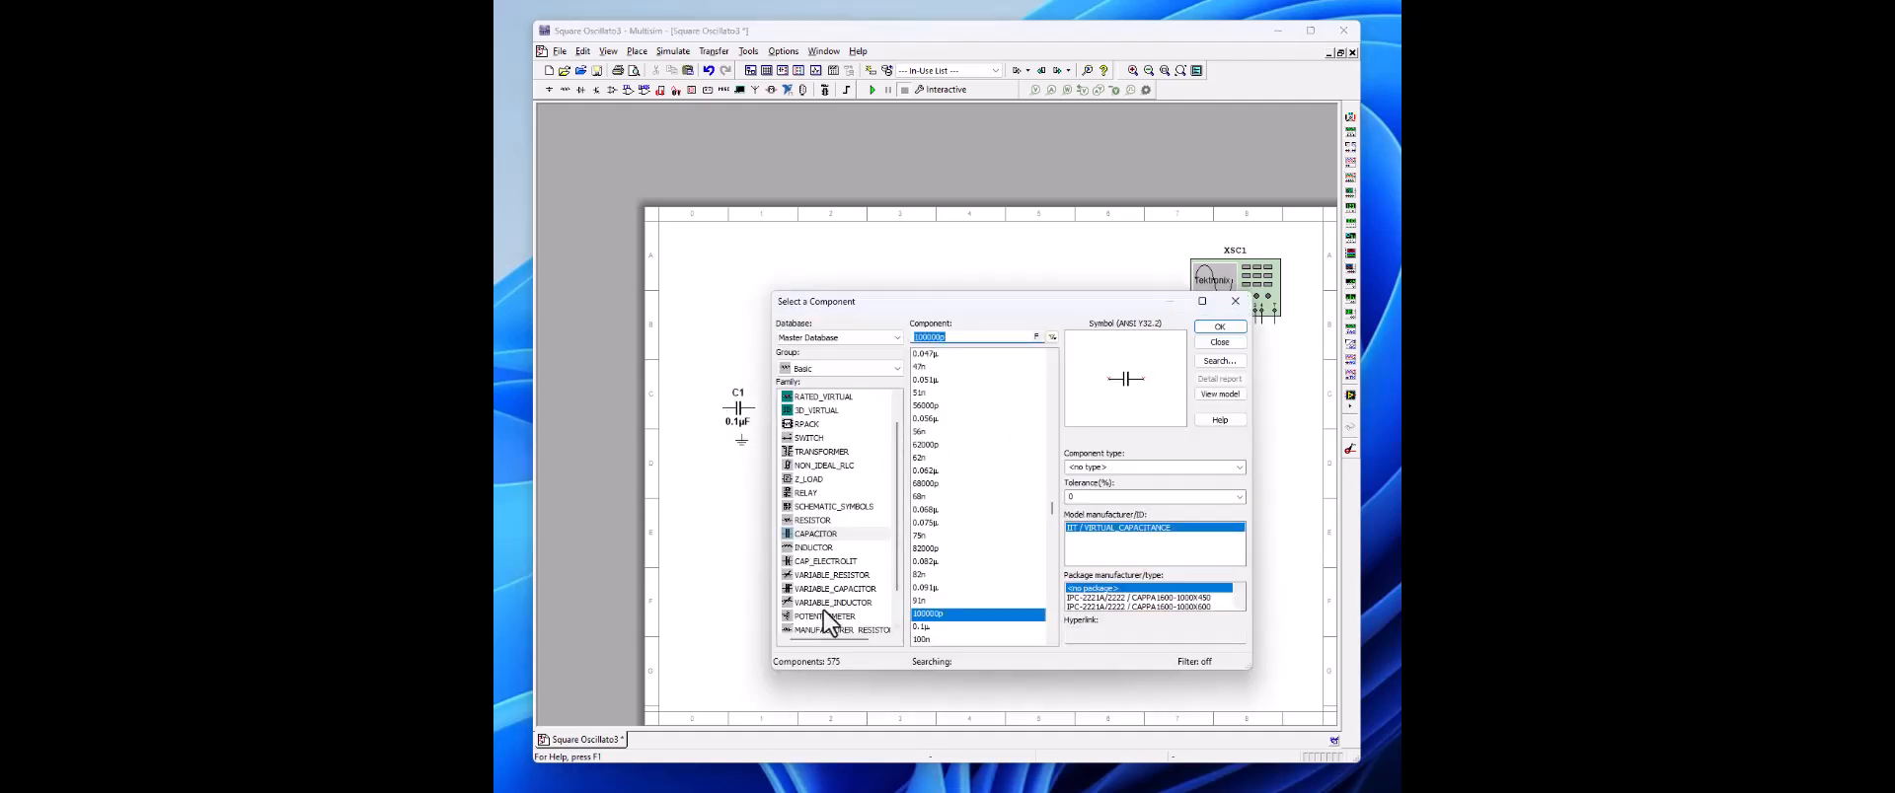
Step: Place a 50k potentiometer from the POTENTIOMETER family above the middle of the feedback wire, ending component placement
left_click(821, 615)
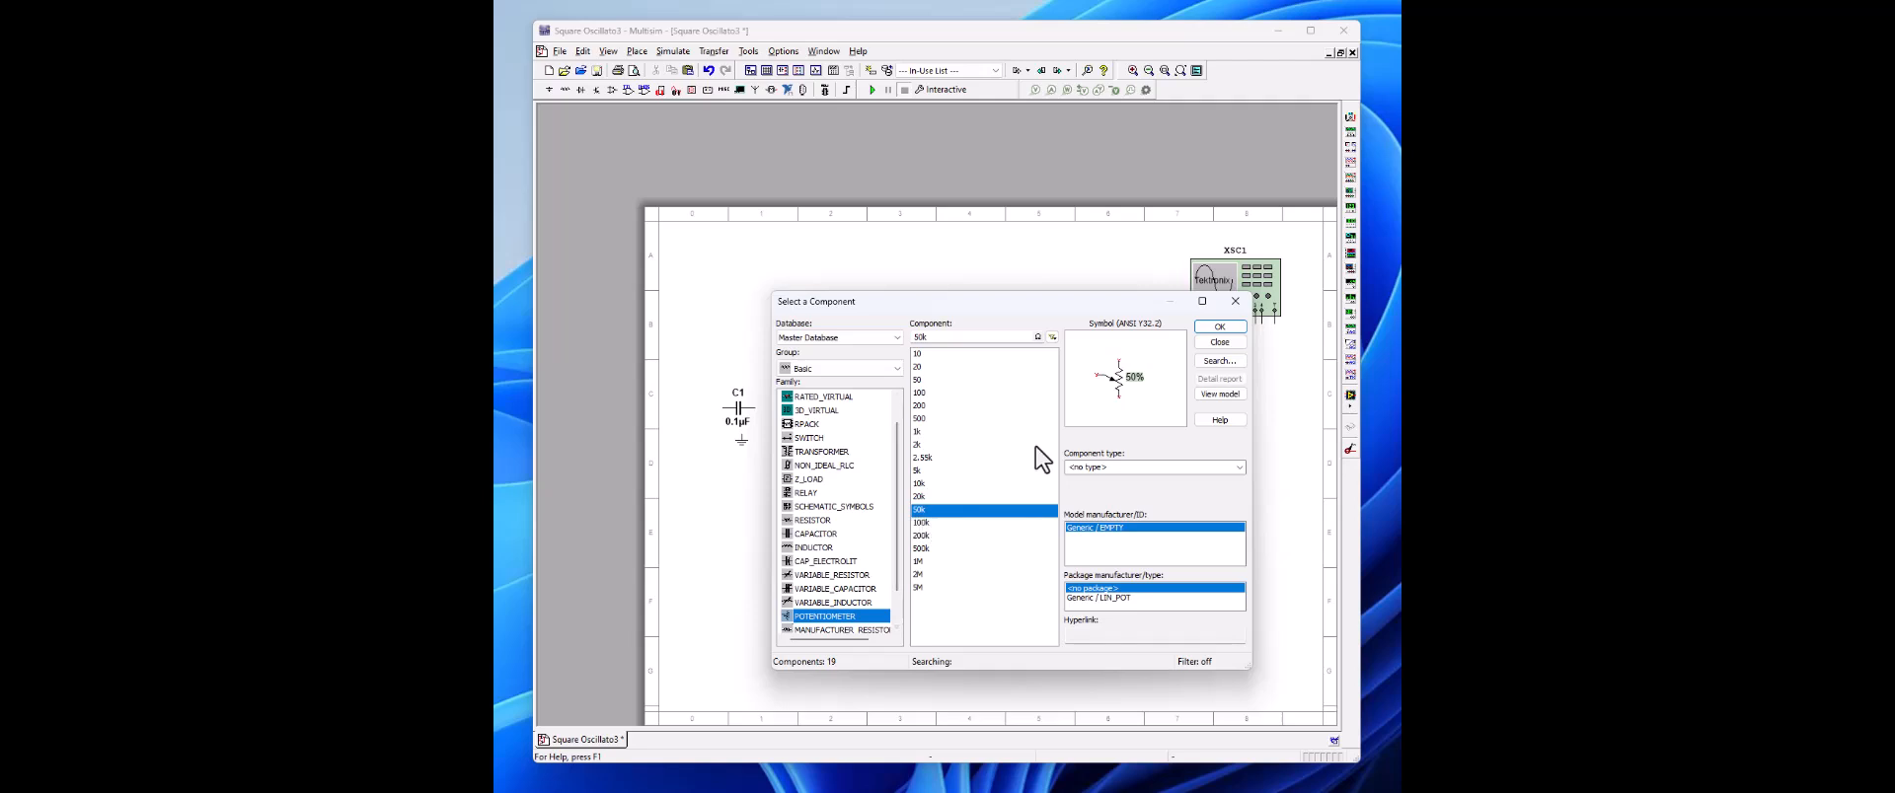
left_click(1218, 327)
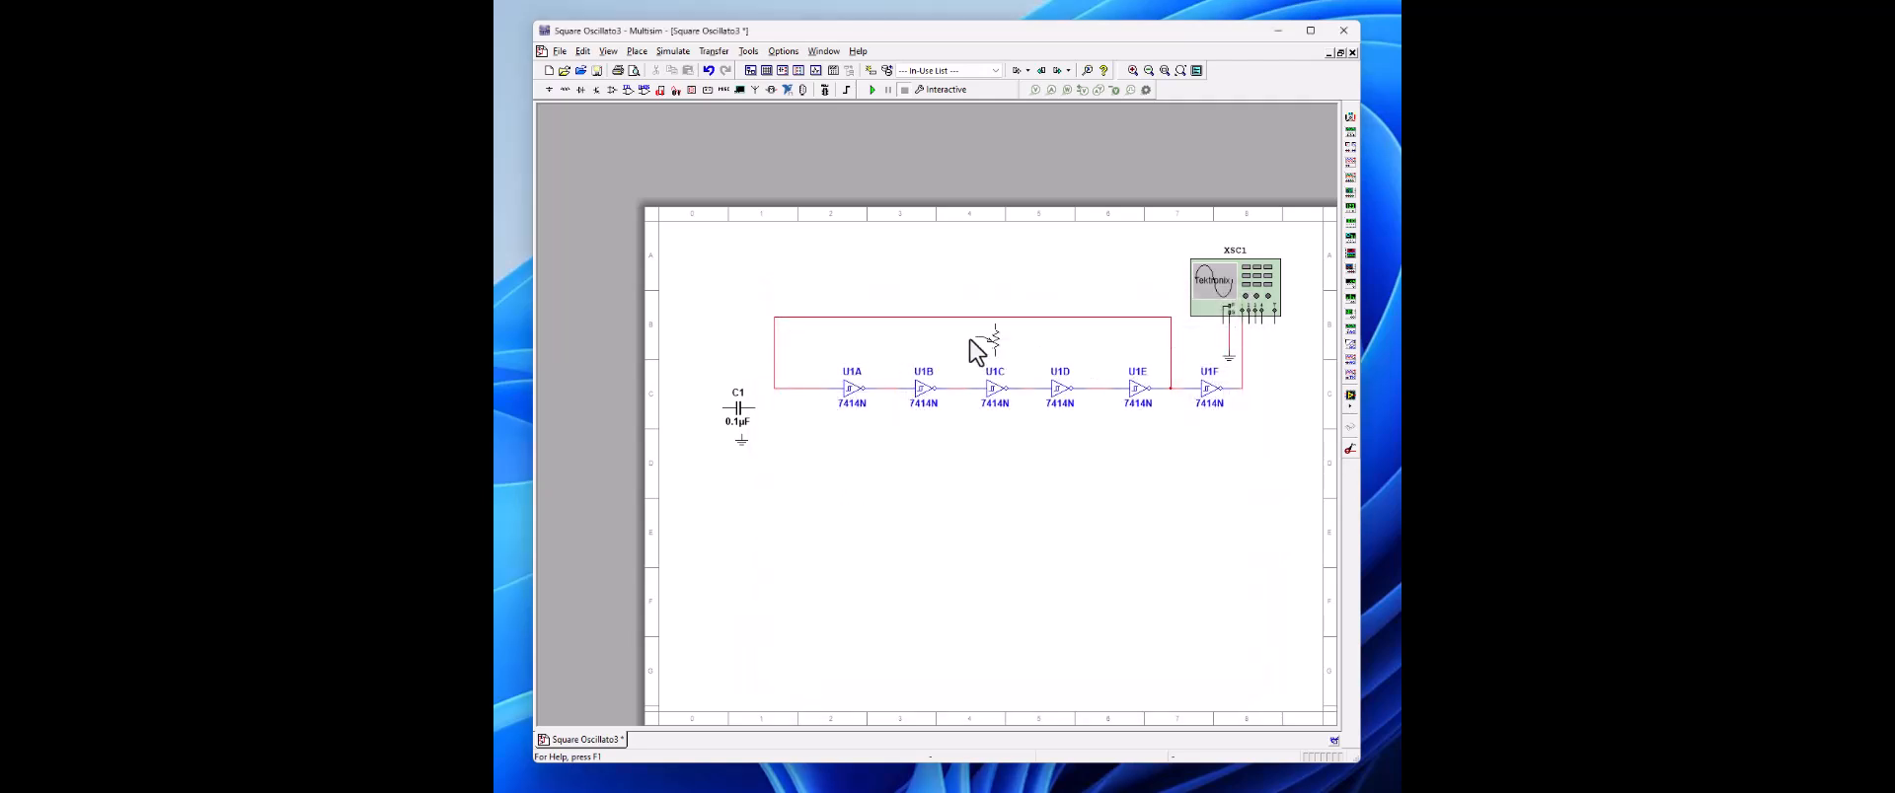
left_click(933, 278)
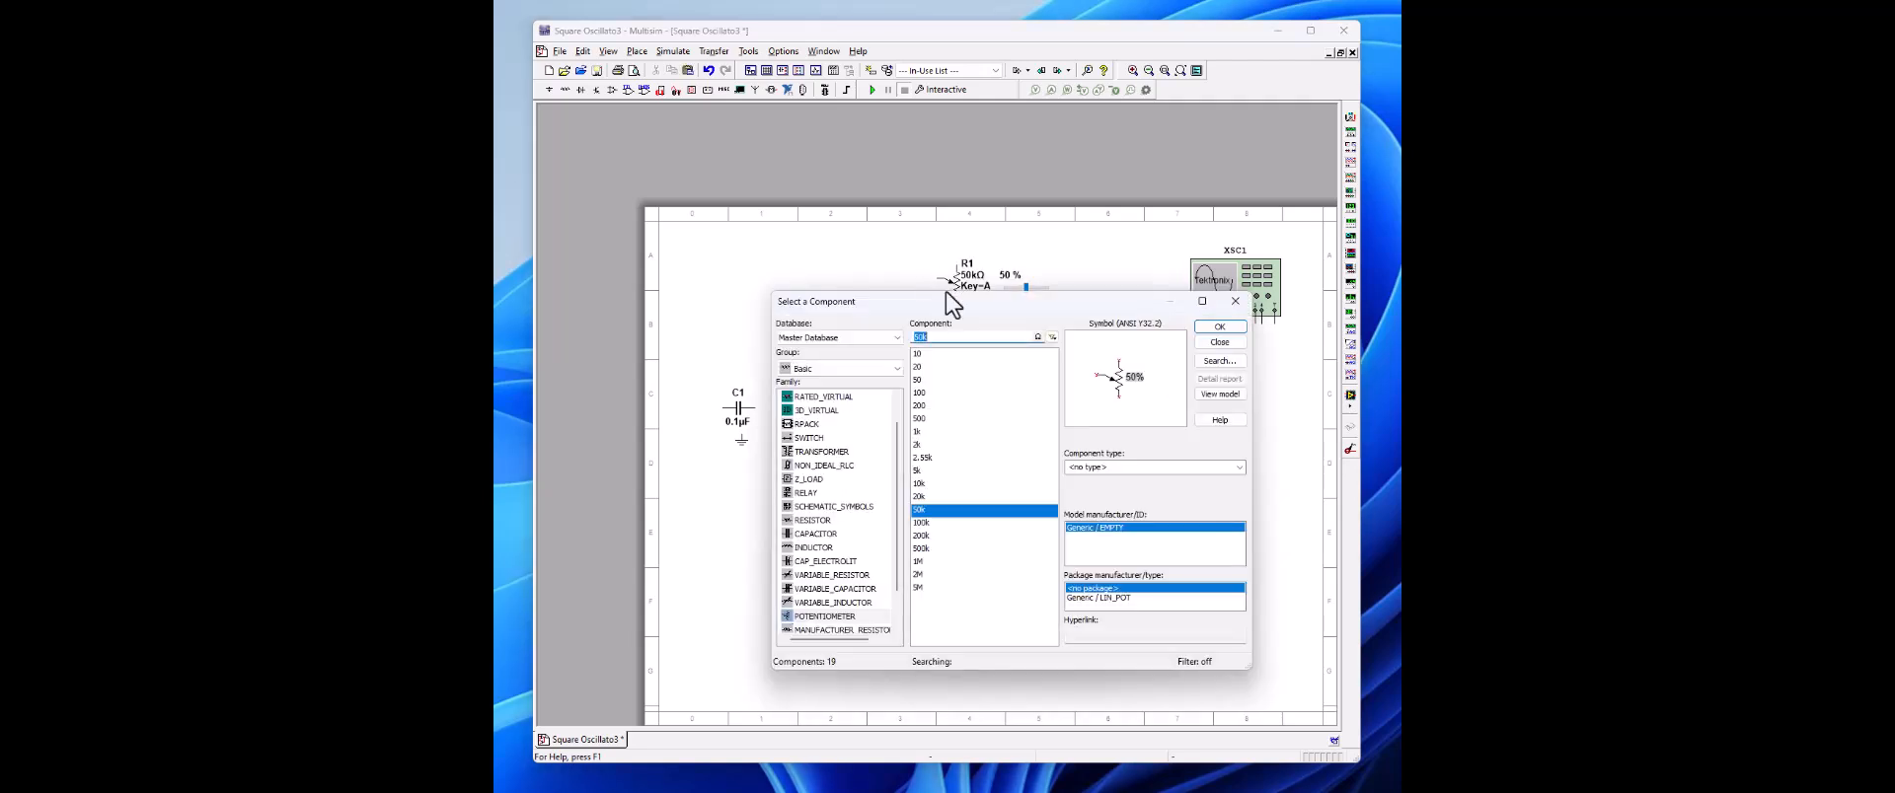
left_click(1222, 341)
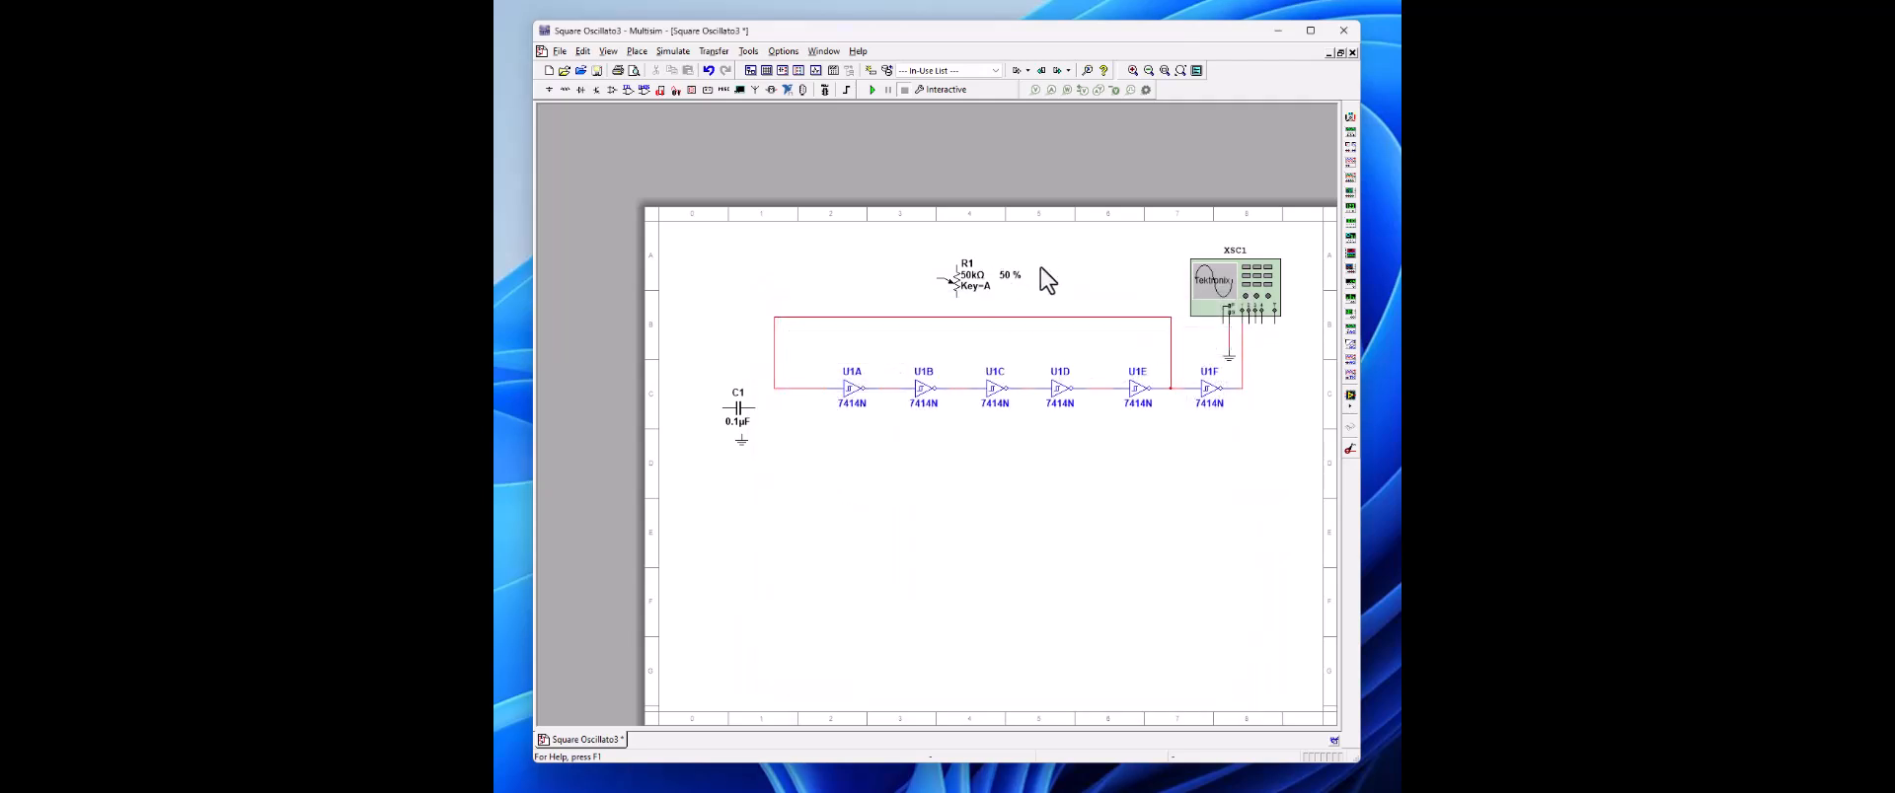
Step: Rotate the potentiometer and the capacitor 90° clockwise
left_click(964, 286)
right_click(964, 281)
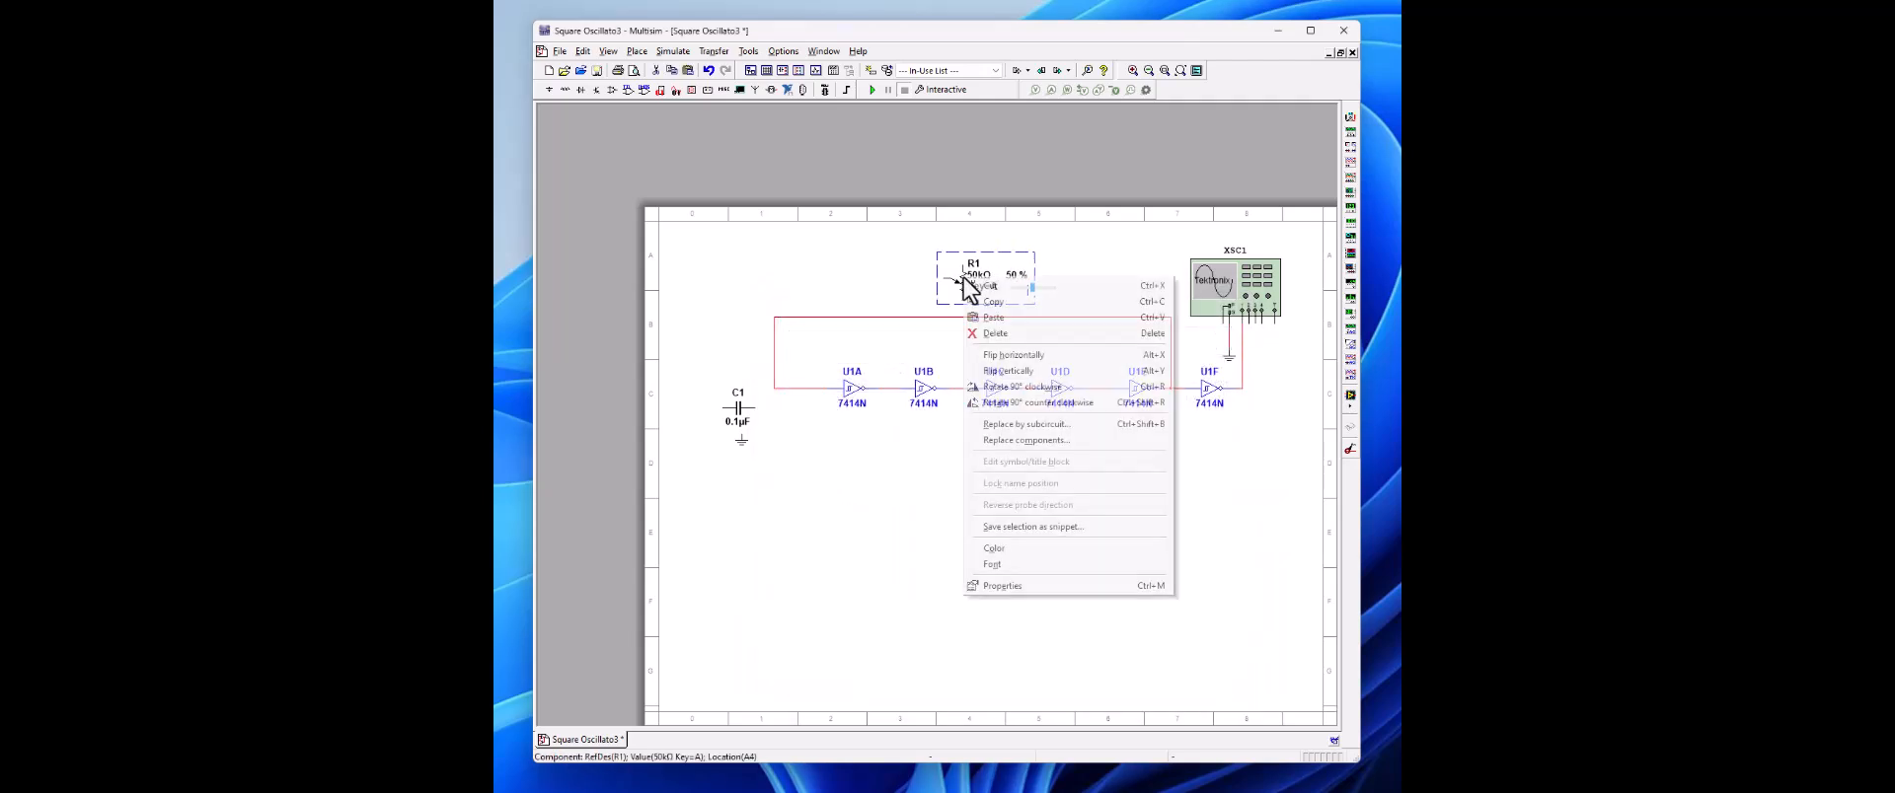
left_click(988, 388)
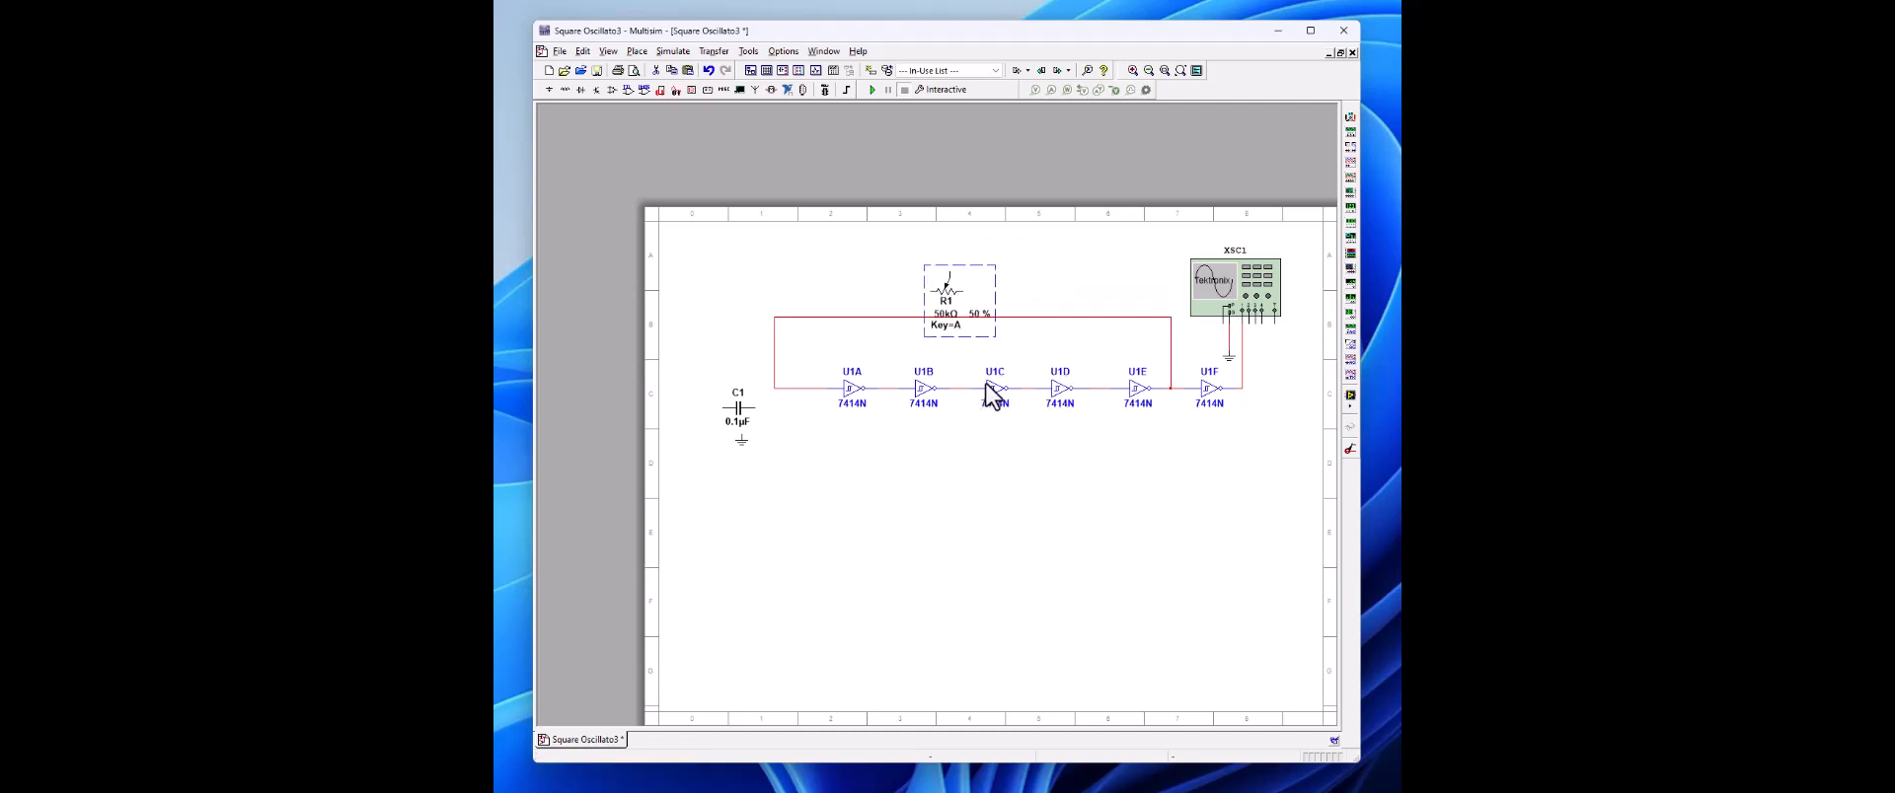
left_click(747, 419)
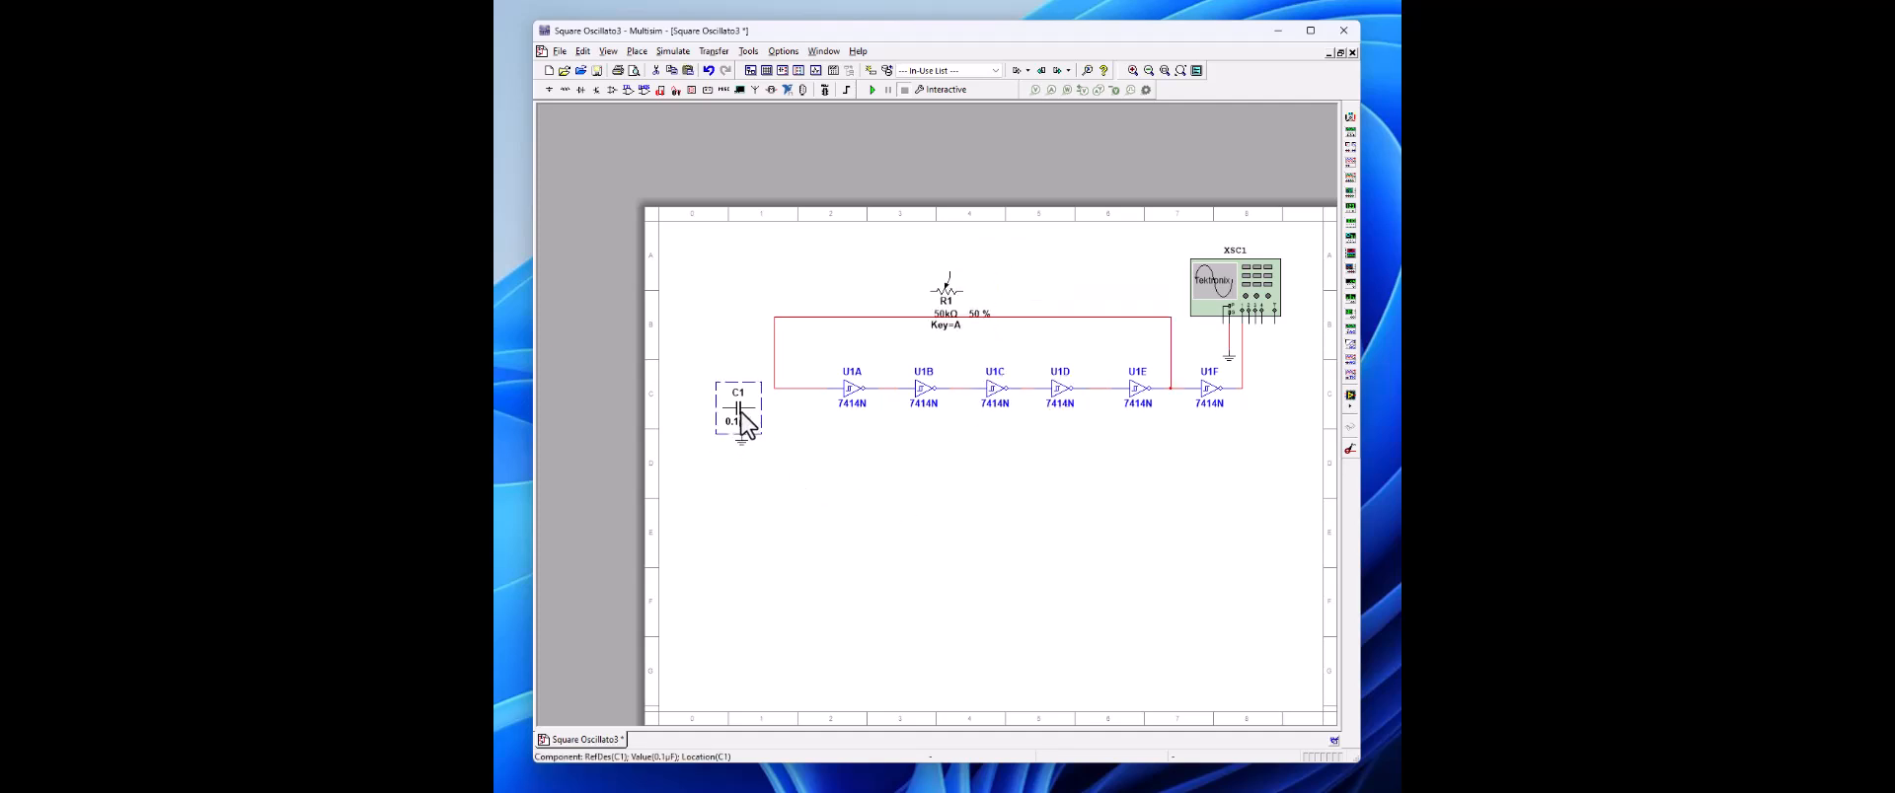
right_click(748, 417)
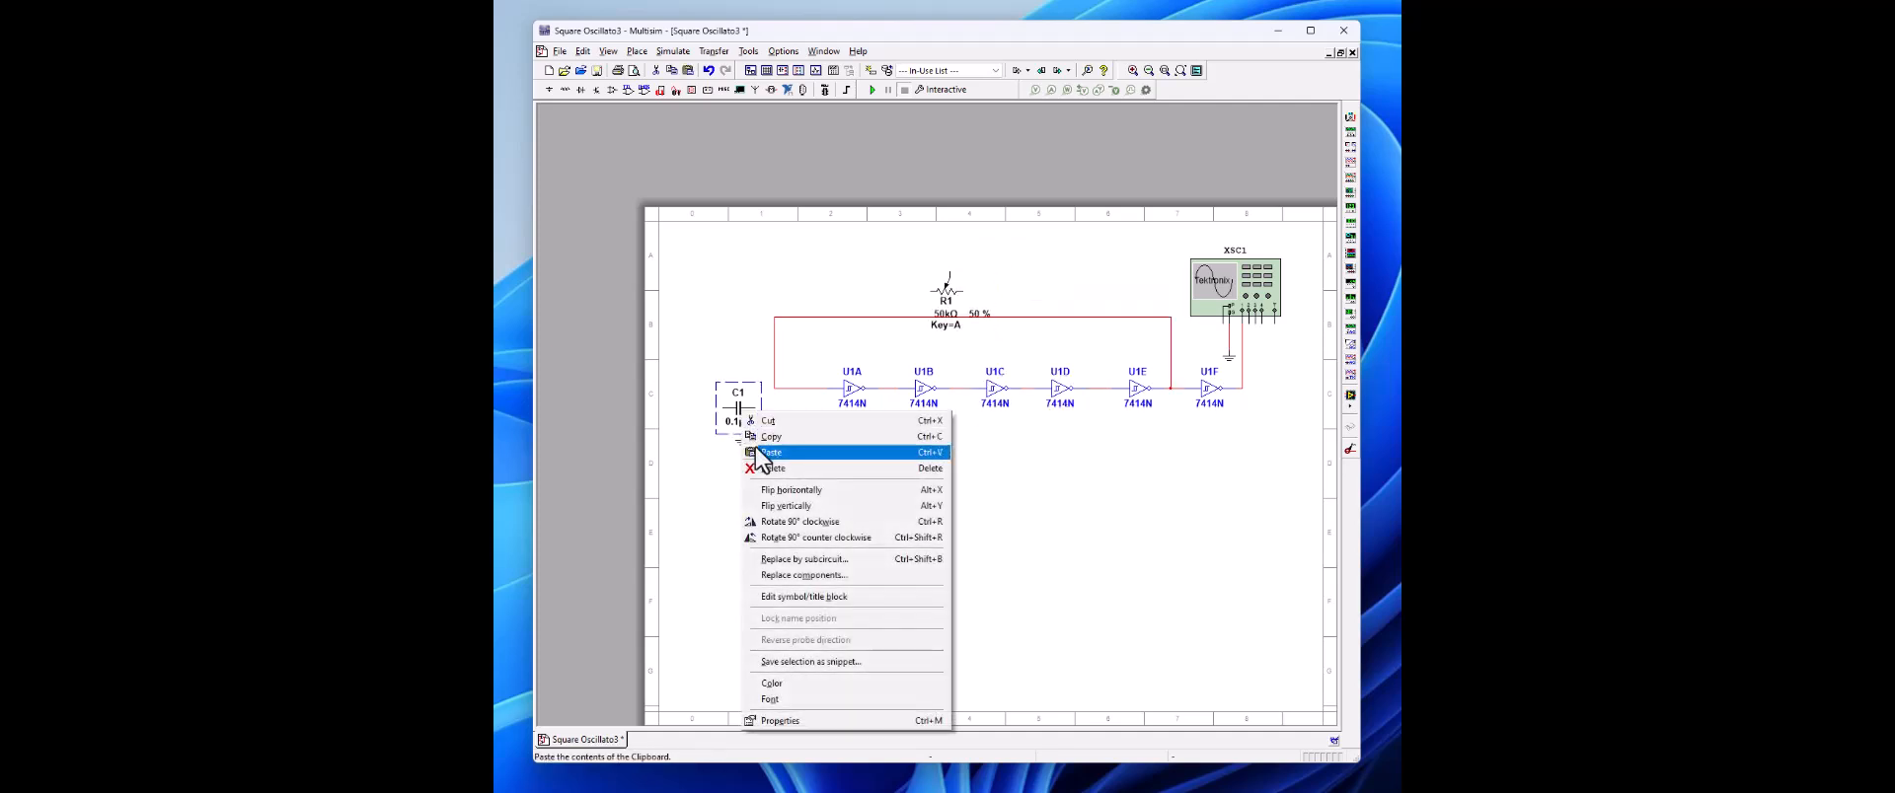
left_click(780, 521)
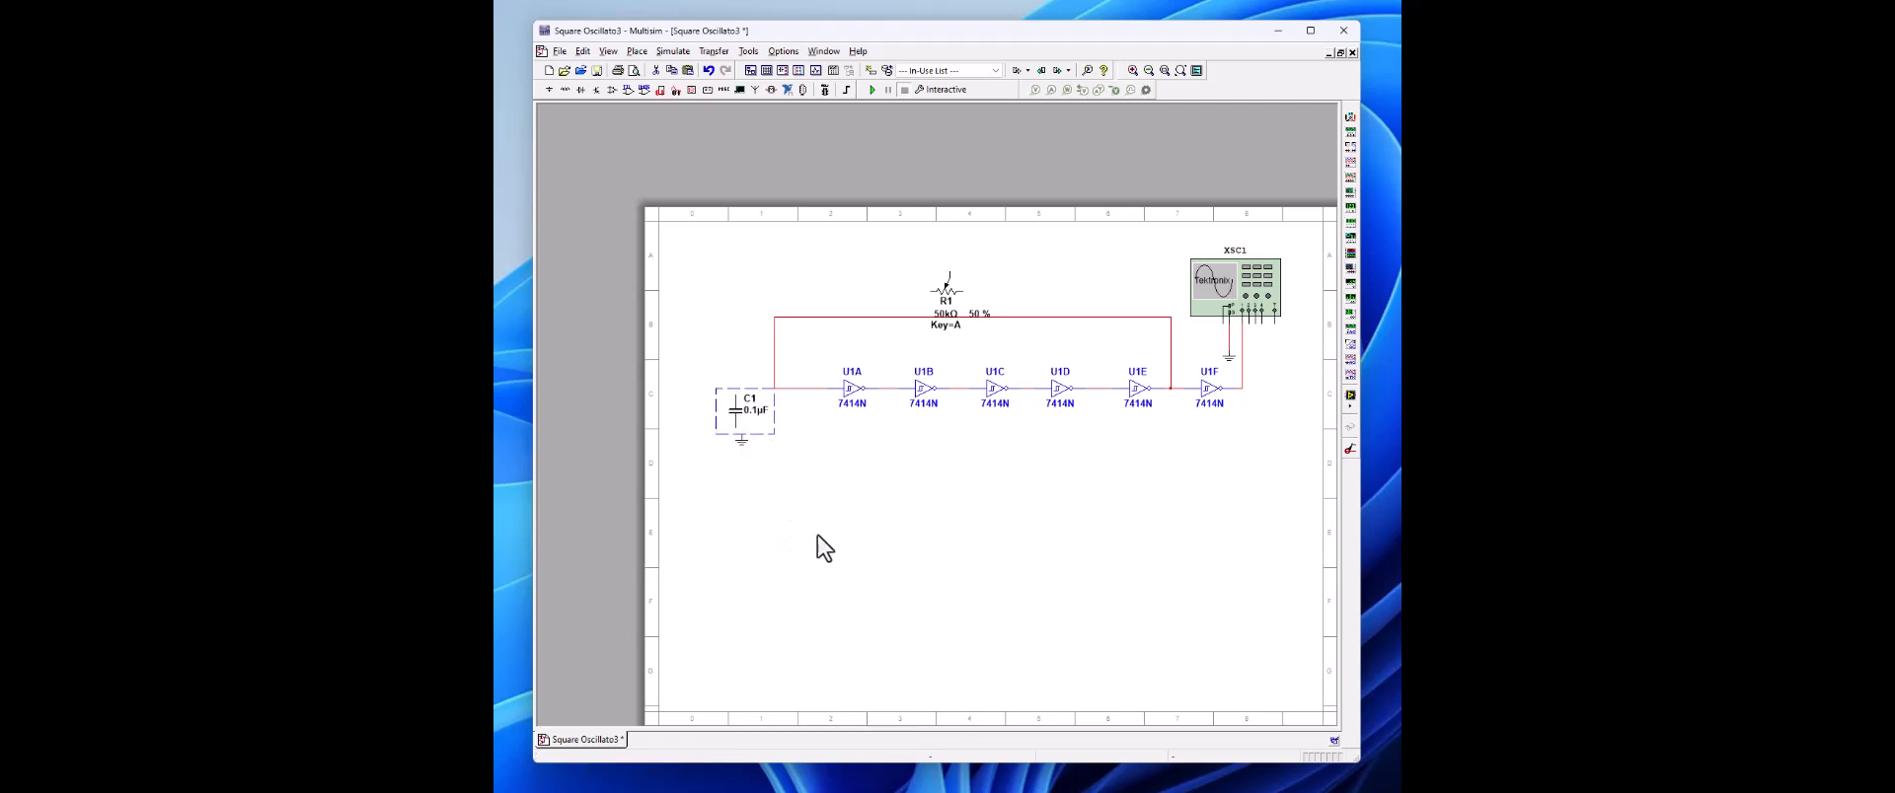
Step: Join the capacitor's lower terminal to the ground symbol and move both together below the input line of U1A
left_click(736, 435)
left_click_drag(754, 477, 767, 475)
right_click(838, 501)
left_click(819, 466)
left_click_drag(709, 411, 753, 474)
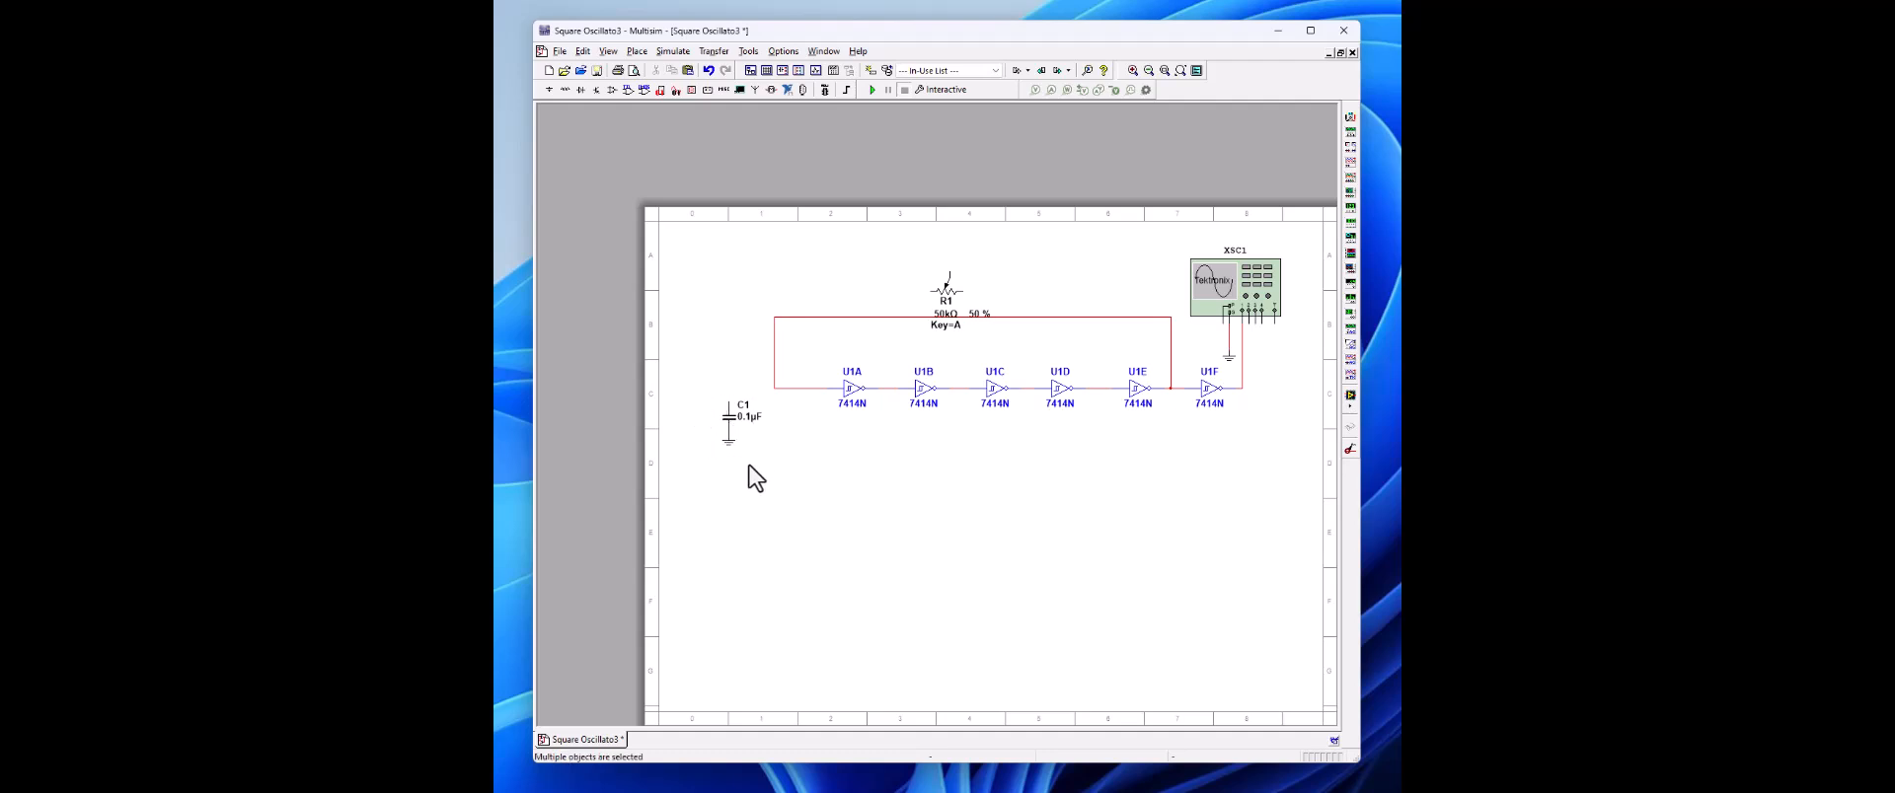
left_click_drag(730, 419, 770, 457)
left_click(932, 488)
Step: Delete the feedback wire between U1A's input and U1E's output, and shift the potentiometer to above U1C
left_click(860, 319)
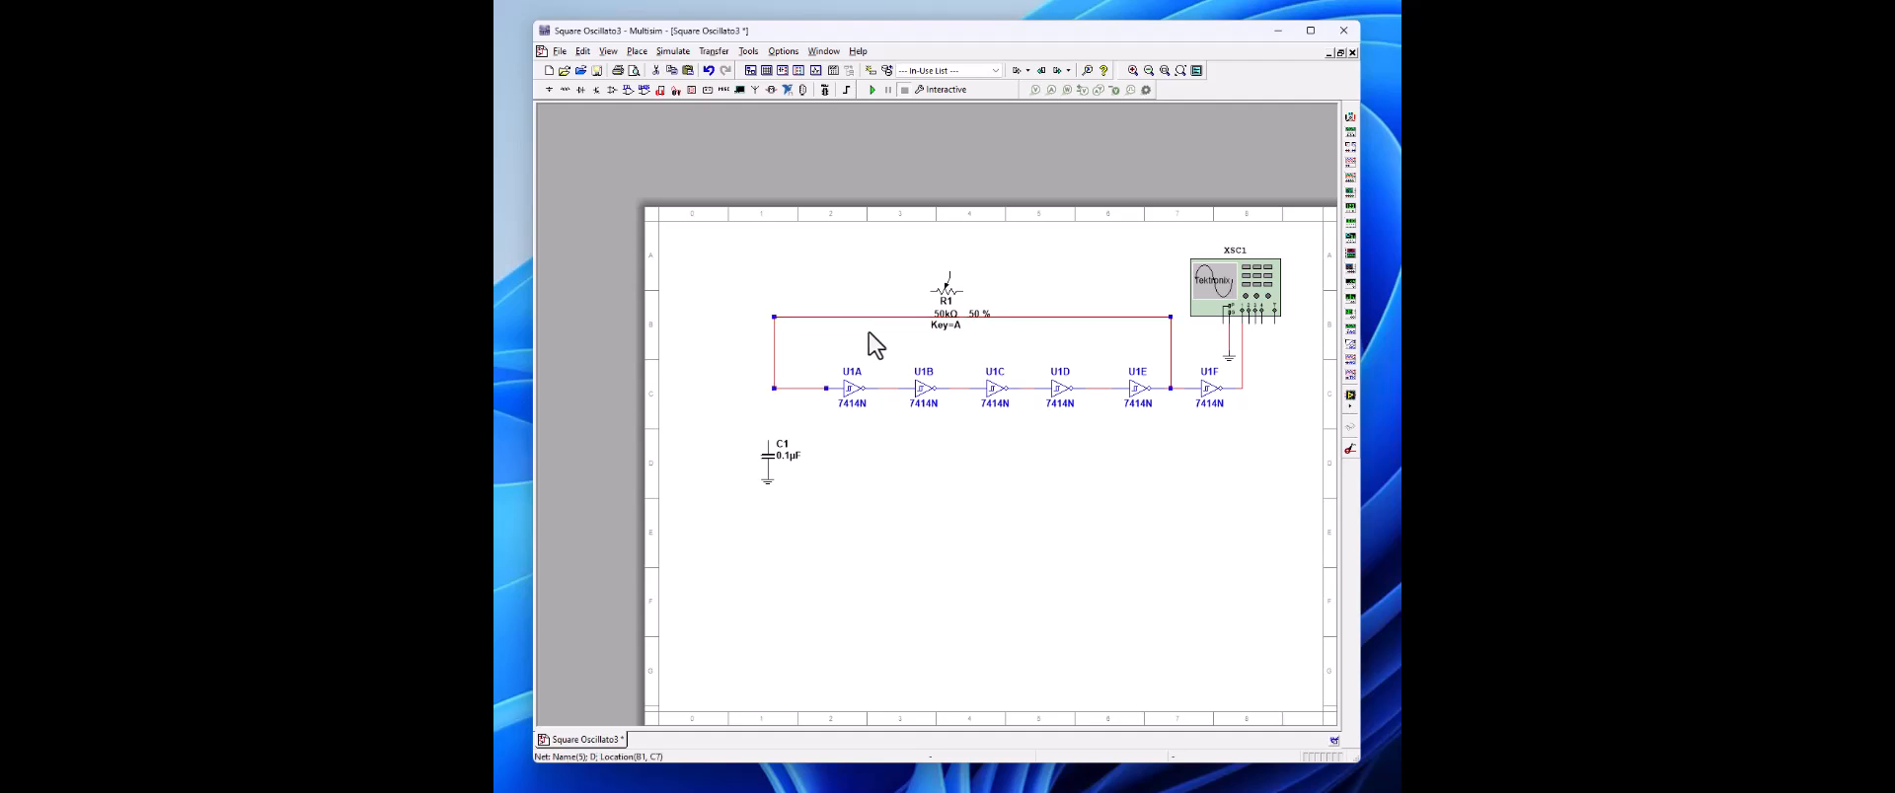
key("Delete")
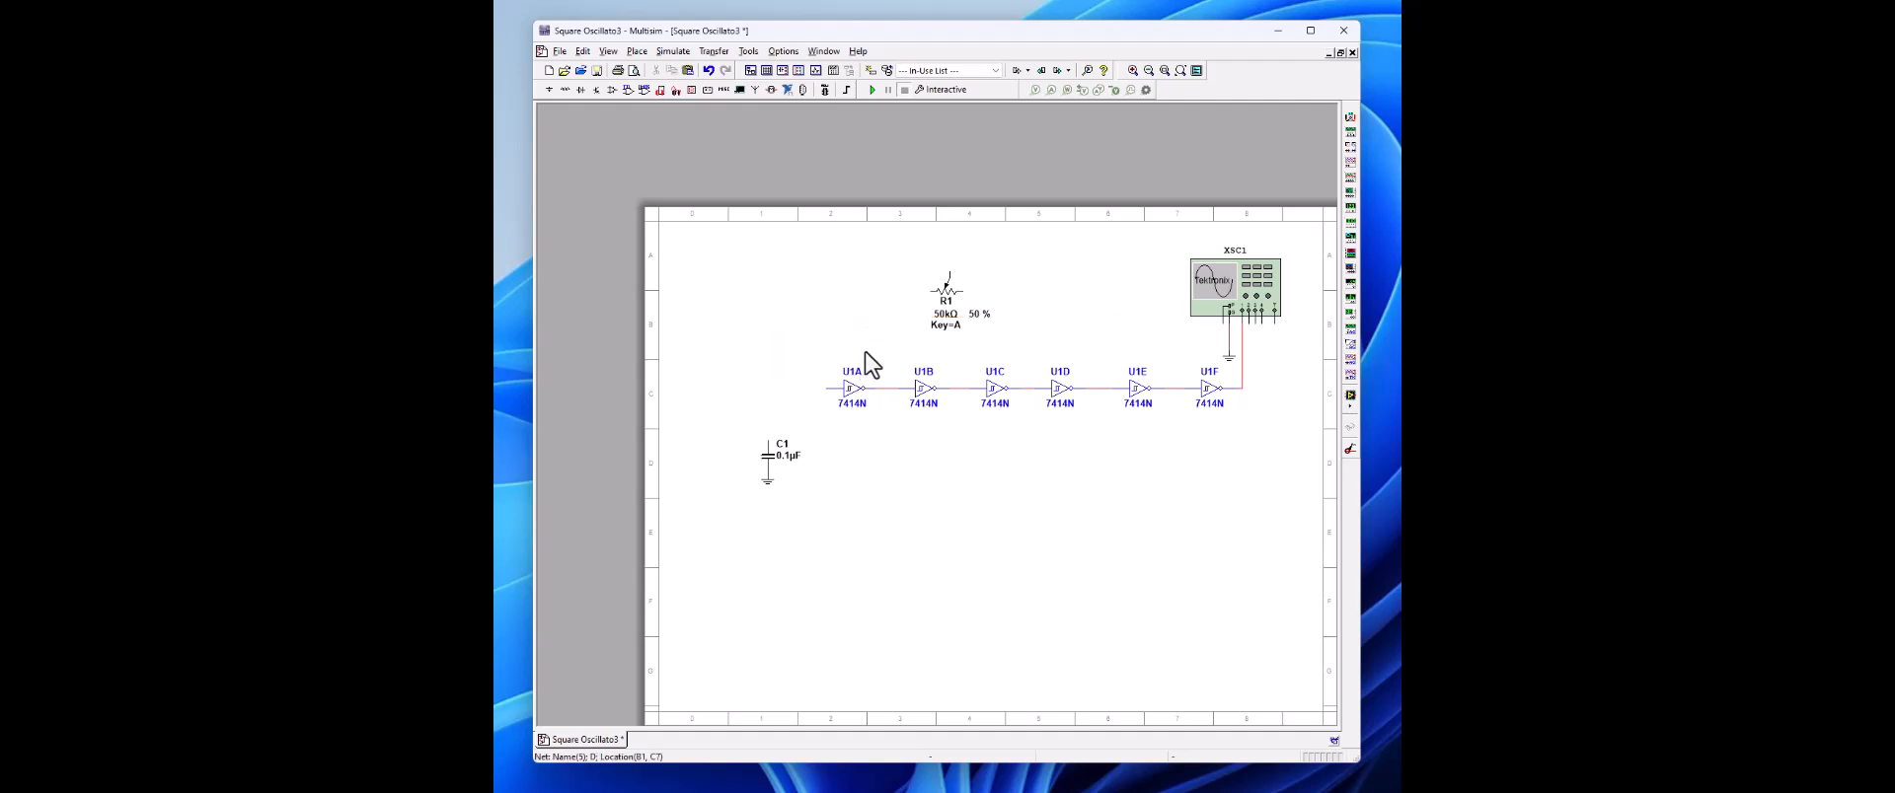
mouse_move(967, 311)
left_click_drag(965, 291, 1010, 300)
left_click(1074, 305)
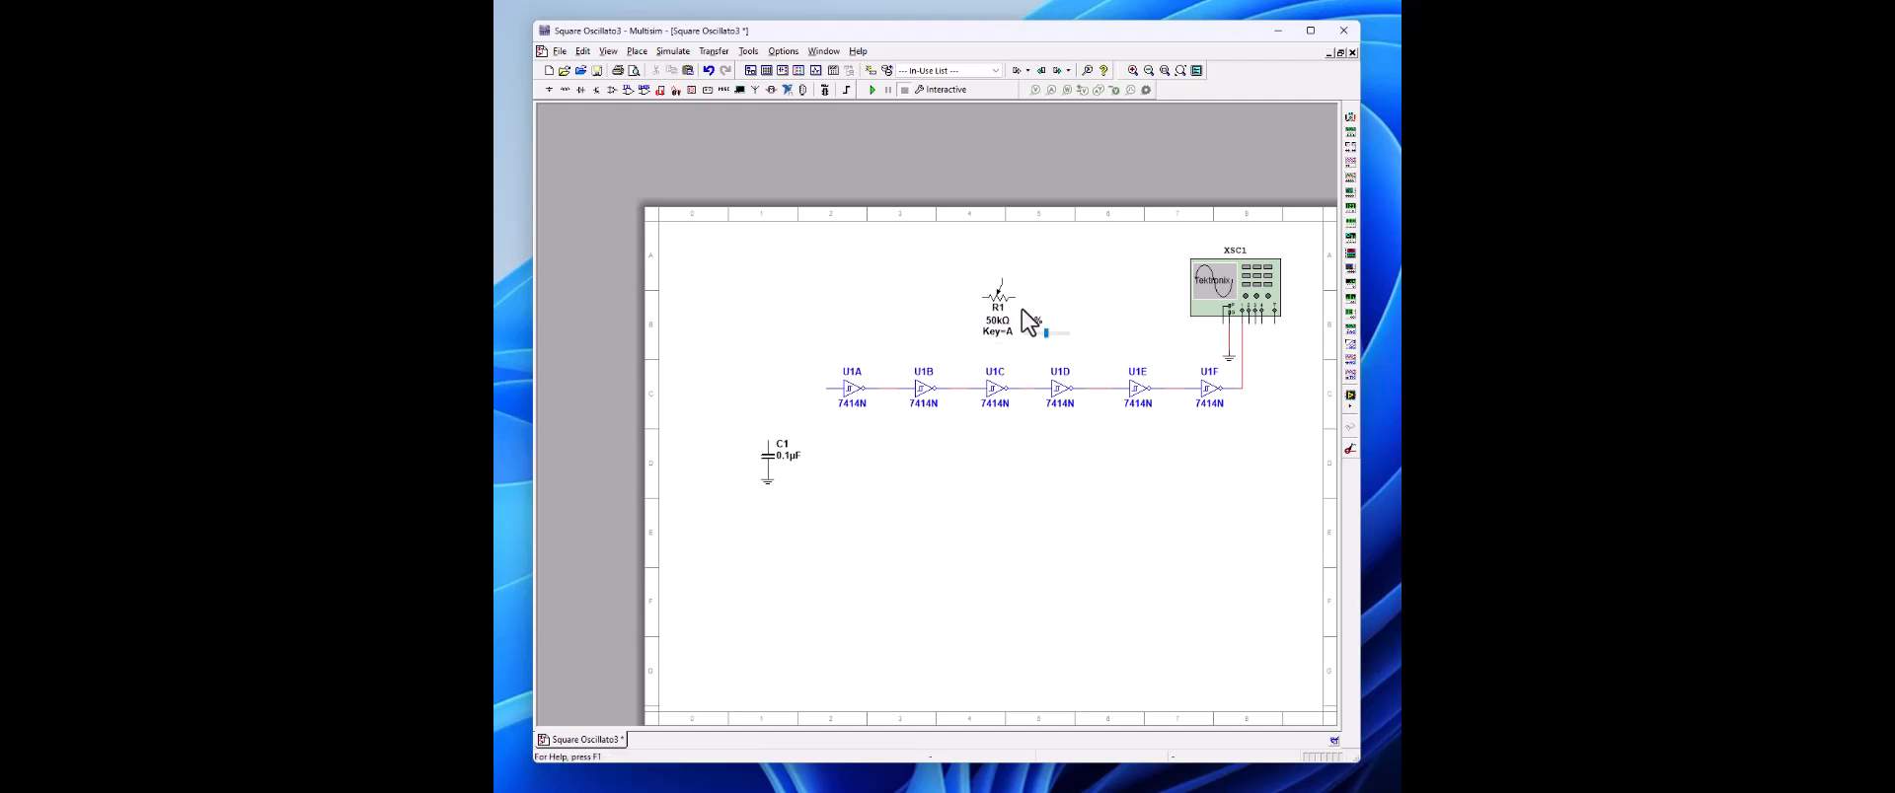
Step: Wire one end of the potentiometer to U1E's output and the other end to the capacitor's upper terminal
left_click(1017, 298)
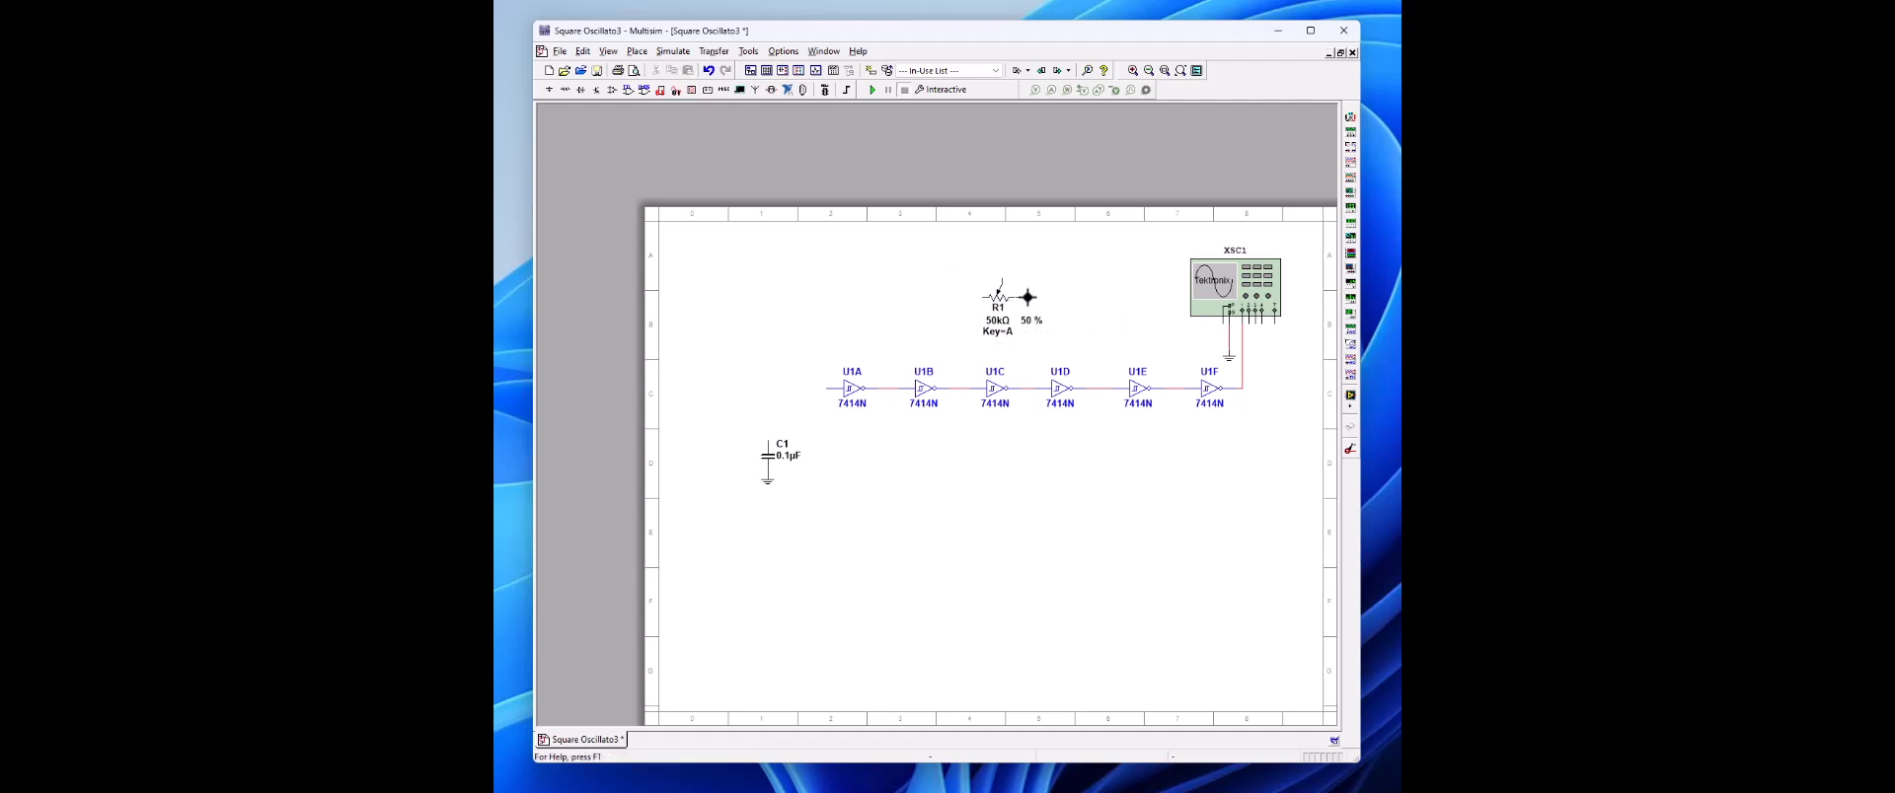
left_click(1178, 388)
mouse_move(762, 443)
left_mouse_down()
mouse_move(760, 348)
mouse_move(762, 436)
left_mouse_up()
left_click(866, 491)
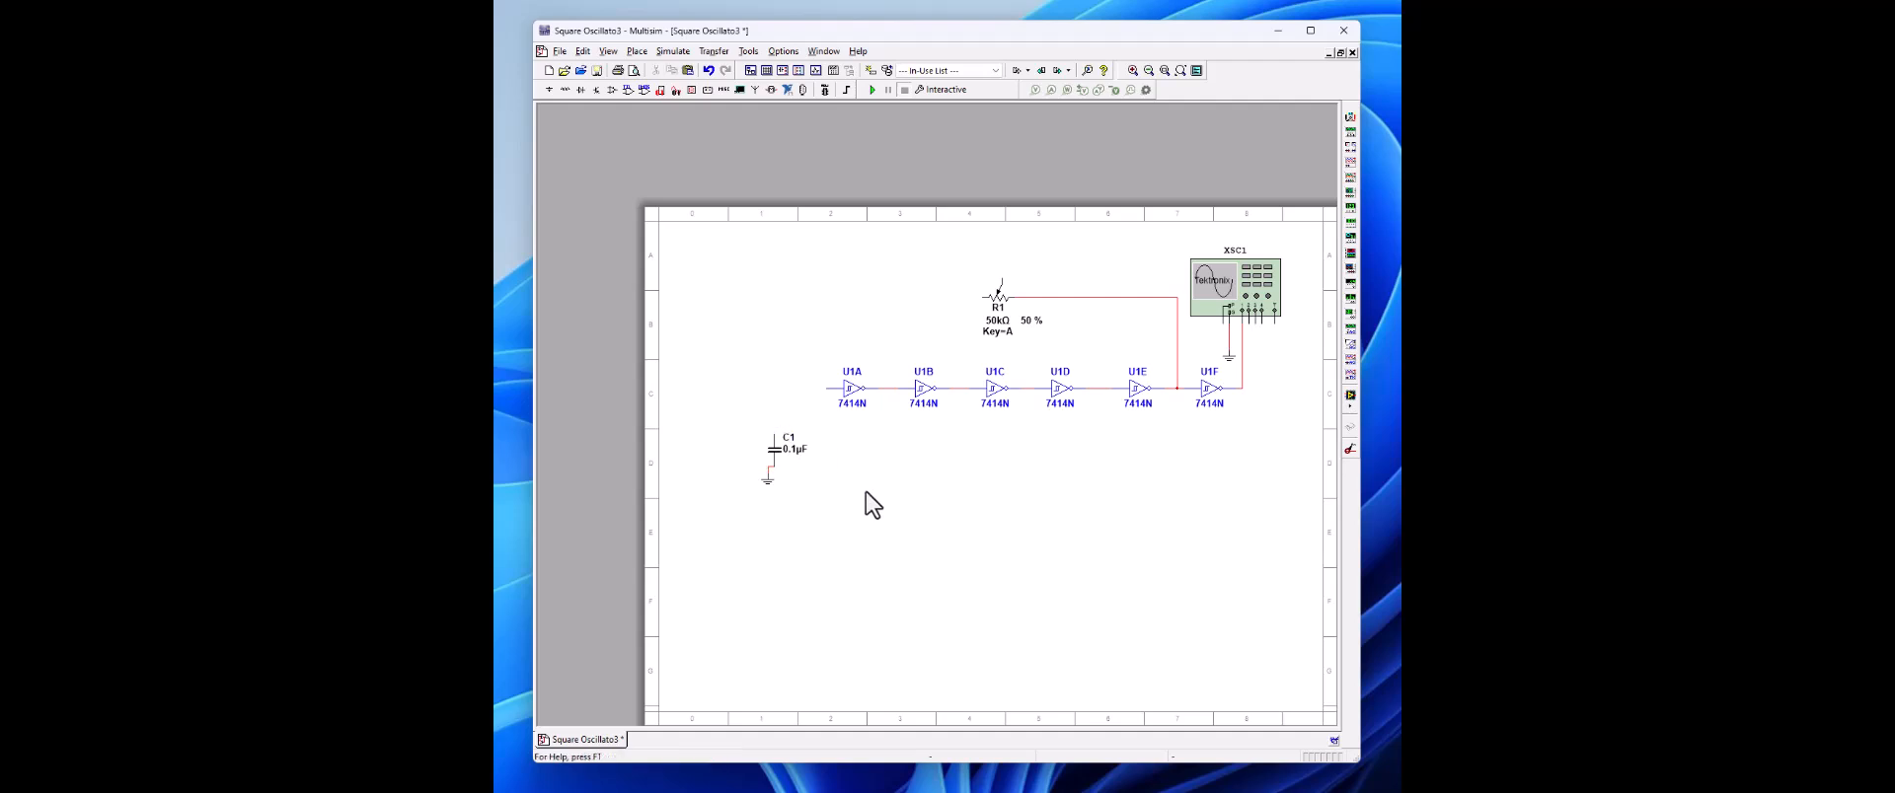
left_click(776, 433)
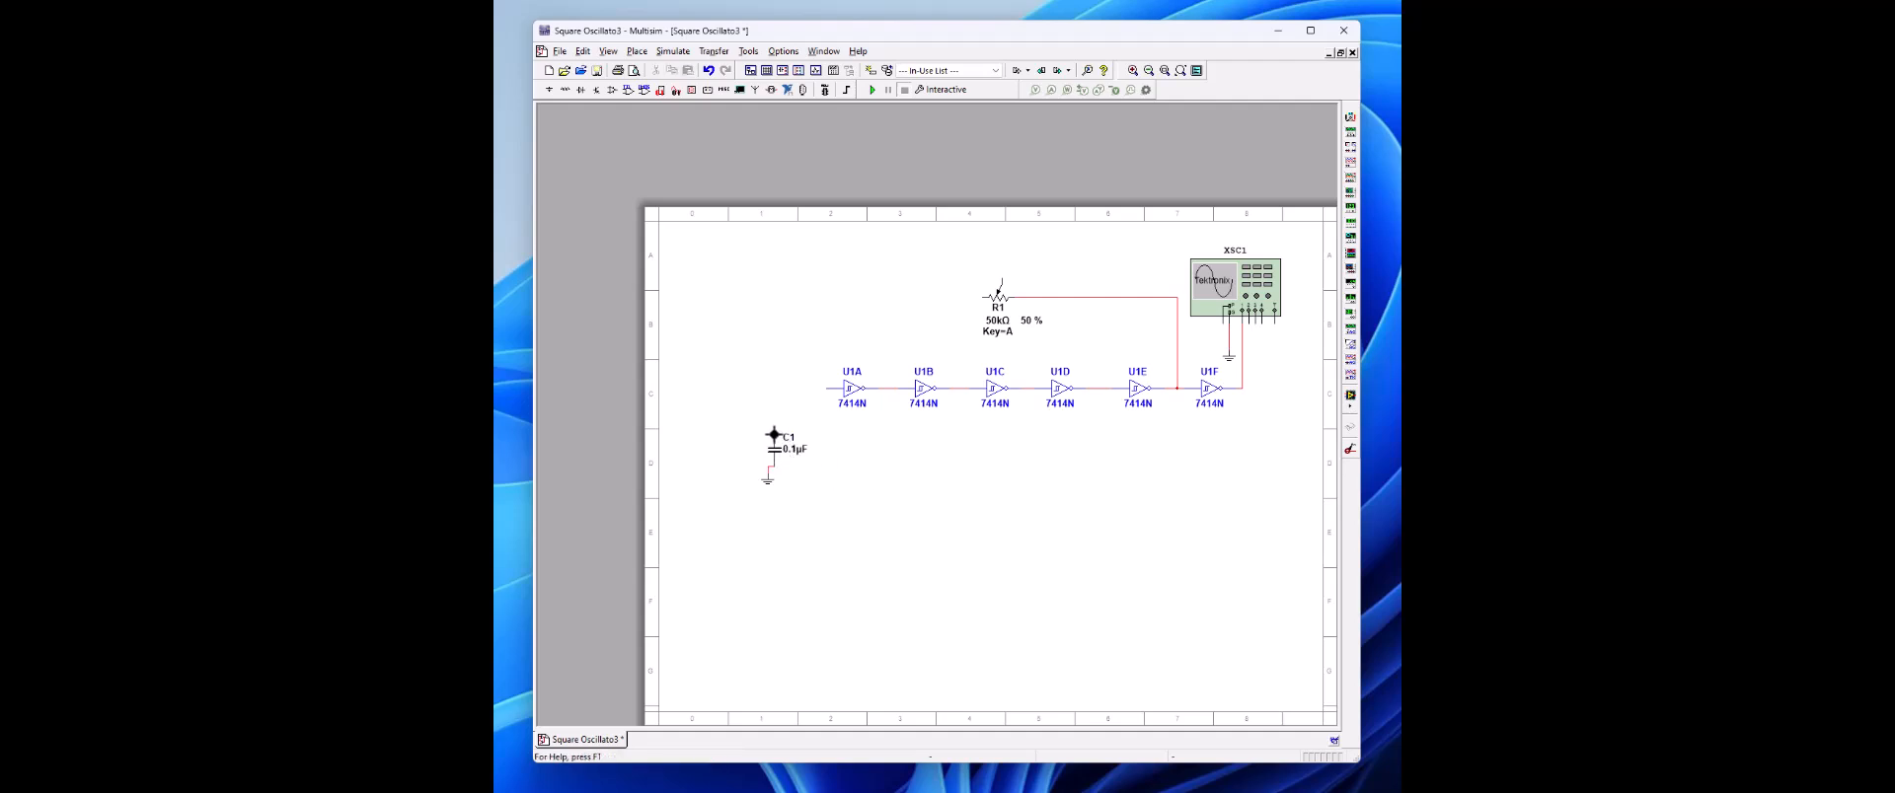
left_click(976, 296)
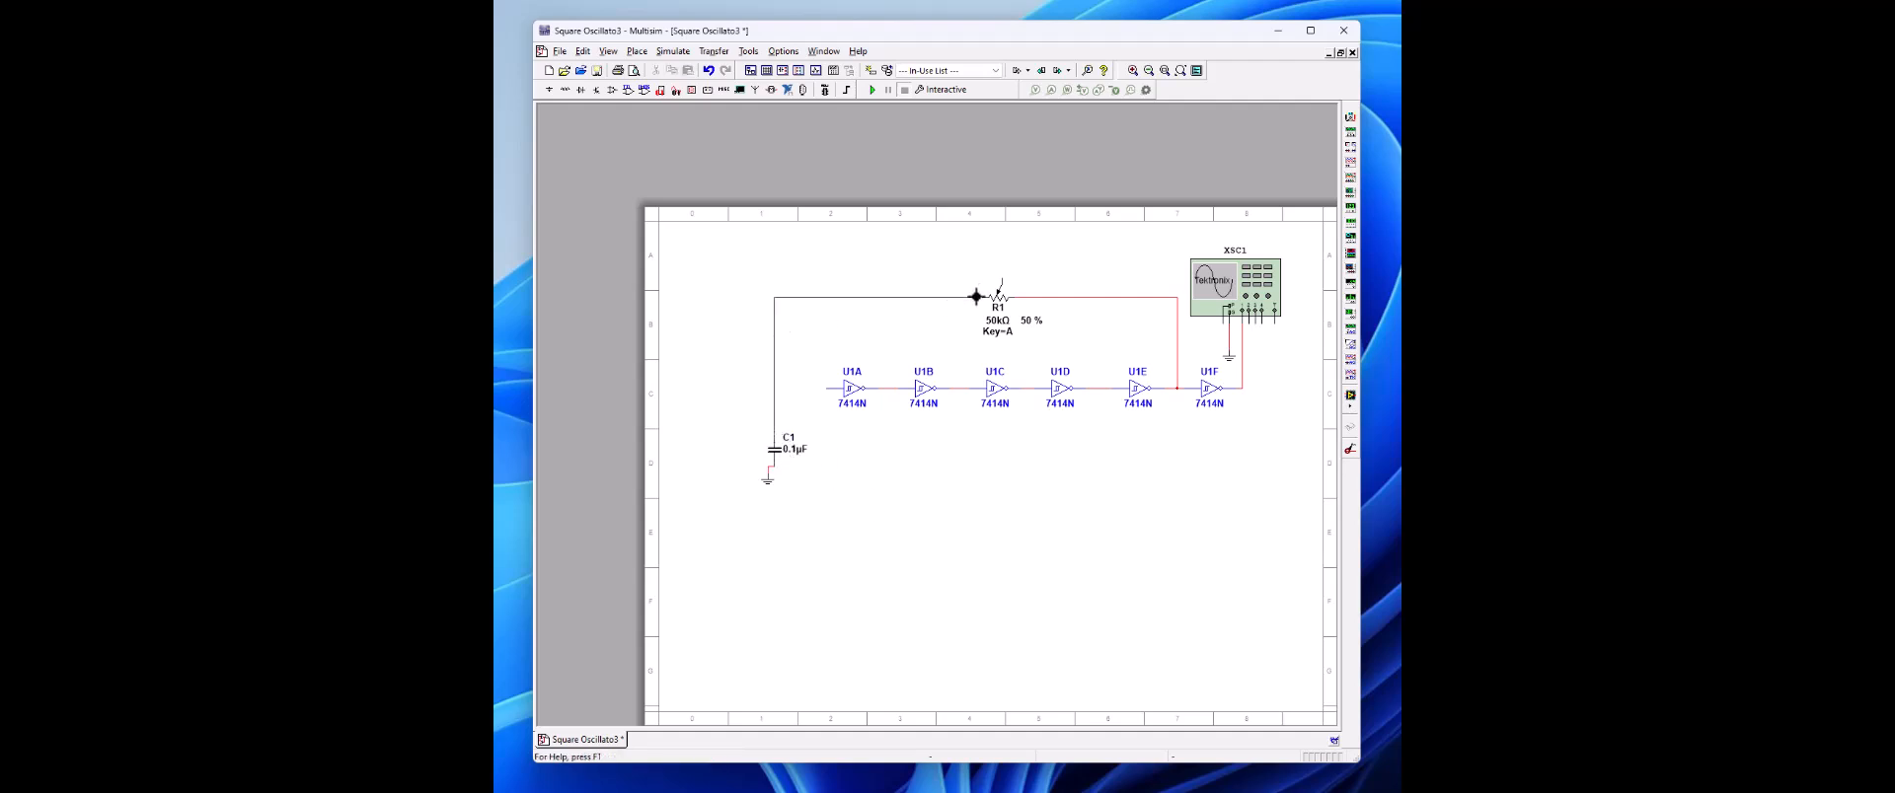
Step: Connect U1A's input and the potentiometer's wiper to the capacitor-to-potentiometer wire, and shift the ground symbol below the capacitor
left_click(827, 390)
left_click(773, 388)
left_click(1001, 283)
left_click(932, 291)
left_click(779, 488)
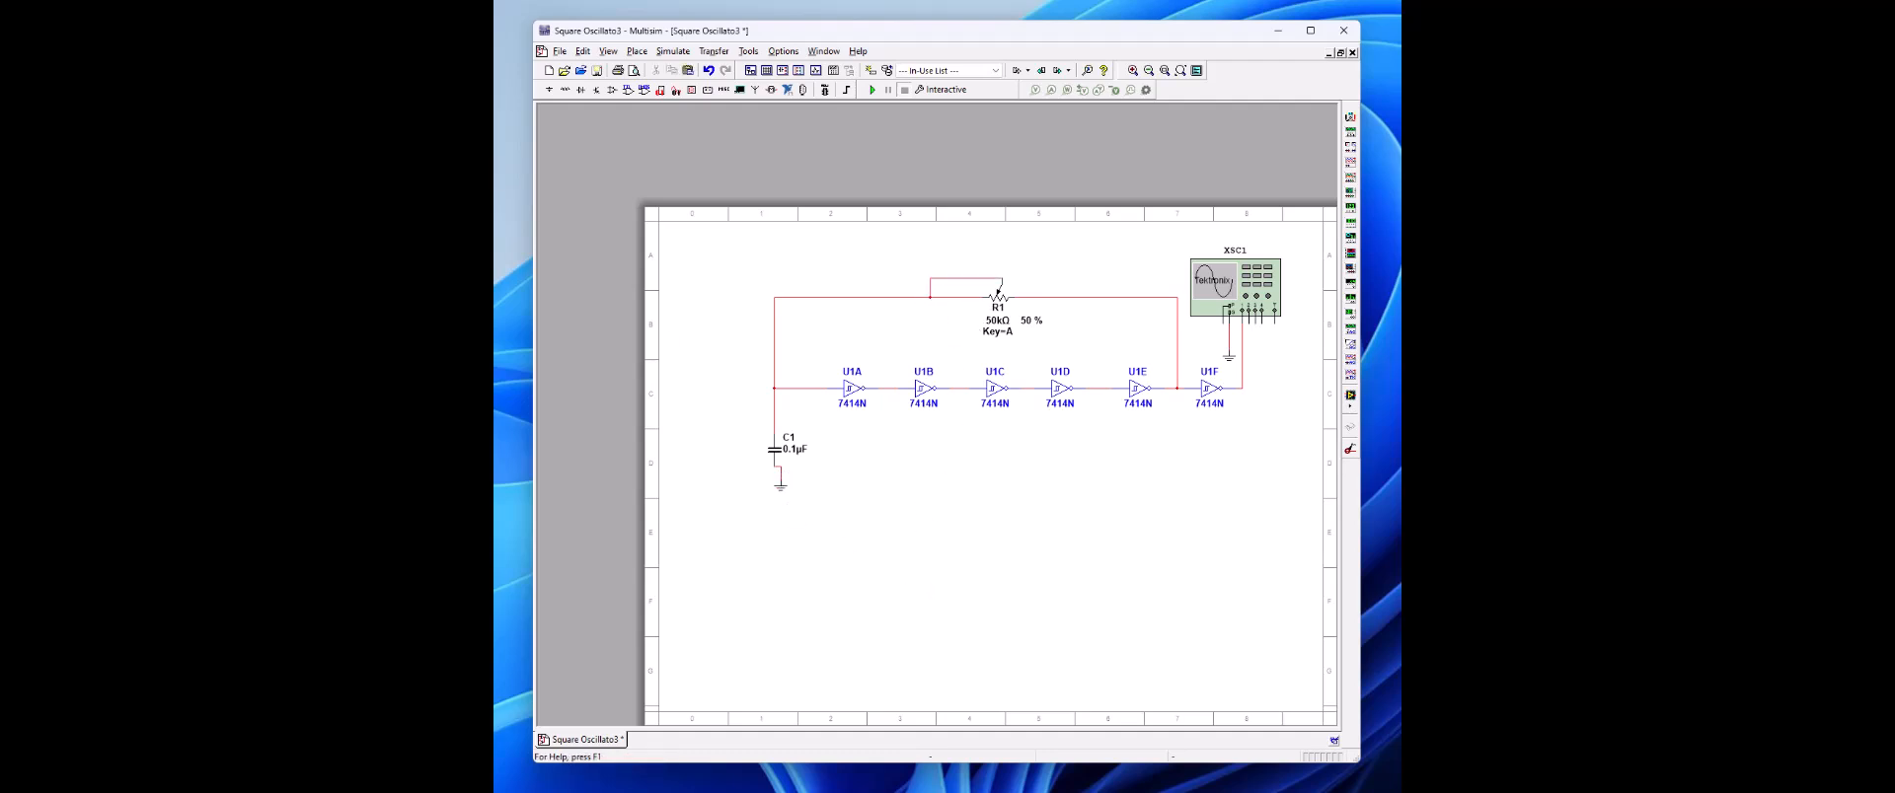